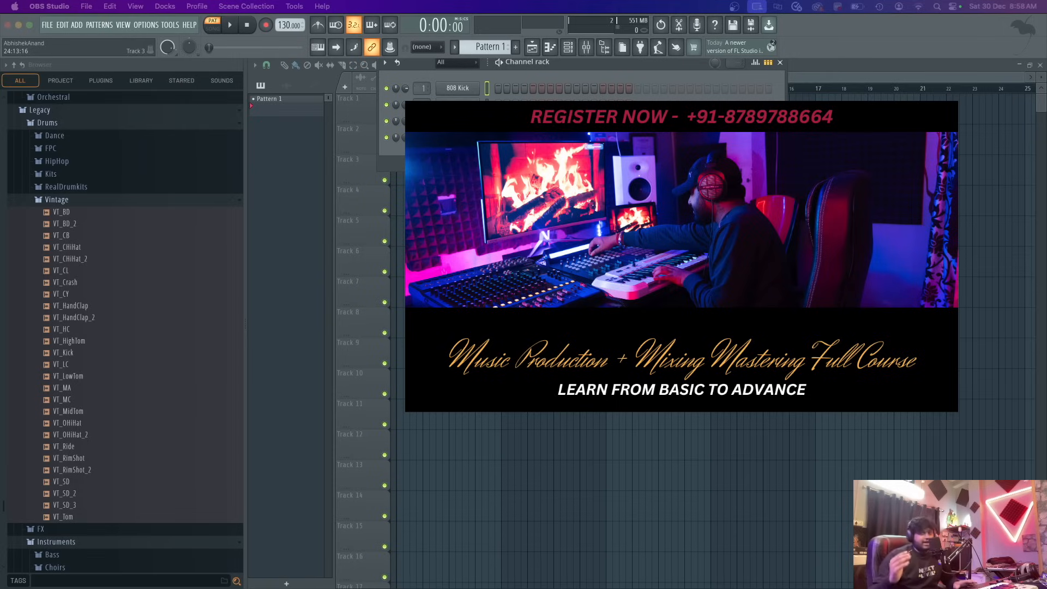
- Show the channel rack, add an FL Keys instrument channel, and close its plugin window
left_click(567, 49)
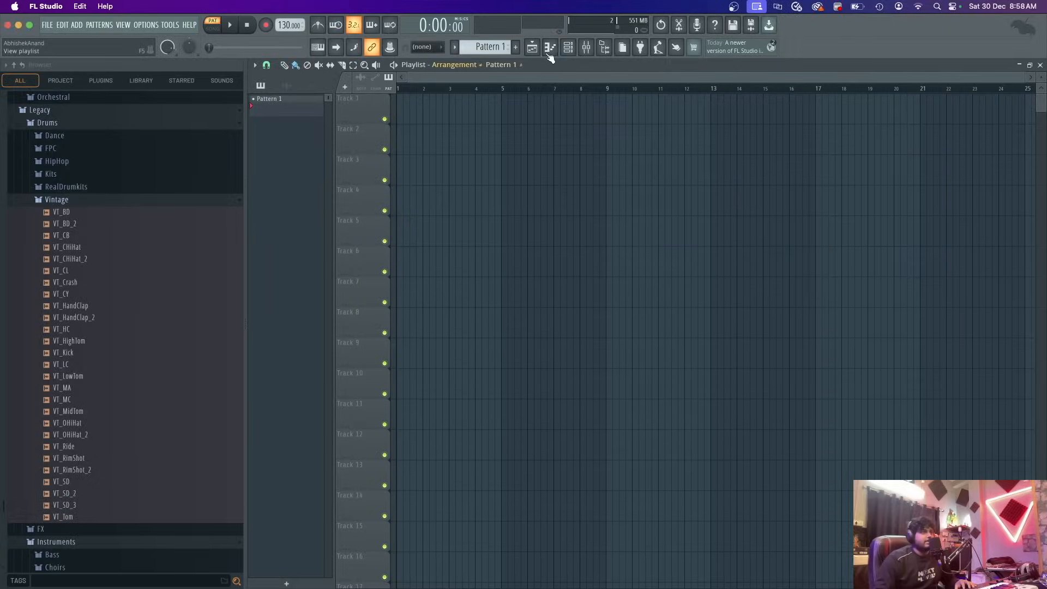
left_click(567, 49)
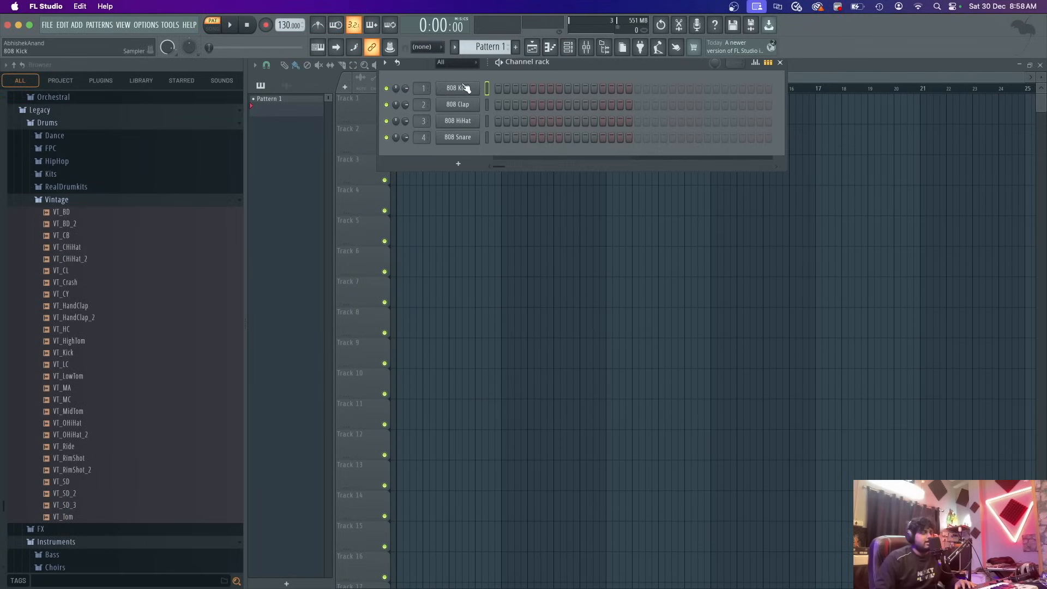
left_click(133, 50)
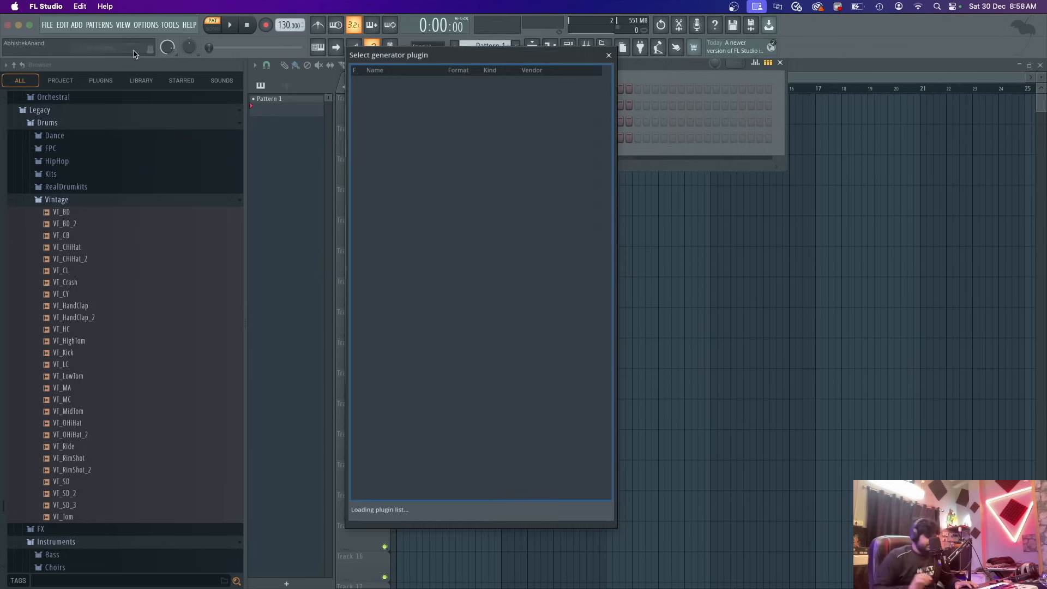
type("fl ke")
double_click(424, 81)
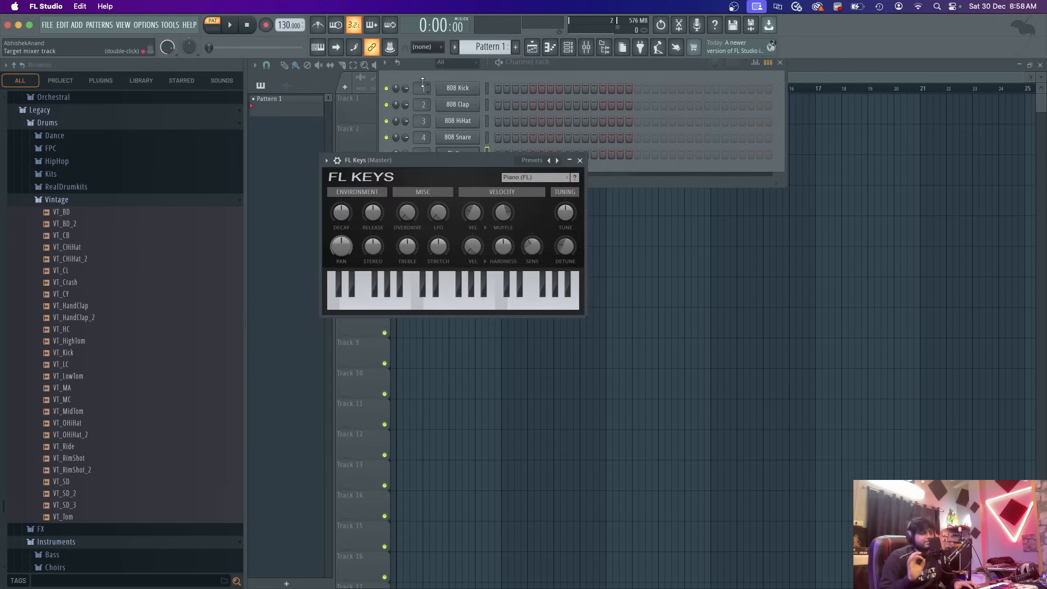
left_click(579, 161)
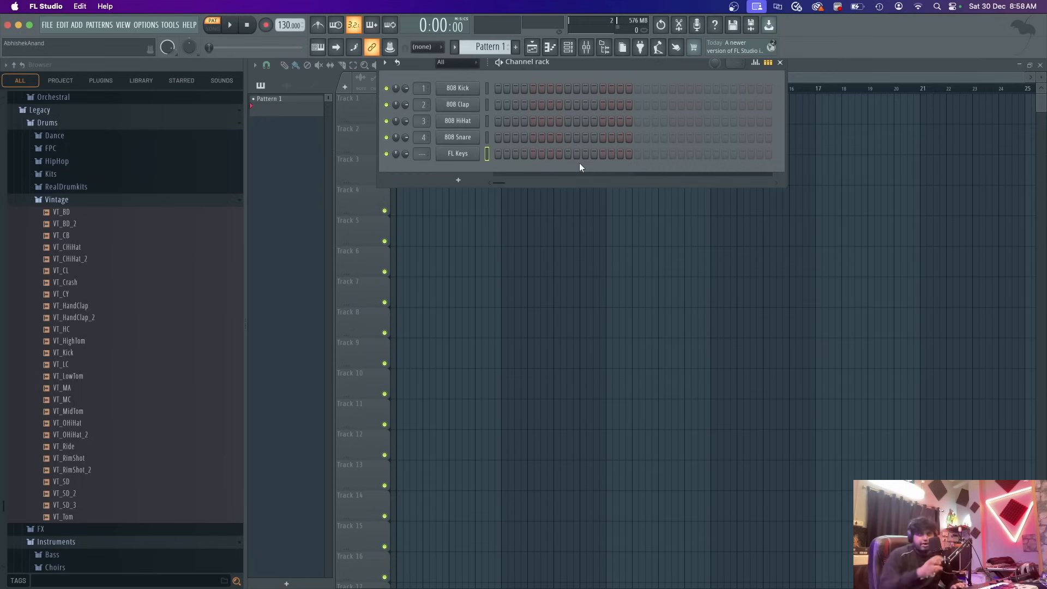
- Open the piano roll of the FL Keys channel at the fourth and fifth octaves
right_click(463, 153)
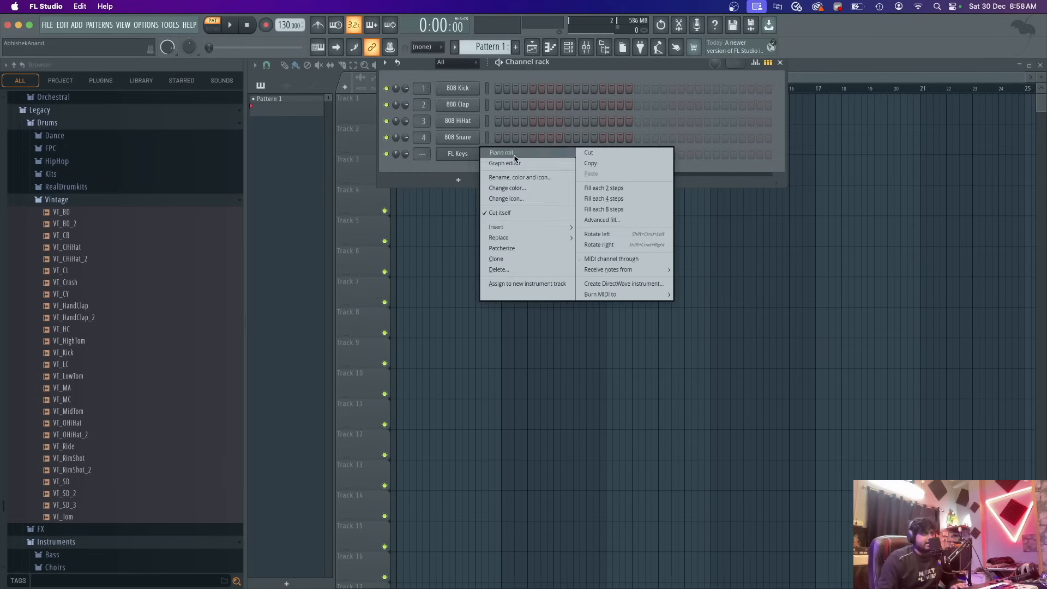
left_click(516, 155)
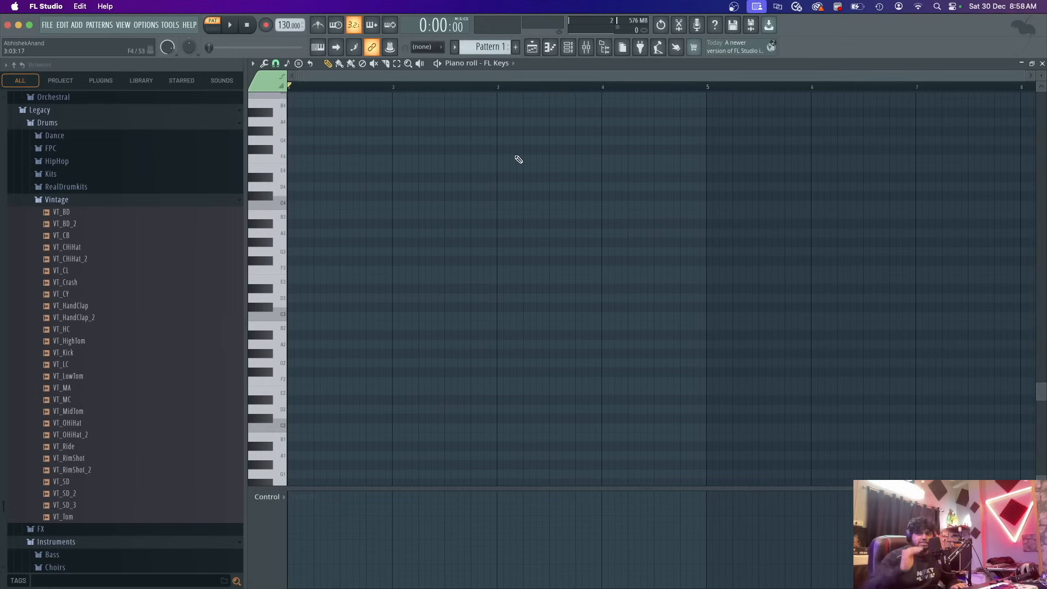
scroll(421, 180, "up", 4)
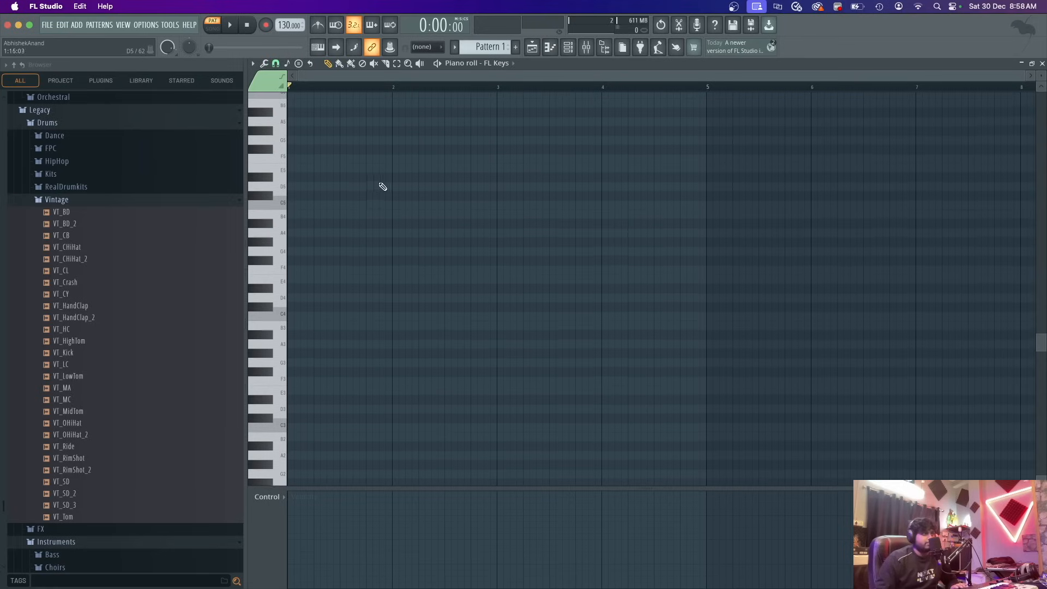
scroll(326, 281, "up", 1)
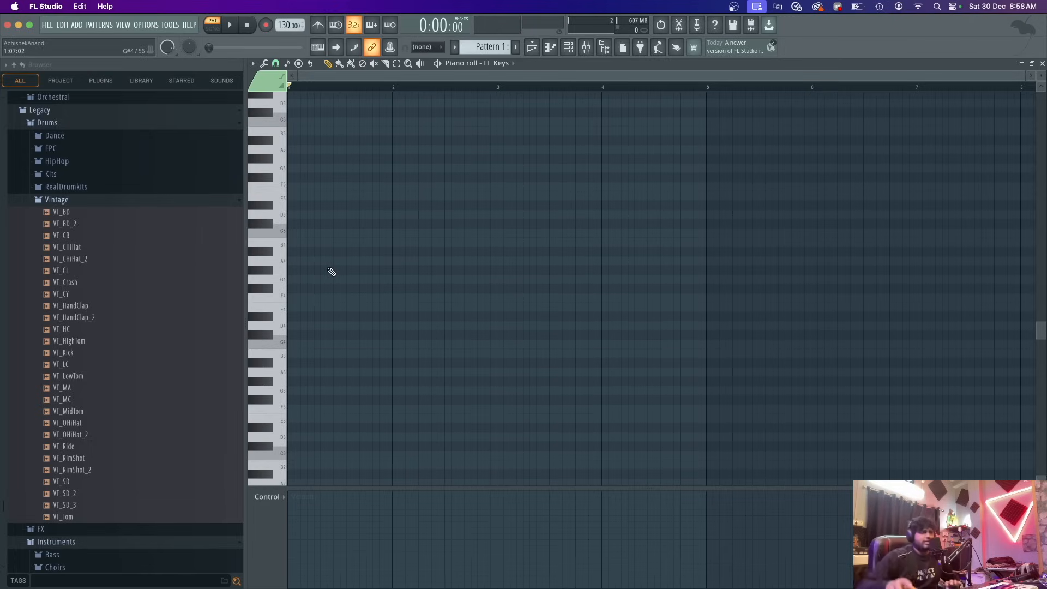
- Stack one-bar notes A4, B4, C5, D5, E5, F5, G5 and A5 in bar 1 of the piano roll
left_click(294, 262)
left_click_drag(303, 263, 392, 260)
left_click(303, 243)
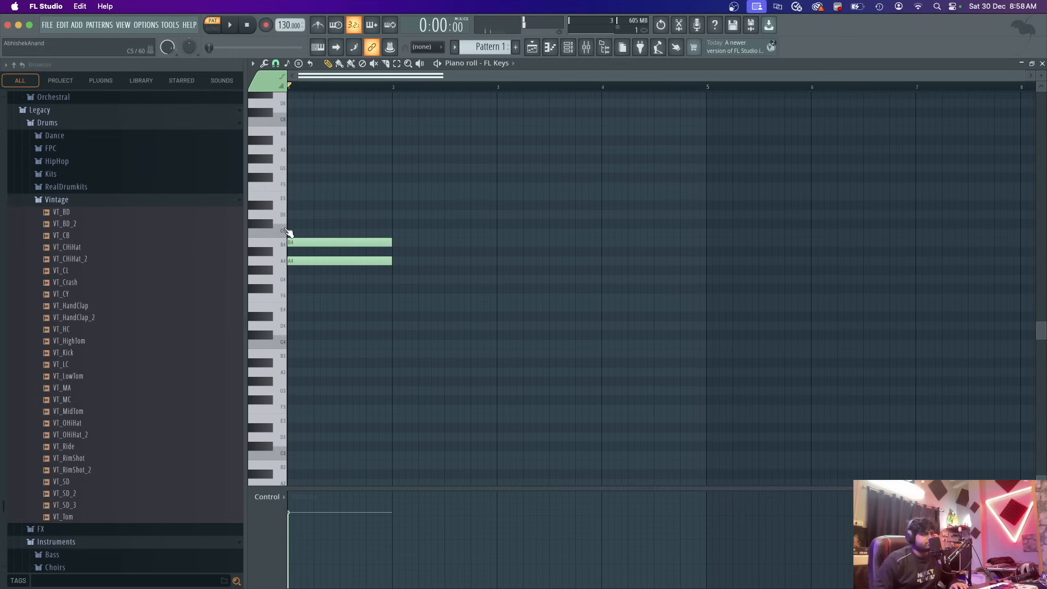
left_click(290, 233)
left_click(288, 214)
left_click(297, 196)
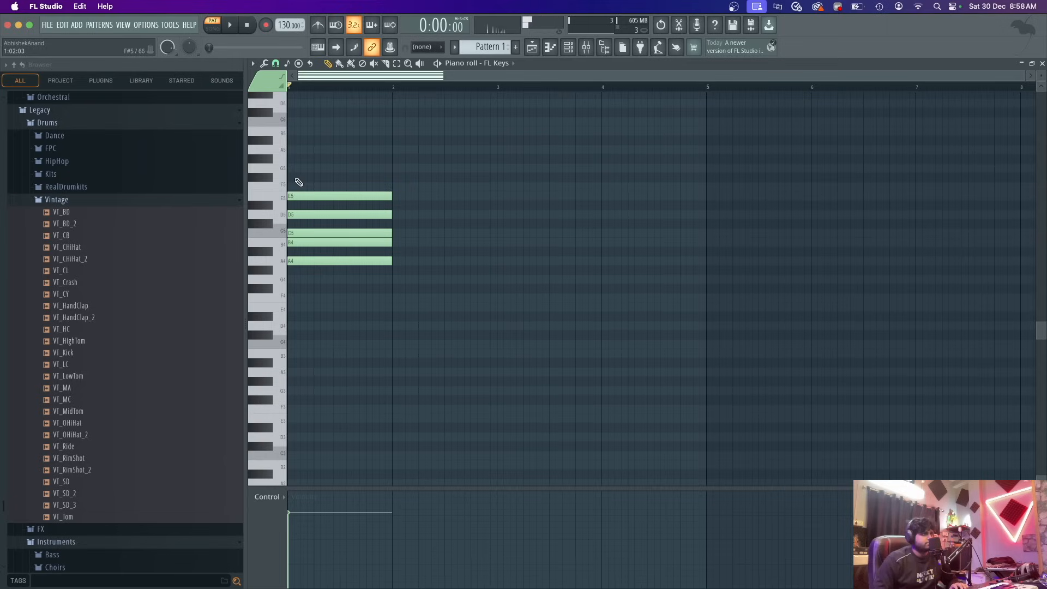
left_click(297, 187)
left_click(293, 168)
left_click(297, 150)
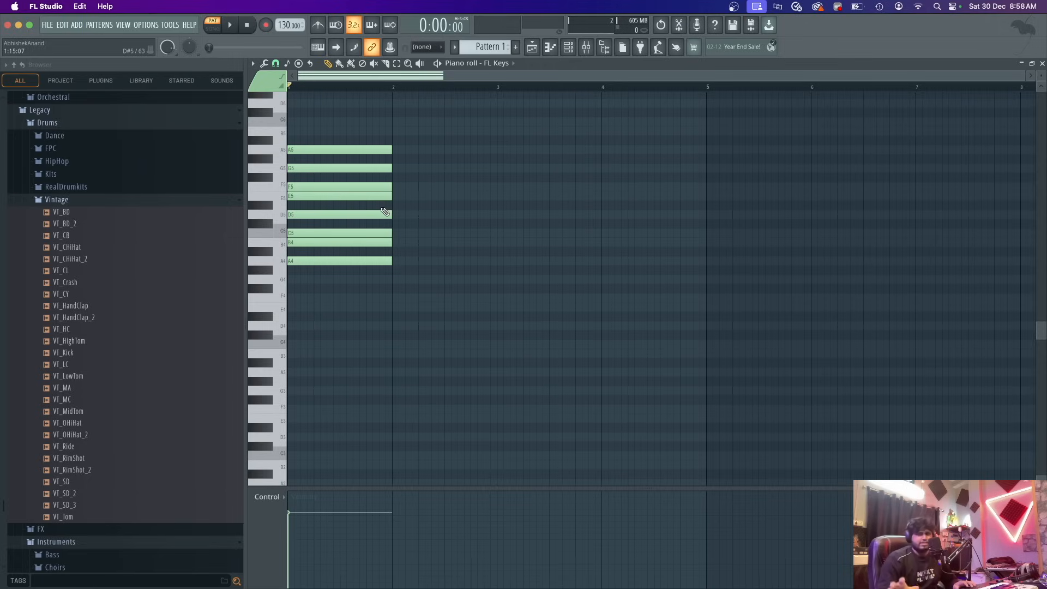
- Stack one-bar notes C4, D4, E4, F4, G4, A4, B4 and C5 in bar 2 of the piano roll
scroll(385, 212, "up", 2)
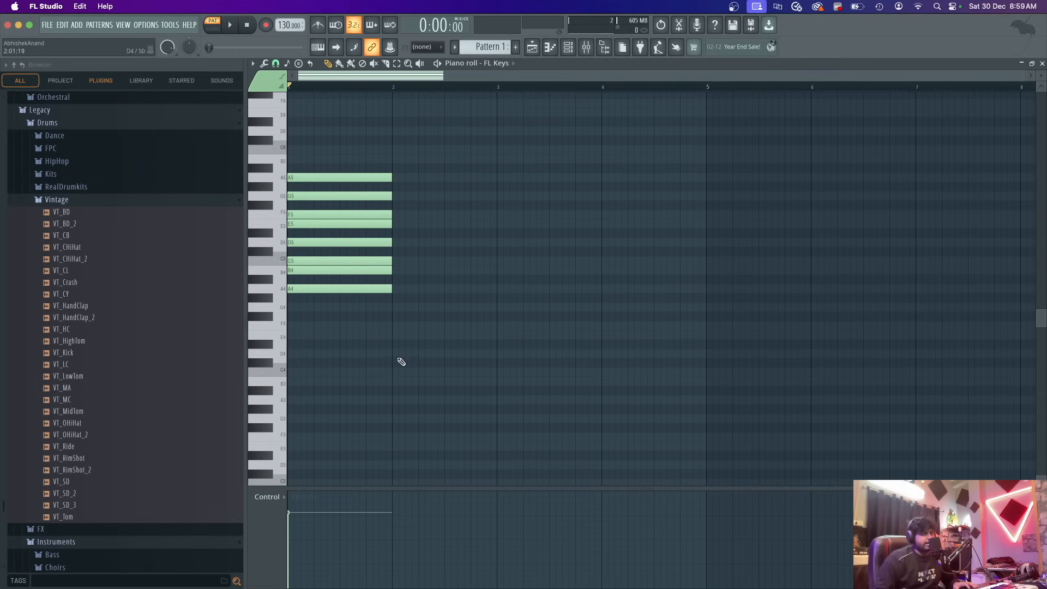
left_click(394, 372)
left_click(393, 353)
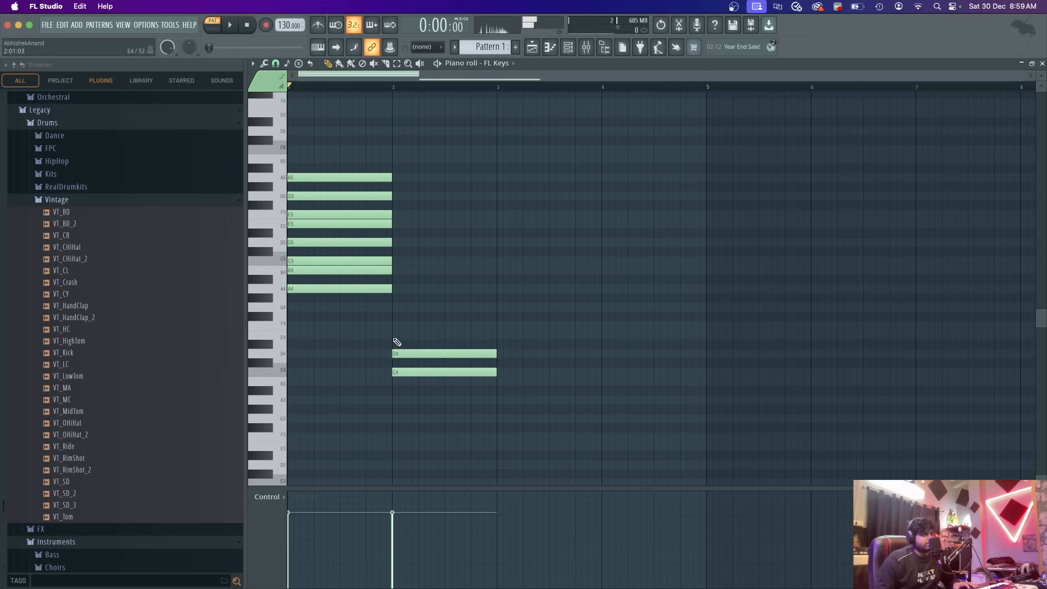
left_click(393, 335)
left_click(395, 326)
left_click(394, 307)
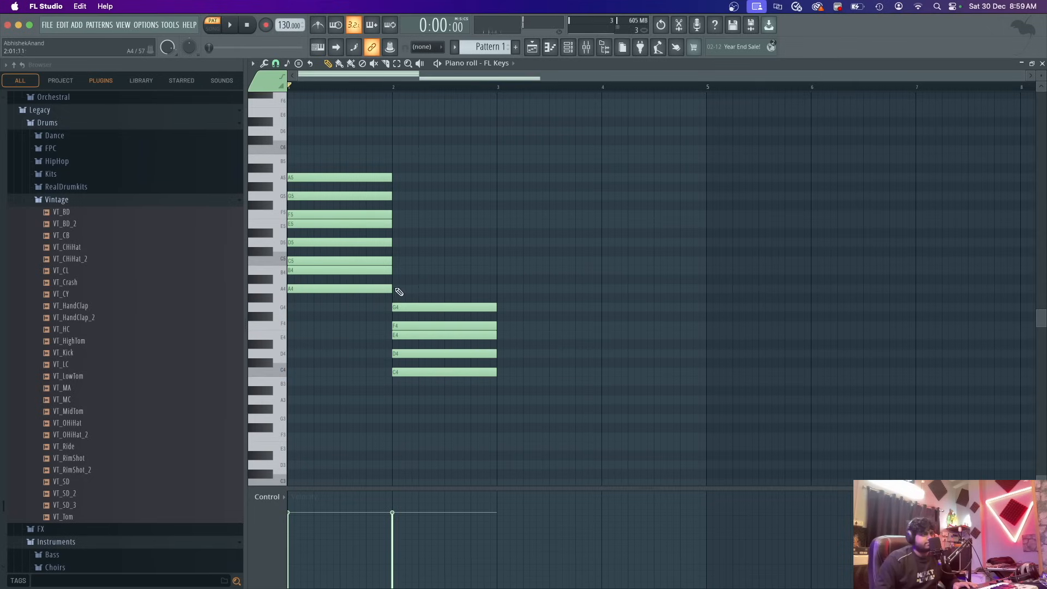
left_click(395, 288)
left_click(396, 270)
left_click(396, 261)
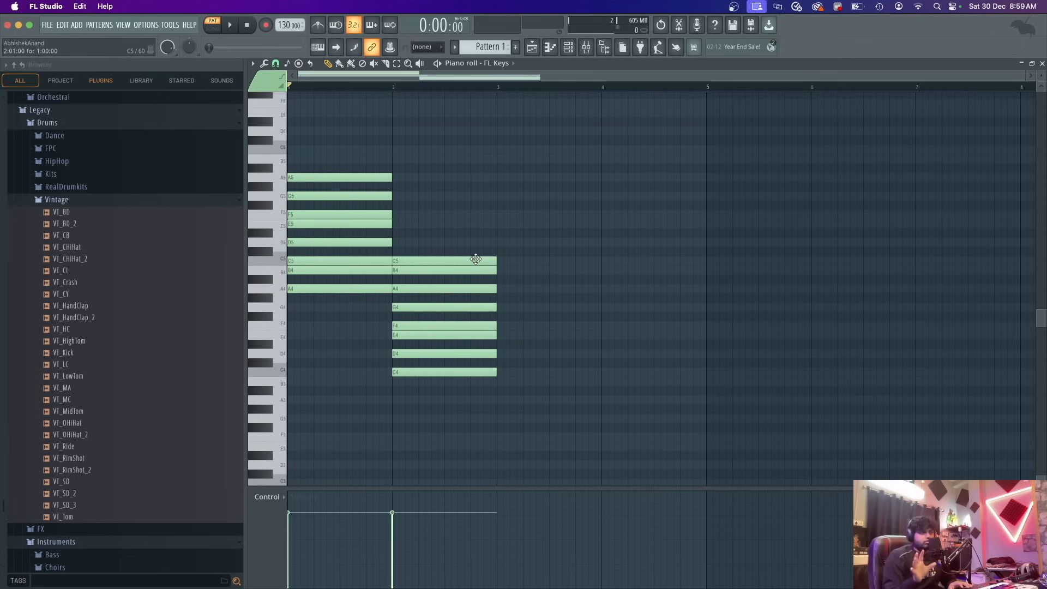
- Switch to Safari and load google.com
left_click(30, 25)
left_click(29, 12)
mouse_move(409, 564)
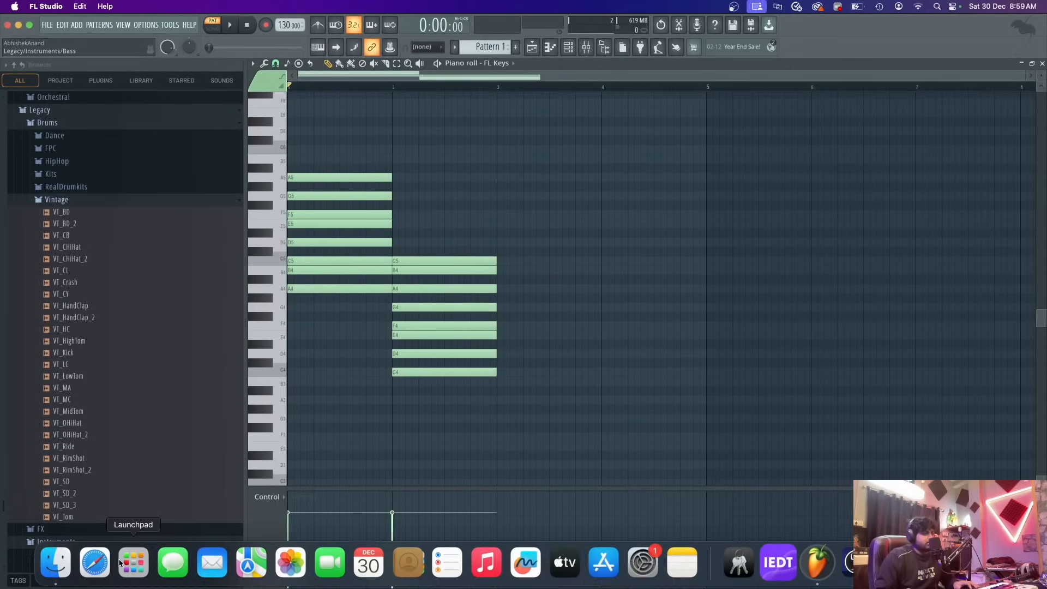
left_click(96, 567)
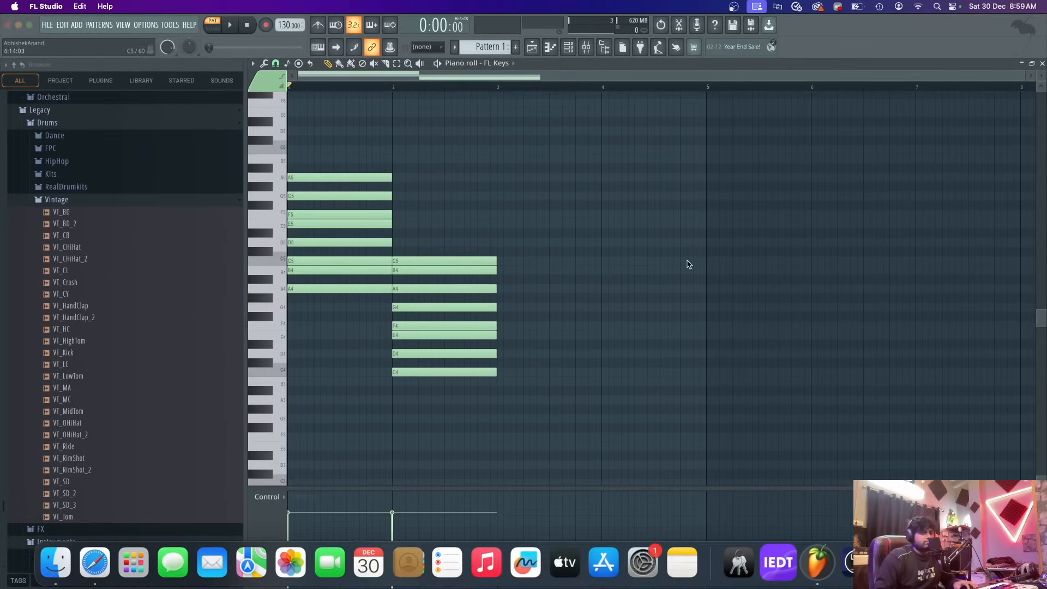
type("google.com")
key("Return")
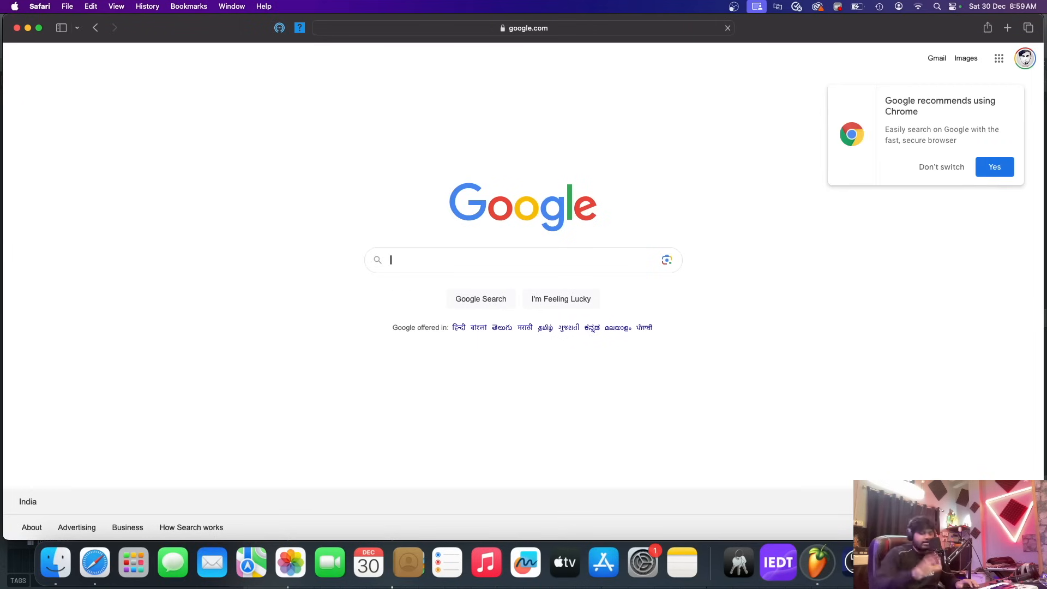
- Search Google Images for "circle of fifths" and enlarge the Classic FM chart
type("circle o")
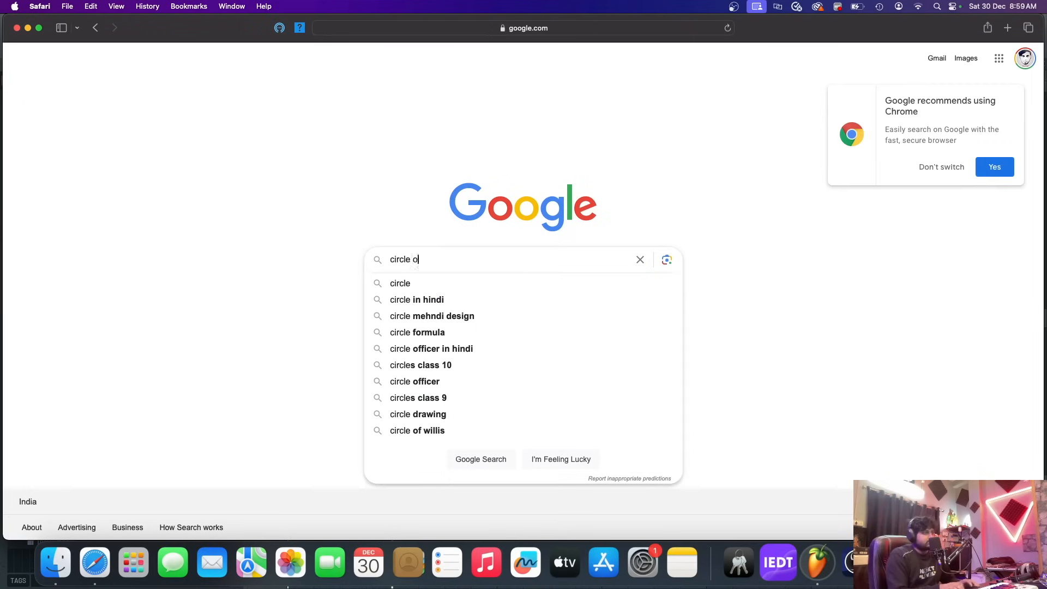
type("f fifths")
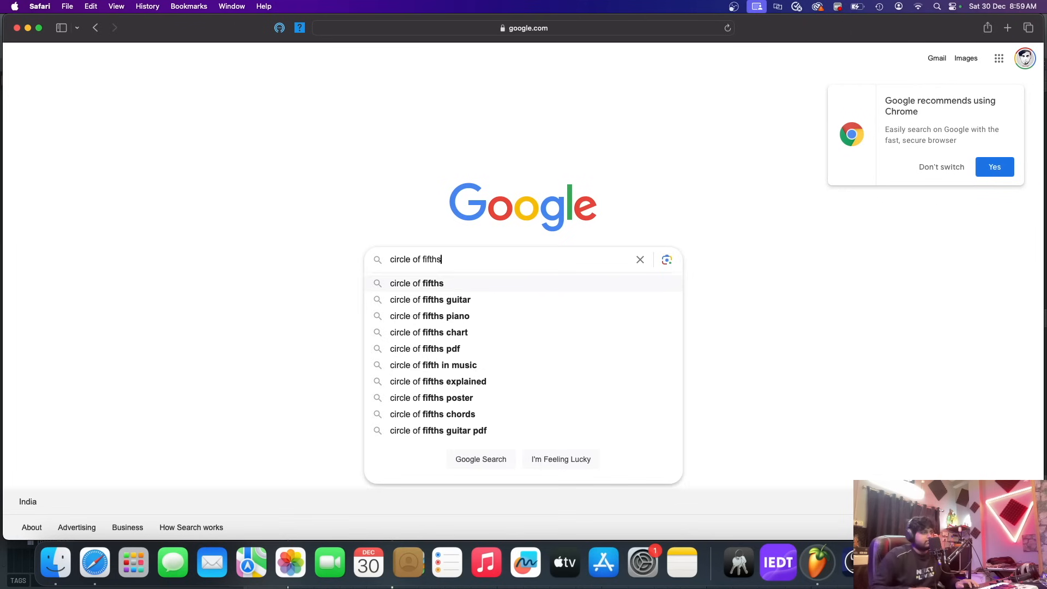
key("Return")
left_click(187, 104)
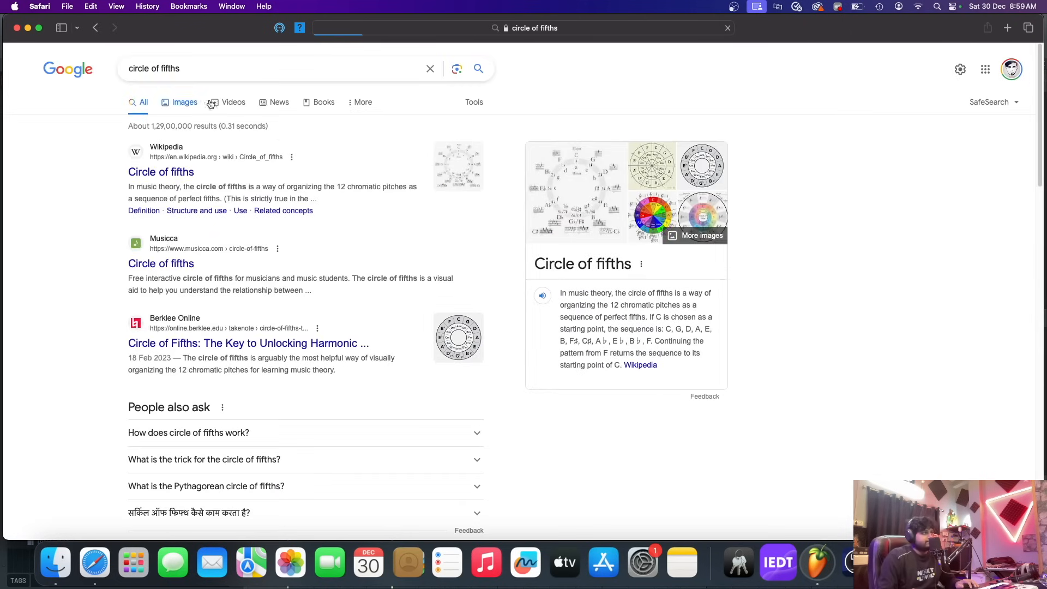
scroll(199, 229, "down", 2)
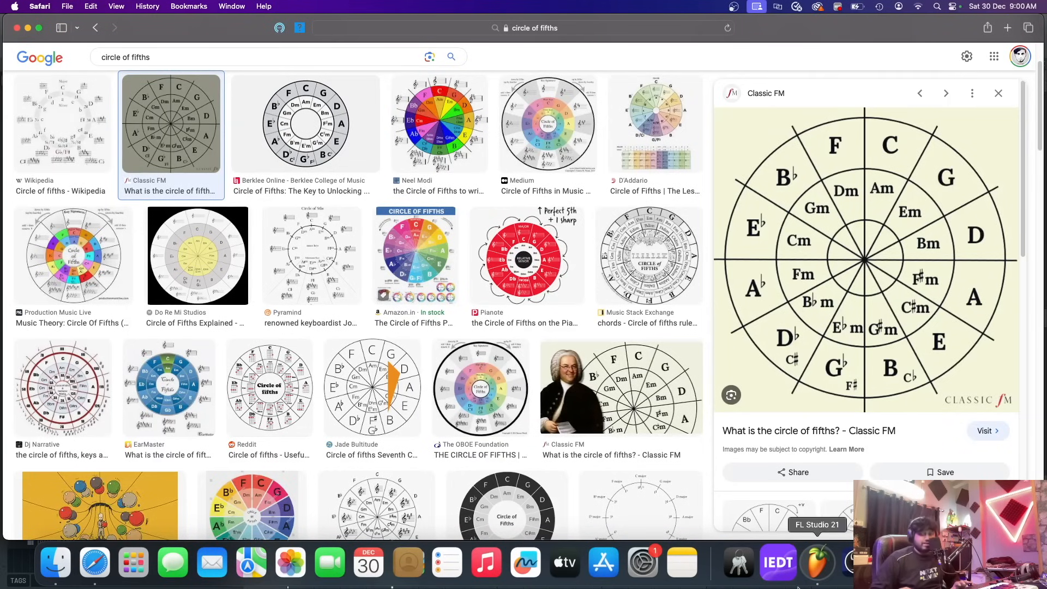
- Compare the two note stacks in FL Studio's piano roll with the circle of fifths chart in Safari
left_click(817, 563)
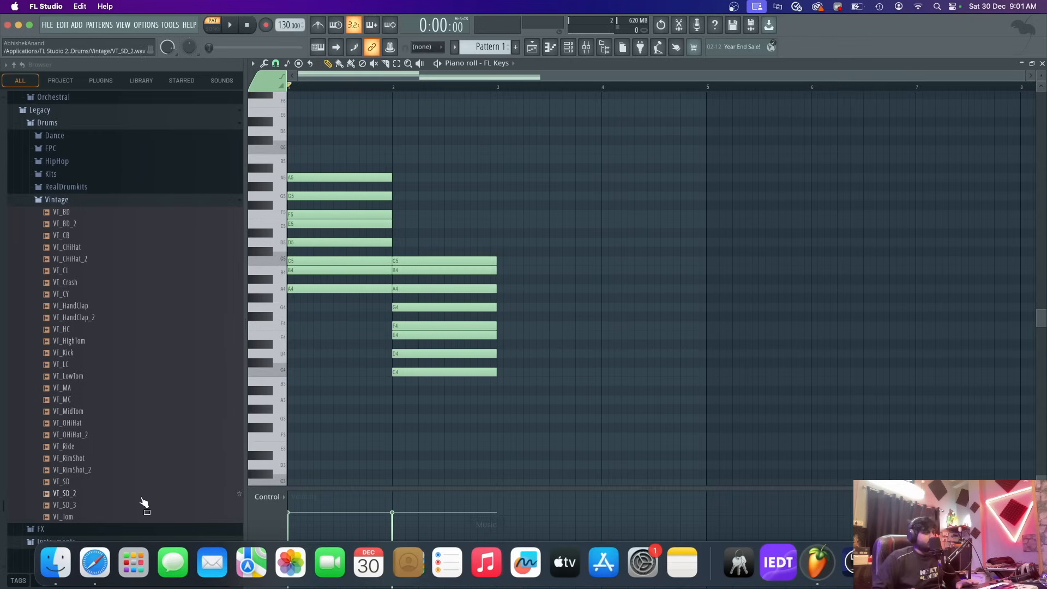
left_click(98, 559)
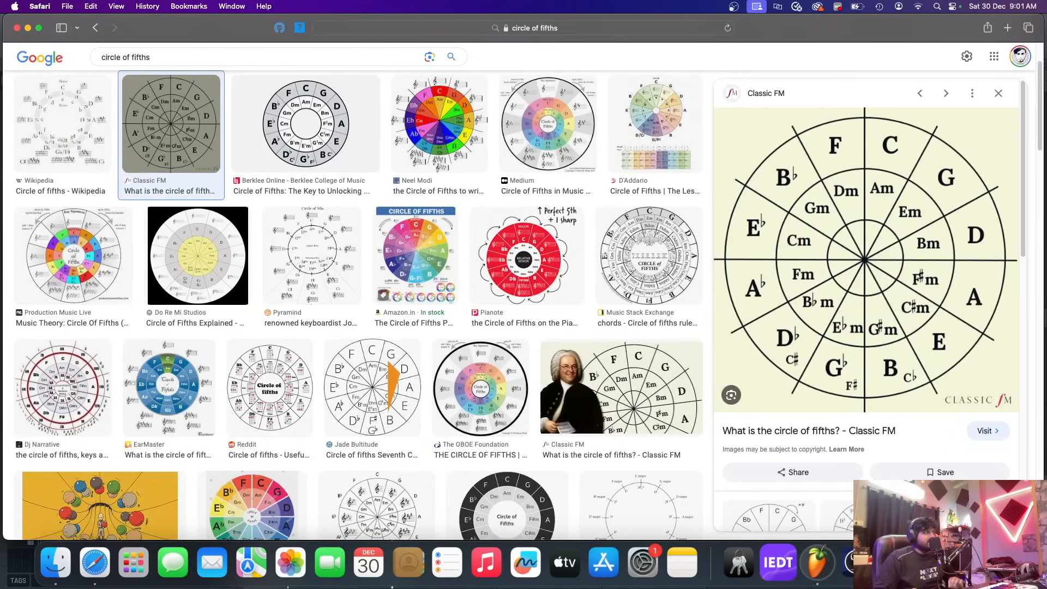
left_click(28, 28)
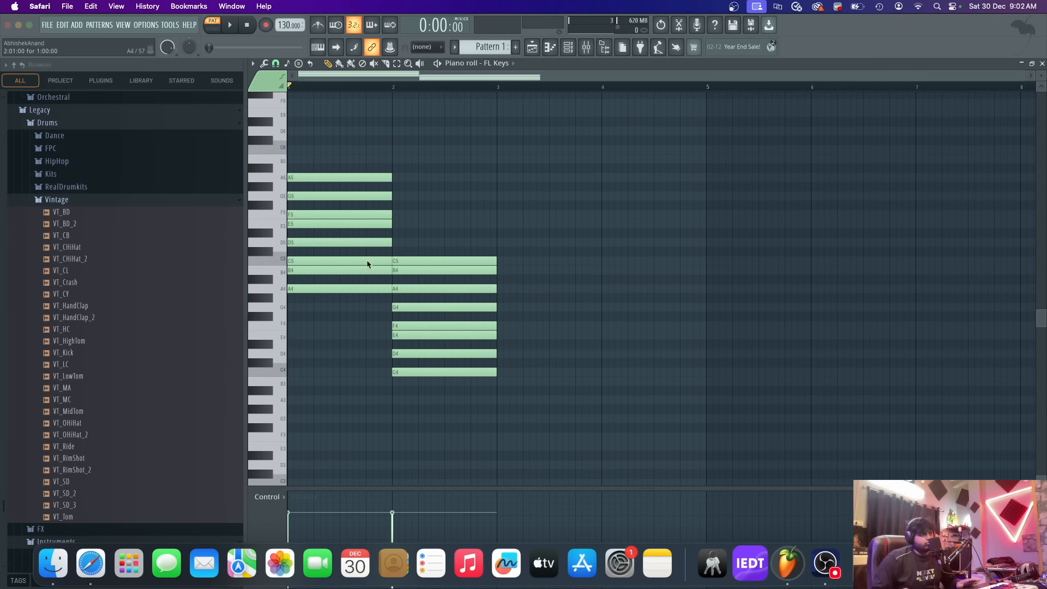
left_click(102, 552)
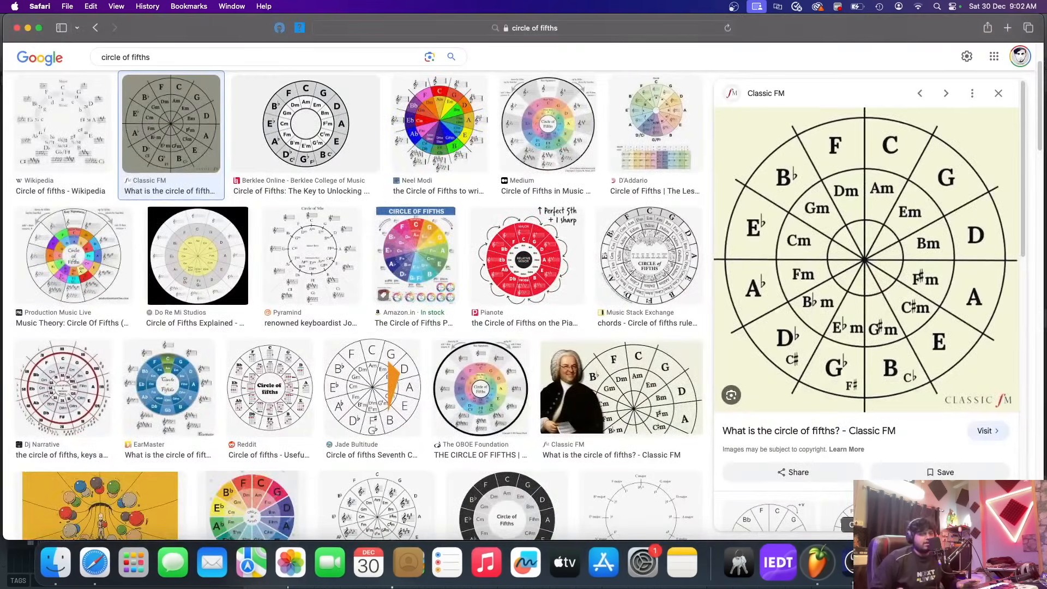
- Switch back to FL Studio and delete the C4 to C5 notes in bar 2, keeping the bar 1 stack
left_click(822, 569)
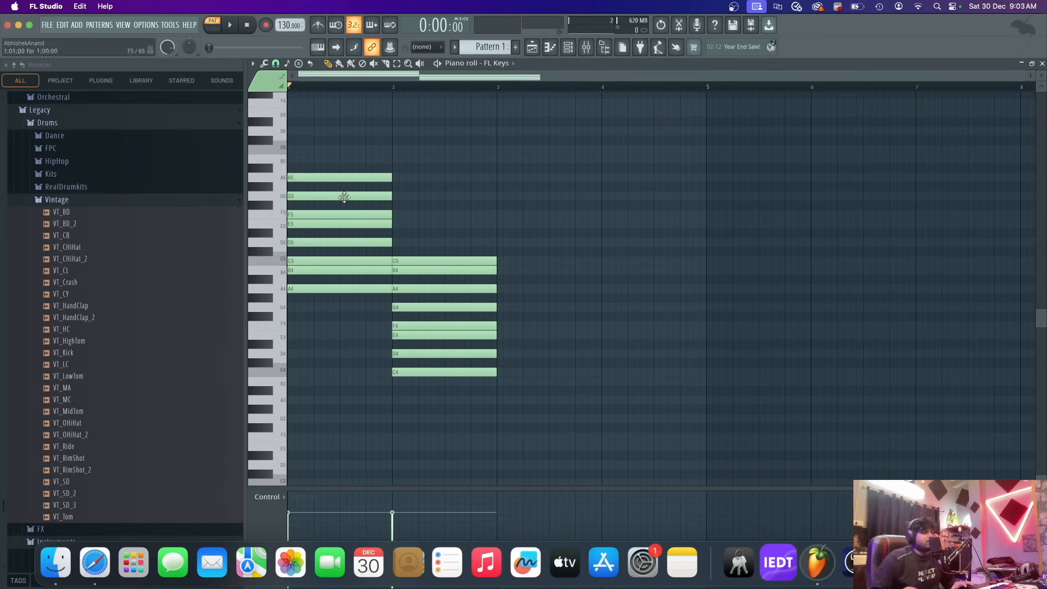
left_click_drag(429, 399, 464, 234)
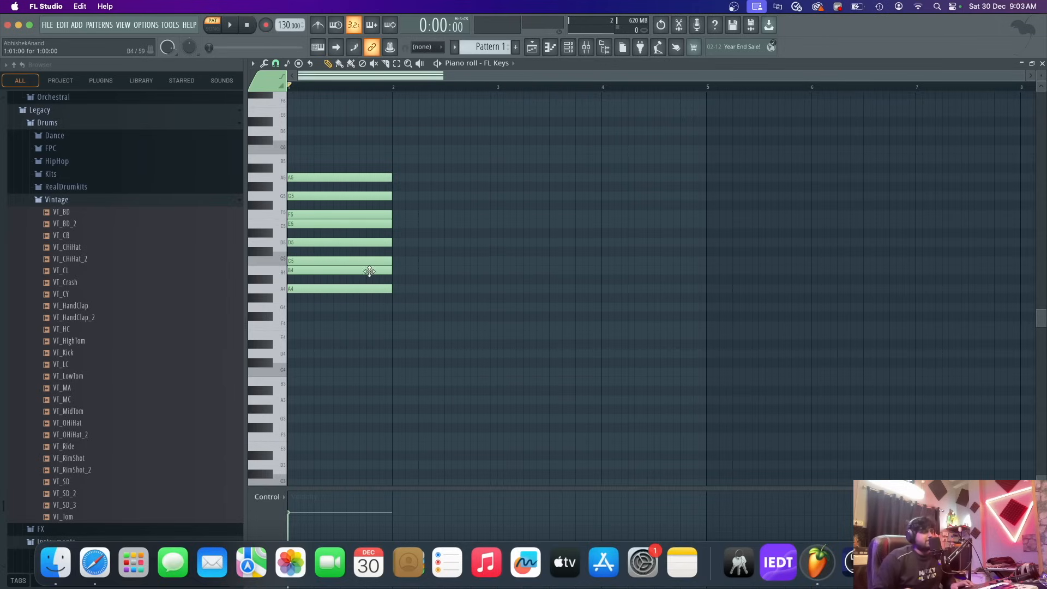
key("ctrl+z")
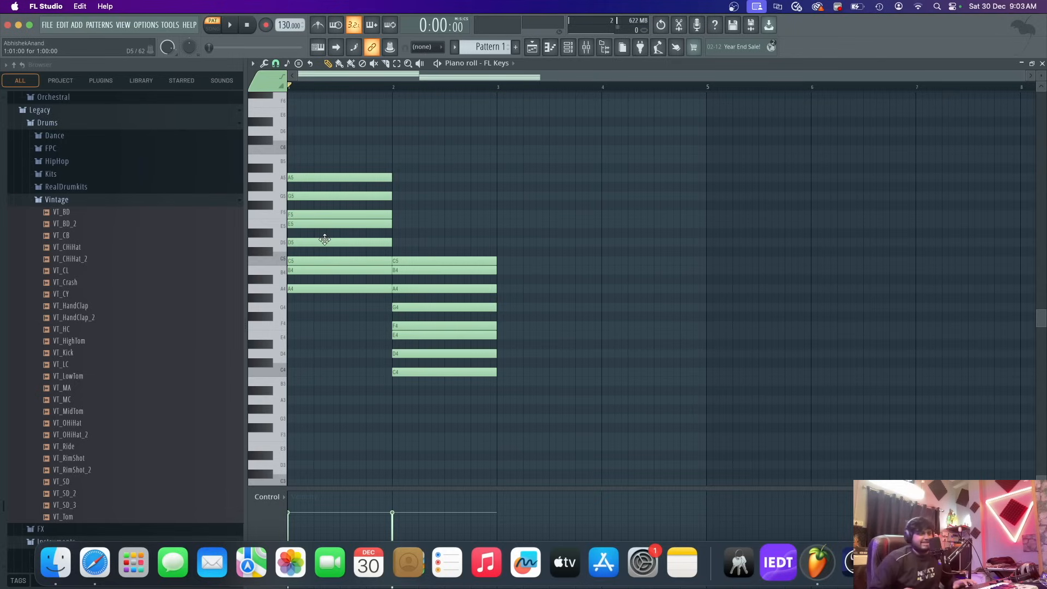
left_click_drag(425, 430, 467, 169)
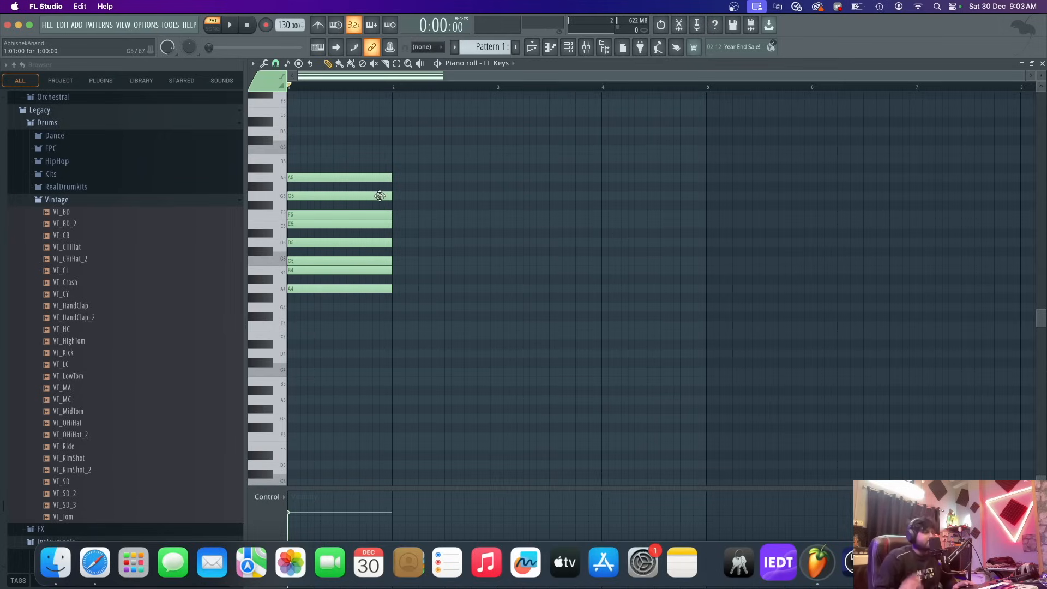
- Audition piano keys of the bar 1 scale between A4 and A5, including B4, E5, F5 and G5
left_click(283, 293)
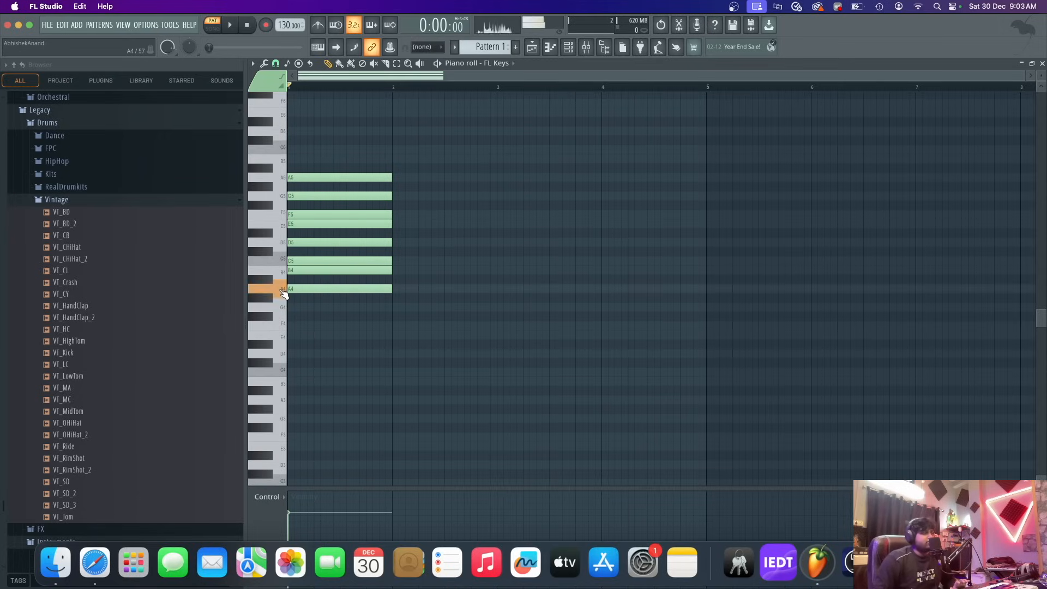
left_click(281, 275)
left_click(272, 287)
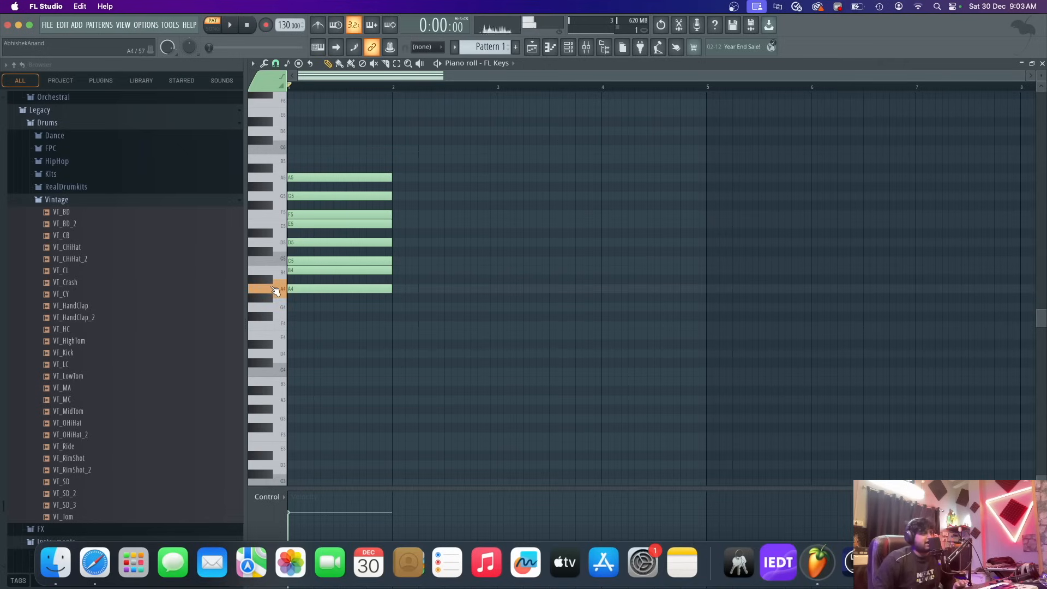
left_click(285, 228)
left_click(284, 214)
left_click(285, 198)
left_click(284, 179)
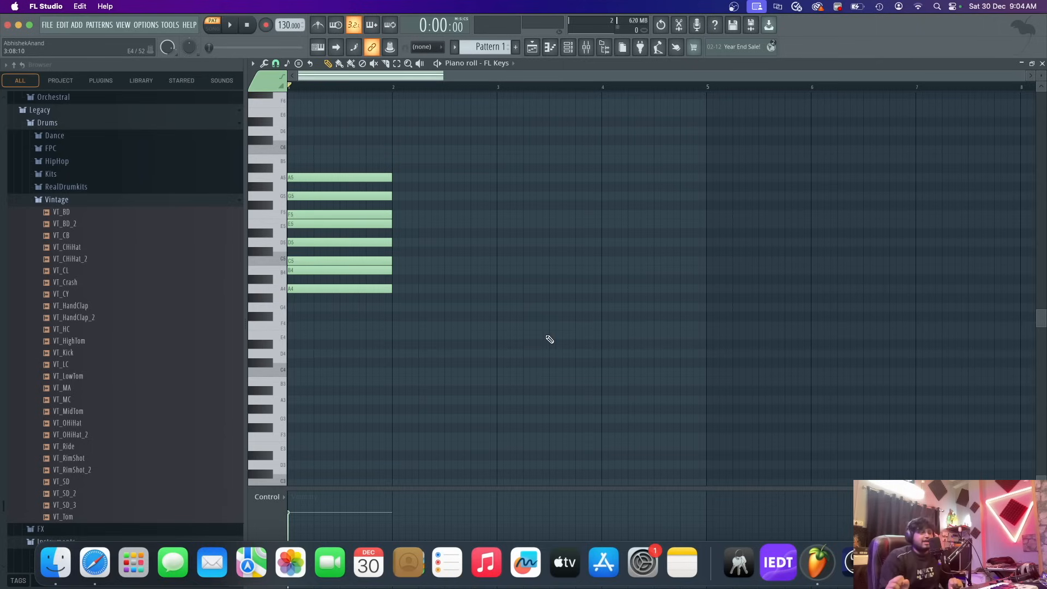
scroll(305, 284, "up", 3)
scroll(346, 317, "down", 2)
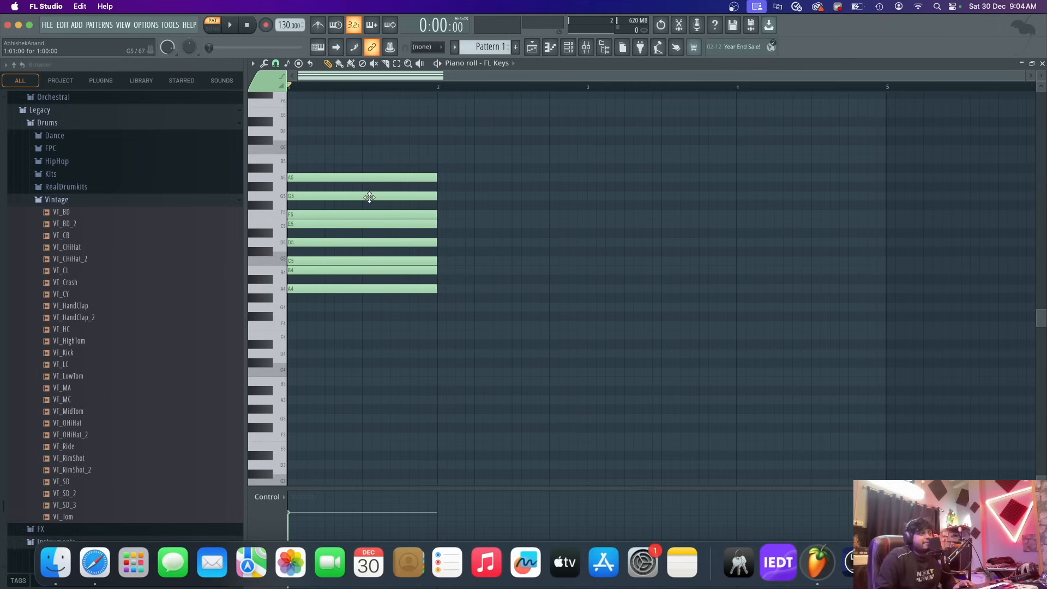
- Try raising the bar 1 G5 note to G#5, undo it, and audition the scale's piano keys from A5 down to A4
left_click_drag(369, 197, 369, 186)
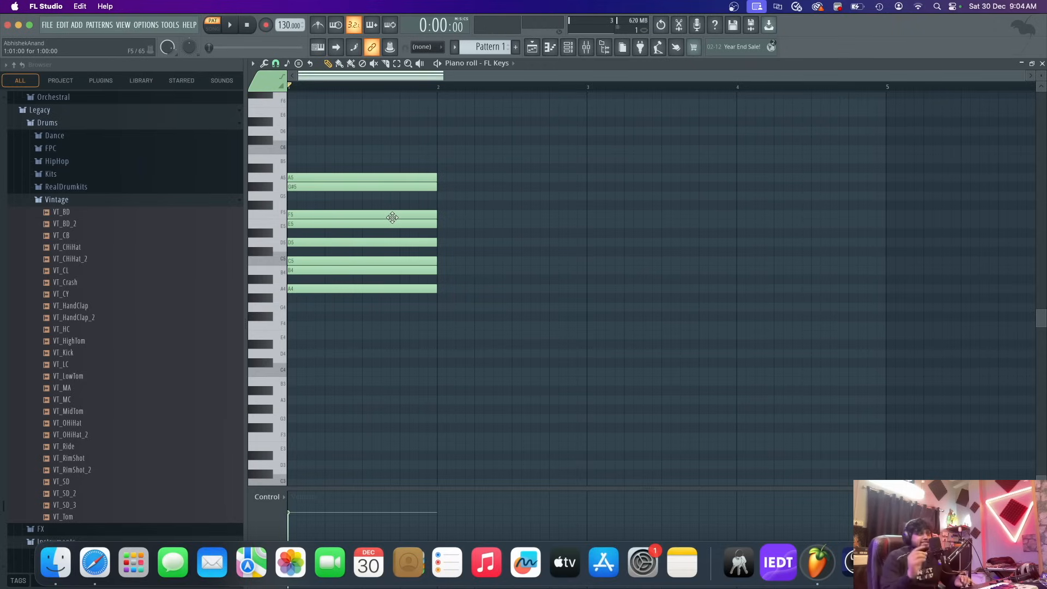
key("super+z")
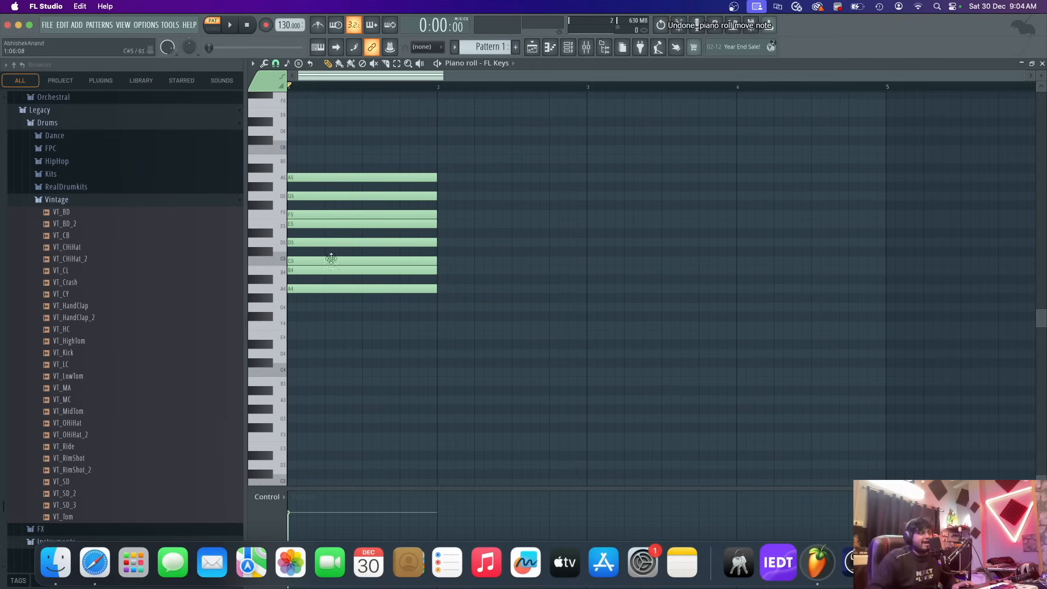
left_click(275, 178)
left_click(277, 195)
left_click(279, 212)
left_click(284, 224)
left_click(281, 242)
left_click(282, 272)
left_click(285, 288)
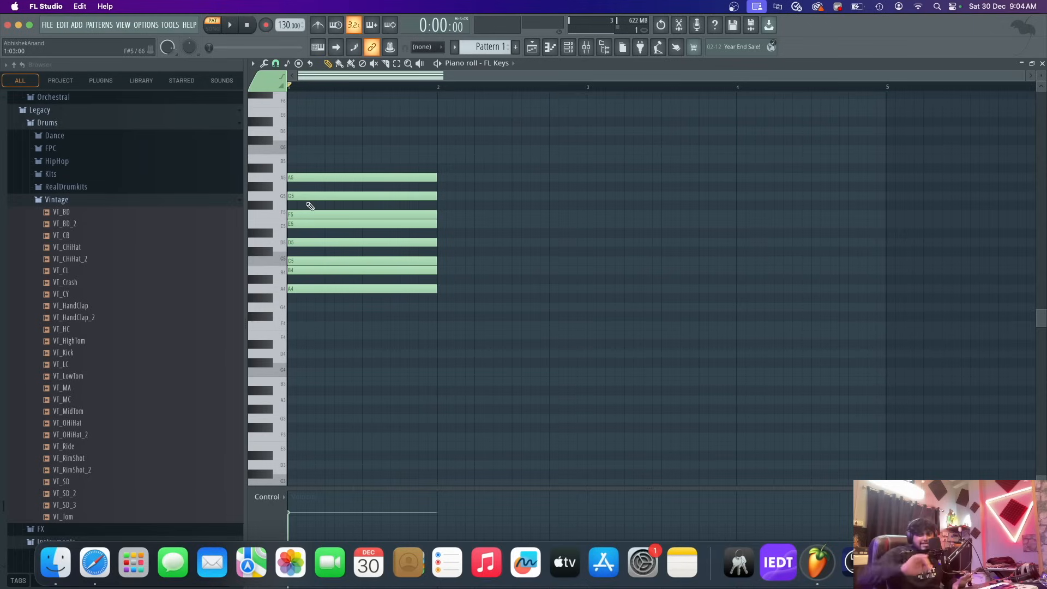
- Raise the bar 1 G5 note to G#5 to audition the upper scale keys around it, and return the note to G5
left_click_drag(305, 198, 299, 187)
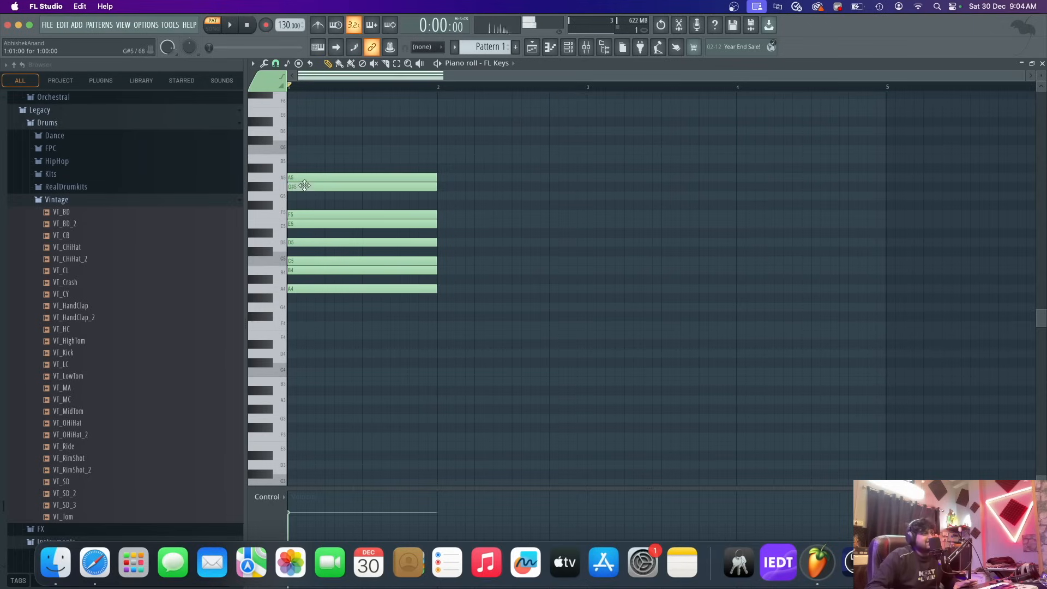
left_click(276, 181)
left_click(280, 236)
left_click(280, 183)
left_click(277, 215)
left_click(277, 229)
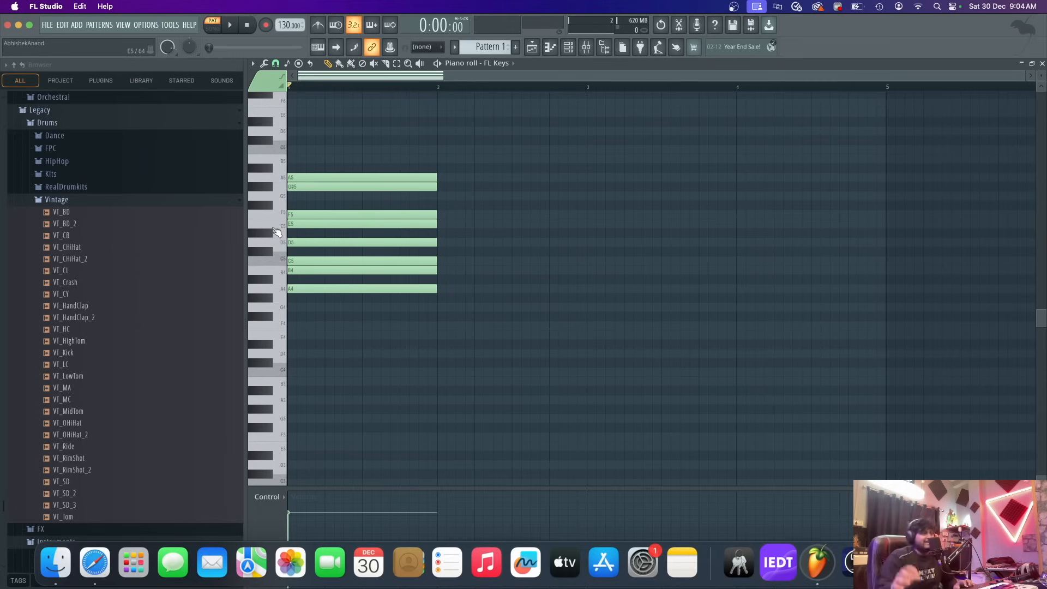
left_click_drag(314, 187, 319, 199)
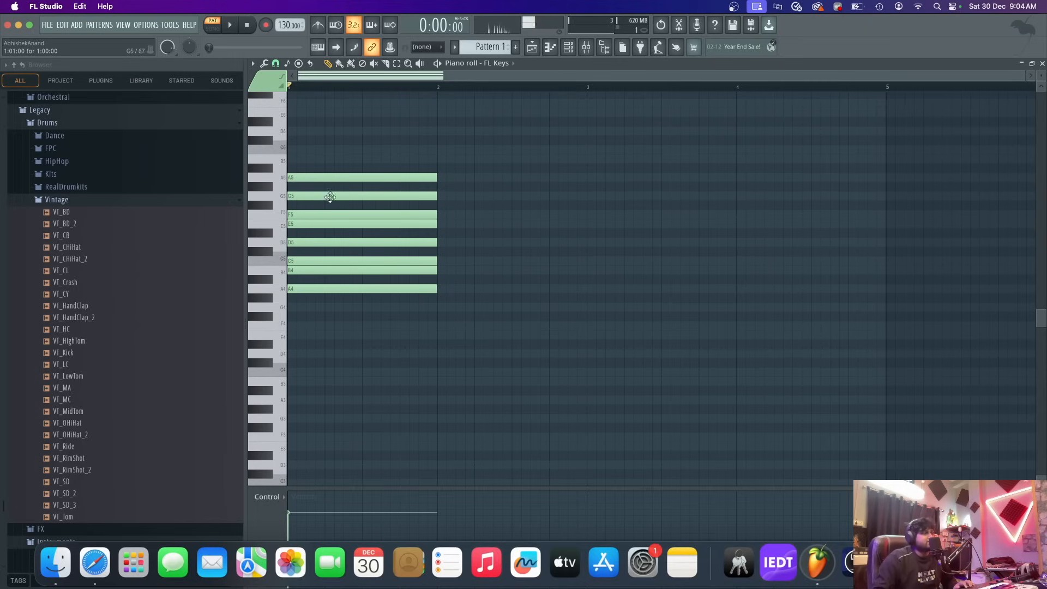
- Draw four descending one-beat notes A5, G5, F5 and E5 end to end across bar 2
mouse_move(442, 181)
left_mouse_down()
mouse_move(584, 176)
mouse_move(477, 187)
left_mouse_up()
left_click(477, 197)
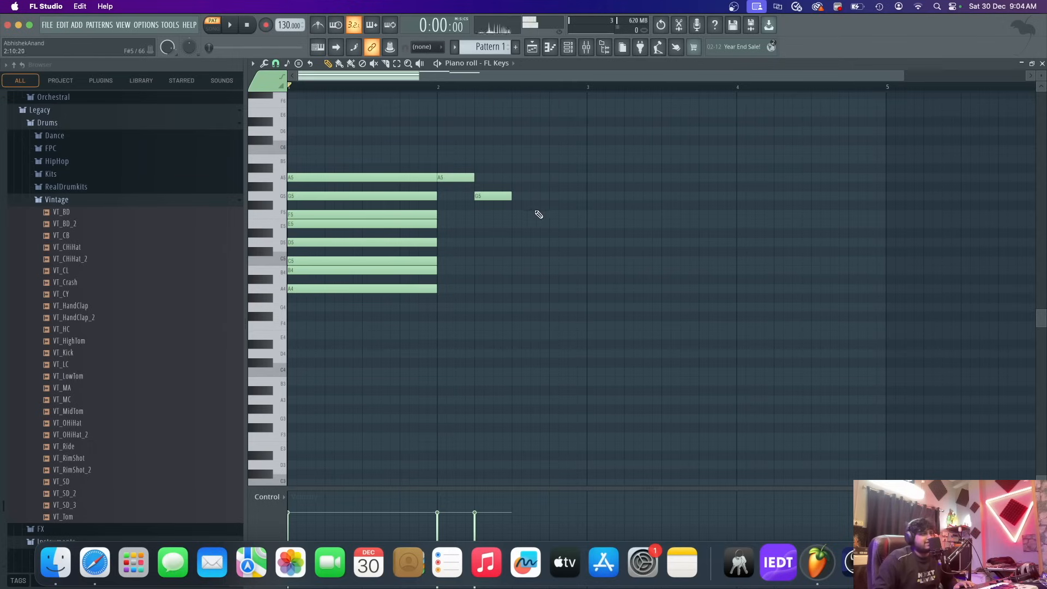
left_click(516, 218)
left_click(563, 225)
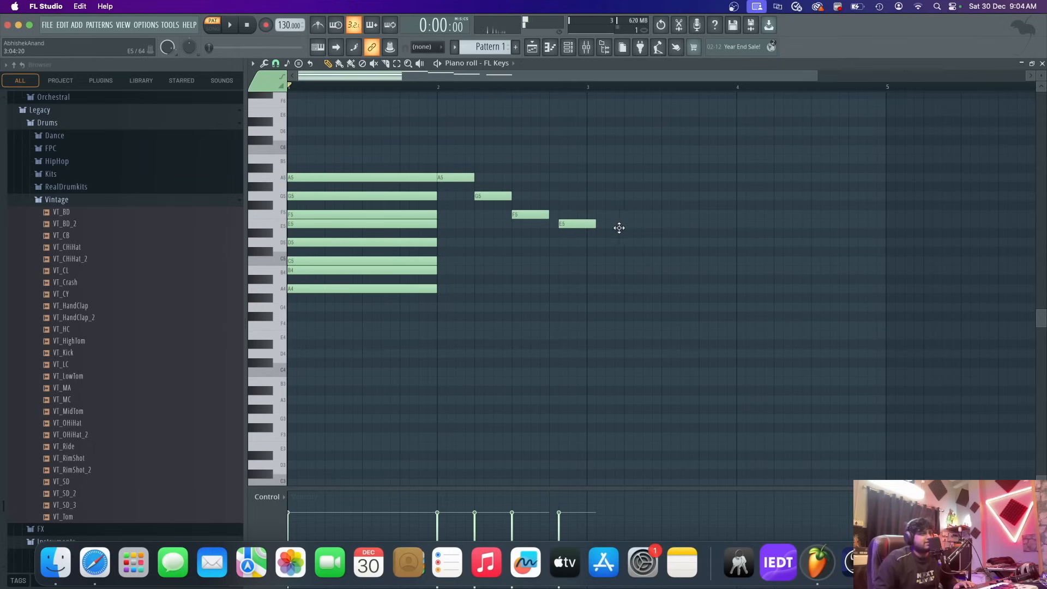
left_click_drag(577, 228, 567, 228)
left_click(440, 87)
mouse_move(318, 196)
left_mouse_down()
mouse_move(318, 182)
mouse_move(319, 198)
left_mouse_up()
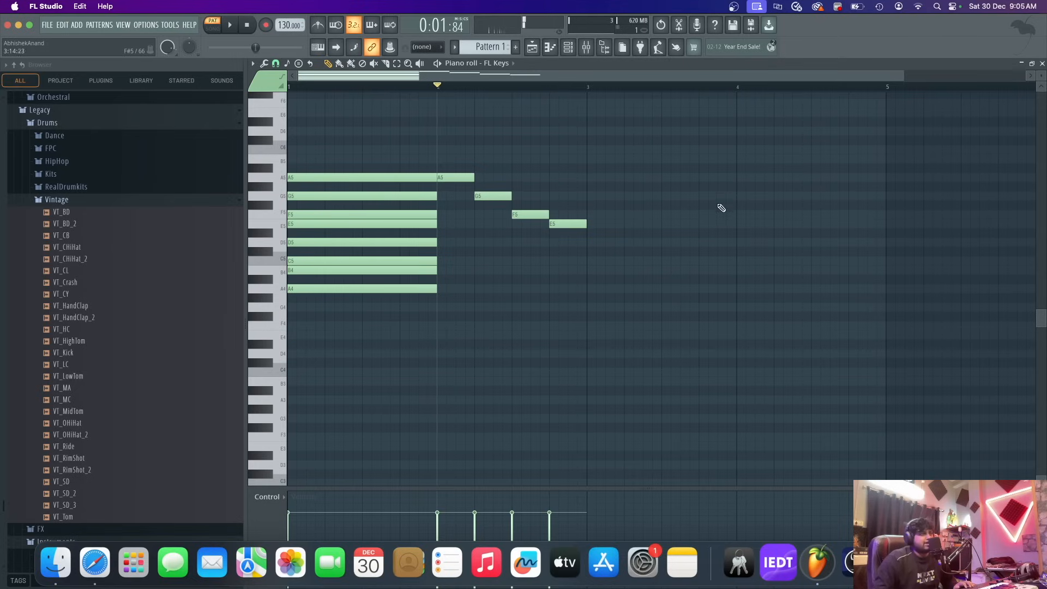
- Draw four descending one-beat notes A5, G#5, F5 and E5 end to end across bar 3
left_click(594, 179)
left_click_drag(736, 180, 665, 208)
left_click(626, 188)
left_click(666, 206)
left_click(702, 226)
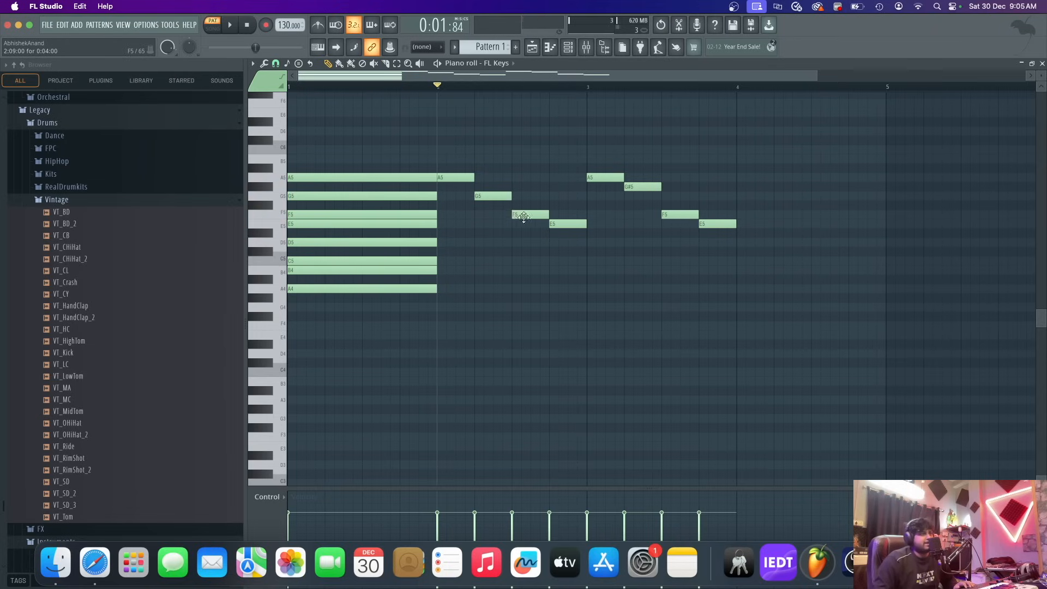
left_click(344, 195)
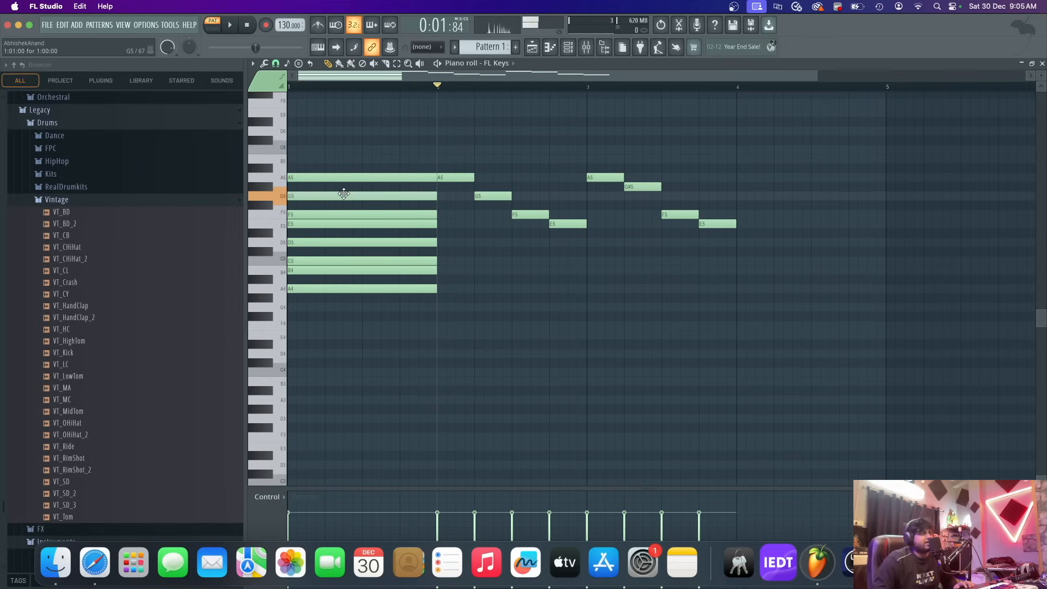
left_click_drag(346, 186, 346, 195)
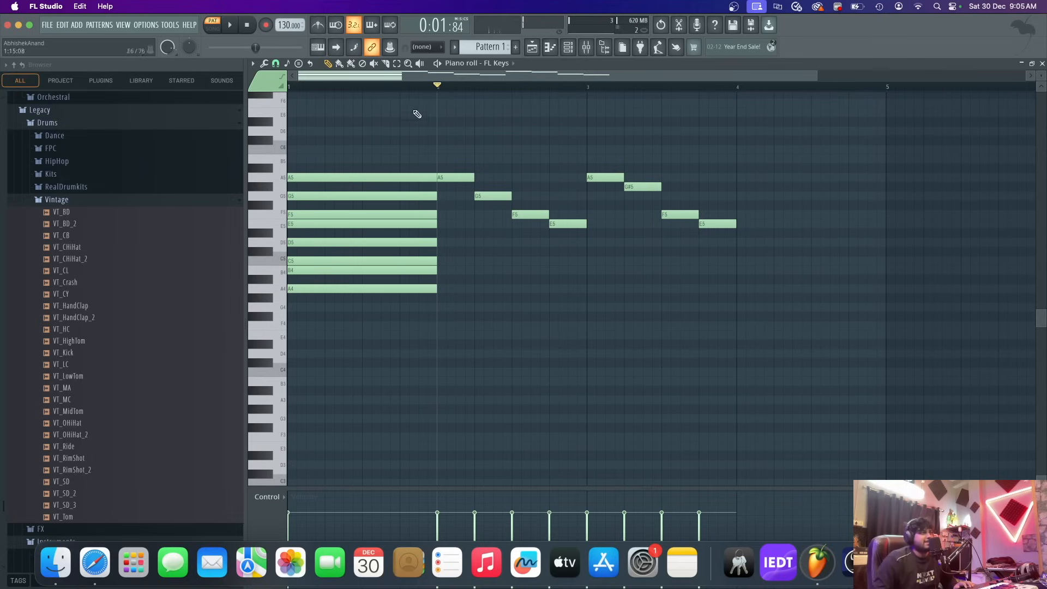
- Set the project tempo to 80 BPM and play the descending phrase from the start of bar 2
left_click(277, 64)
left_click(277, 65)
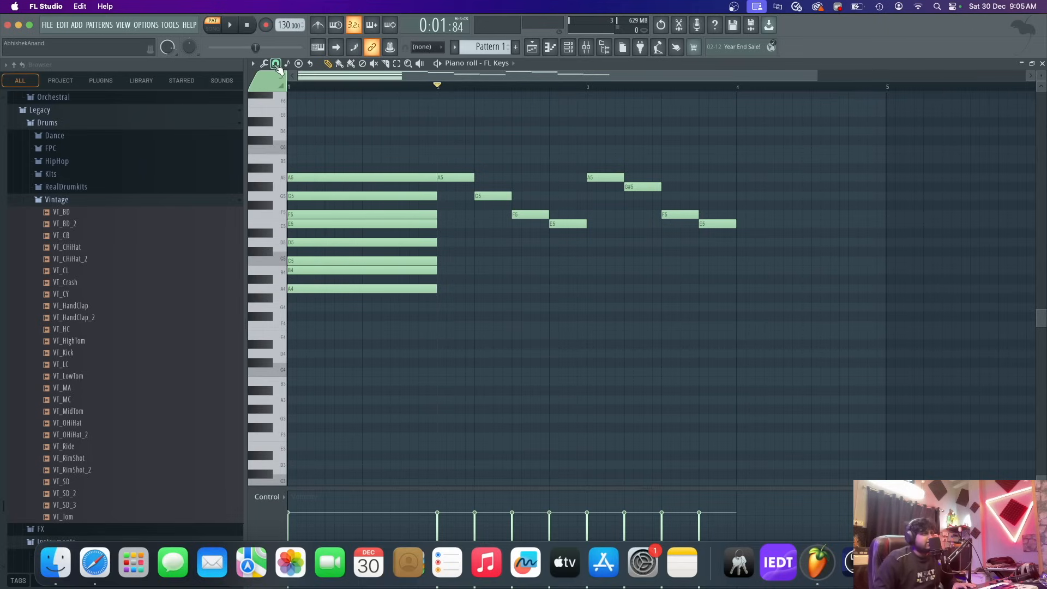
left_click_drag(290, 25, 290, 70)
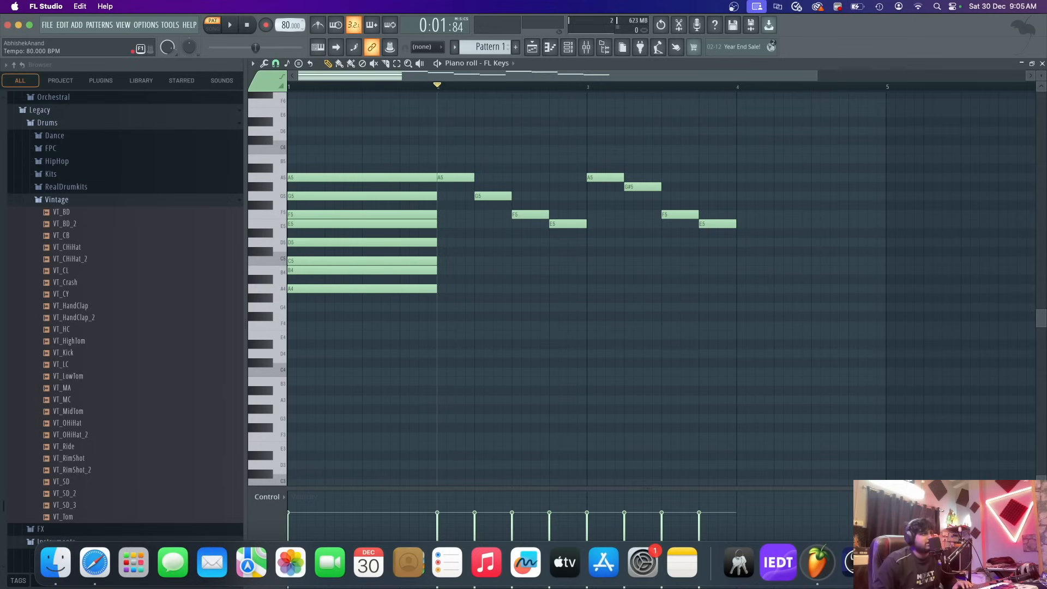
key("space")
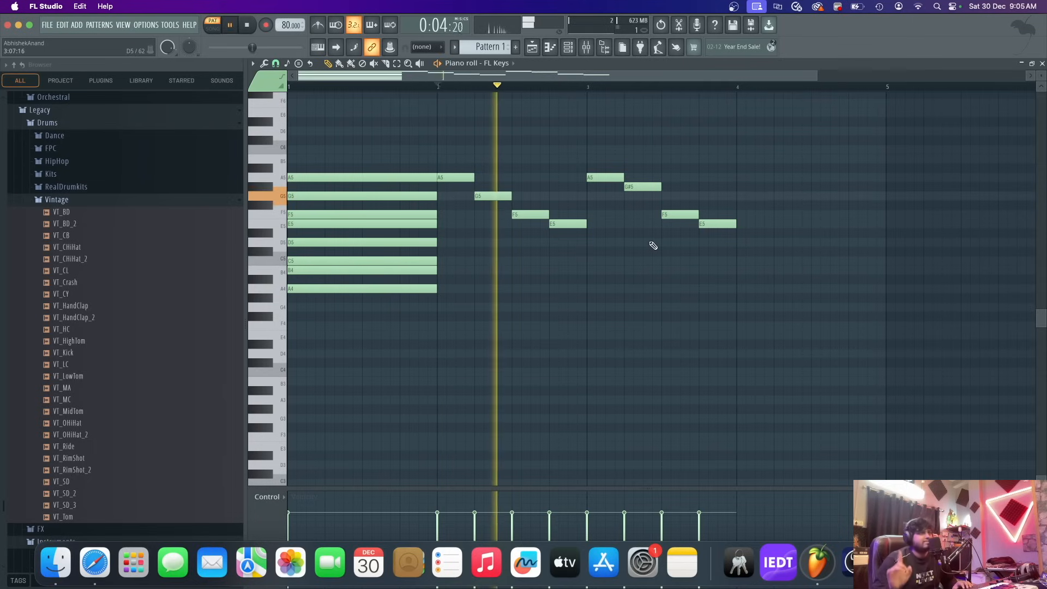
key("space")
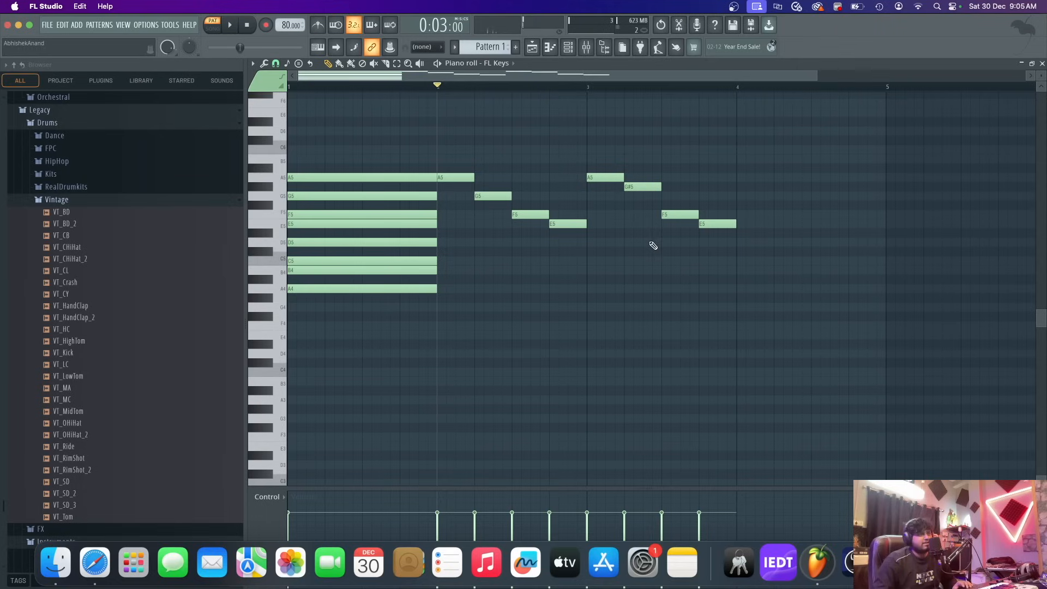
- Play the descending G#5 phrase from the start of bar 3 twice and stop playback
left_click(591, 89)
key("space")
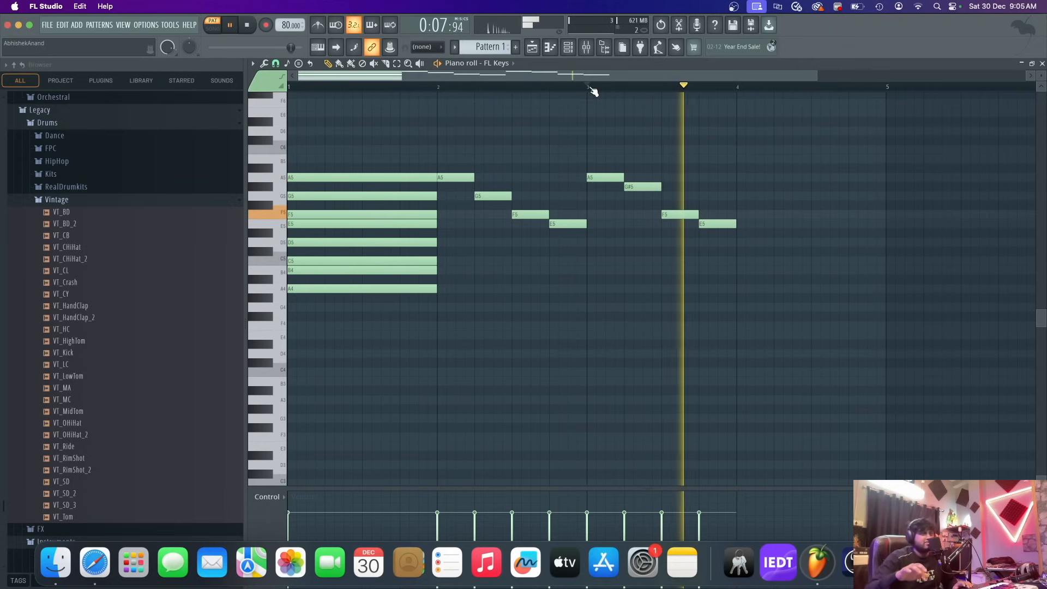
left_click(591, 88)
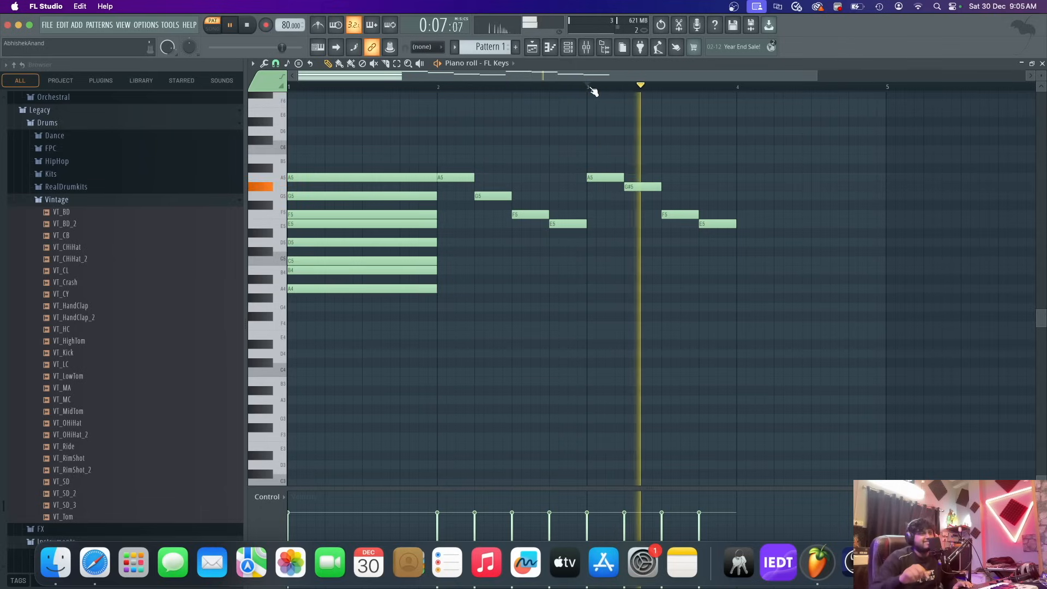
key("space")
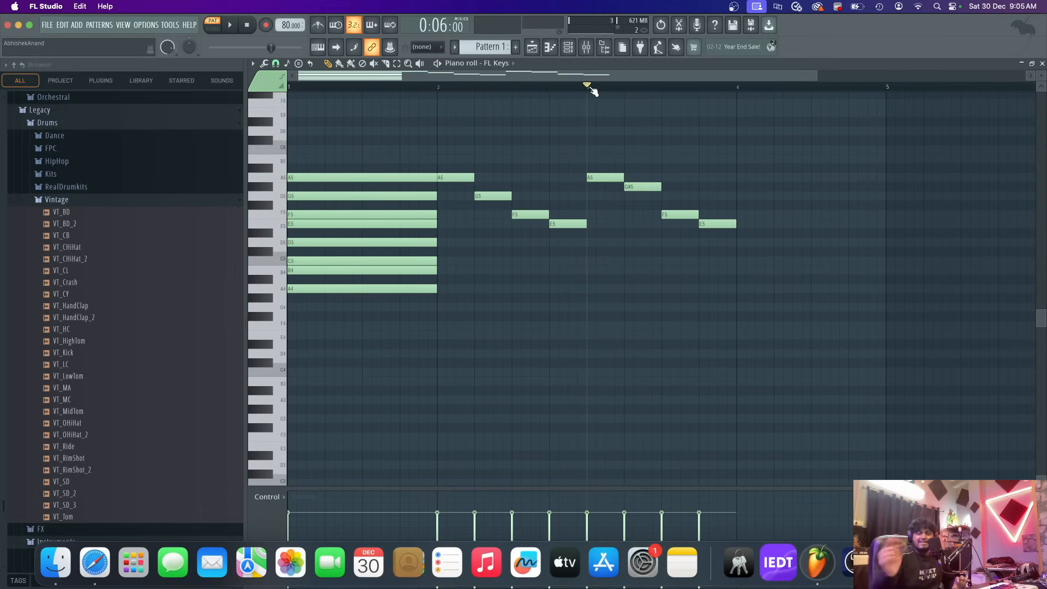
- Play the bar 2 phrase with G5 and the bar 3 phrase with G#5 in turn to compare them
left_click_drag(447, 87, 439, 94)
key("space")
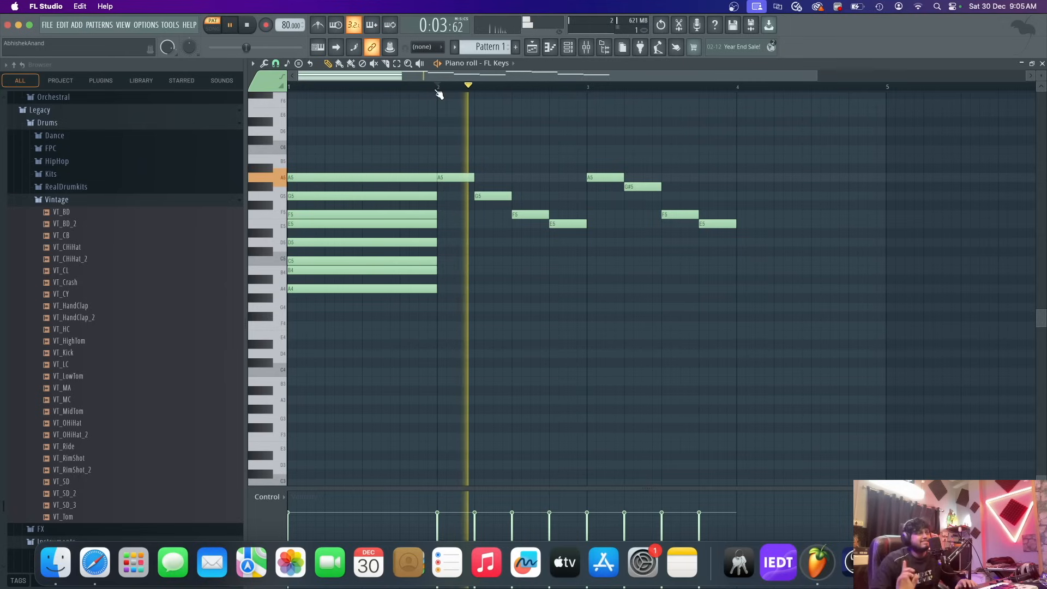
key("space")
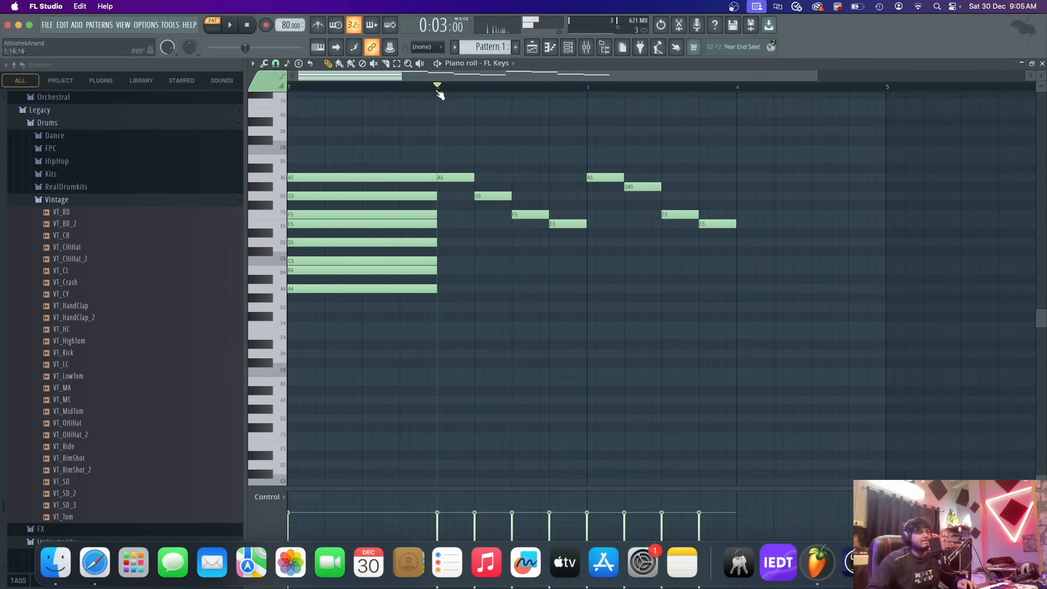
left_click(594, 92)
key("space")
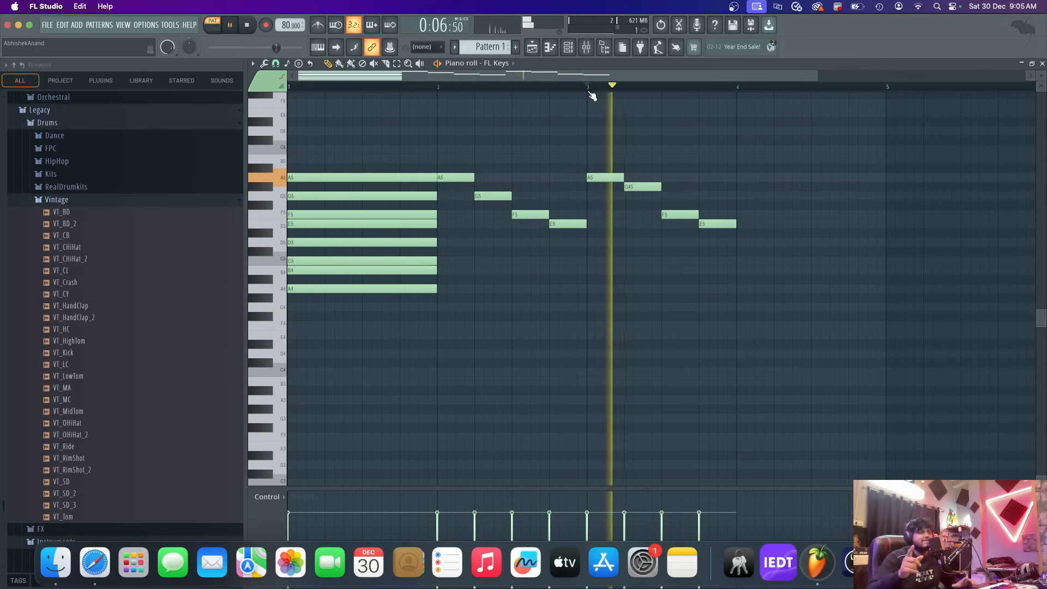
key("space")
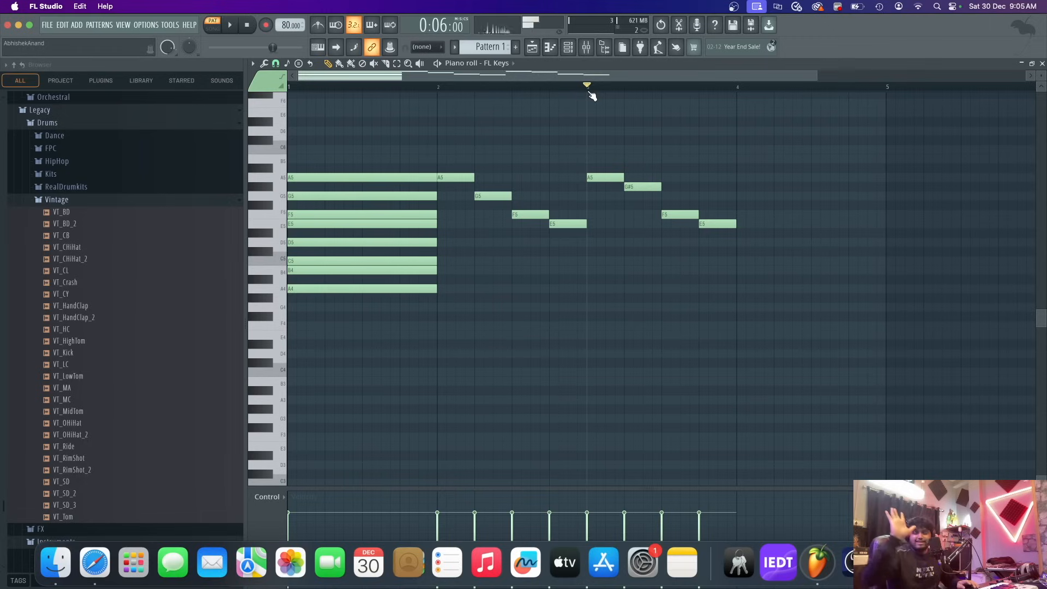
- Delete all eight one-beat notes in bars 2 and 3, keeping the bar 1 scale stack
right_click(620, 177)
right_click(642, 187)
right_click(680, 215)
right_click(718, 223)
right_click(568, 223)
right_click(529, 214)
right_click(494, 196)
right_click(466, 177)
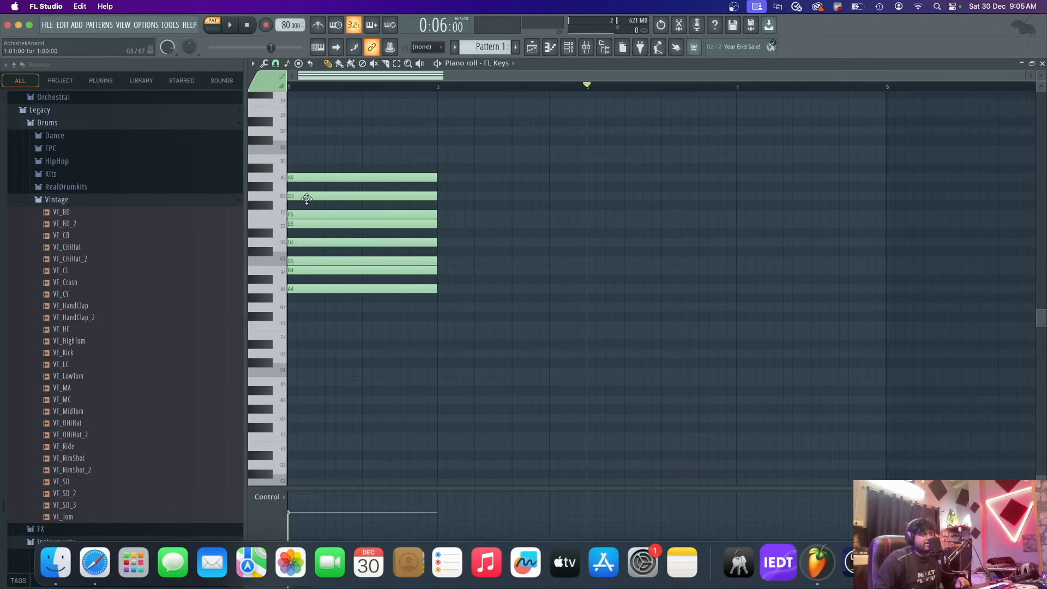
- Raise the G5 note in the bar 1 stack to G#5
left_click_drag(307, 198, 306, 190)
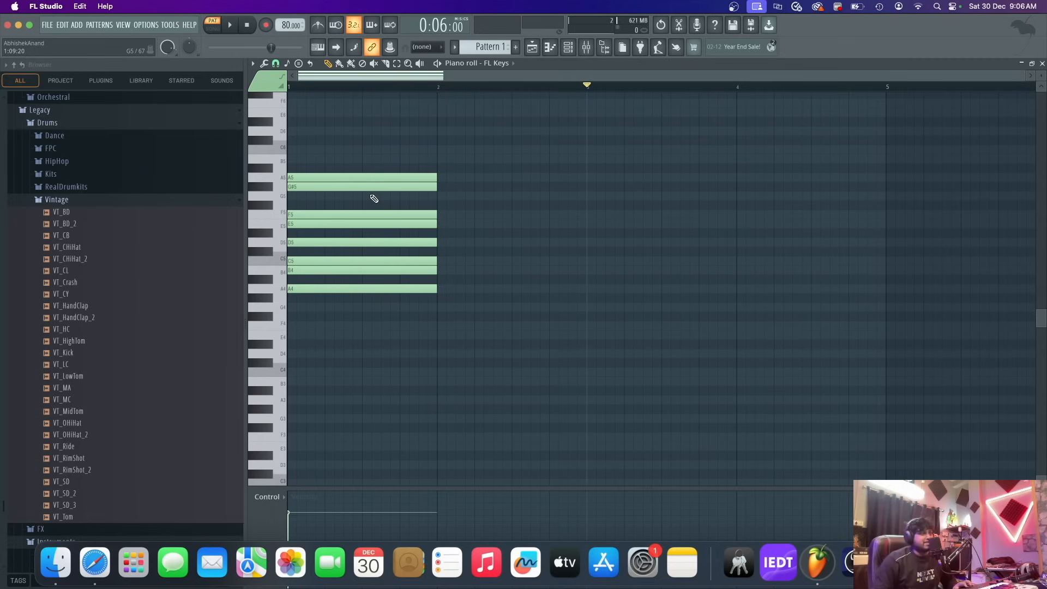
key("super+z")
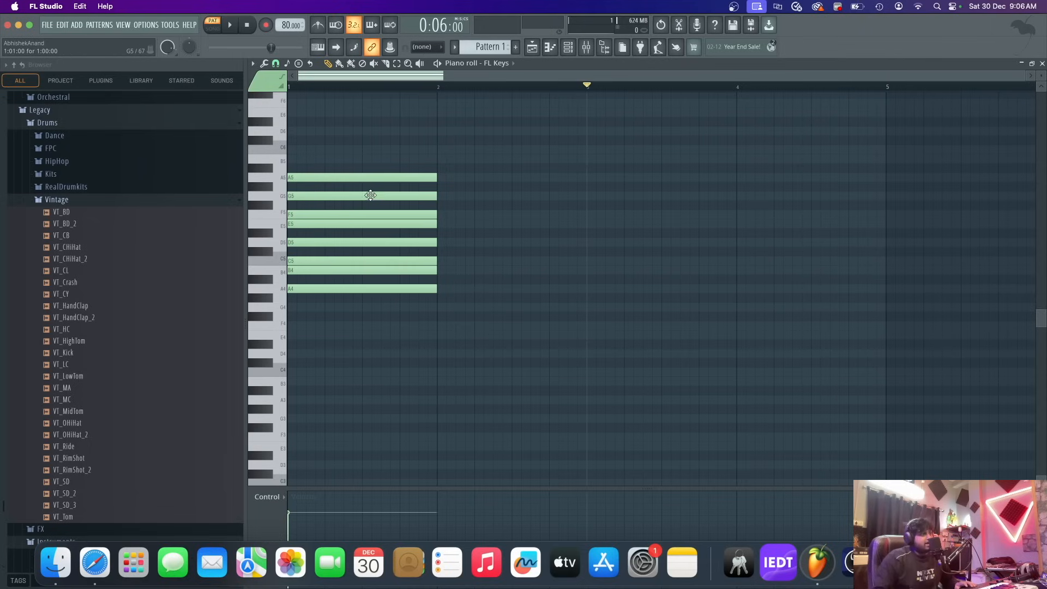
left_click_drag(366, 196, 364, 187)
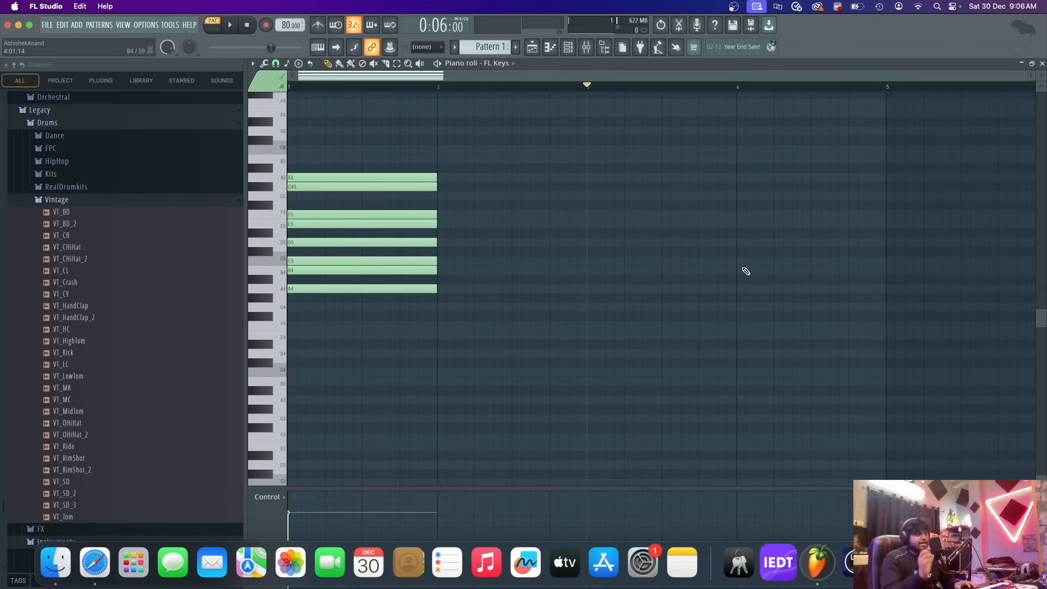
- From the FL Keys channel in the channel rack, search the generator plugins to insert for "sam", and cancel the selection
left_click(568, 48)
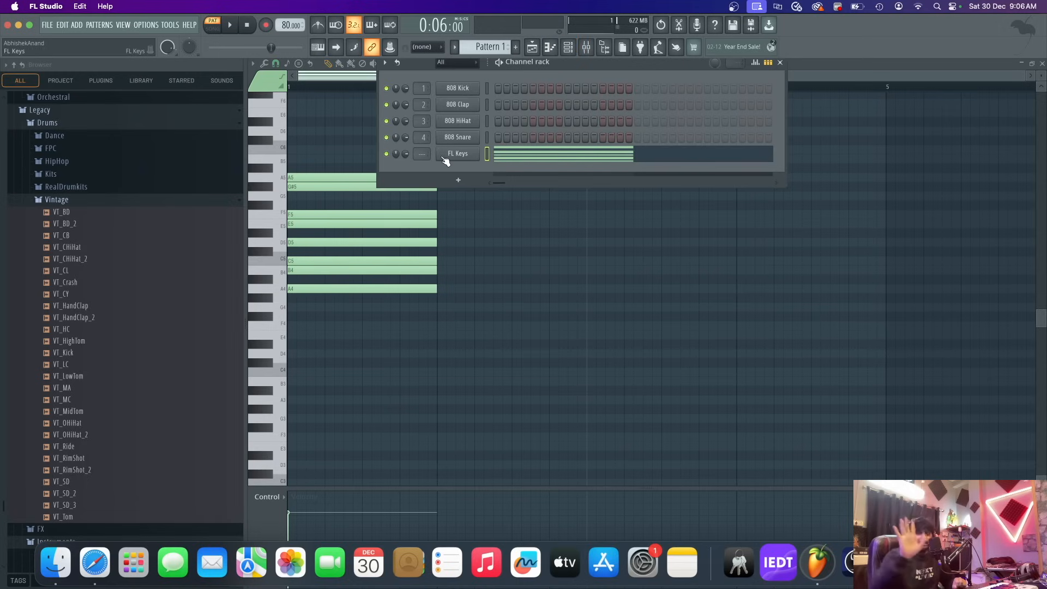
right_click(464, 153)
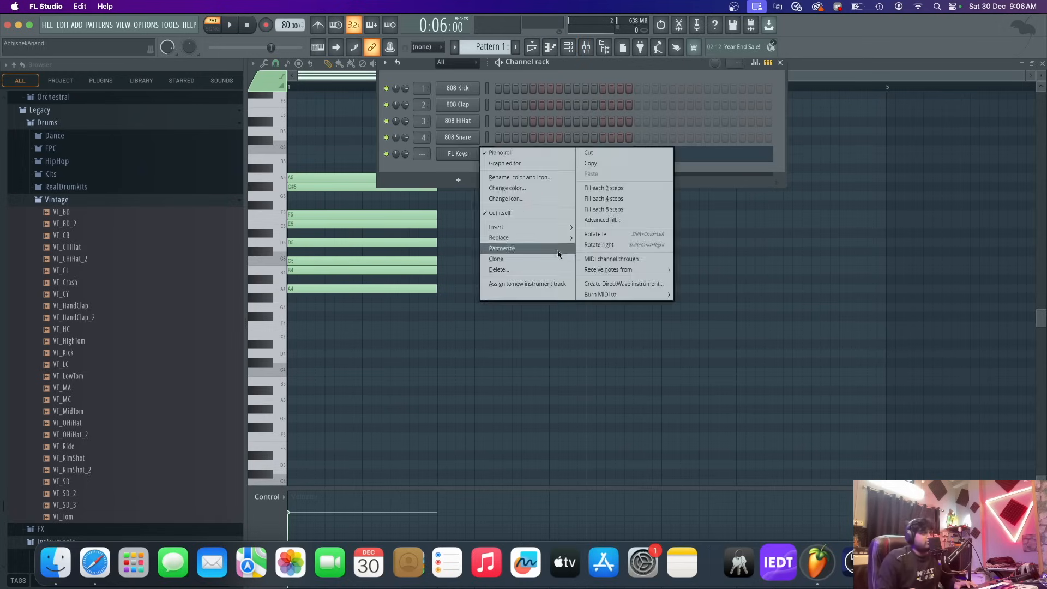
mouse_move(532, 230)
left_click(610, 38)
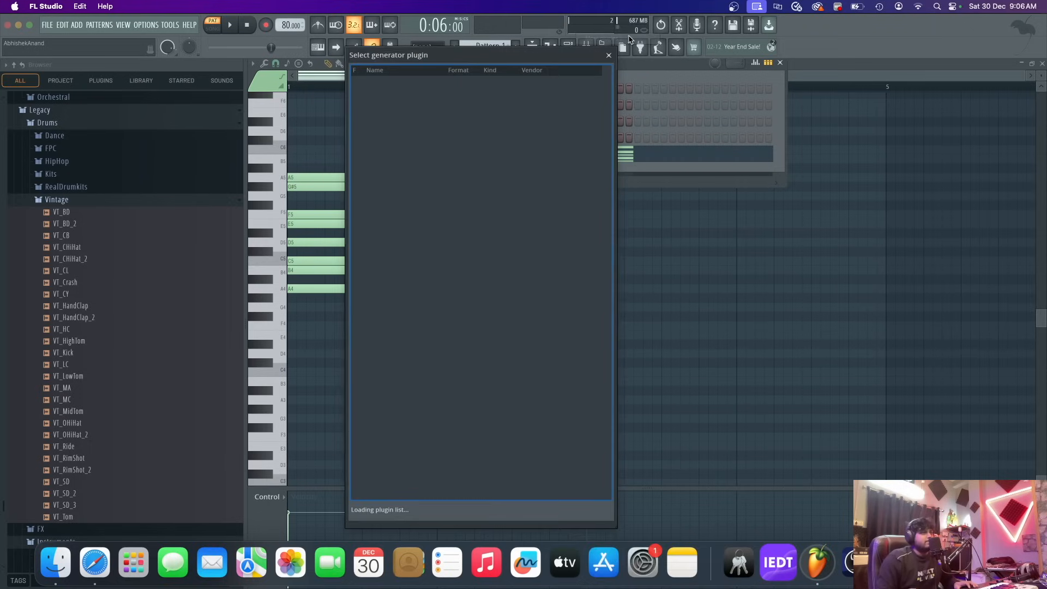
type("sam")
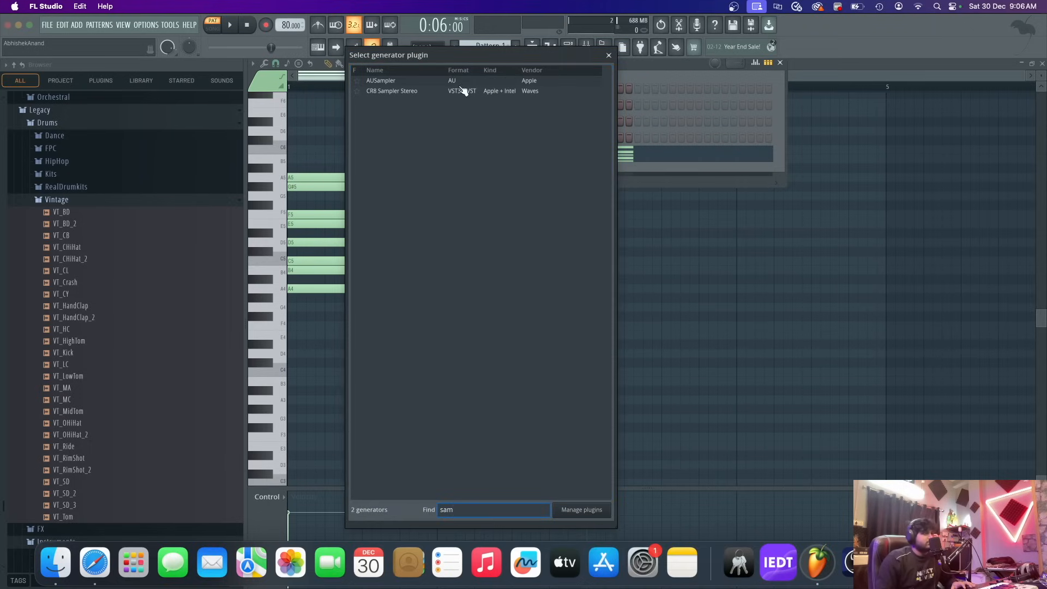
key("Escape")
- Mute the FL Keys channel and close the channel rack
right_click(444, 156)
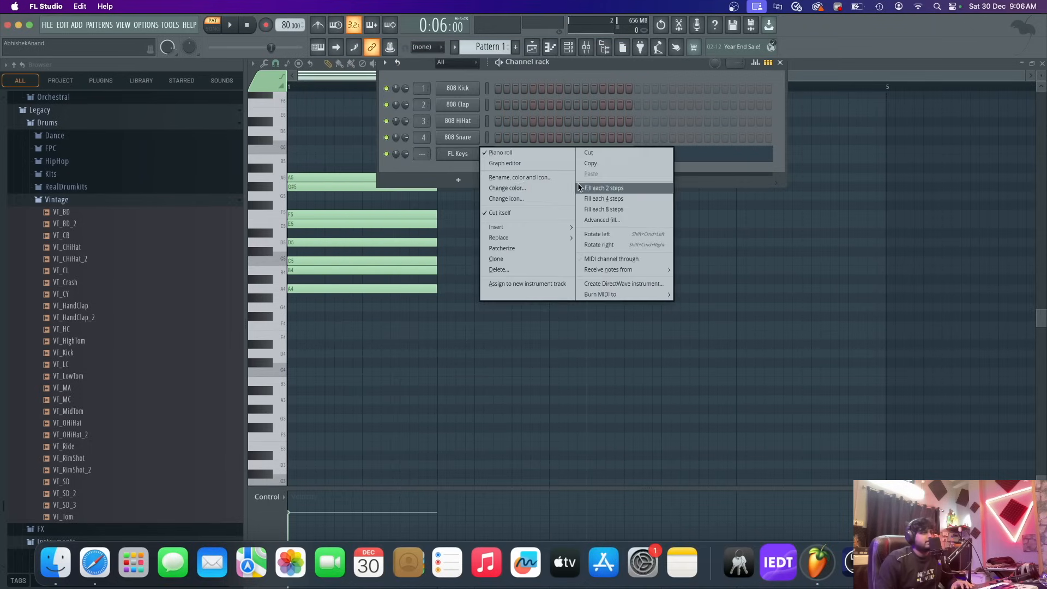
left_click(390, 159)
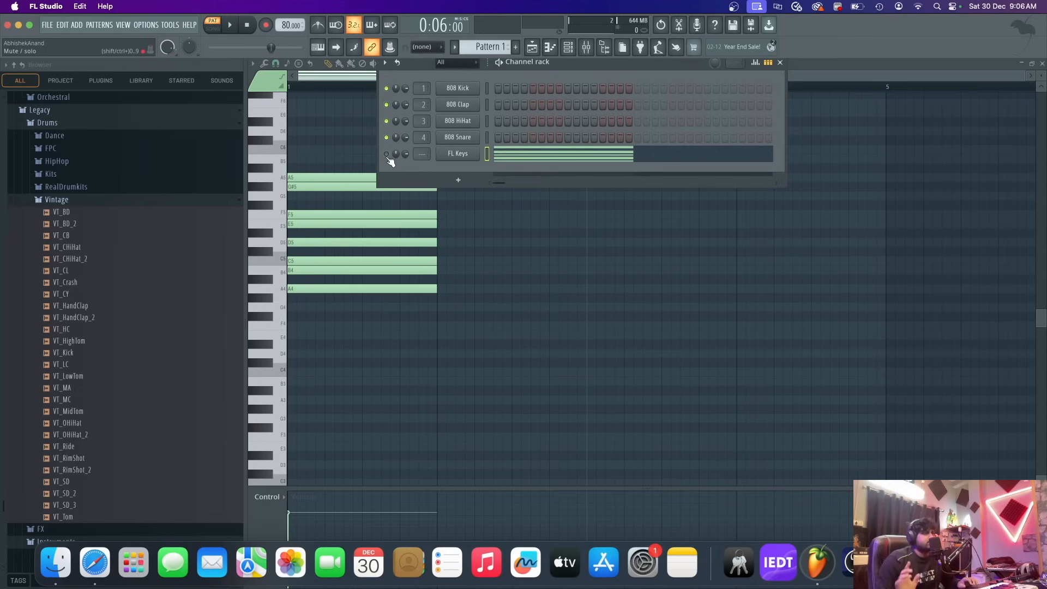
left_click(780, 63)
- Select all notes of the scale stack and lengthen them from bar 1 to the end of bar 3
key("ctrl+a")
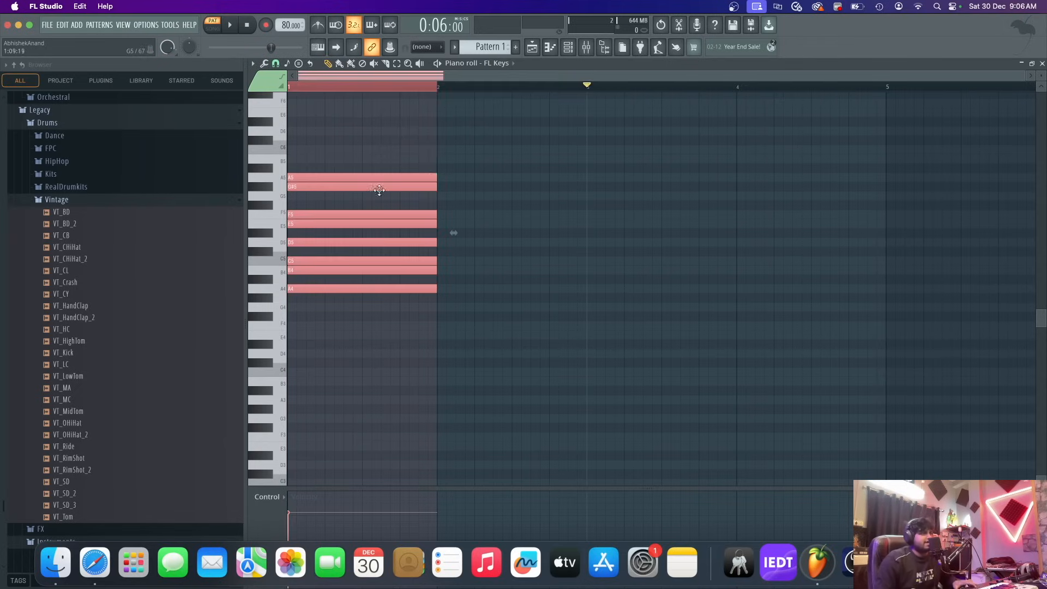
left_click_drag(435, 178, 738, 208)
scroll(479, 152, "up", 4)
scroll(477, 151, "down", 5)
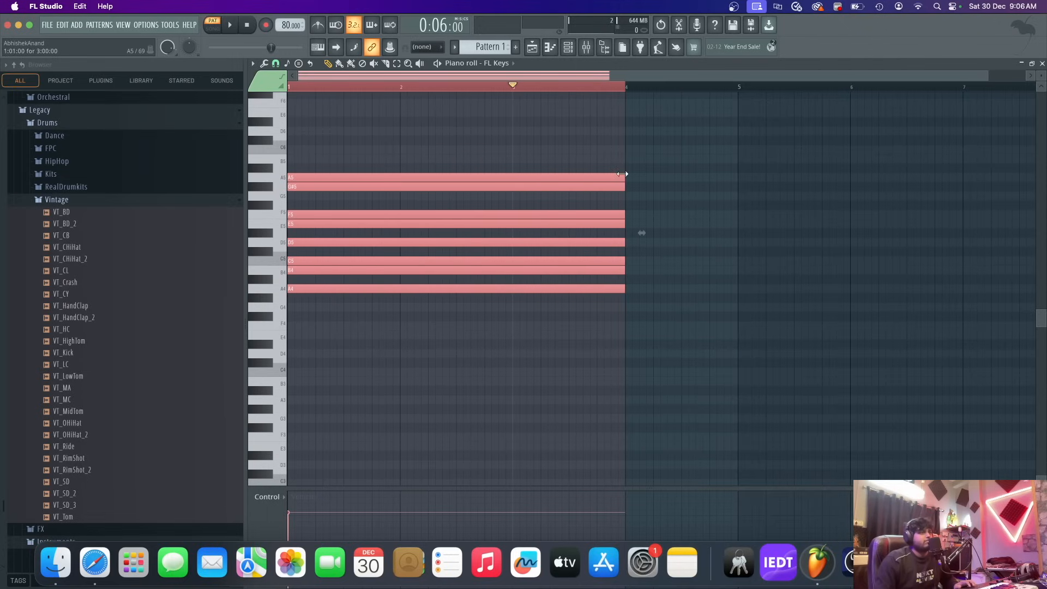
- Lengthen the scale notes to the end of bar 4, and add another FL Keys generator to the channel rack
left_click_drag(623, 174, 738, 175)
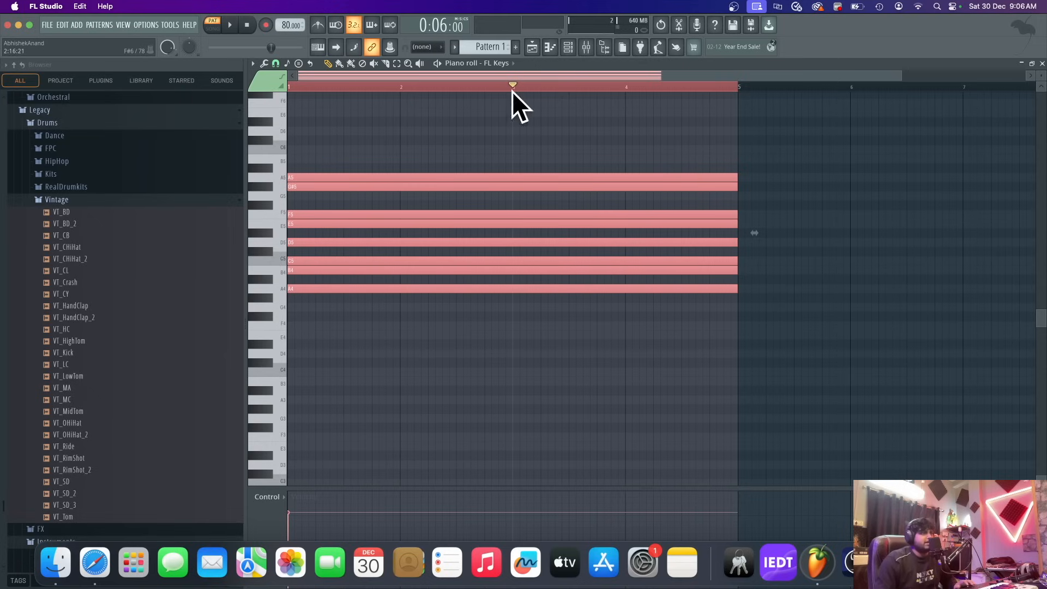
left_click(568, 49)
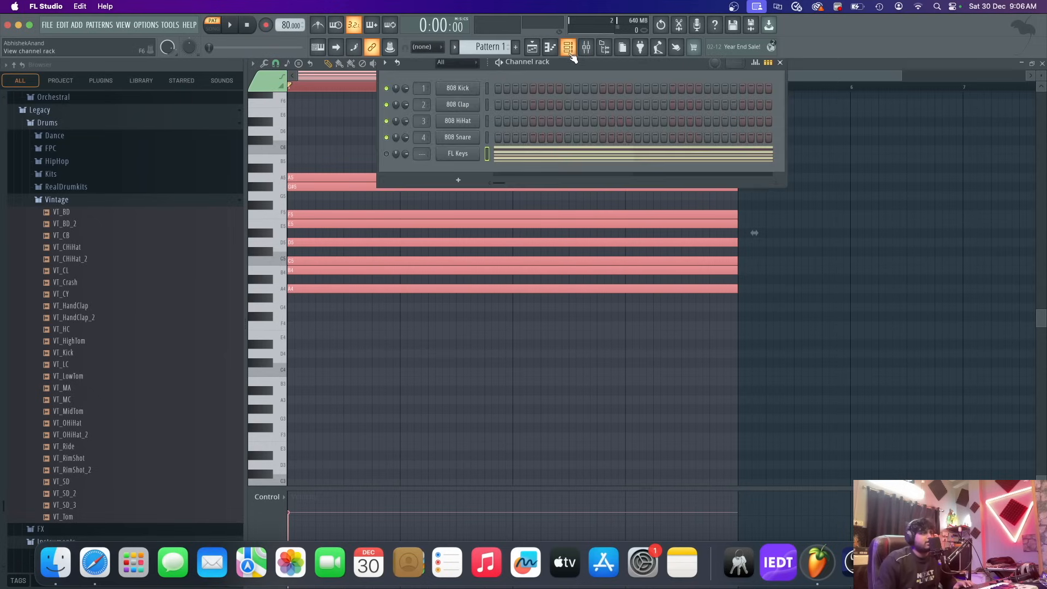
left_click(77, 25)
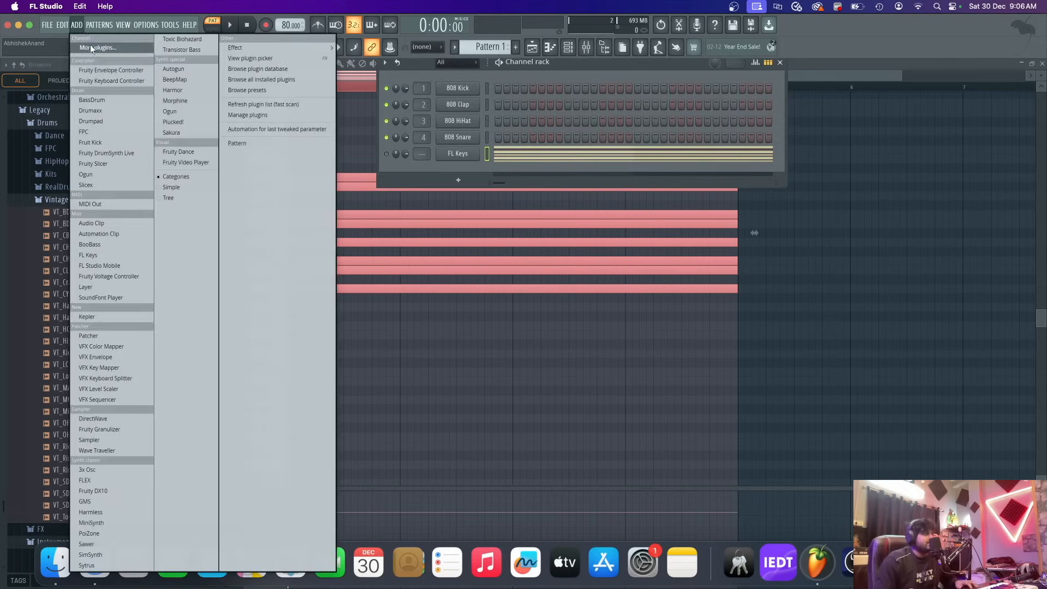
left_click(92, 48)
type("fl ke")
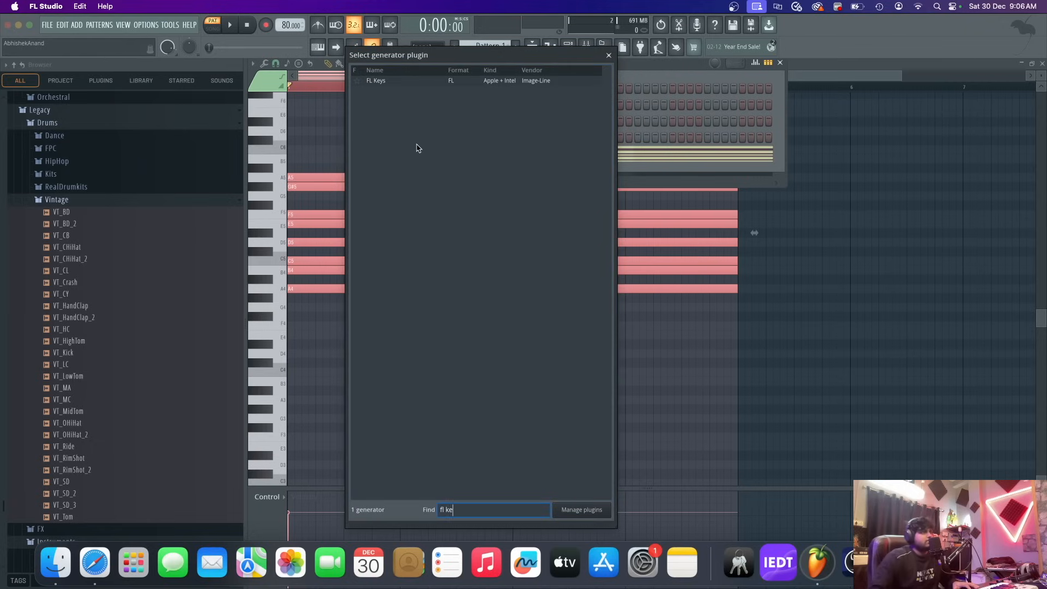
double_click(480, 80)
left_click(596, 173)
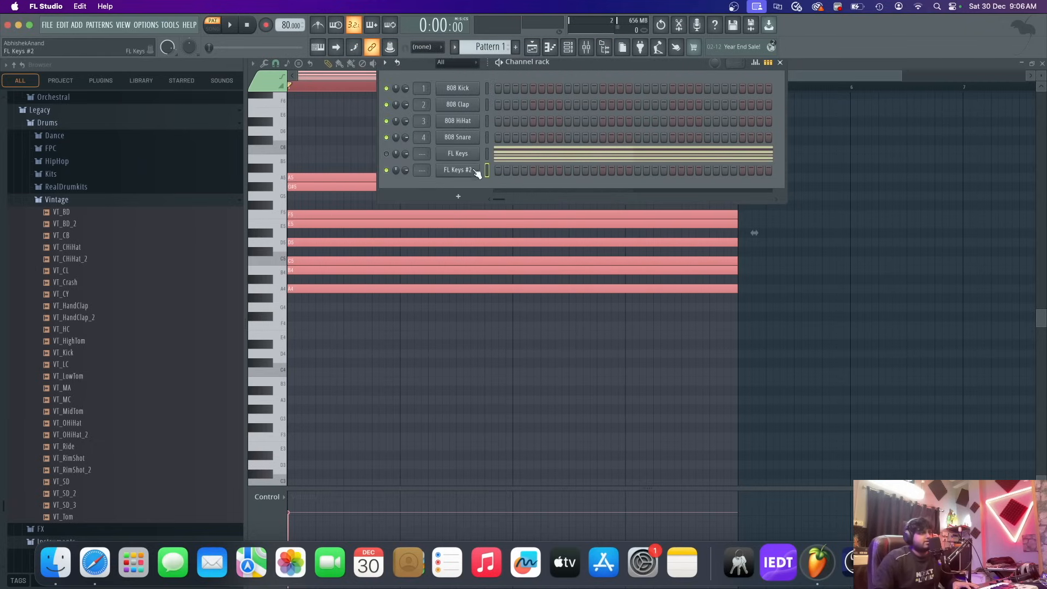
- Open the empty piano roll of the FL Keys #2 channel and bring the channel rack back into view
right_click(474, 172)
left_click(485, 174)
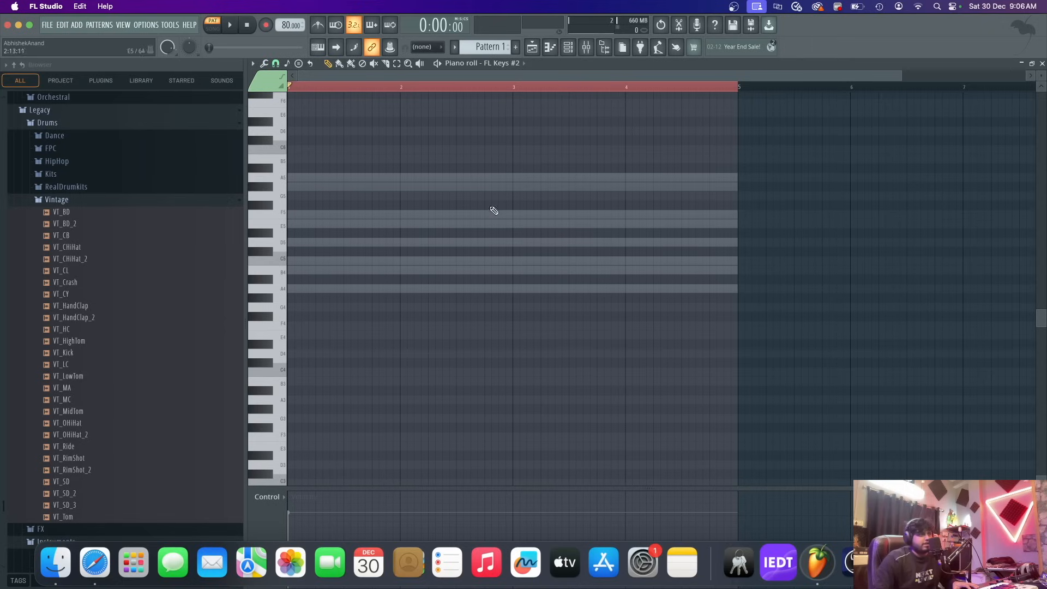
left_click(568, 48)
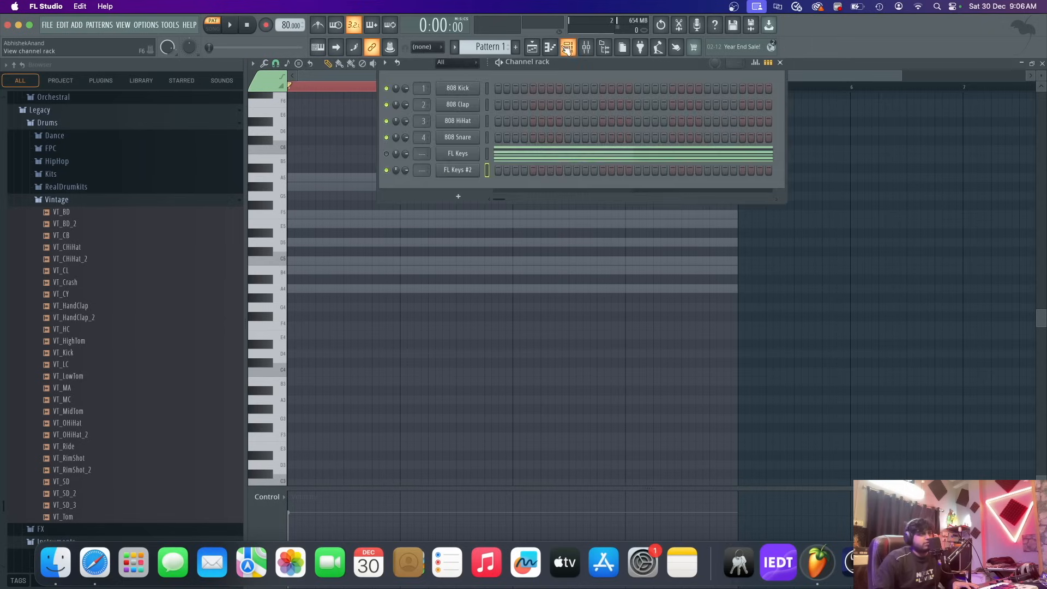
left_click(445, 223)
right_click(461, 223)
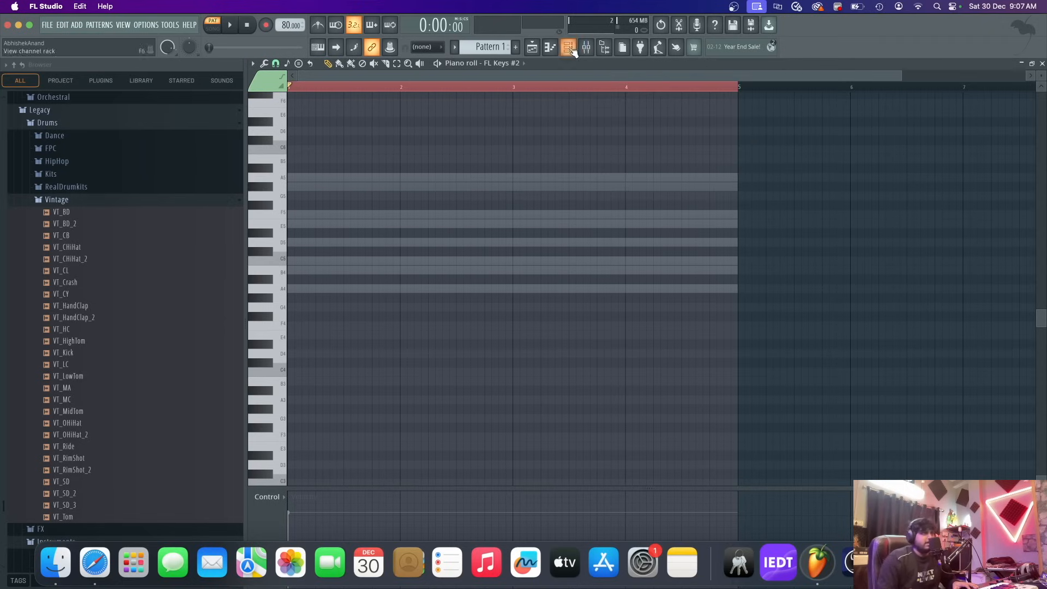
key("F6")
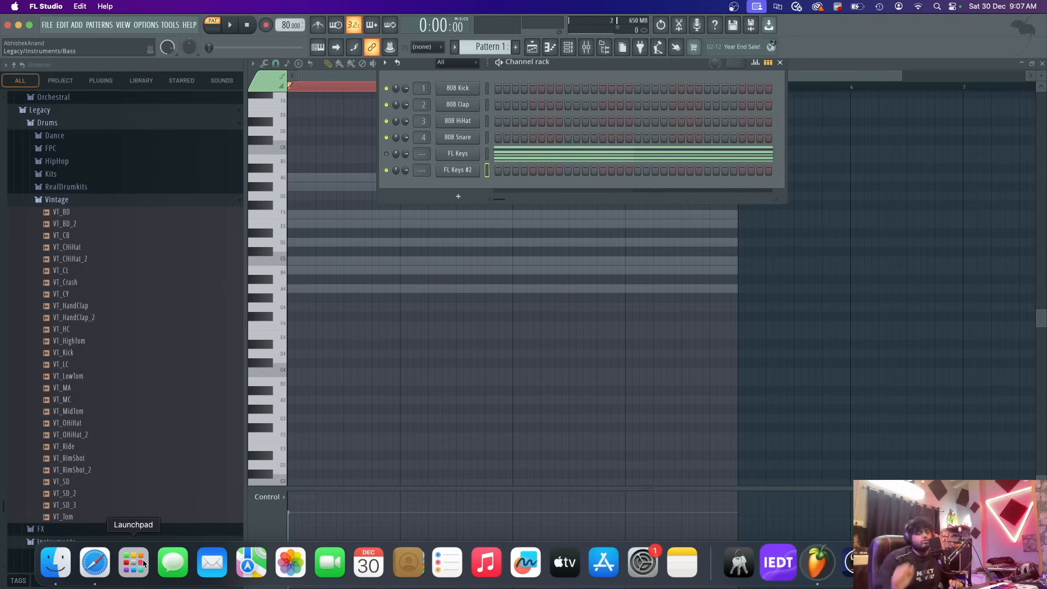
- Switch to Safari, go to google.com and search for "sad song tempo"
left_click(94, 563)
left_click(572, 26)
type("google.com")
key("Return")
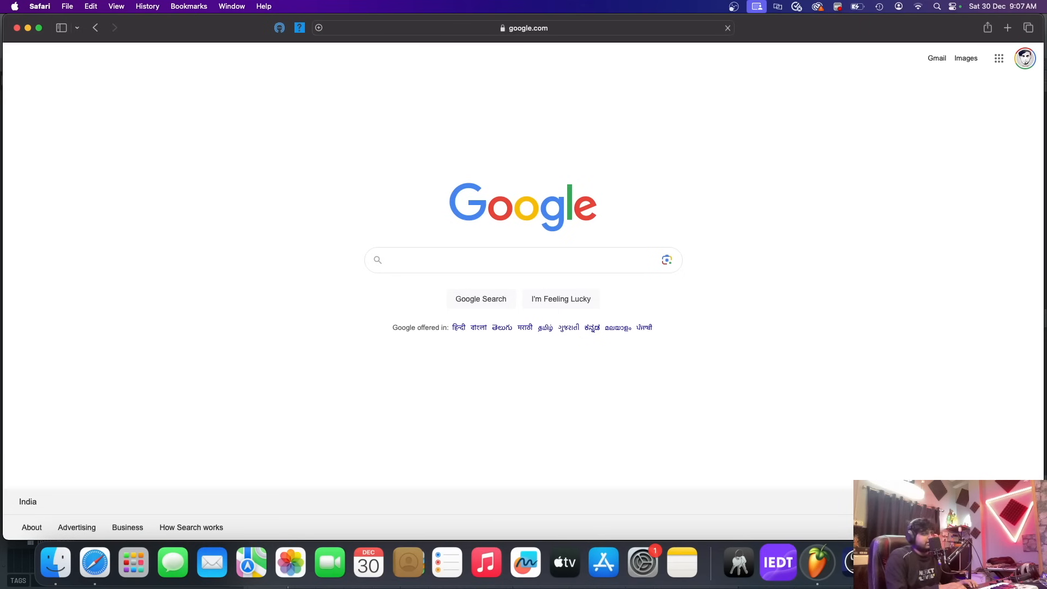
type("sad song t")
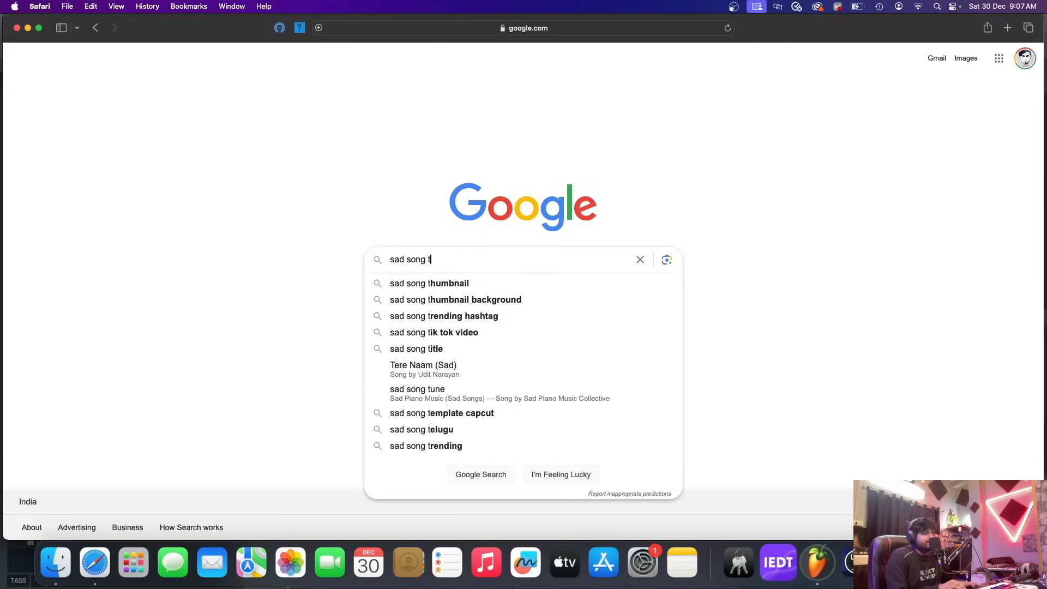
type("empo")
key("Return")
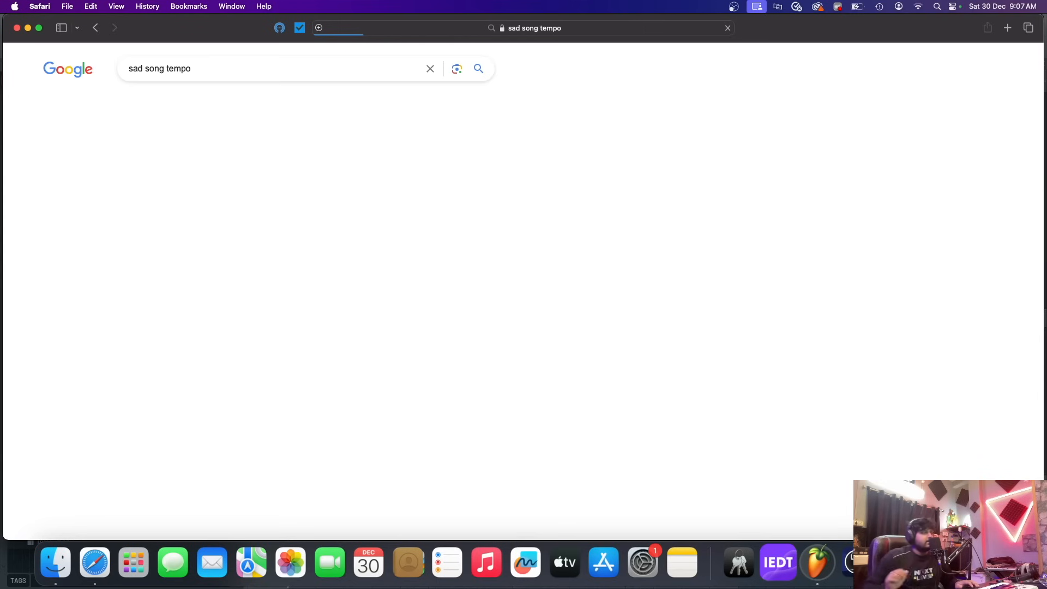
- Change the search to "sad song bpm", expand "What BPM do sad songs use?" to read the answer, and return to FL Studio
double_click(260, 65)
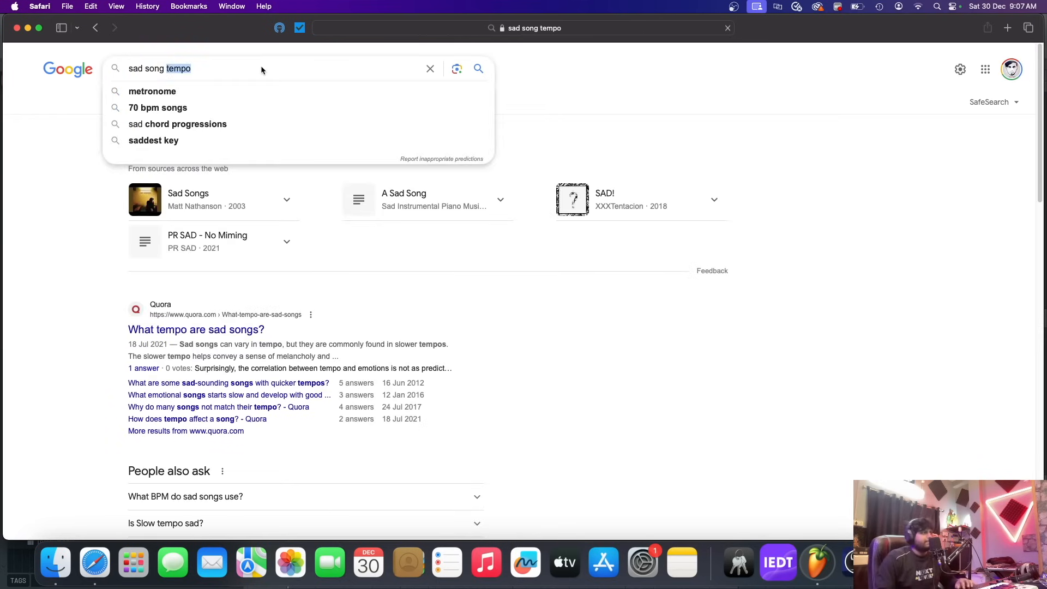
type("bpm")
key("Return")
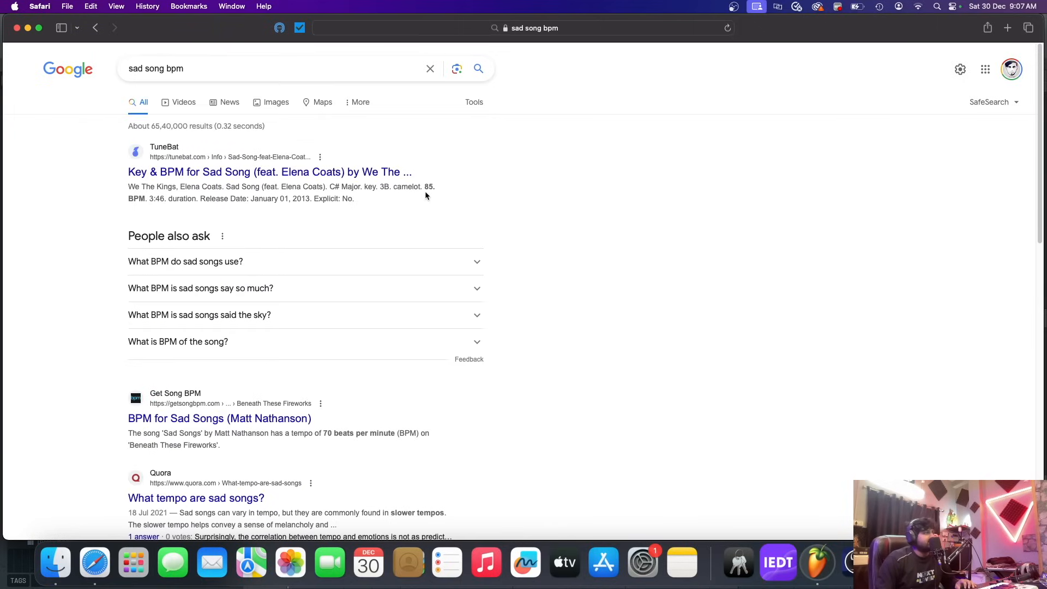
scroll(327, 297, "down", 3)
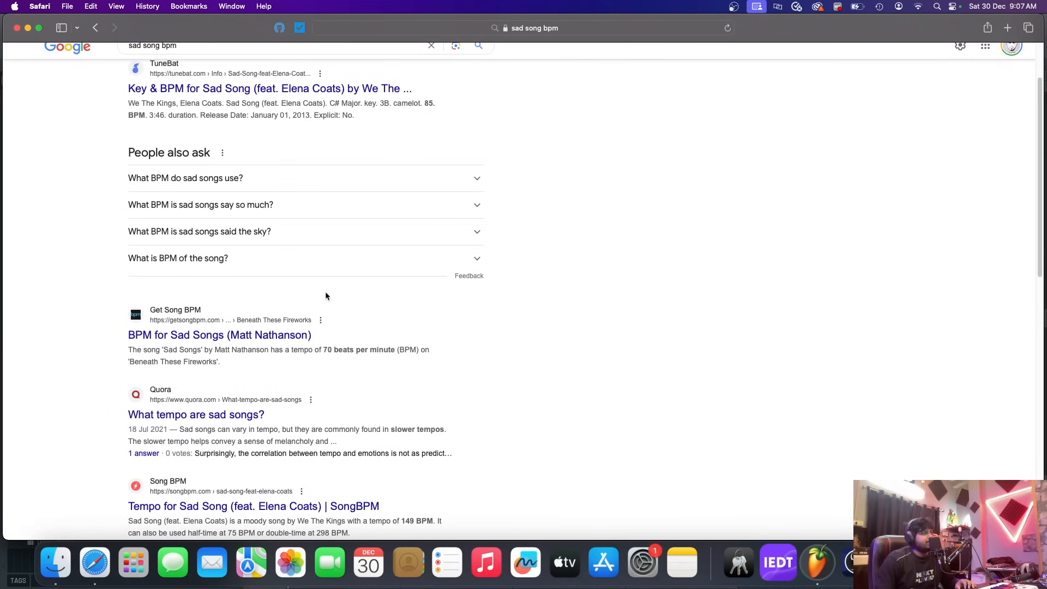
left_click(347, 187)
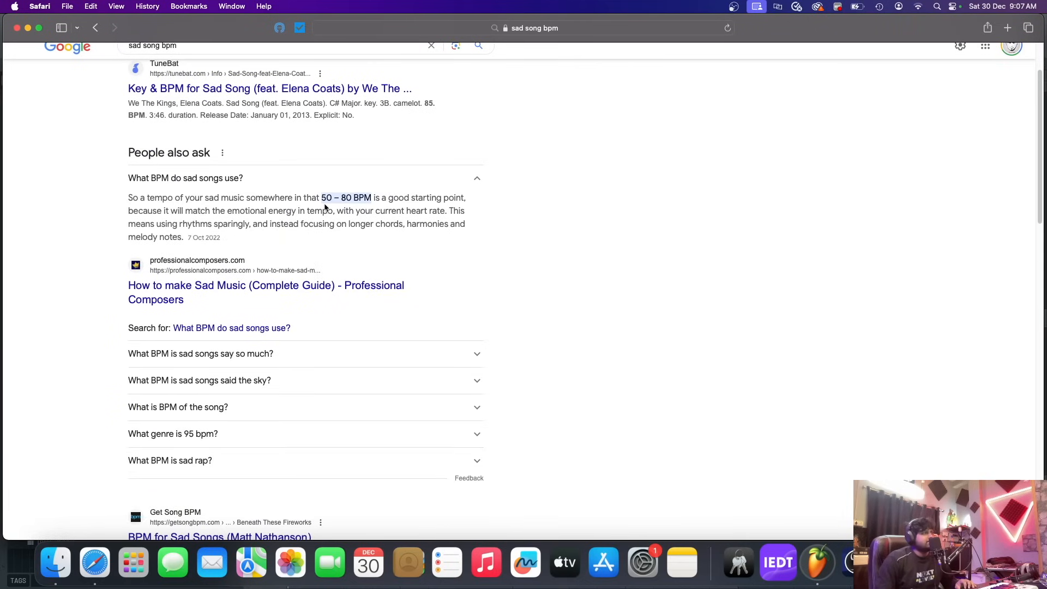
left_click(816, 561)
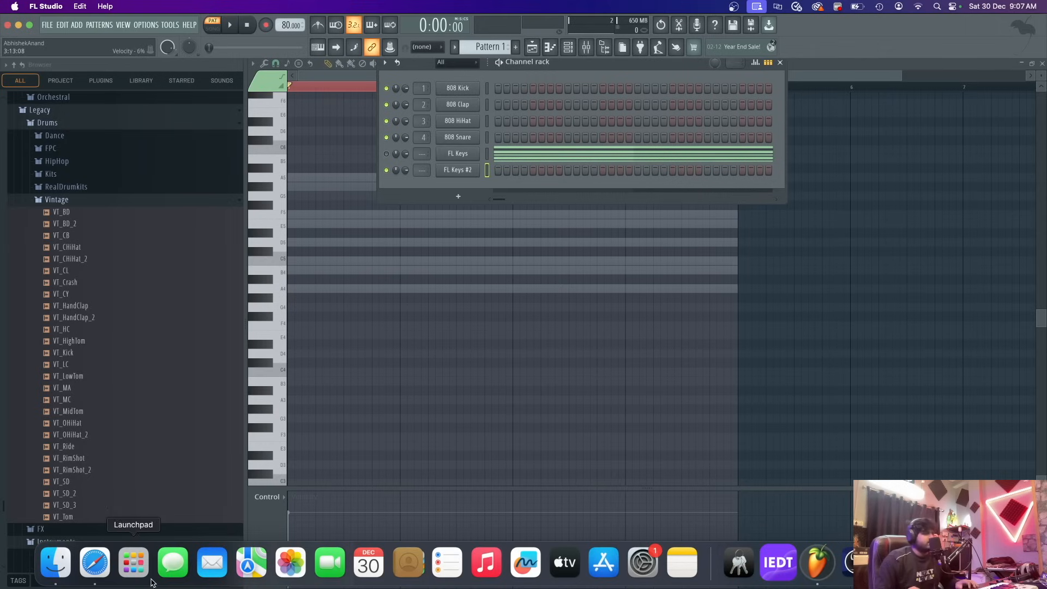
- Switch to Safari and change the Google search to "sad song instruments"
left_click(95, 561)
scroll(284, 79, "up", 3)
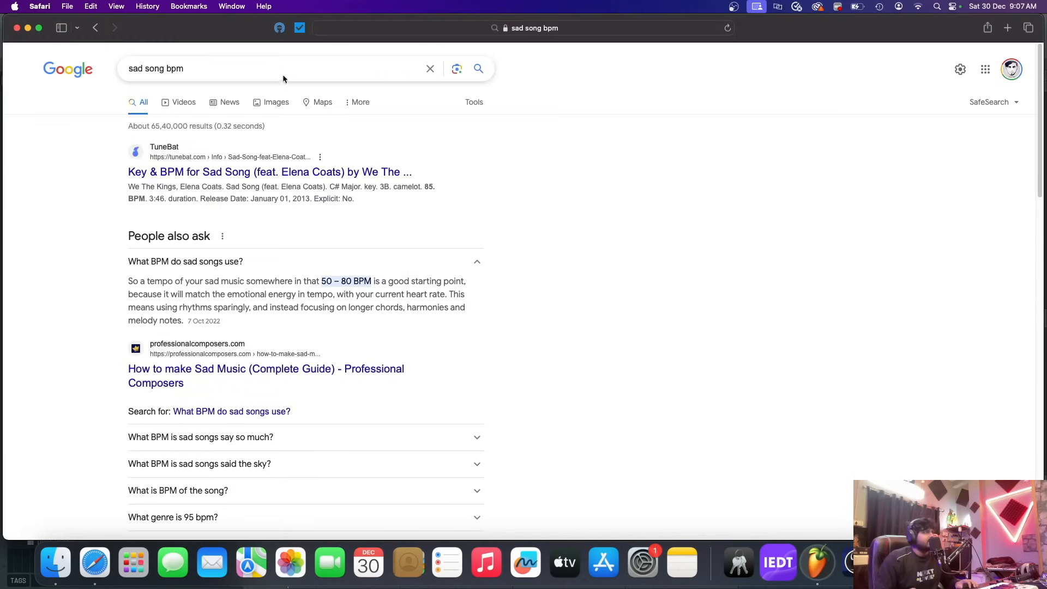
double_click(270, 69)
key("BackSpace")
key("BackSpace")
key("BackSpace")
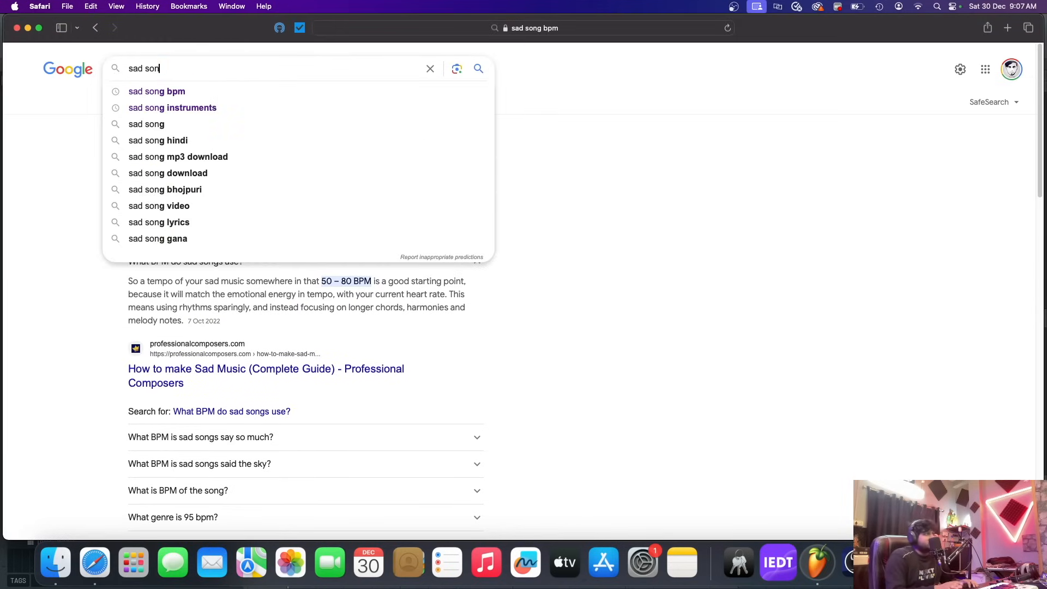
type("g s")
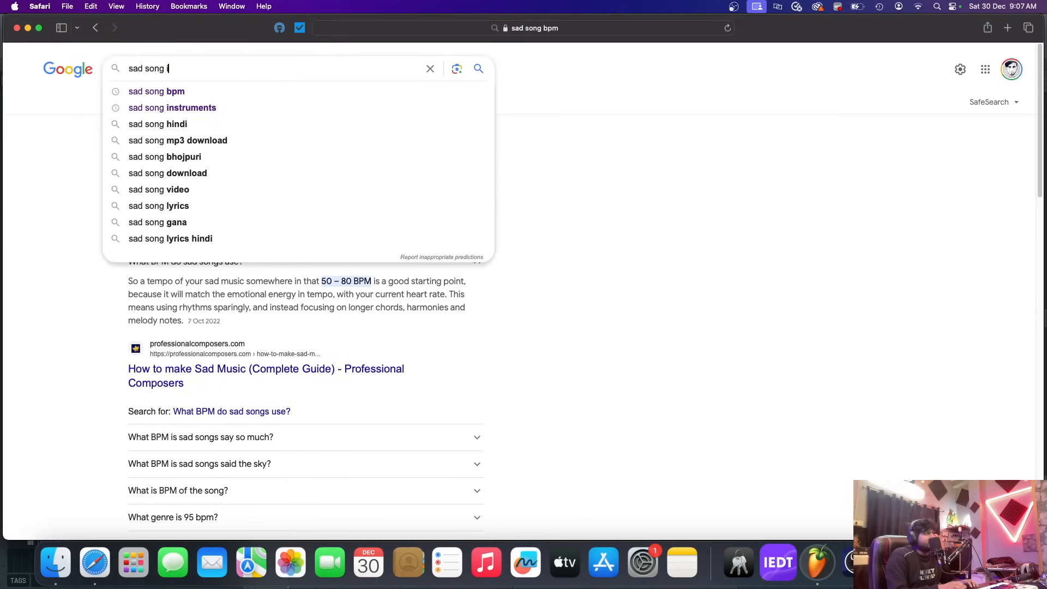
type("n")
key("Down")
key("Return")
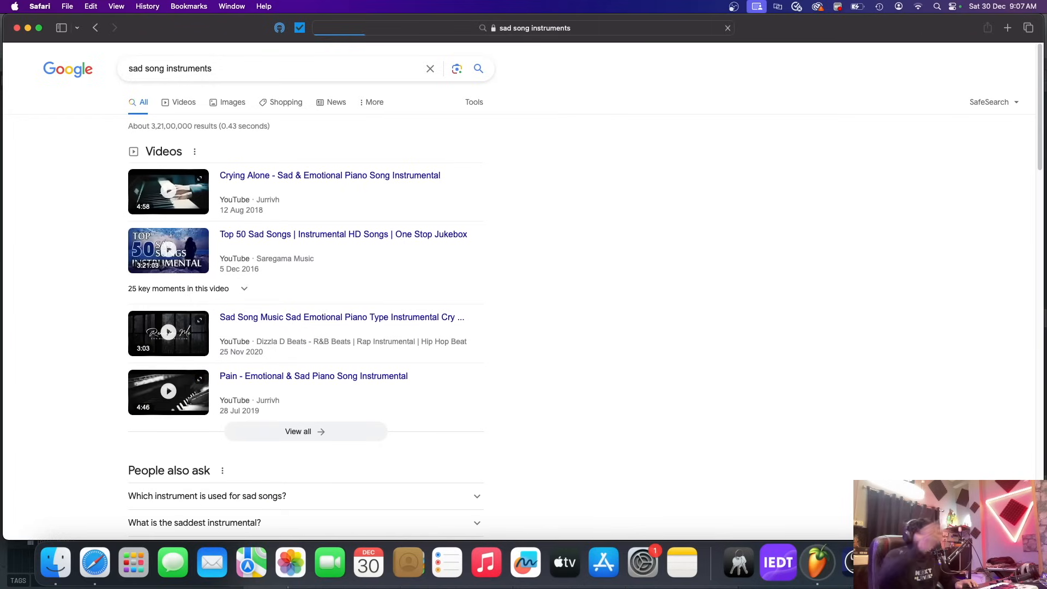
- Expand "Which instrument is used for sad songs?" in the results to read the answer, and switch back to FL Studio
scroll(296, 262, "down", 5)
left_click(320, 268)
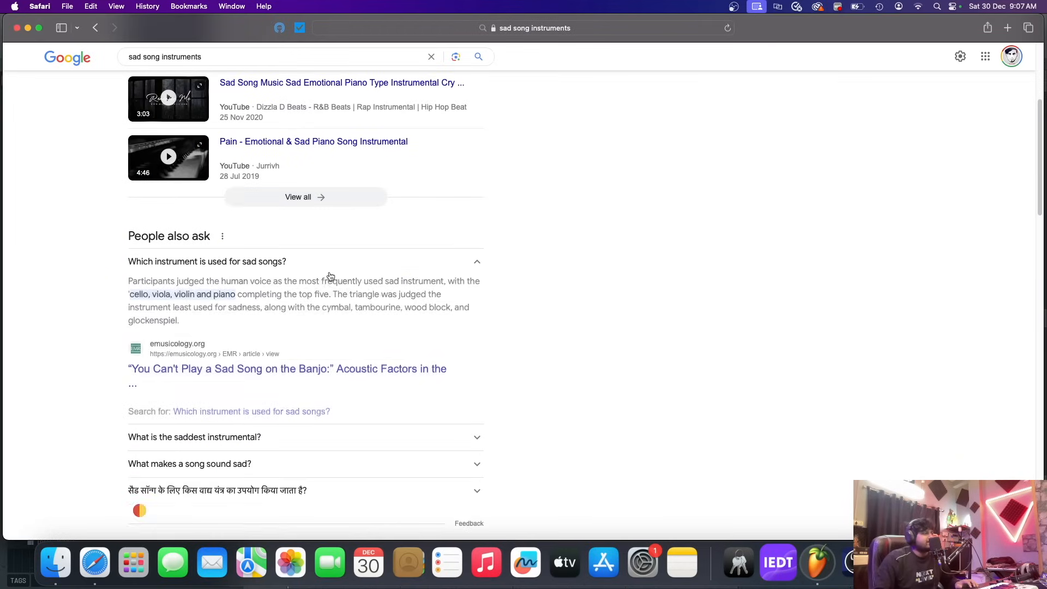
scroll(338, 267, "down", 1)
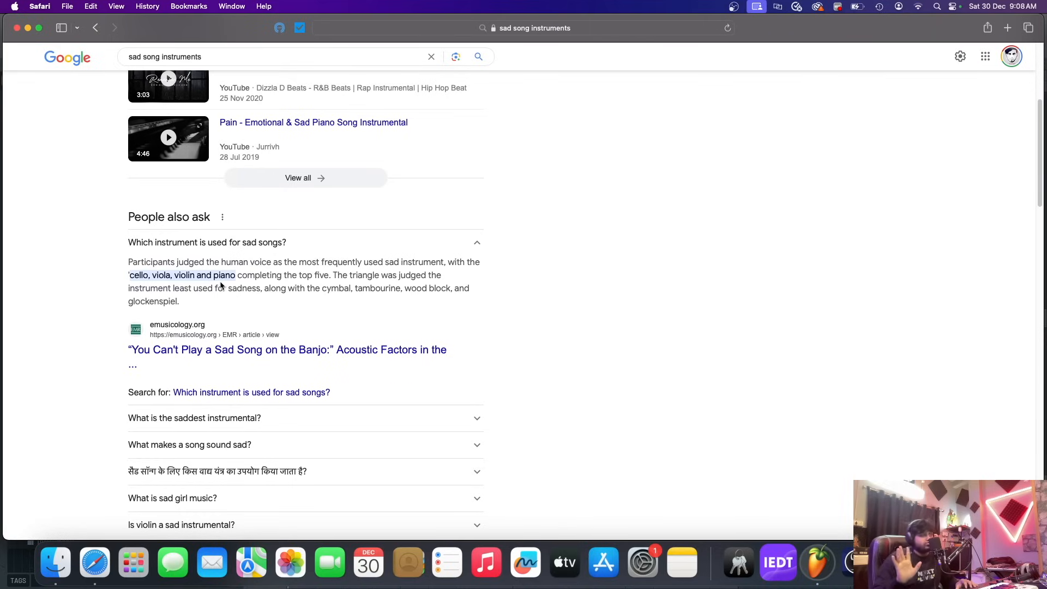
left_click(817, 562)
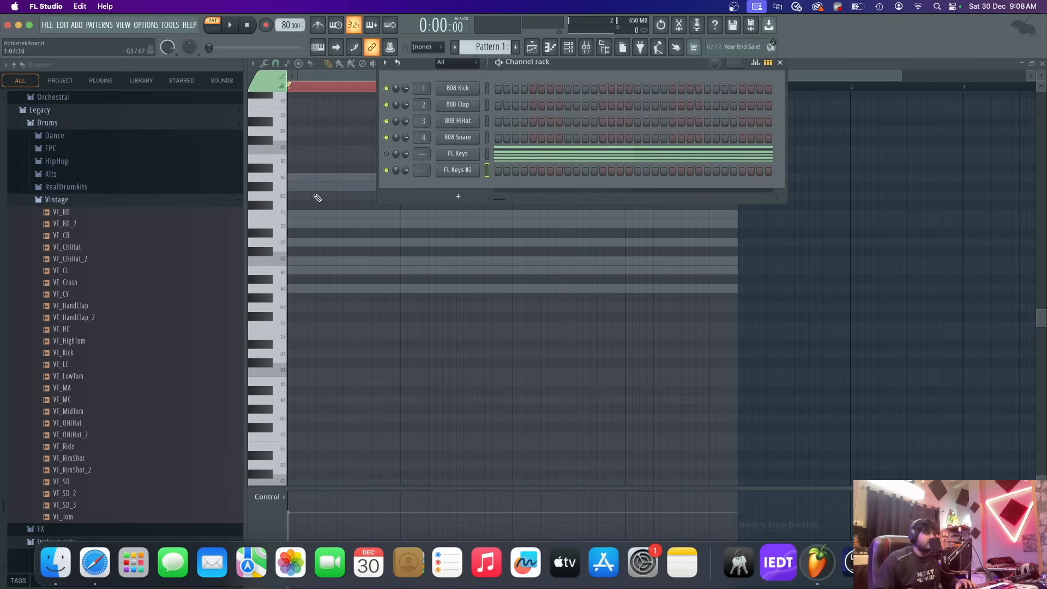
left_click(77, 27)
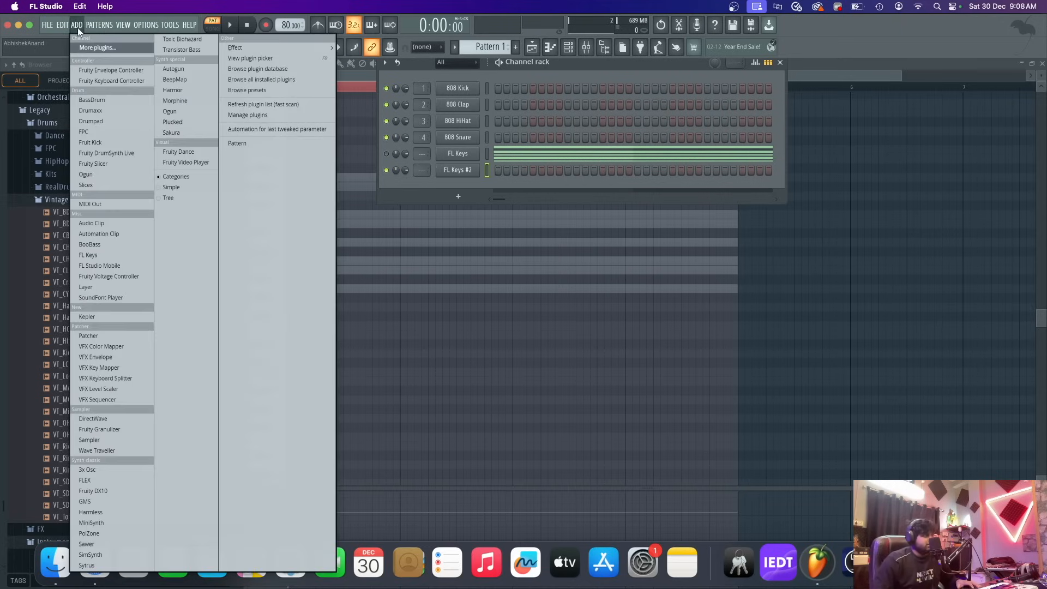
left_click(97, 48)
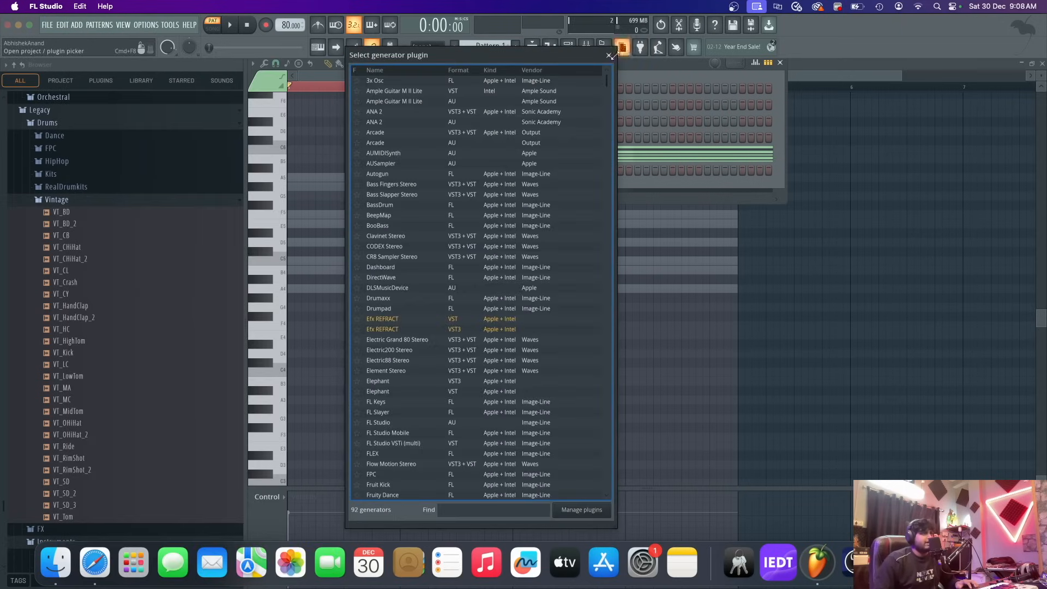
key("Escape")
- Load the Dark Piano preset in the FL Keys #2 channel, close the plugin window and leave recording off
left_click(468, 171)
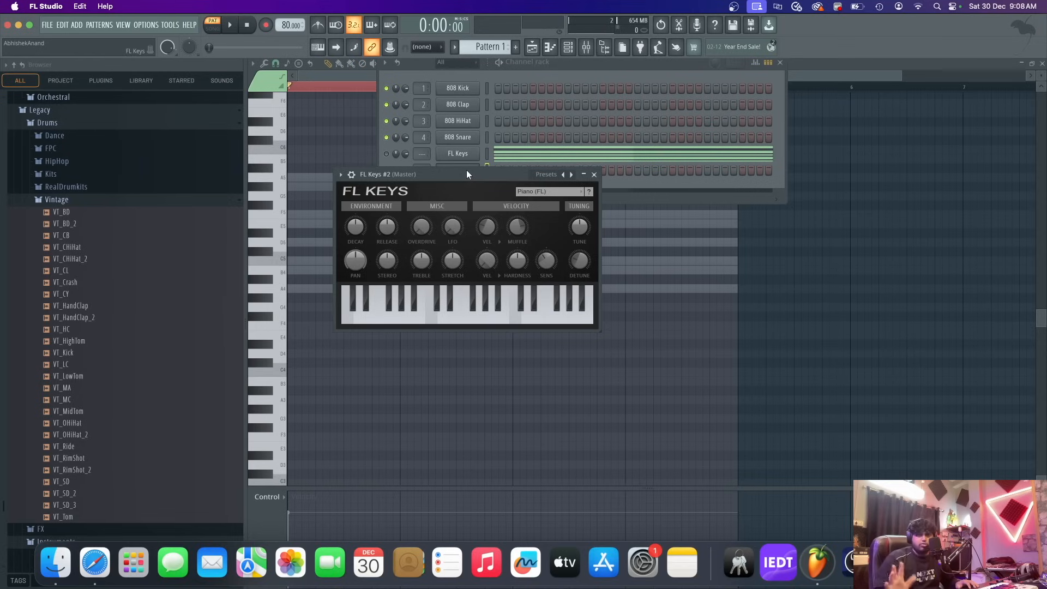
right_click(565, 176)
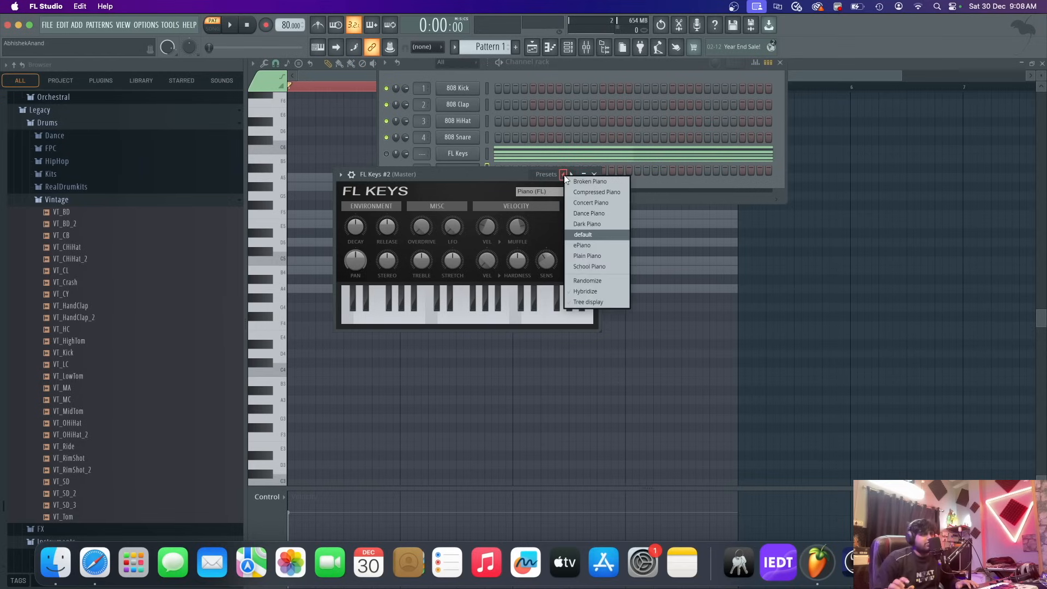
left_click(588, 224)
left_click(595, 175)
key("r")
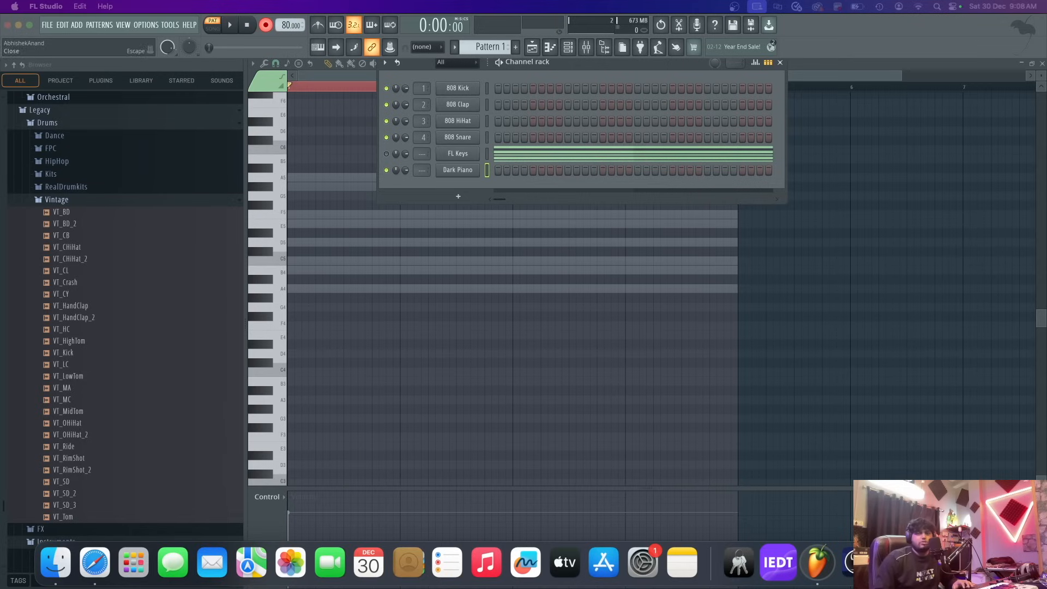
left_click(266, 25)
- Move the channel rack slightly lower and open the piano roll of the Dark Piano channel
left_click_drag(700, 64, 686, 119)
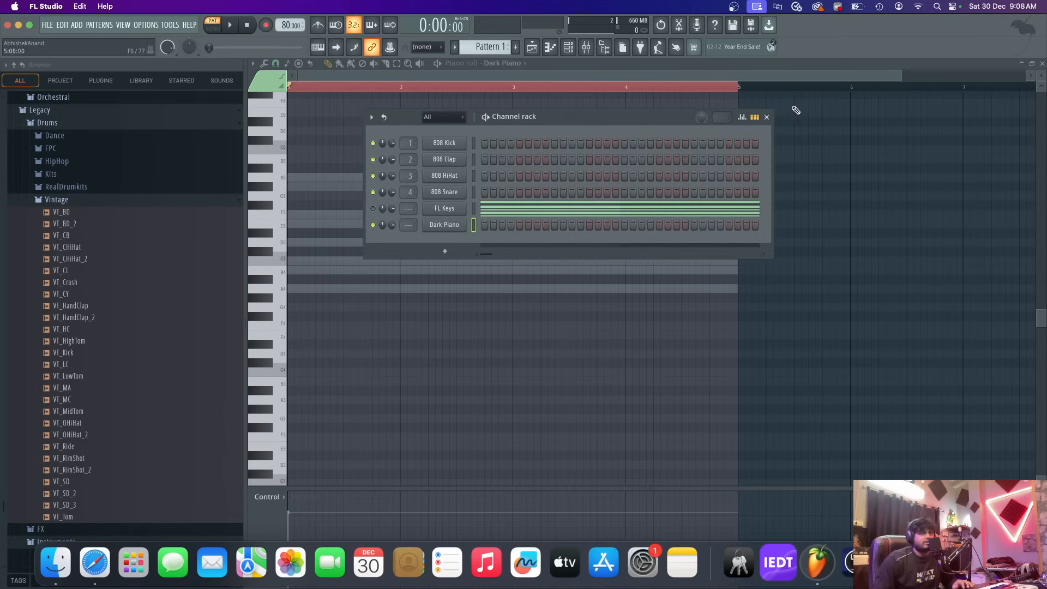
left_click(758, 118)
left_click(759, 118)
left_click(765, 118)
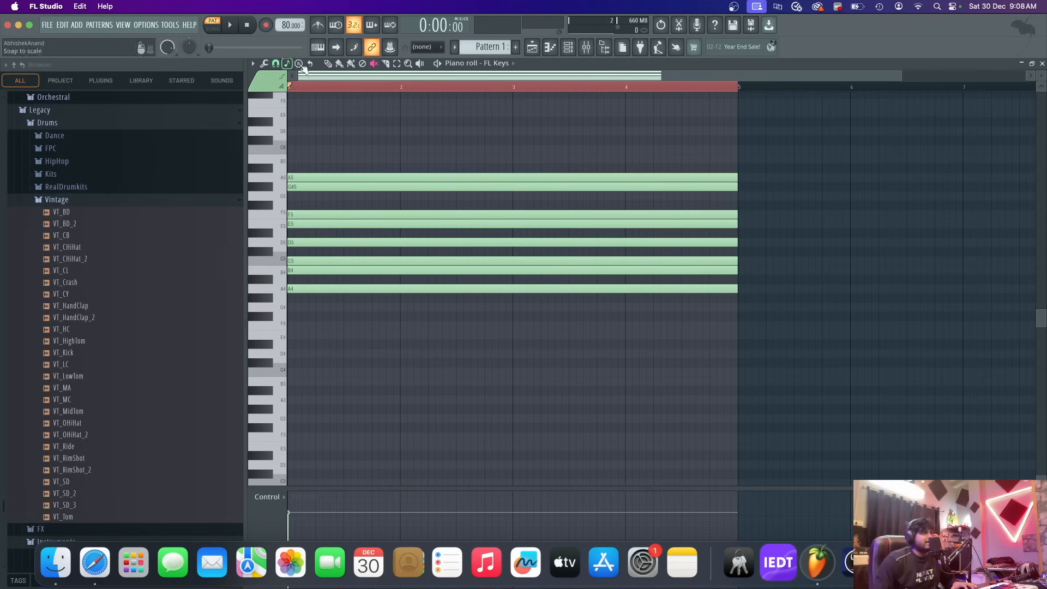
left_click(572, 48)
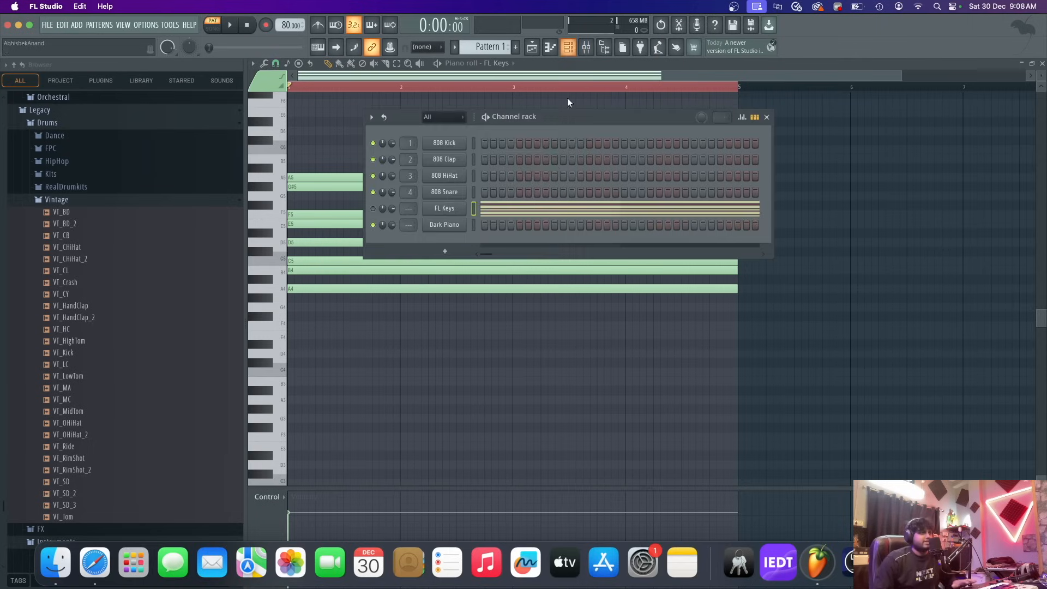
right_click(466, 219)
left_click(501, 223)
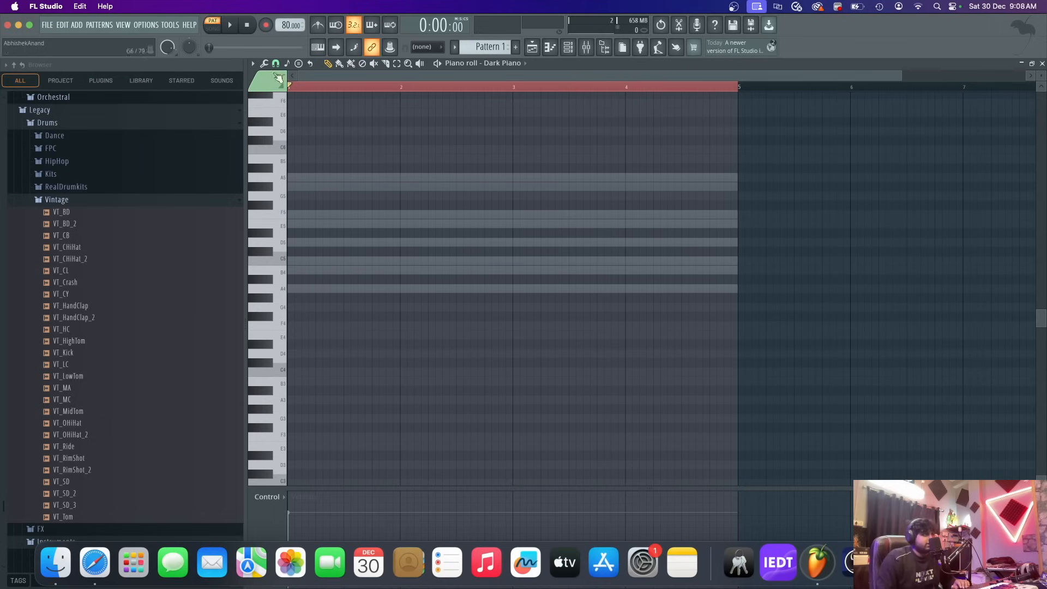
- Play the pattern with the metronome, and place a G#5 note across bars 1 to 4 in the Dark Piano piano roll
key("space")
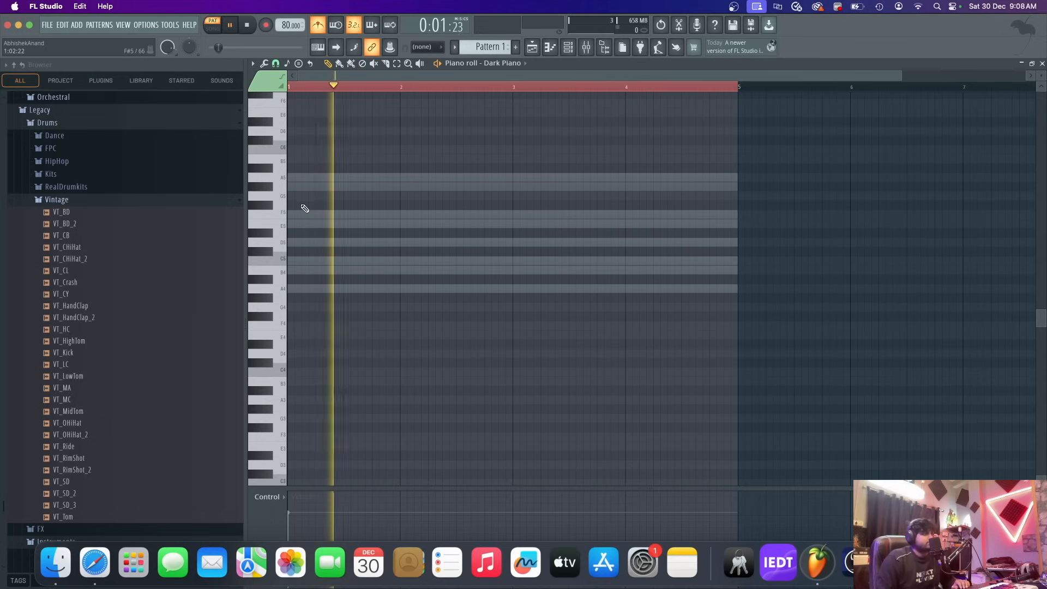
left_click(303, 187)
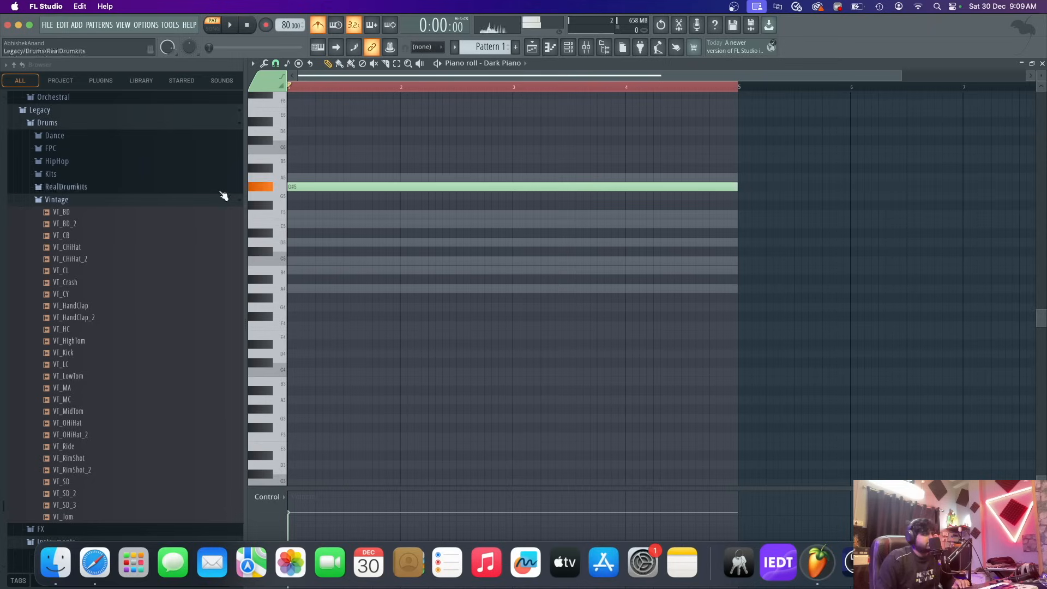
- Turn the long G#5 note into a half-beat B4 at the start of bar 1 and place a C5 note directly after it
left_click_drag(738, 185, 300, 259)
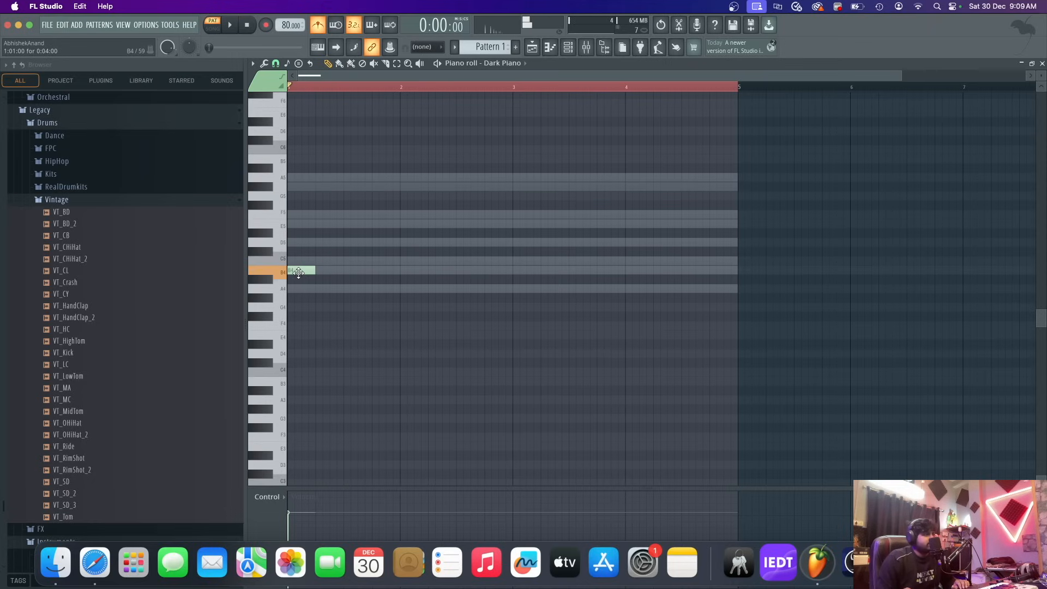
left_click(327, 289)
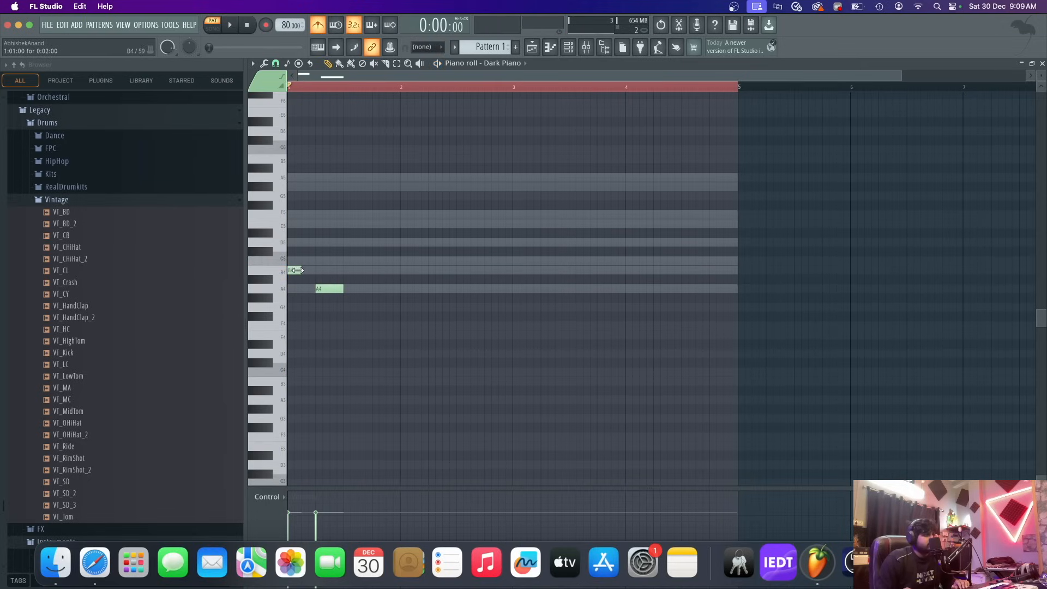
left_click_drag(330, 287, 316, 259)
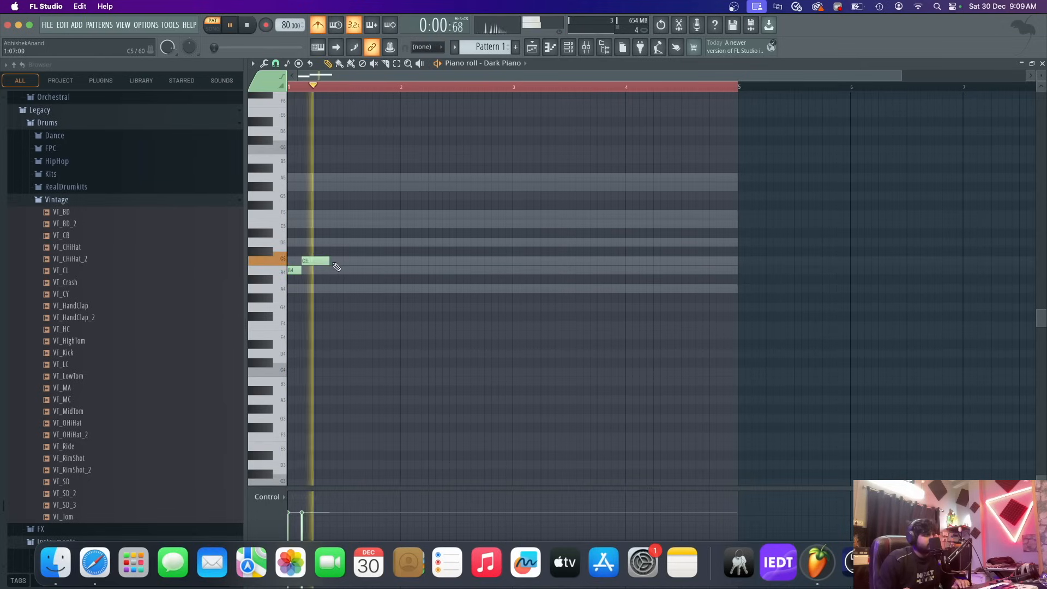
scroll(313, 265, "down", 2)
scroll(303, 272, "up", 6)
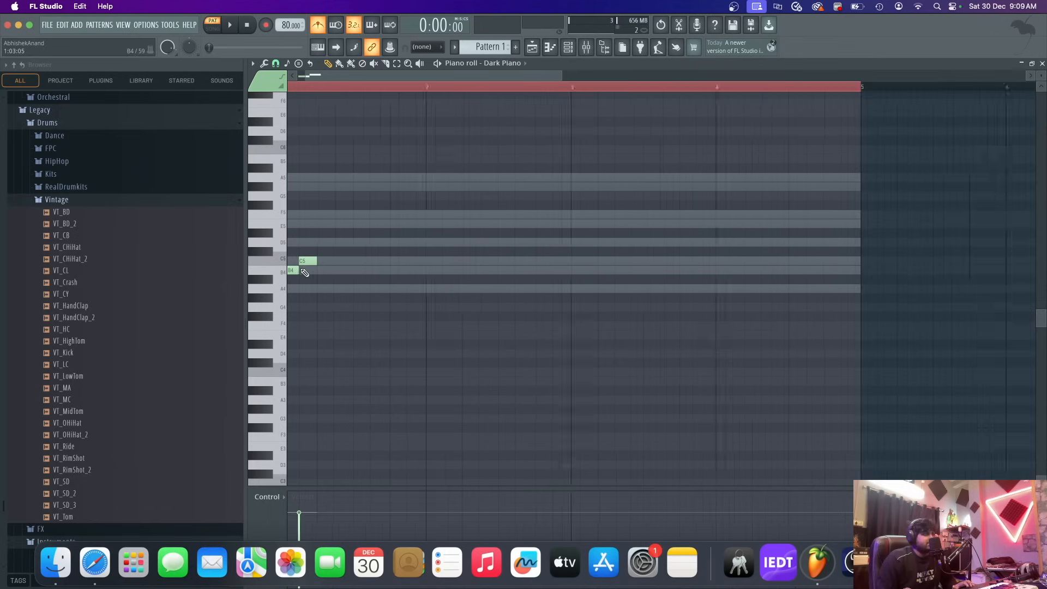
- Adjust and audition the B4 and C5 notes until each lasts one beat, with C5 starting on beat 2 of bar 1
left_click_drag(362, 76, 352, 77)
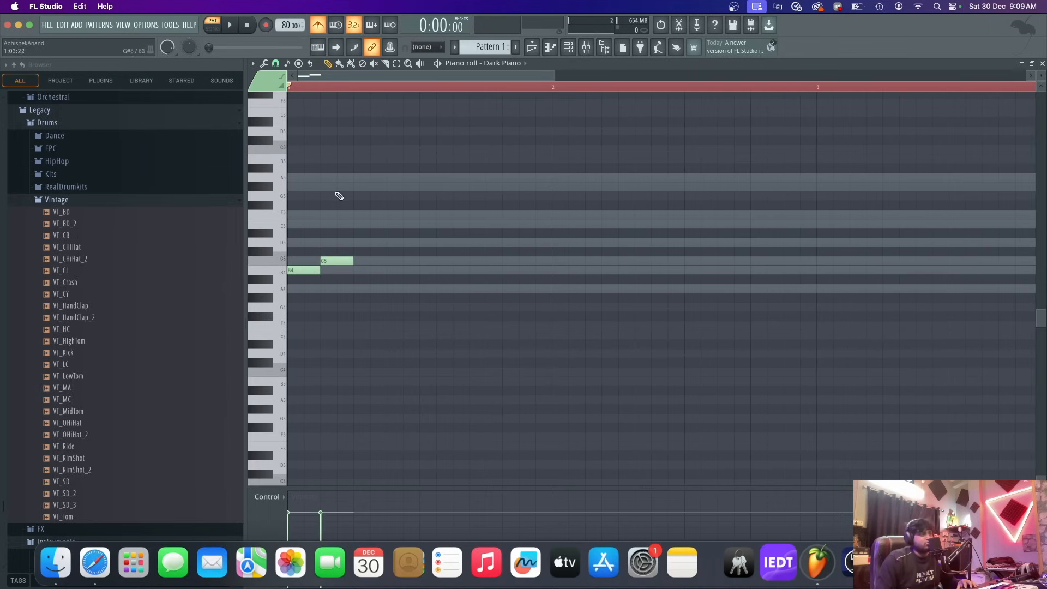
mouse_move(328, 262)
left_mouse_down()
mouse_move(332, 173)
mouse_move(337, 271)
left_mouse_up()
key("space")
key("space")
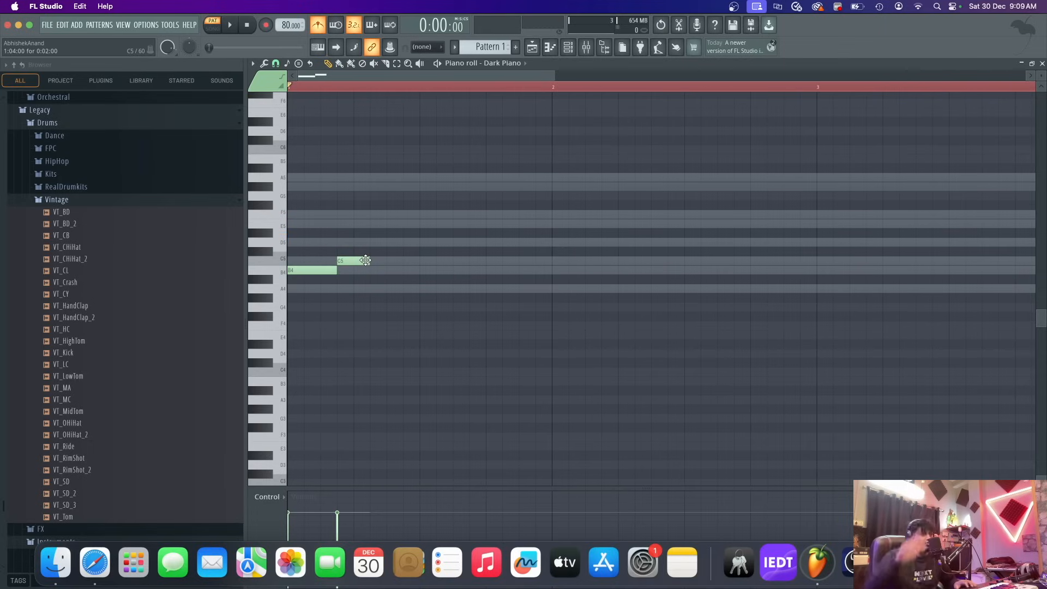
left_click_drag(366, 260, 354, 261)
key("space")
key("space")
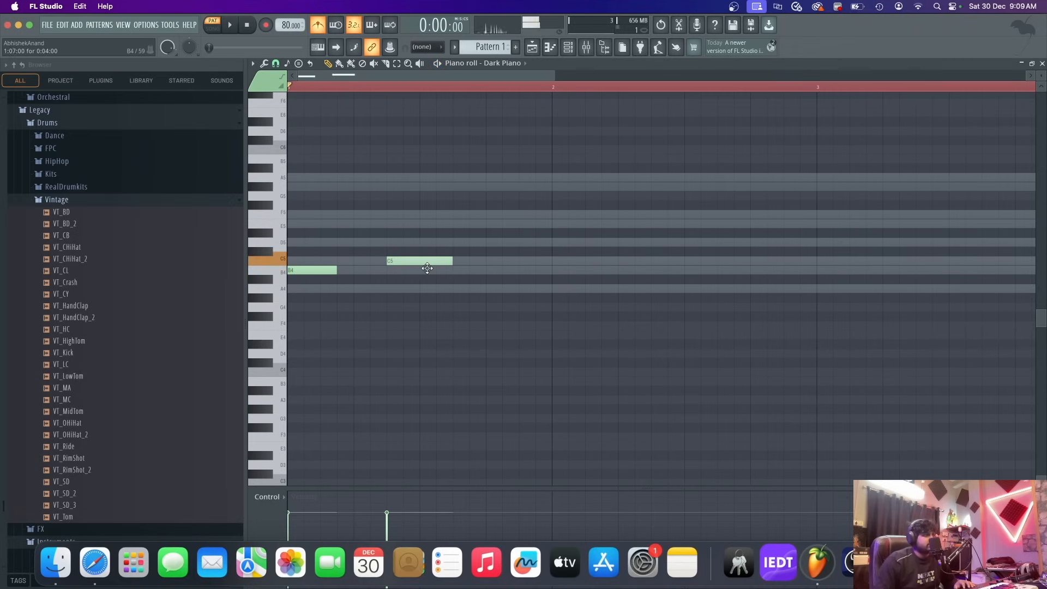
scroll(382, 283, "down", 4)
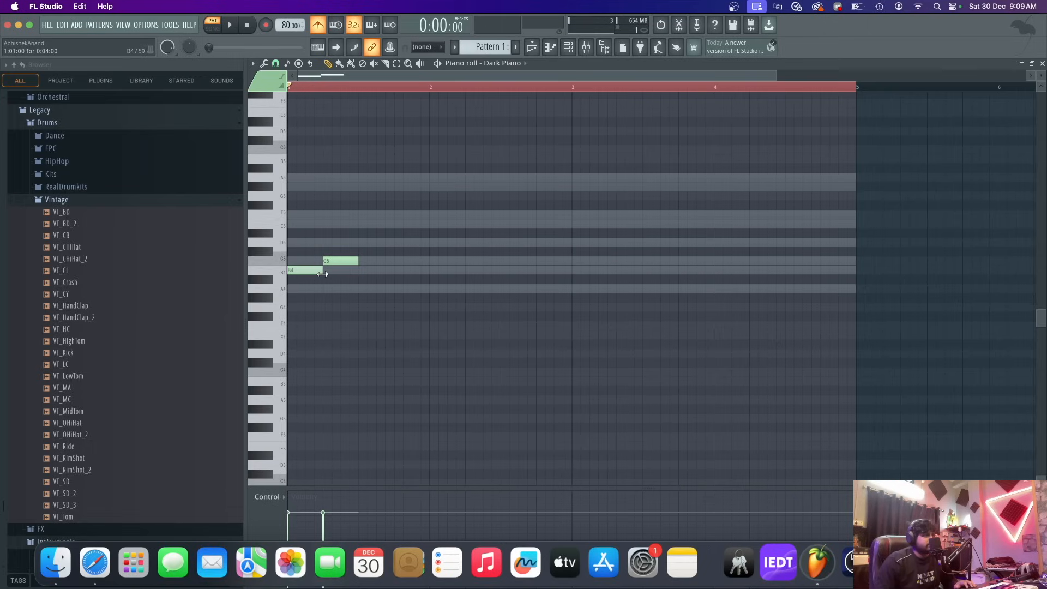
- Play the pattern and add a one-beat A4 on beat 3 and a one-beat B4 on beat 4 of bar 1
key("space")
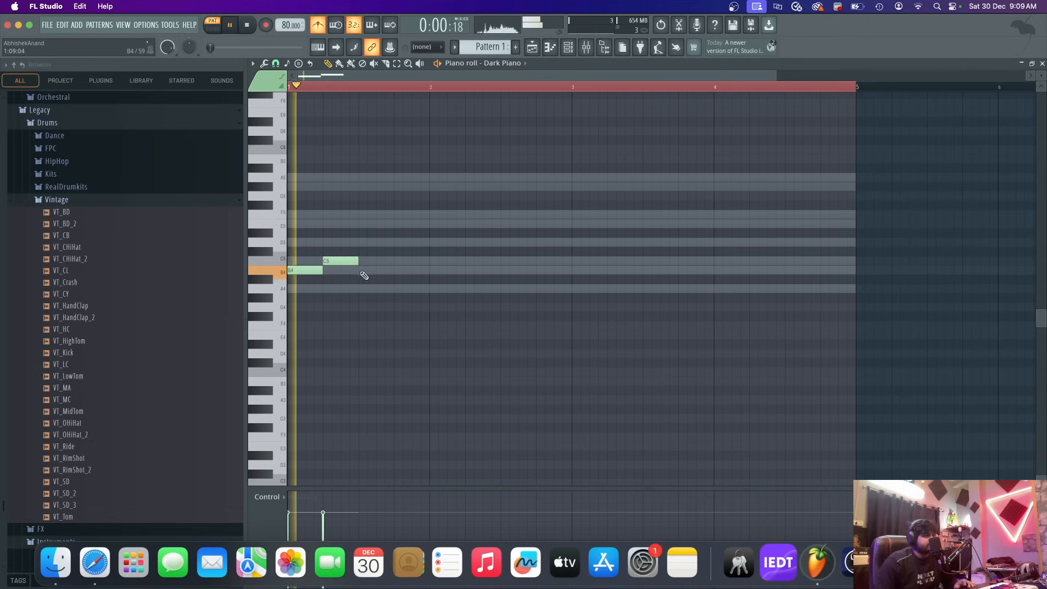
left_click(361, 289)
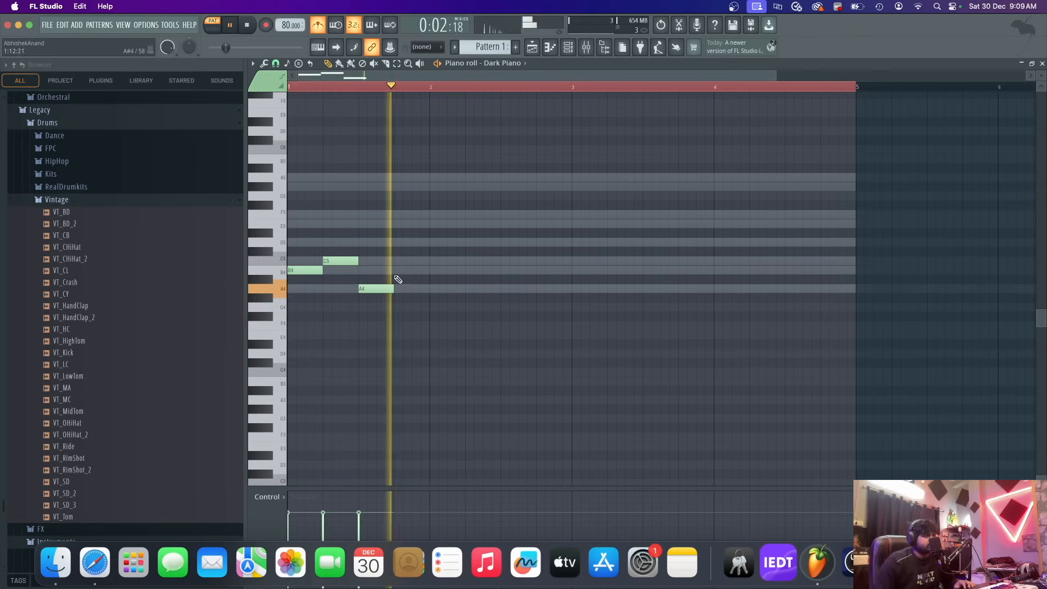
left_click(424, 271)
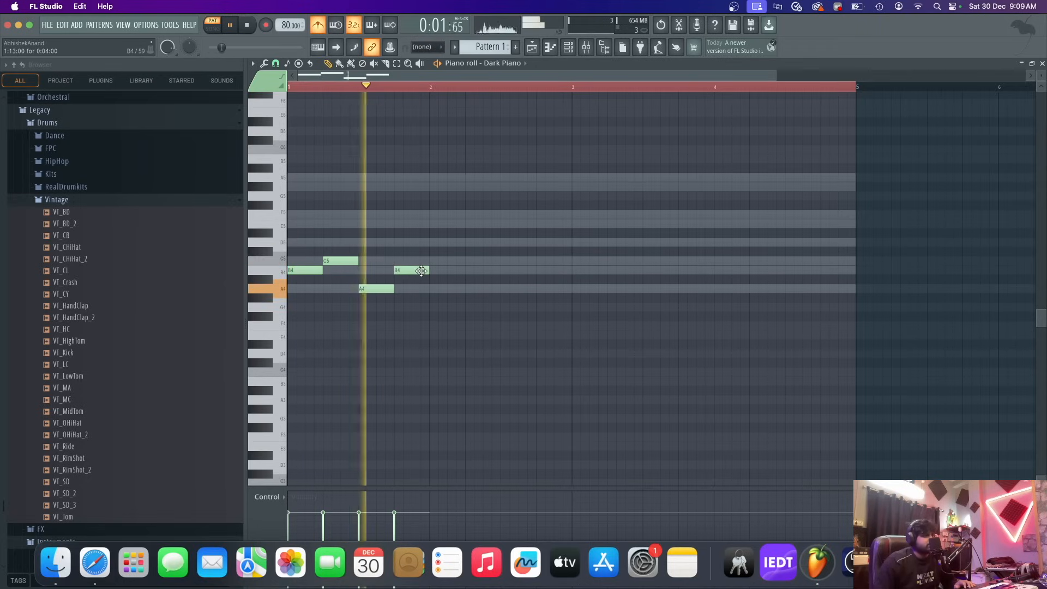
key("space")
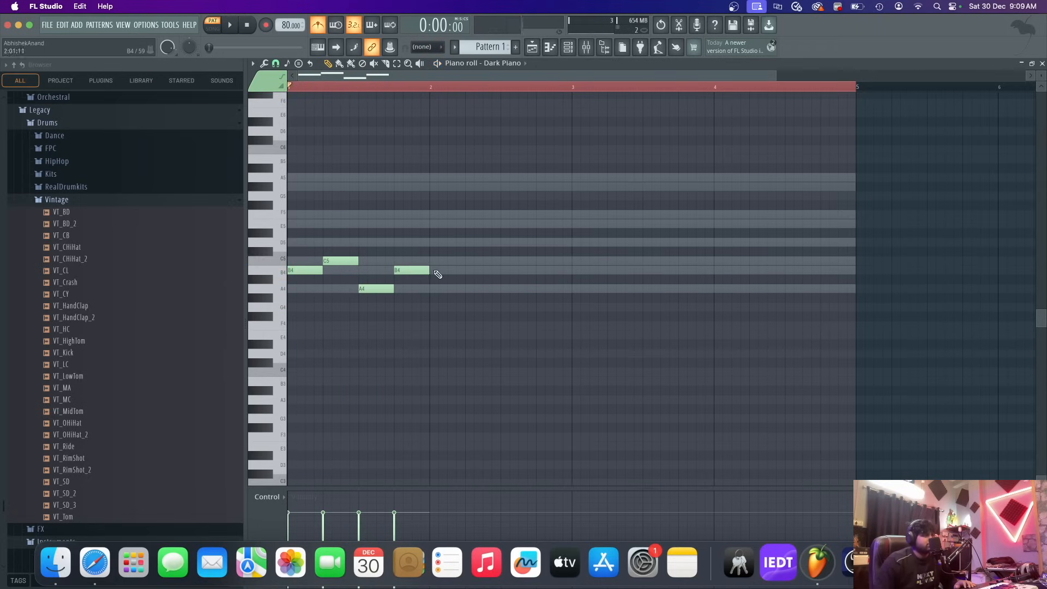
- Raise the tempo to 90 BPM and add one-beat A4 and G4 notes on beats 1 and 2 of bar 2 during playback
scroll(285, 25, "up", 10)
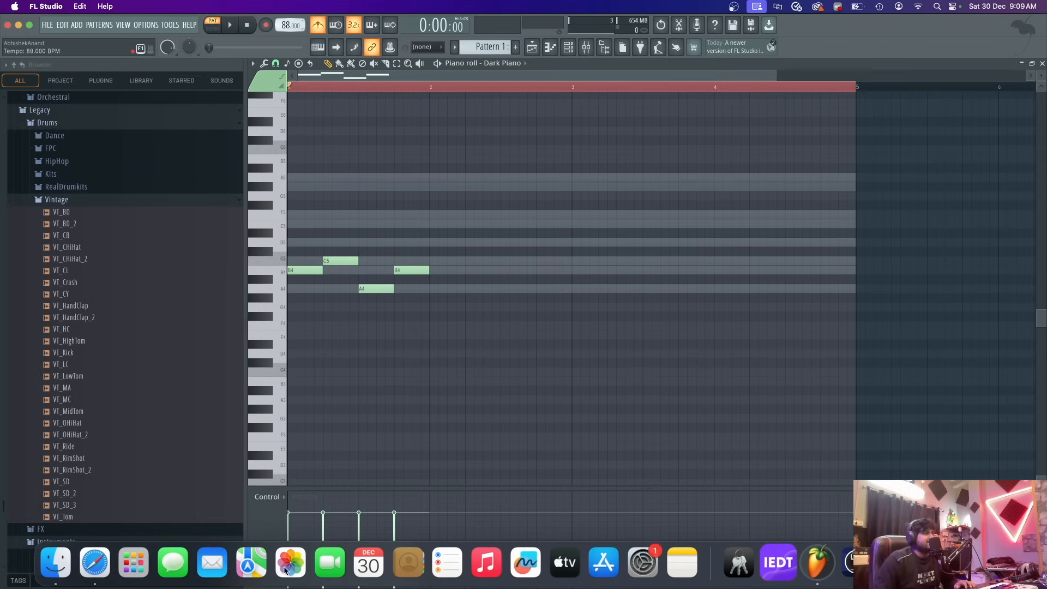
key("space")
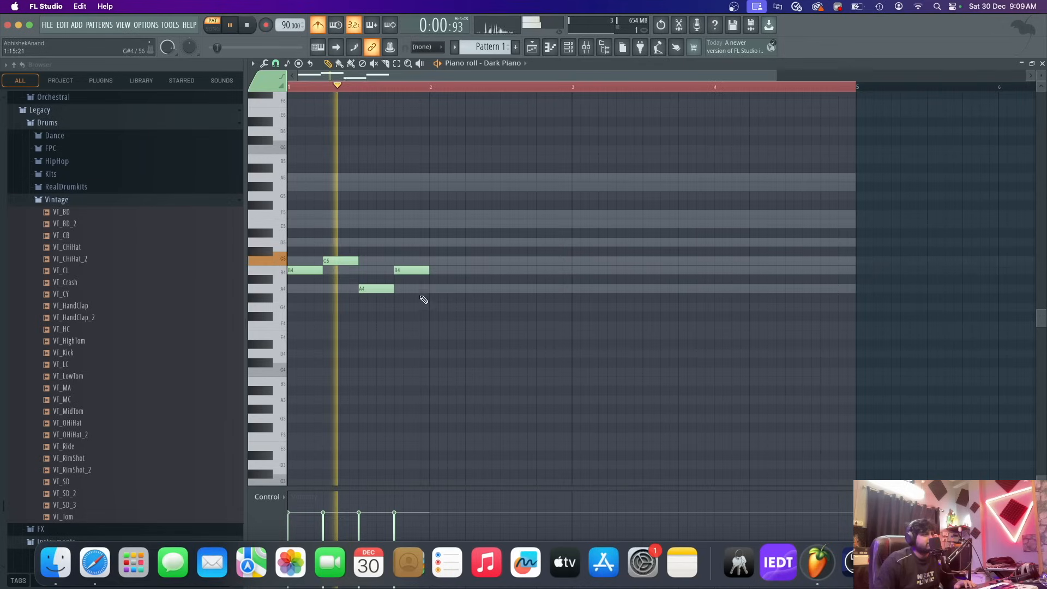
left_click(435, 289)
left_click(468, 308)
key("space")
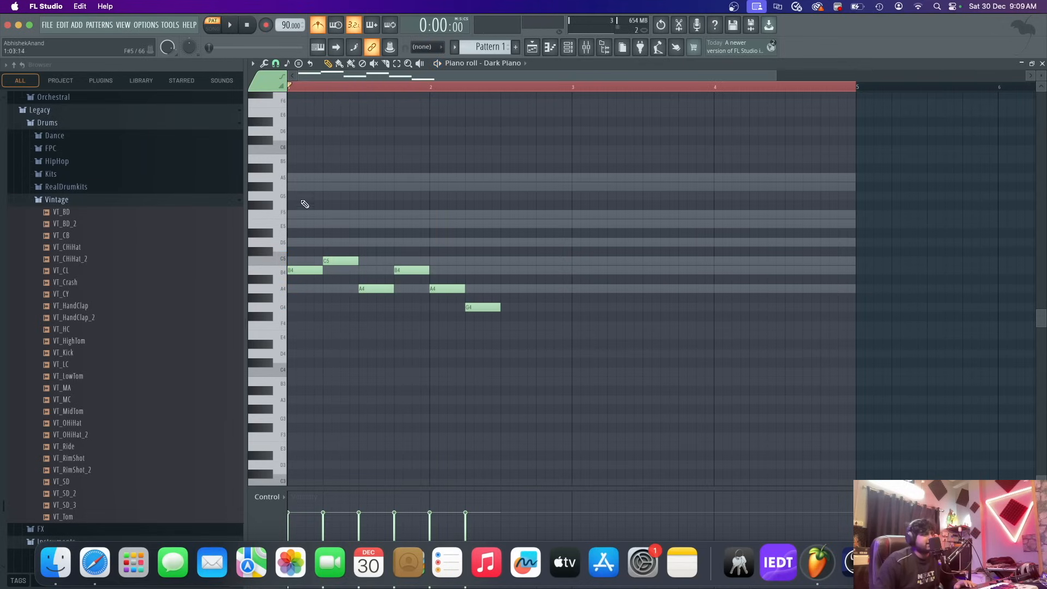
- Move the G4 note on beat 2 of bar 2 to G#4 and play the pattern
left_click_drag(483, 307, 489, 284)
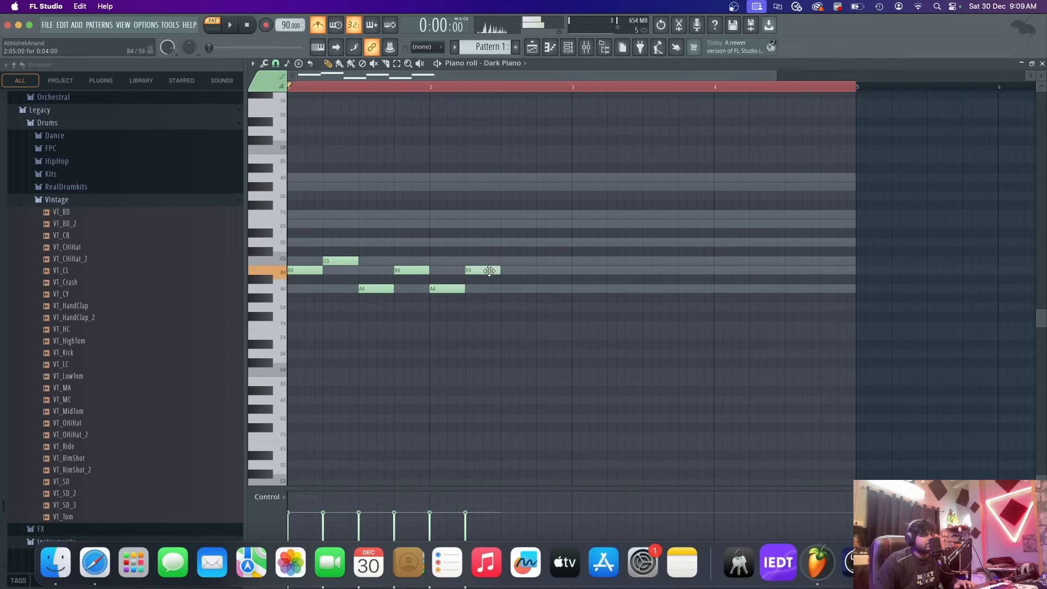
mouse_move(487, 280)
left_mouse_down()
mouse_move(487, 307)
mouse_move(487, 298)
left_mouse_up()
key("space")
scroll(434, 331, "down", 2)
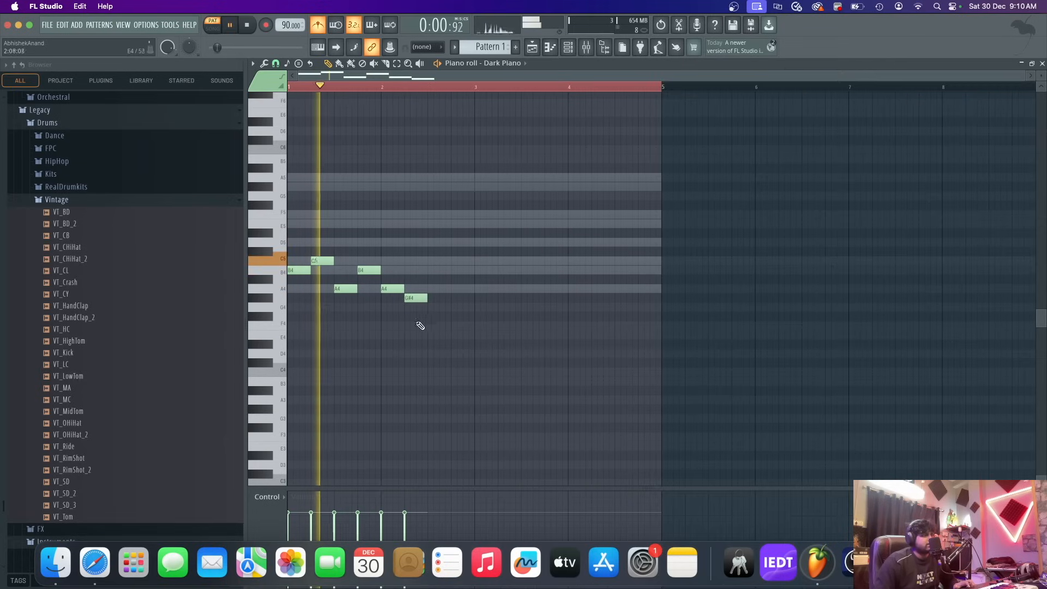
scroll(389, 320, "up", 3)
scroll(473, 320, "down", 3)
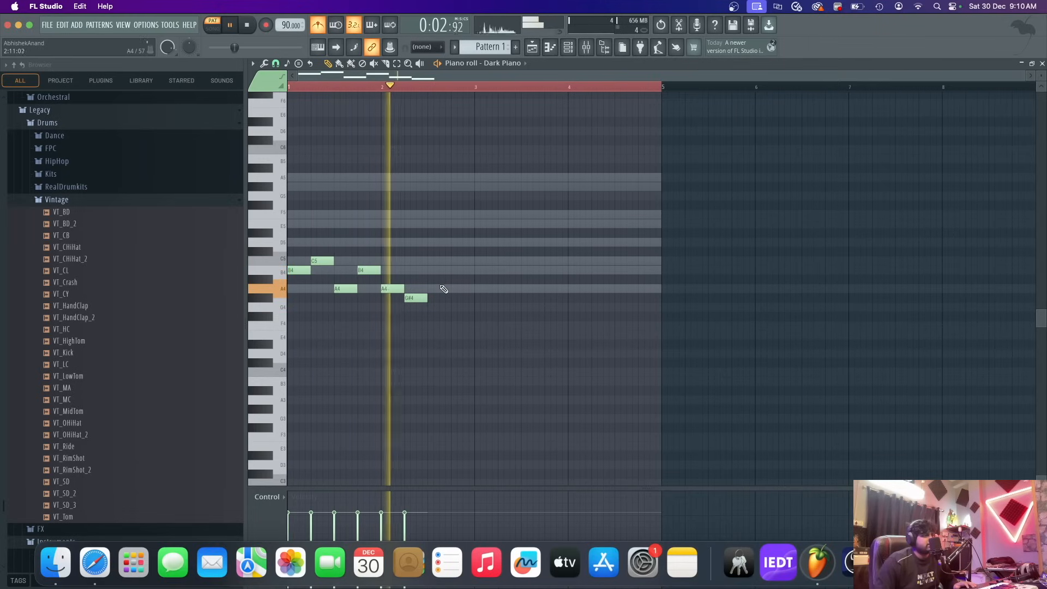
key("space")
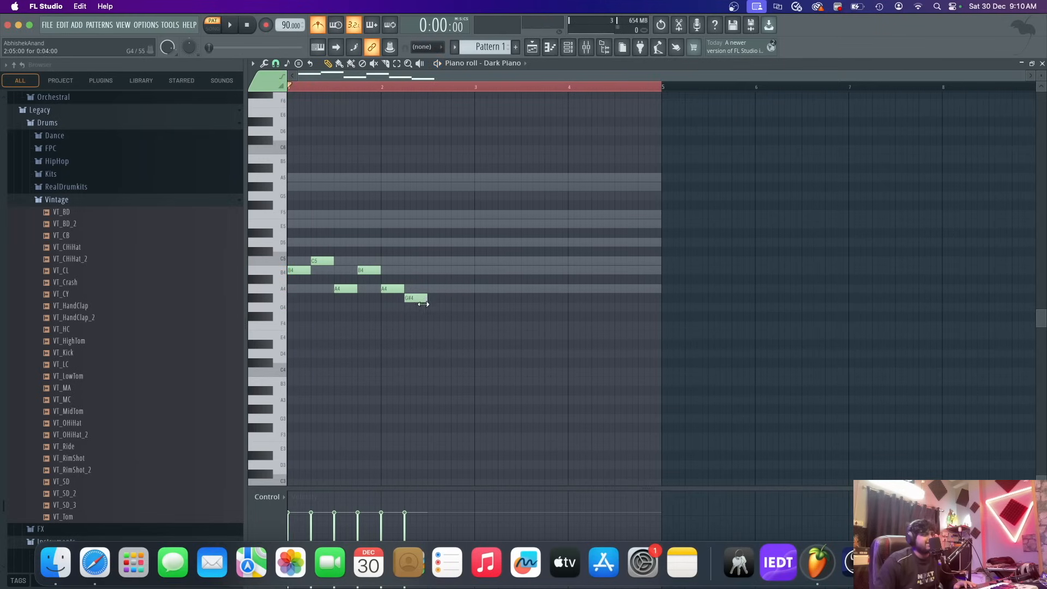
- Extend the G#4 note to the end of bar 2, add a one-beat B4 at the start of bar 3, and audition
left_click_drag(426, 299, 473, 308)
key("space")
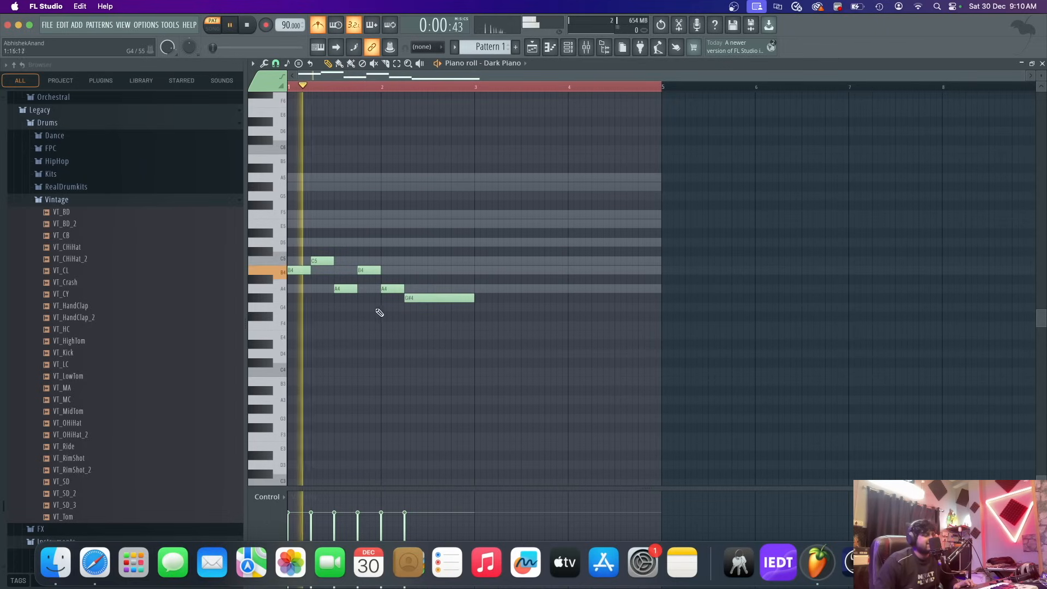
left_click(455, 272)
key("space")
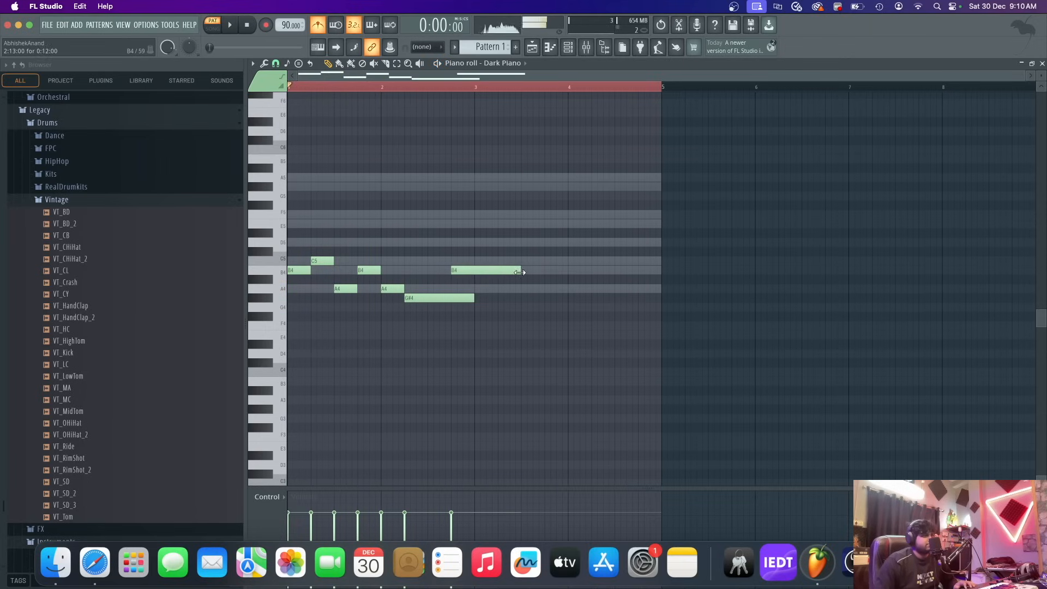
left_click_drag(465, 270, 488, 269)
key("space")
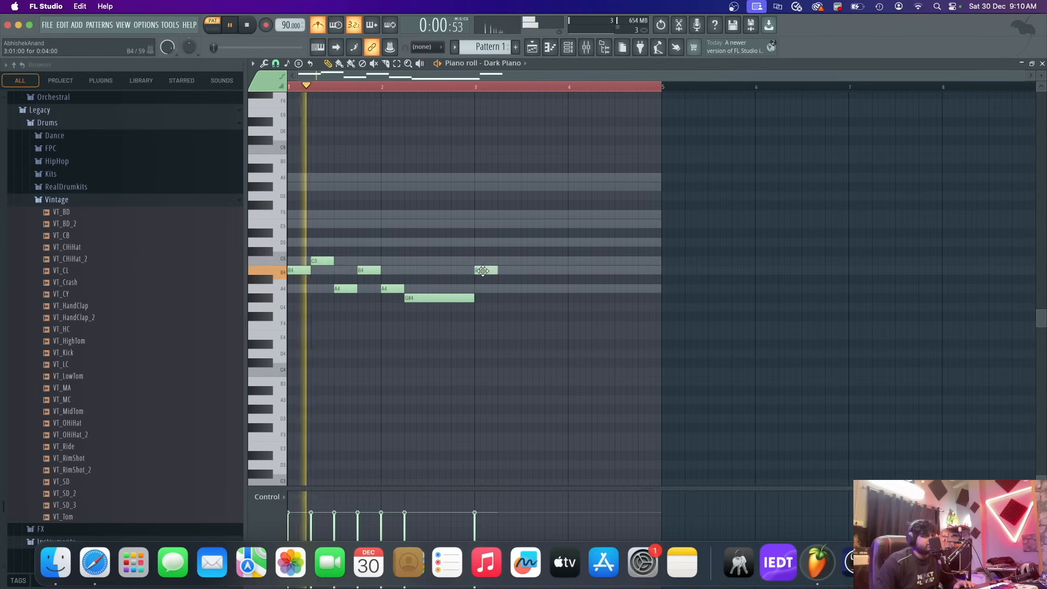
- Stop playback and delete the B4 note in bar 3 and the long G#4 note in bar 2
key("space")
right_click(484, 271)
right_click(470, 298)
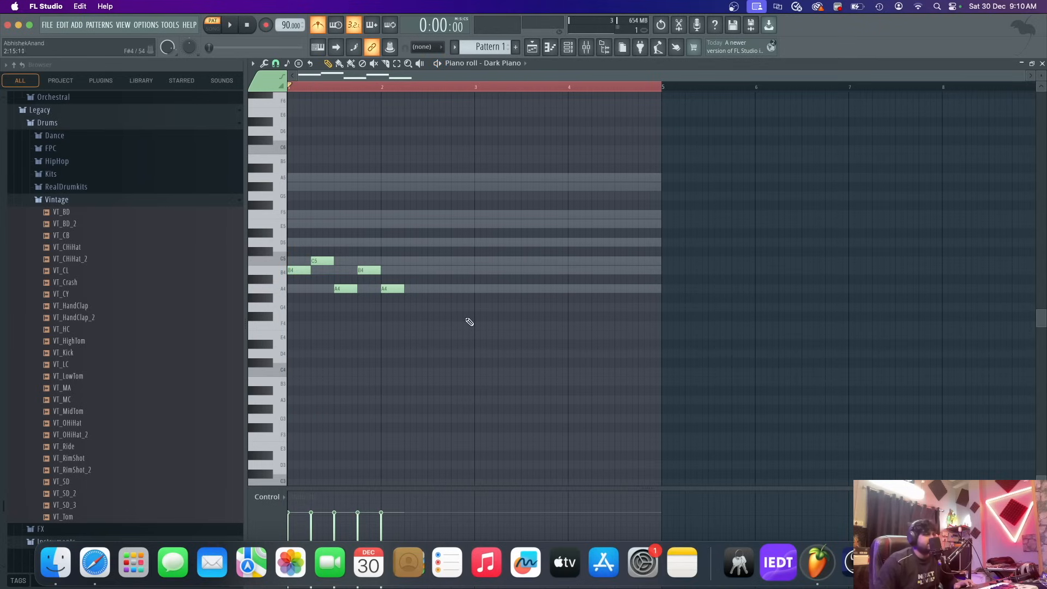
left_click(271, 194)
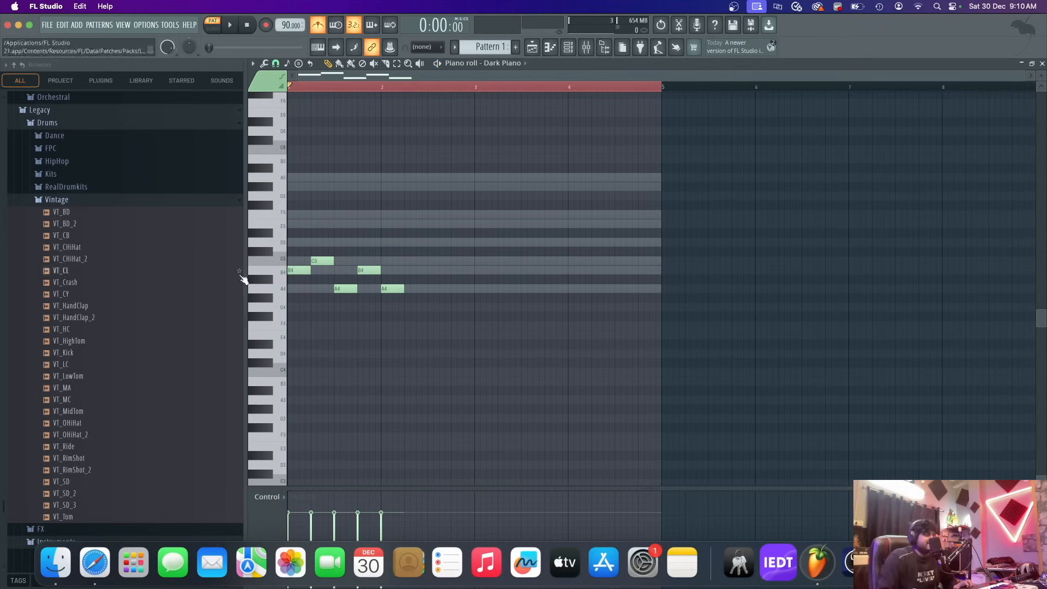
- Rearrange bar 1 as B4, A4, C5 and G#4 on successive beats, and play it back
scroll(277, 297, "up", 3)
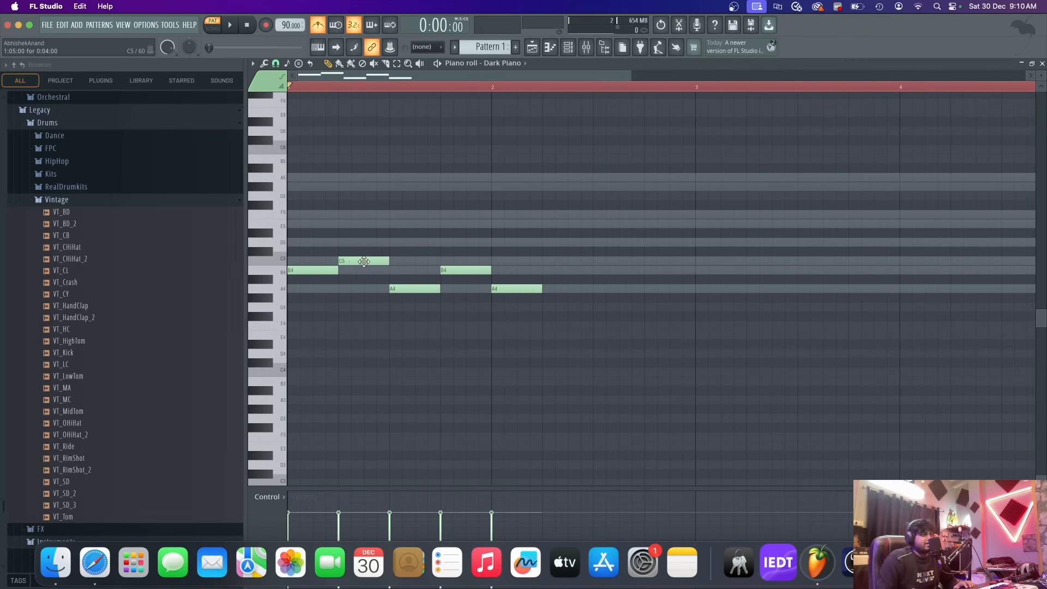
left_click_drag(359, 261, 394, 261)
key("space")
key("space")
left_click_drag(457, 271, 459, 298)
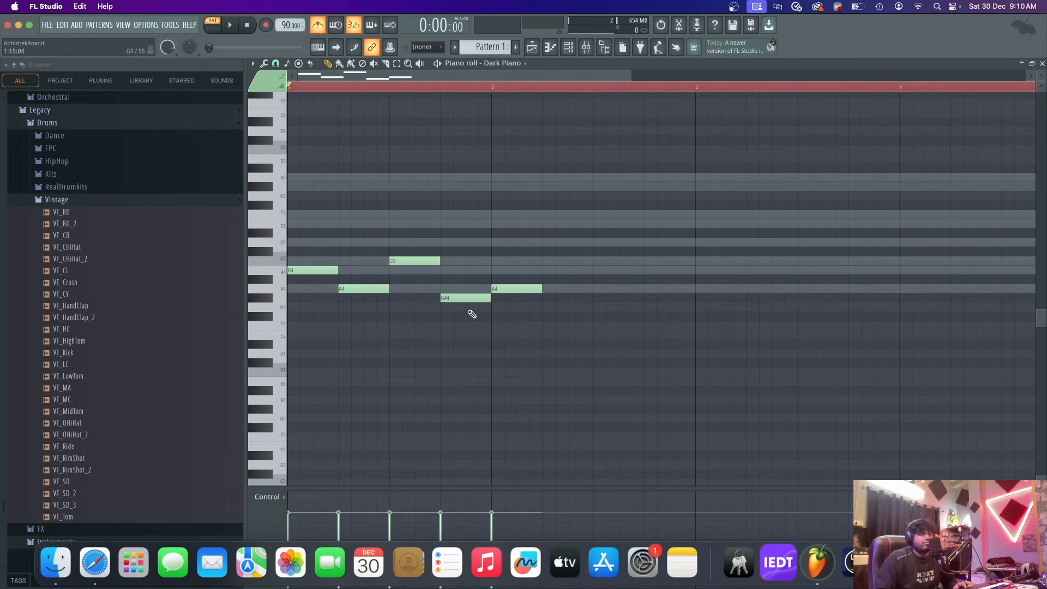
key("space")
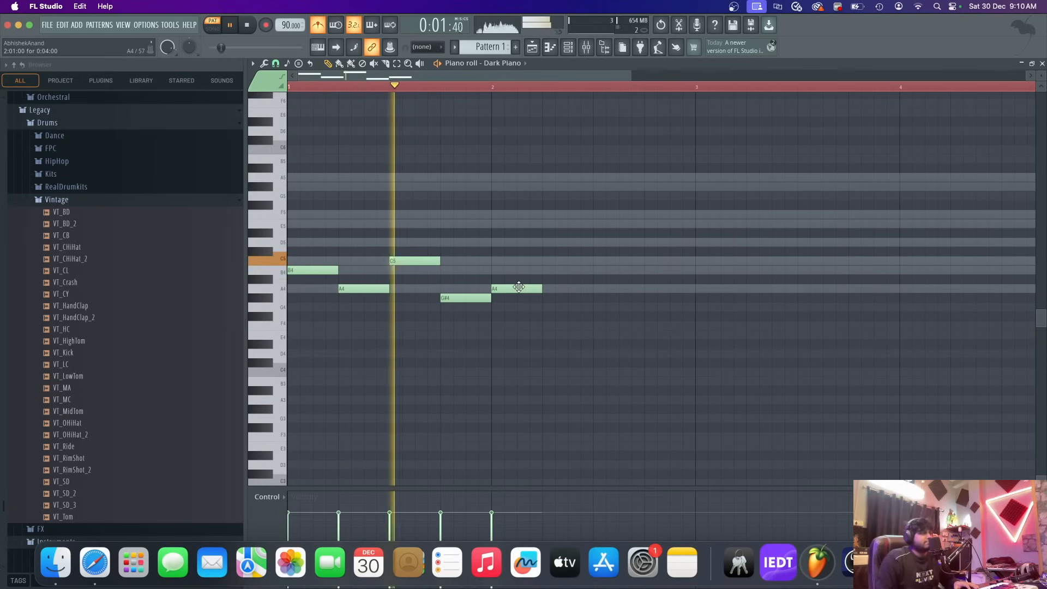
key("space")
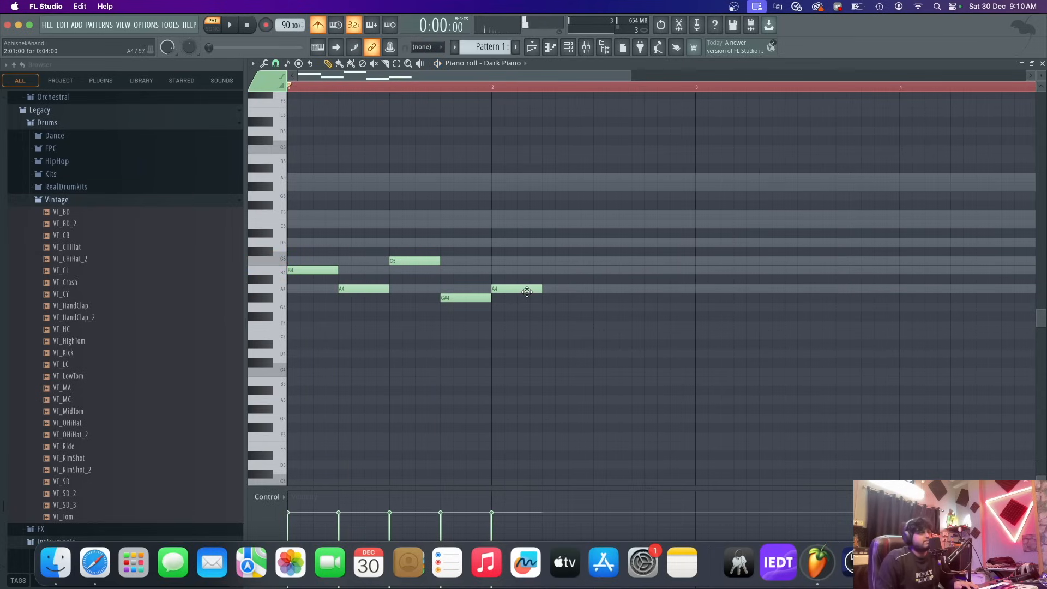
- Raise the A4 note on beat 1 of bar 2 to C5, and add one-beat B4 and A4 notes on beats 2 and 3
left_click_drag(527, 292, 528, 256)
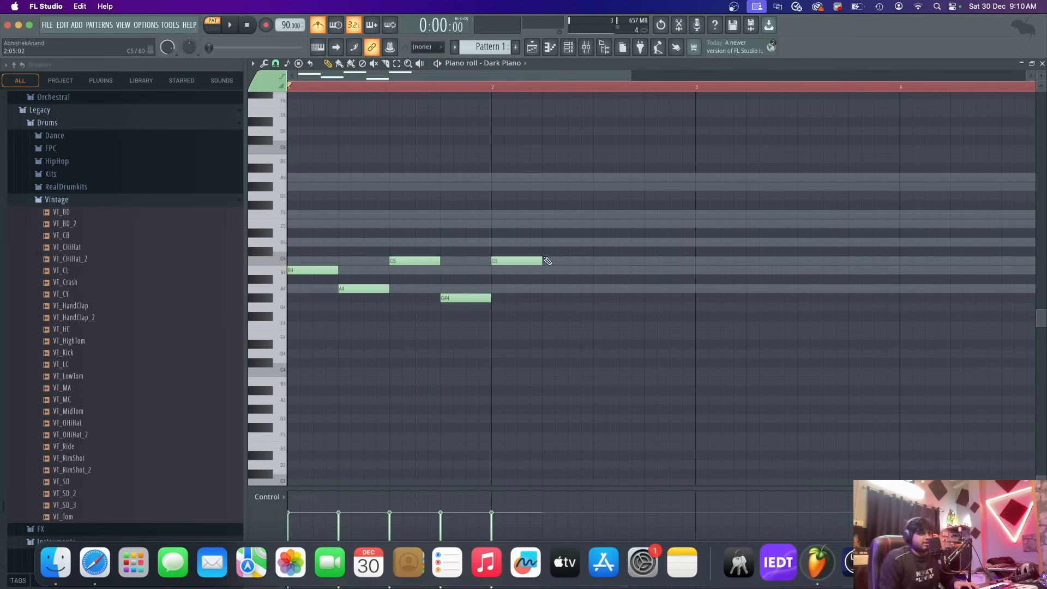
left_click(546, 274)
key("space")
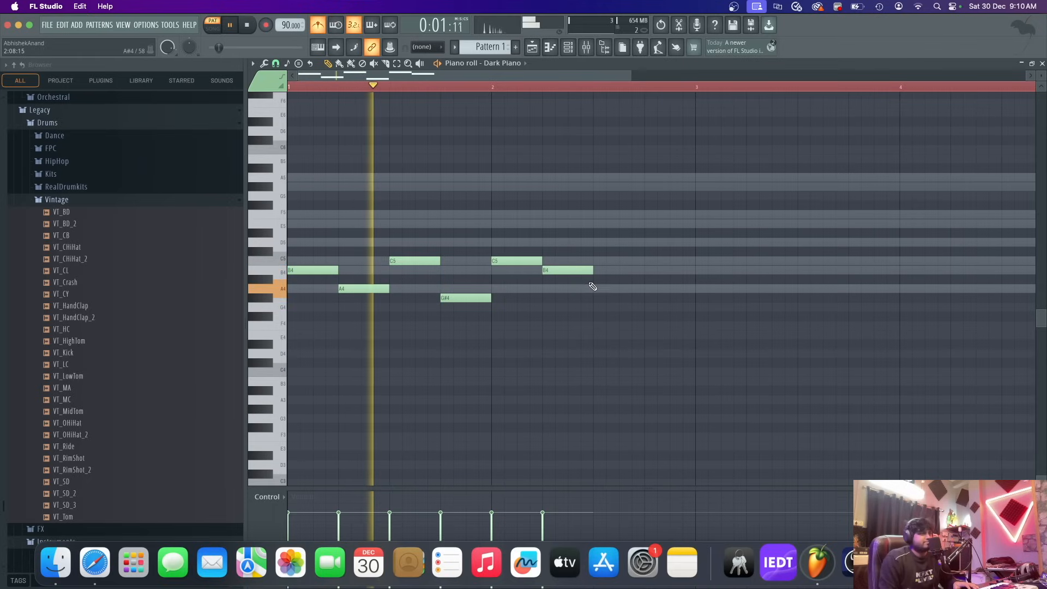
left_click(597, 289)
- Rework the first three notes of bar 2 as B4, C5 and B4 while auditioning the melody
left_click_drag(516, 261, 571, 259)
key("space")
key("space")
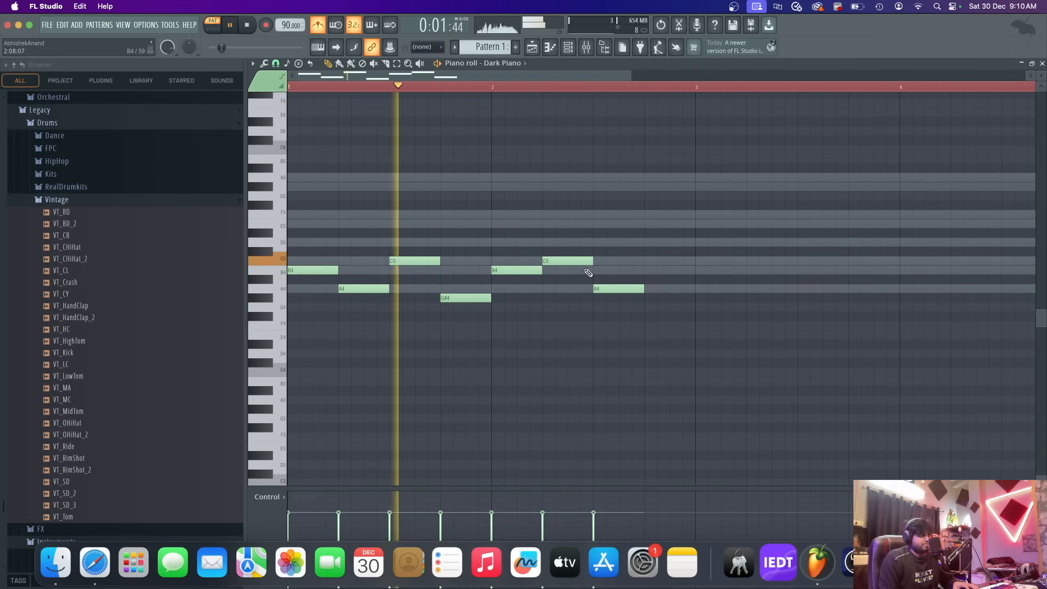
left_click_drag(617, 286, 617, 264)
key("space")
- Delete the three notes in bar 2 and duplicate bar 1's four-note phrase into bar 2
right_click(631, 271)
right_click(529, 271)
right_click(570, 263)
key("super+a")
mouse_move(330, 271)
left_mouse_down("shift")
mouse_move(548, 272)
mouse_move(532, 275)
left_mouse_up("shift")
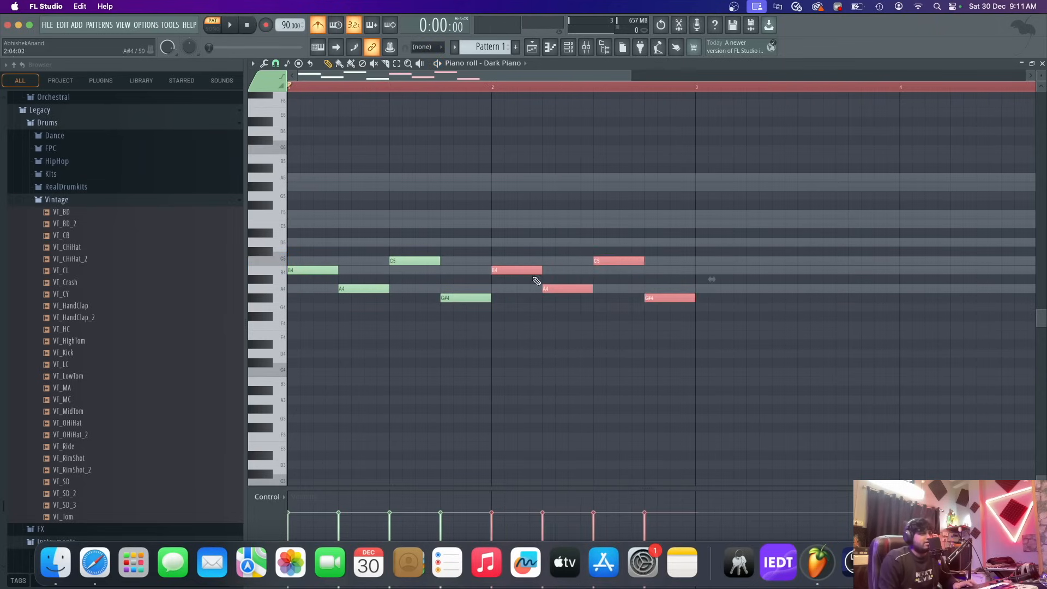
right_click(620, 347)
- Play back the melody from bar 1 to check how the repeated phrase sounds
key("space")
scroll(482, 365, "down", 4)
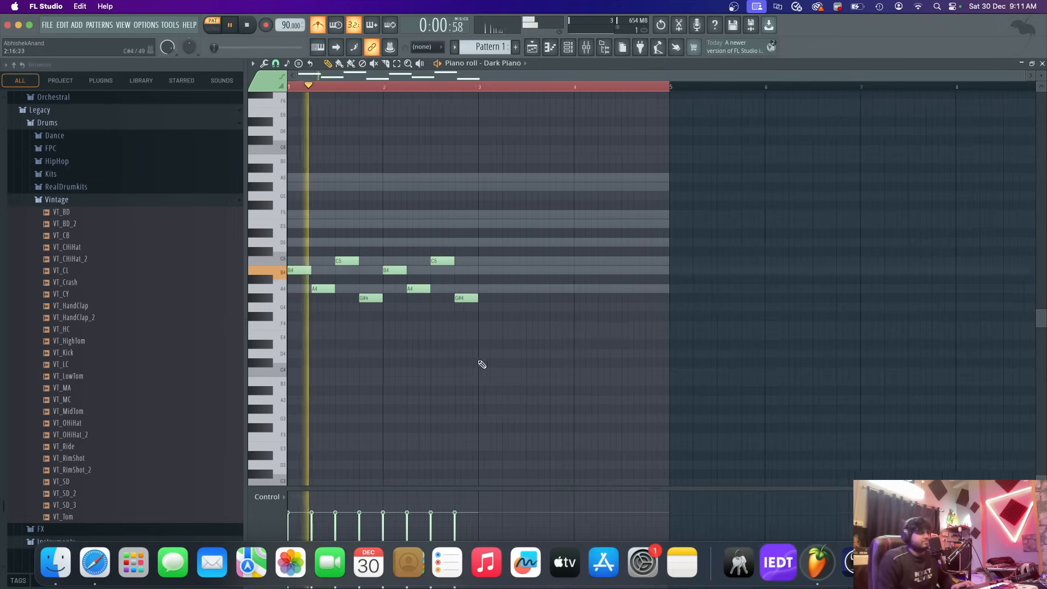
scroll(367, 324, "up", 5)
scroll(366, 324, "down", 3)
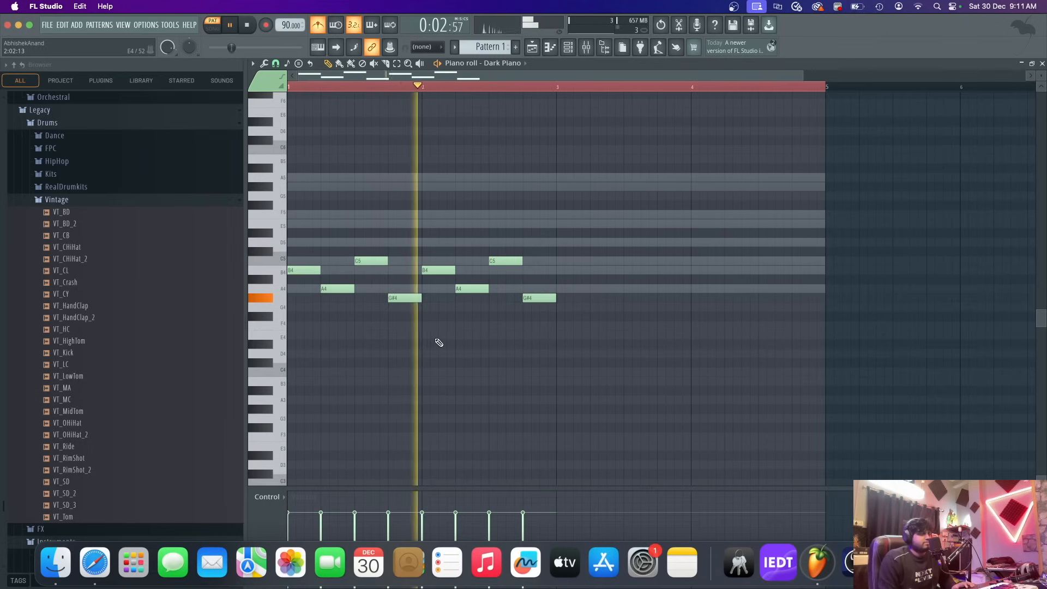
key("space")
scroll(493, 322, "up", 3)
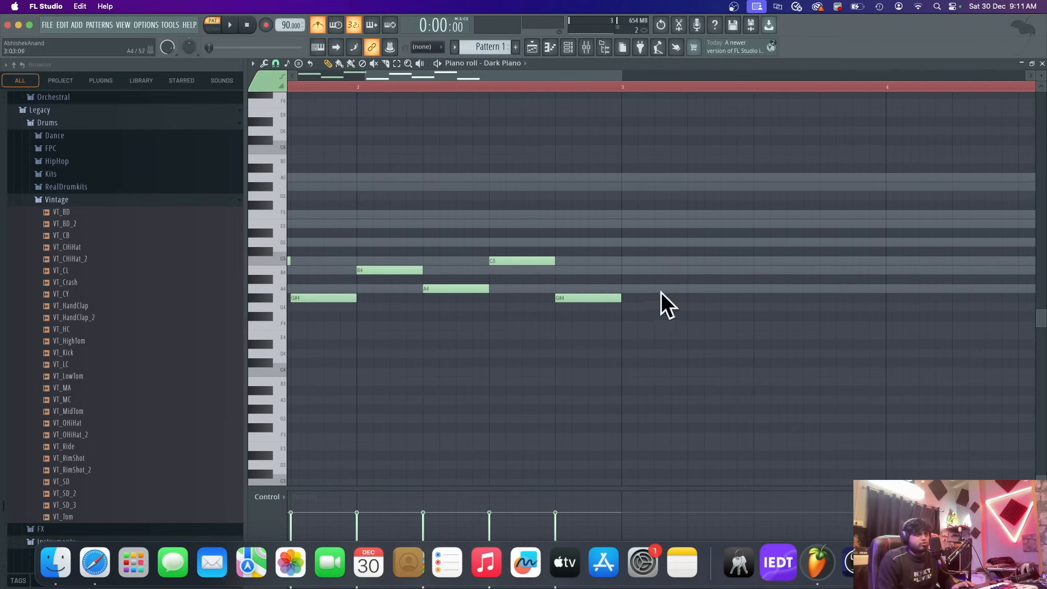
- Duplicate the FL Keys scale guide notes one octave lower, down to A3, and return to the Dark Piano piano roll
left_click(573, 186)
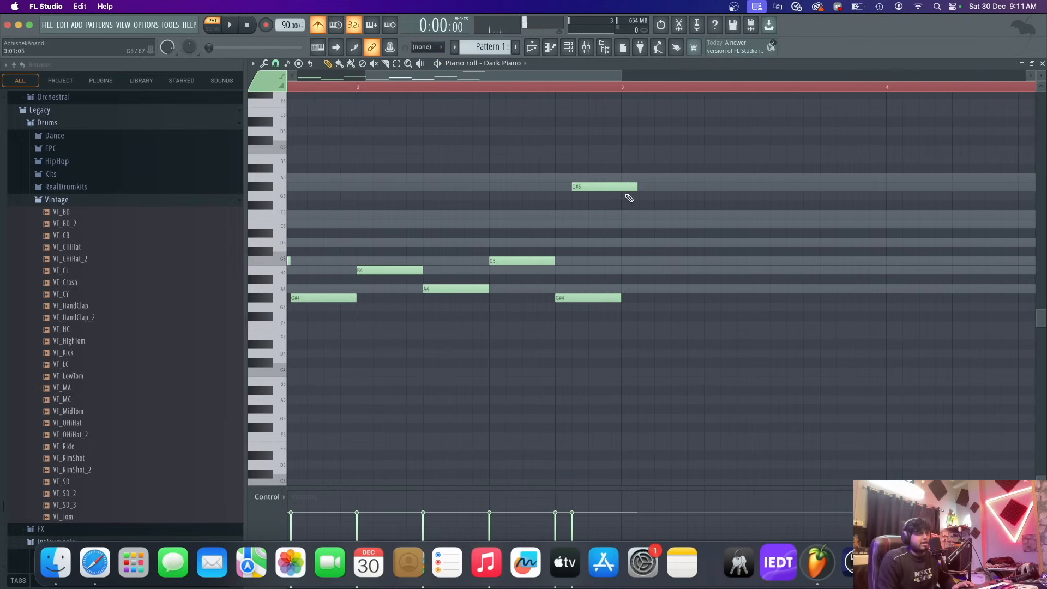
right_click(604, 188)
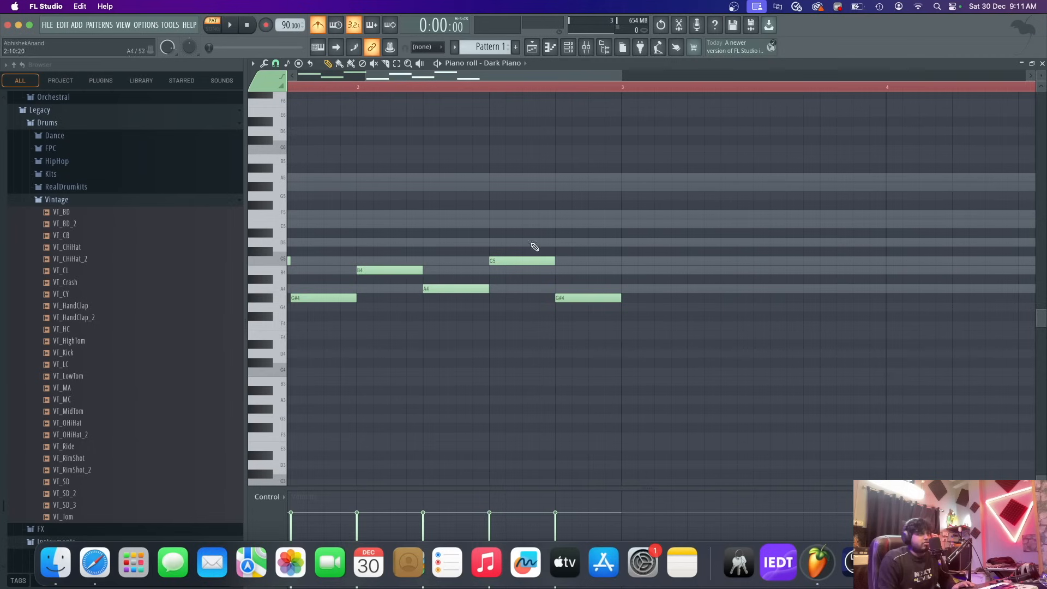
key("F6")
left_click(547, 212)
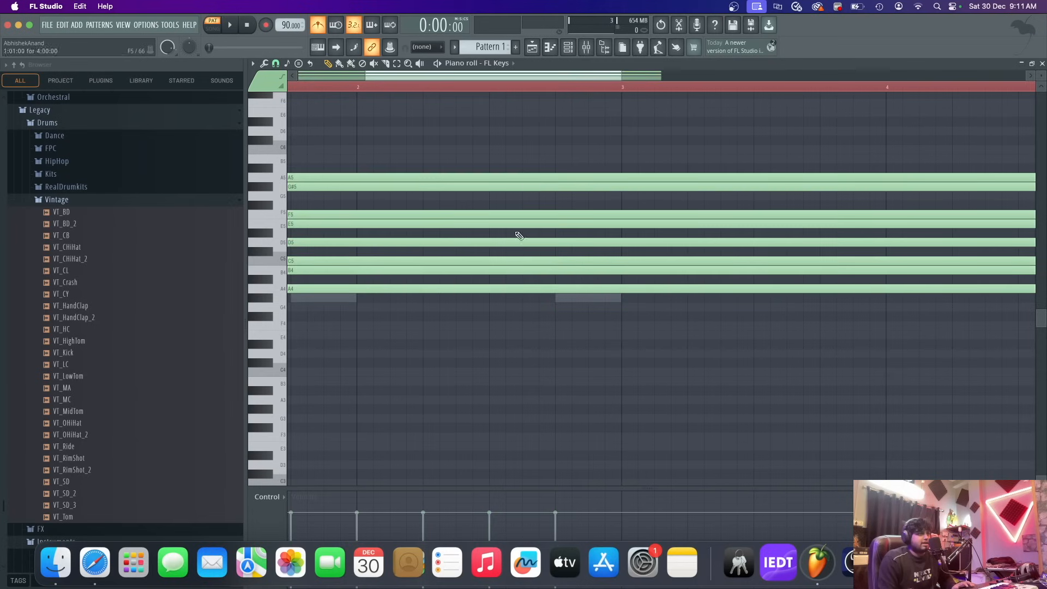
key("ctrl+a")
left_click_drag(362, 294, 334, 339)
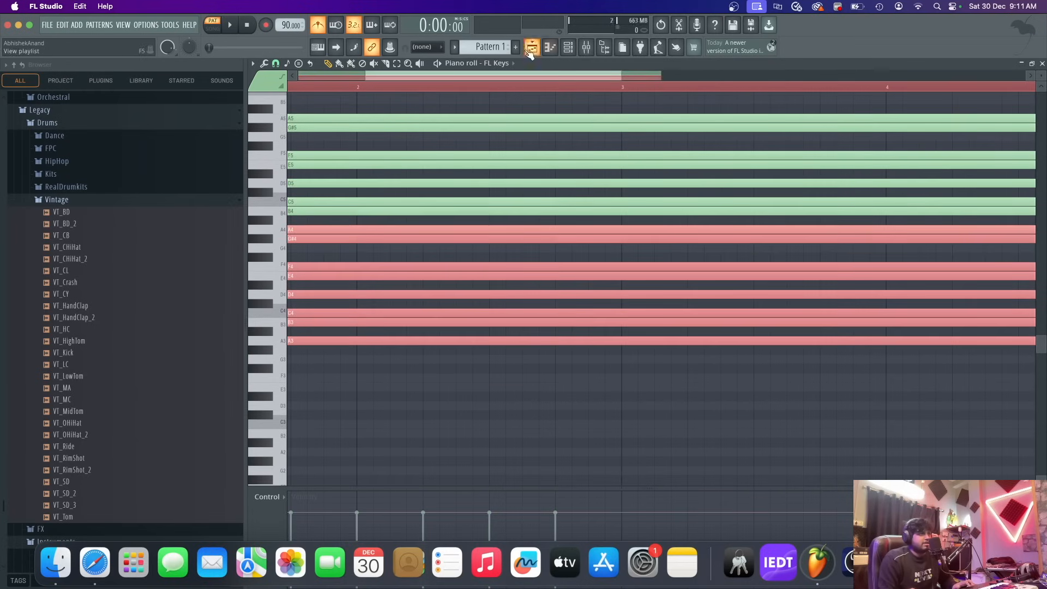
left_click(530, 51)
left_click(573, 53)
left_click(545, 228)
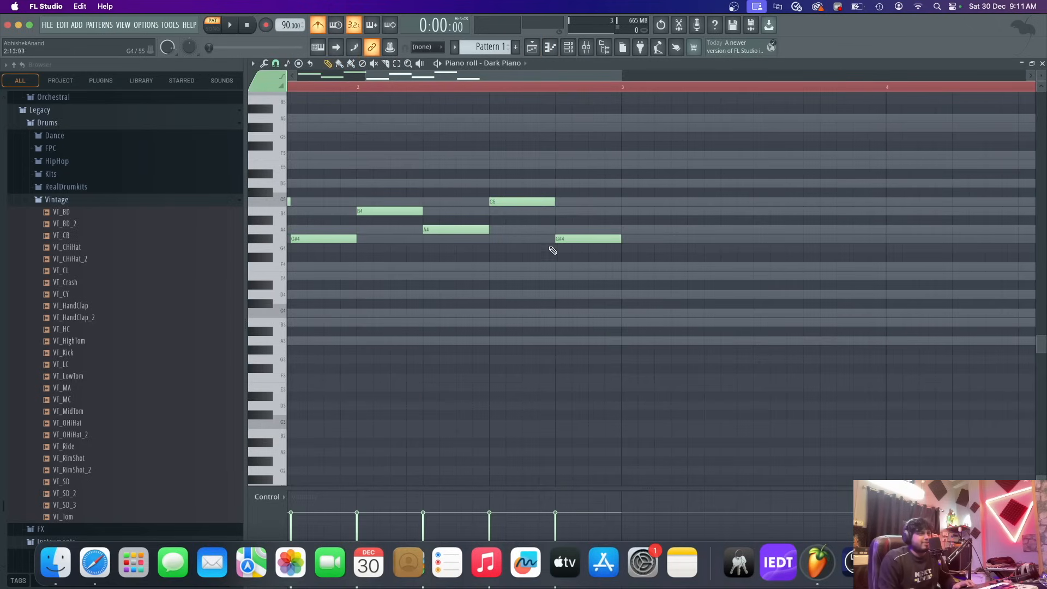
- Try G#4 and A4 on beats 3 and 4 of bar 2 while auditioning the melody
scroll(565, 251, "down", 2)
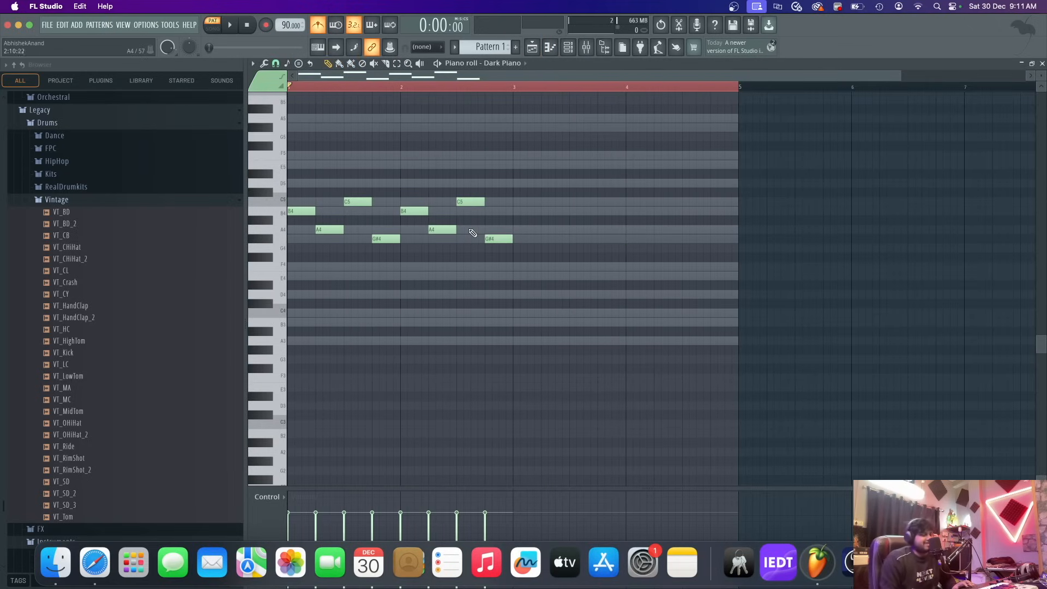
key("space")
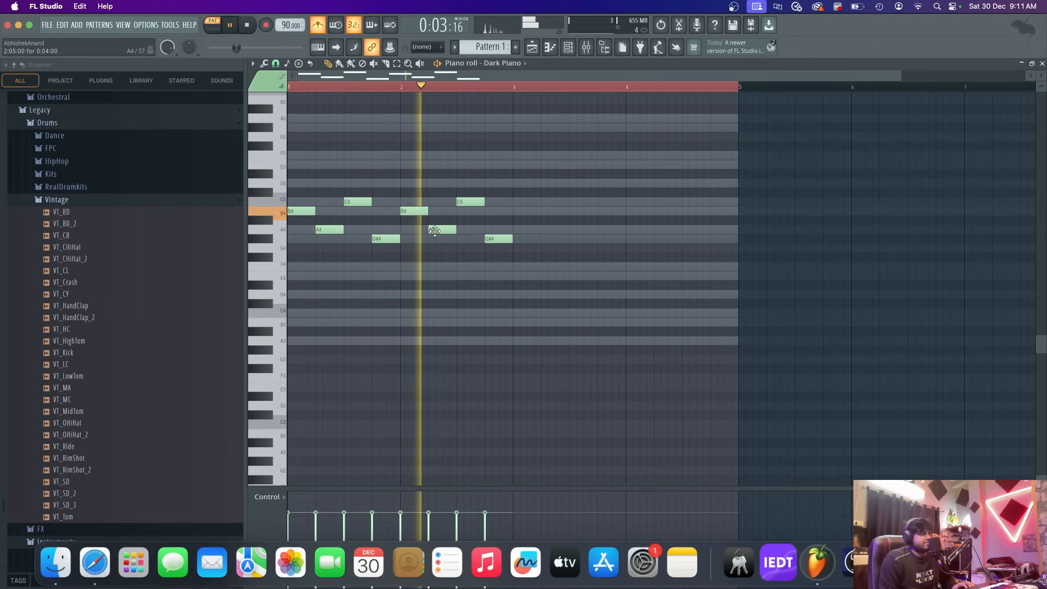
key("space")
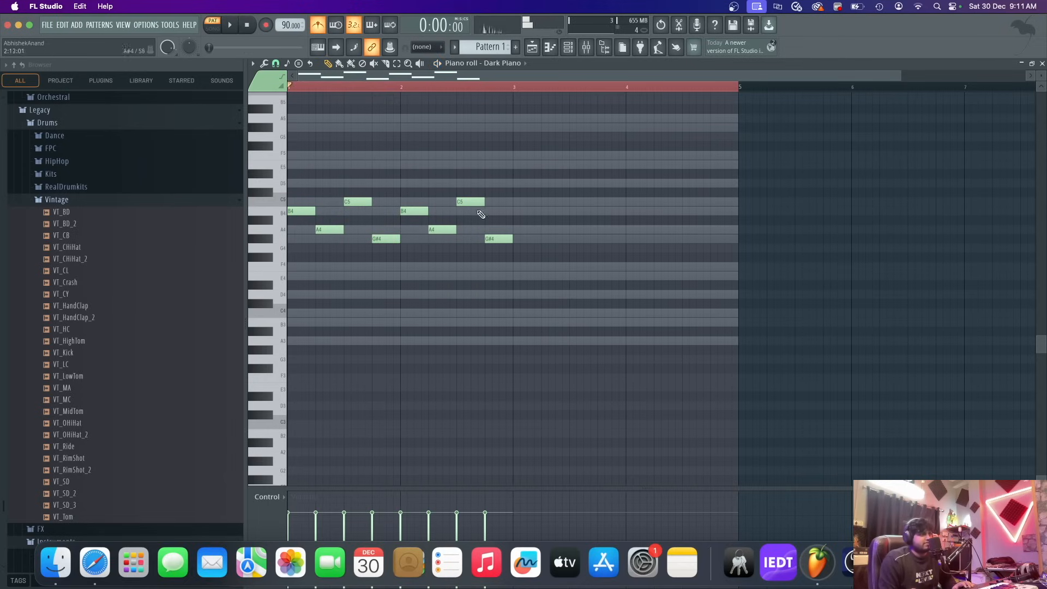
left_click_drag(476, 201, 476, 210)
key("space")
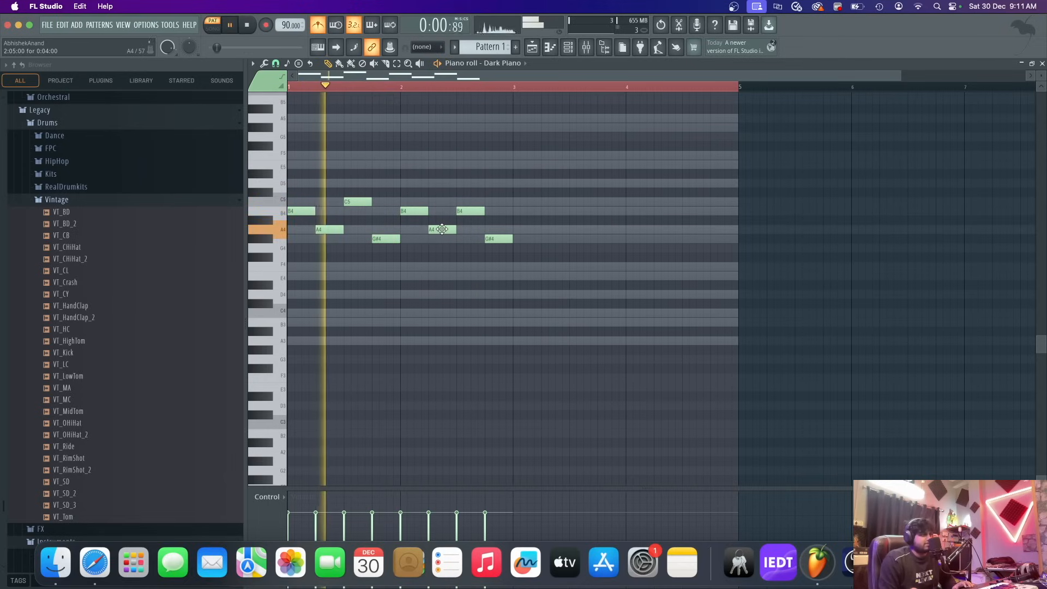
mouse_move(498, 238)
left_mouse_down()
mouse_move(498, 220)
mouse_move(498, 229)
left_mouse_up()
key("space")
key("space")
left_click_drag(469, 244, 505, 230)
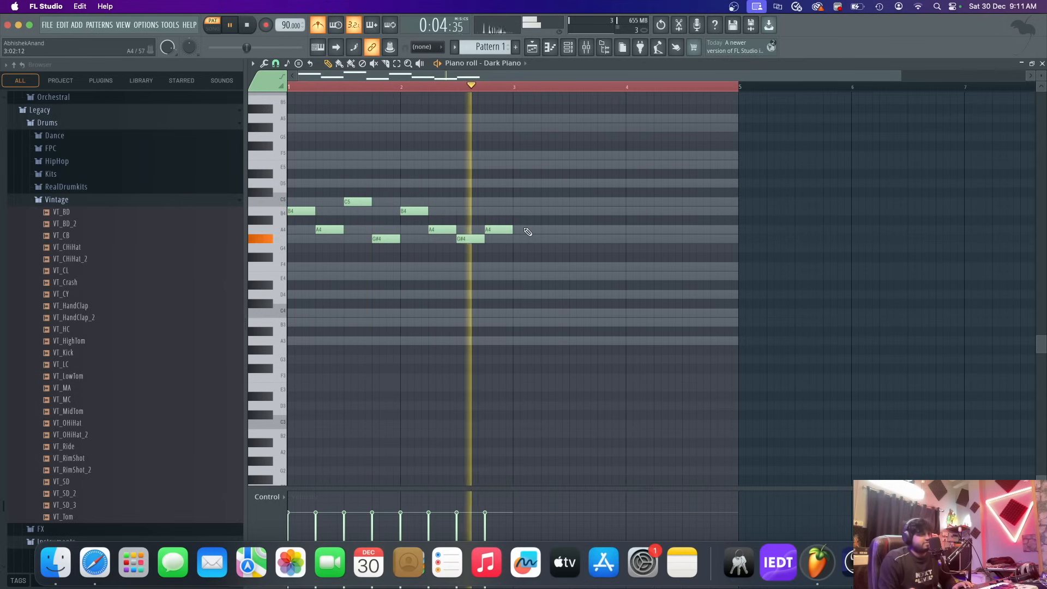
key("space")
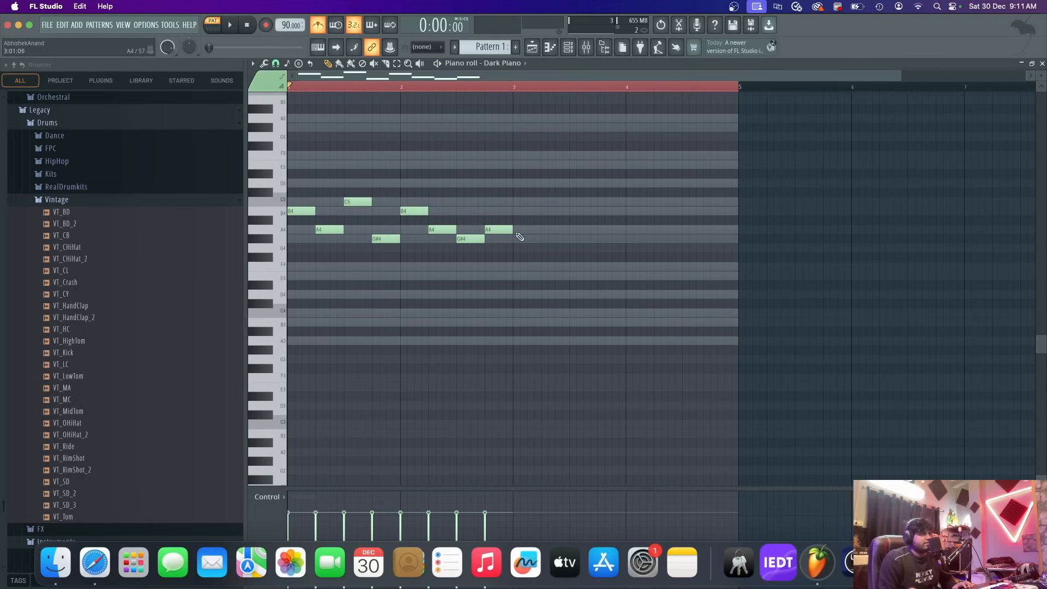
- Change the notes on beats 2, 3 and 4 of bar 2 to C5, A4 and B4 during playback
left_click_drag(443, 230, 443, 201)
key("space")
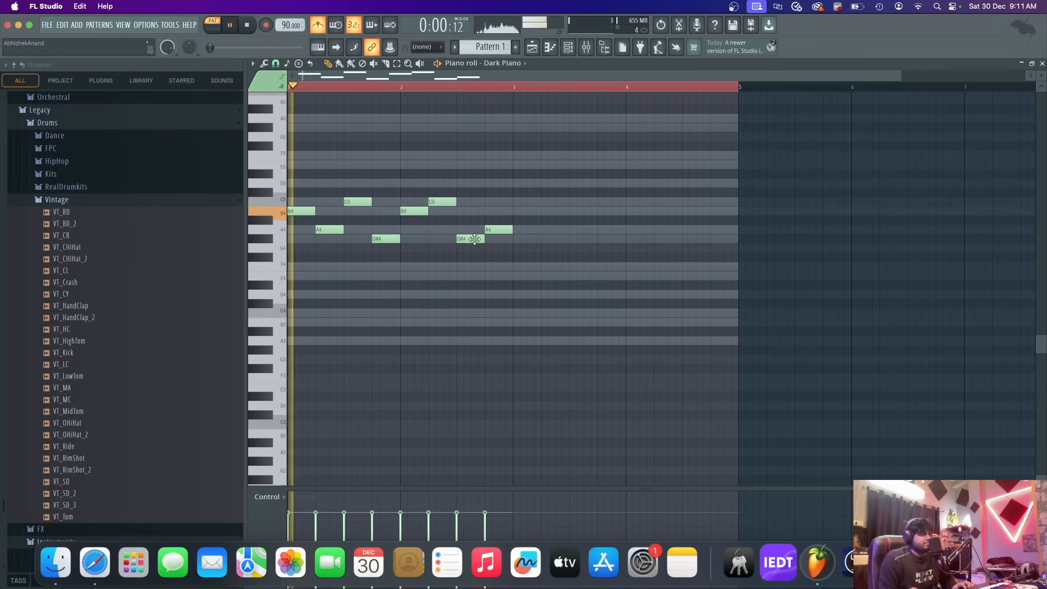
left_click_drag(475, 239, 502, 209)
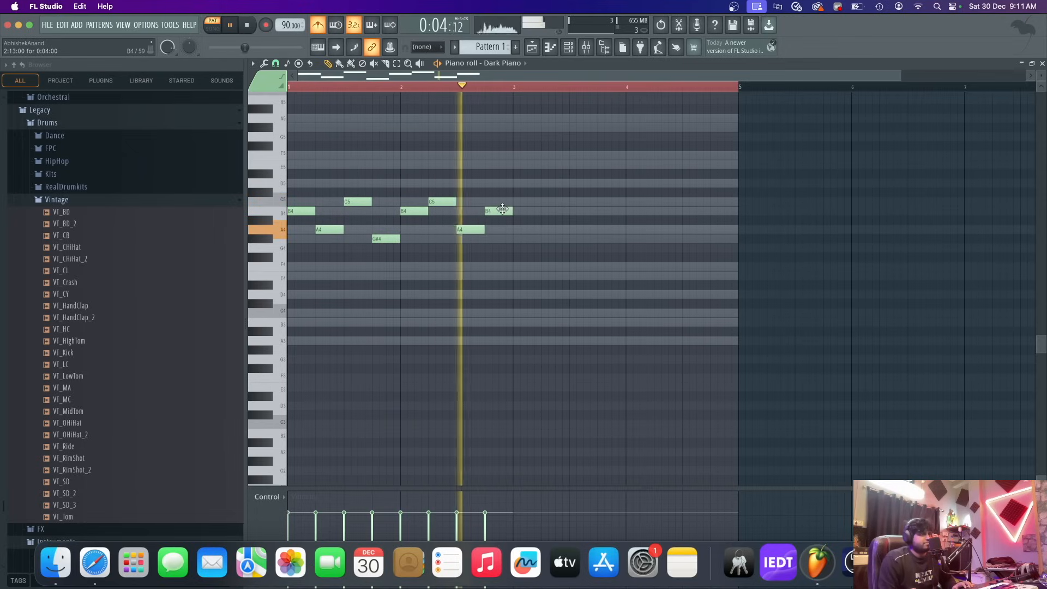
key("space")
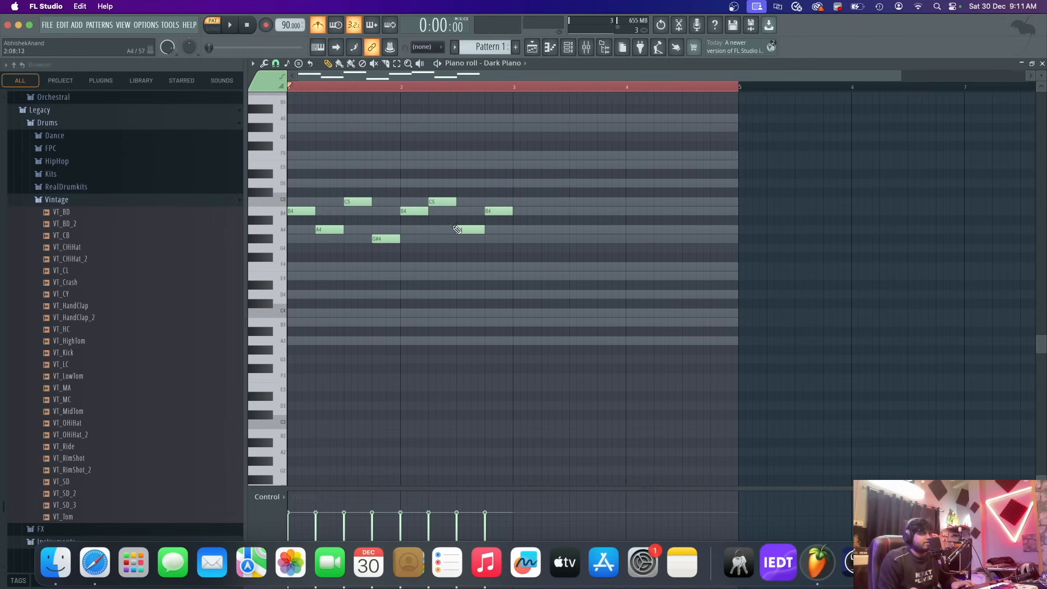
- Duplicate the two-bar melody into bars 3 and 4 and clear the selection
scroll(454, 226, "down", 1)
key("super+a")
left_click_drag(300, 215, 484, 215)
left_click(492, 218)
key("super+z")
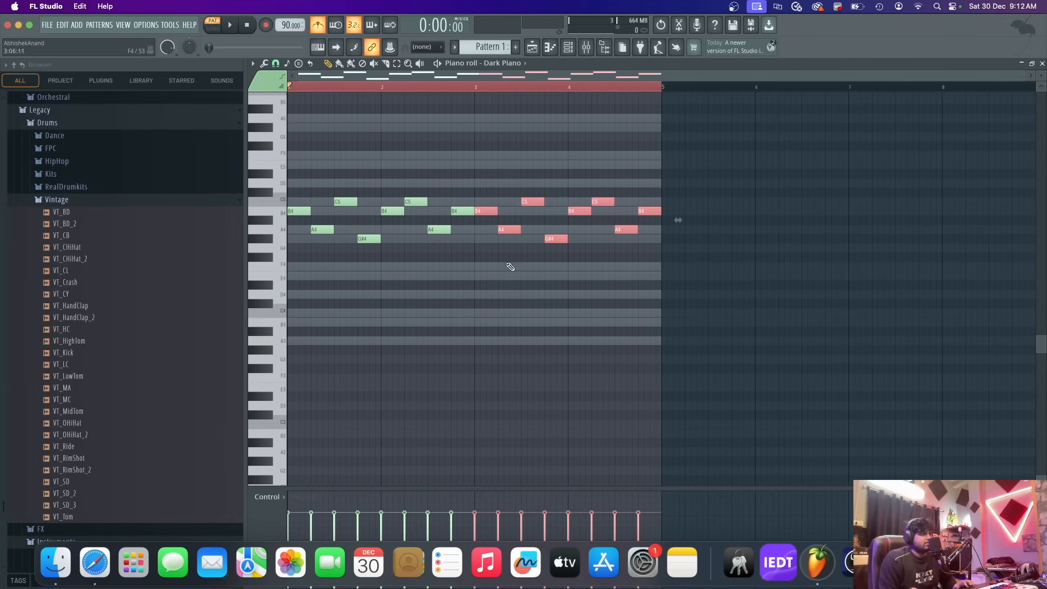
key("super+d")
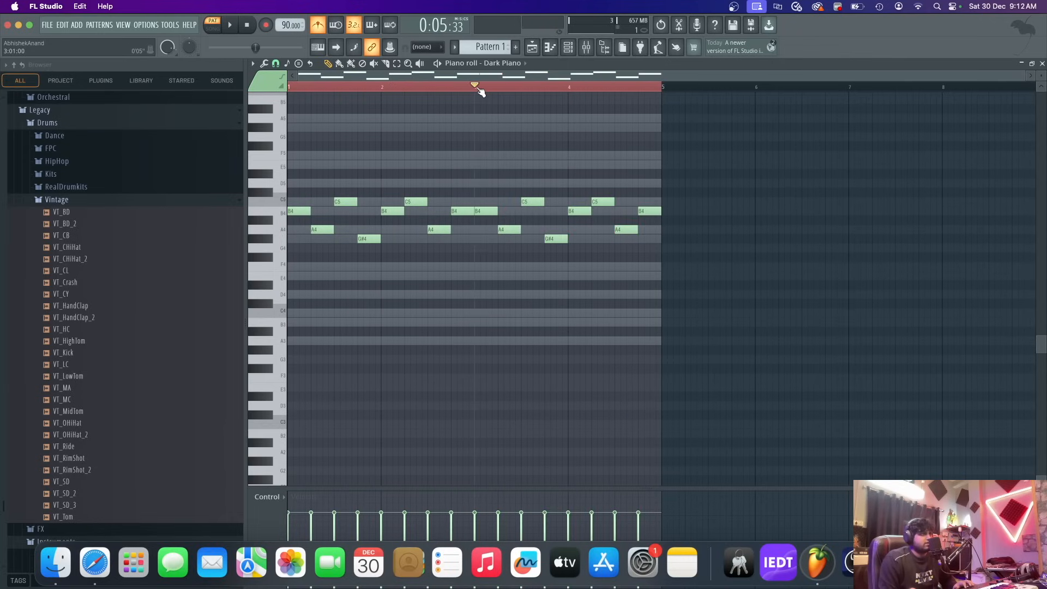
- Play back the duplicated phrase from bar 3 to check how it sounds
key("space")
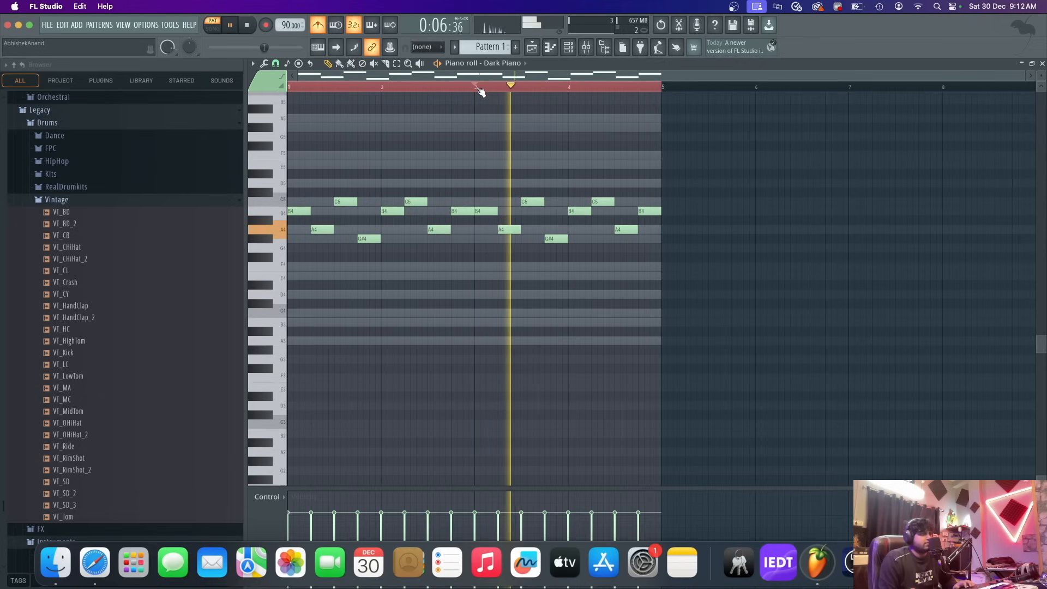
key("space")
key("space")
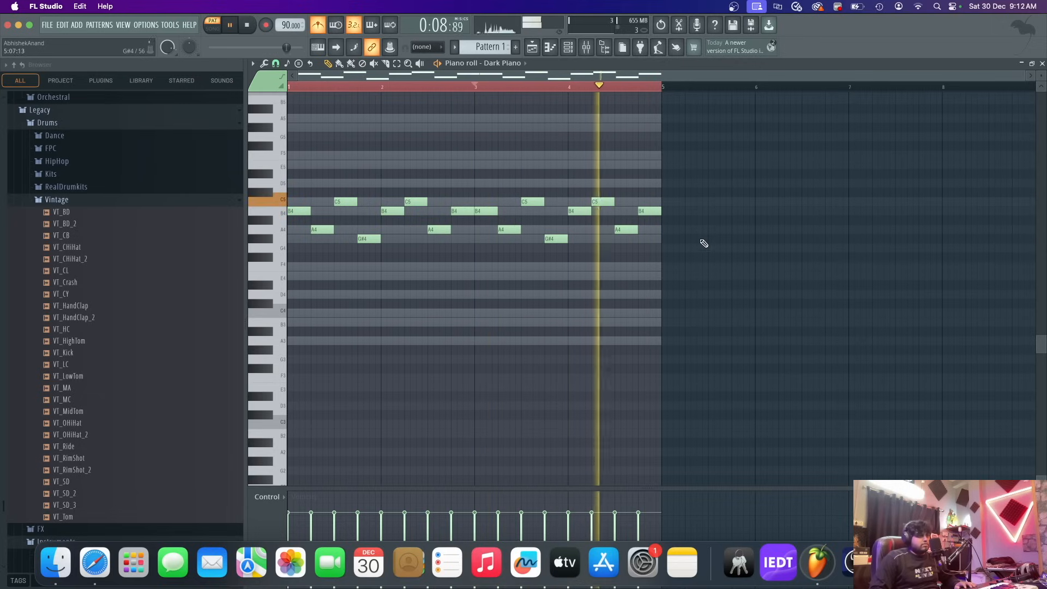
key("space")
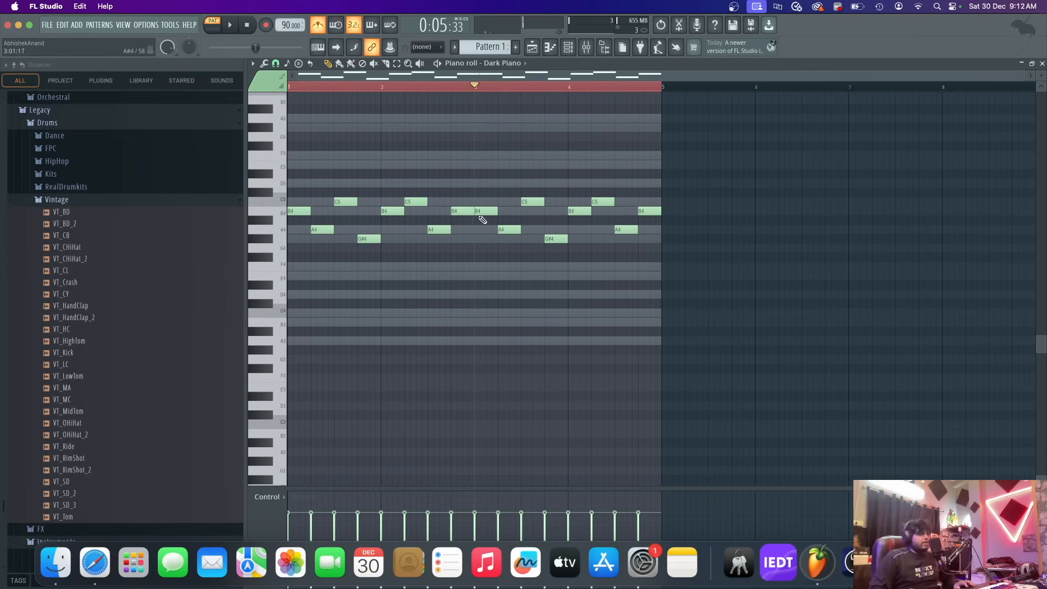
- Transpose all the Dark Piano melody notes up one octave
key("super+a")
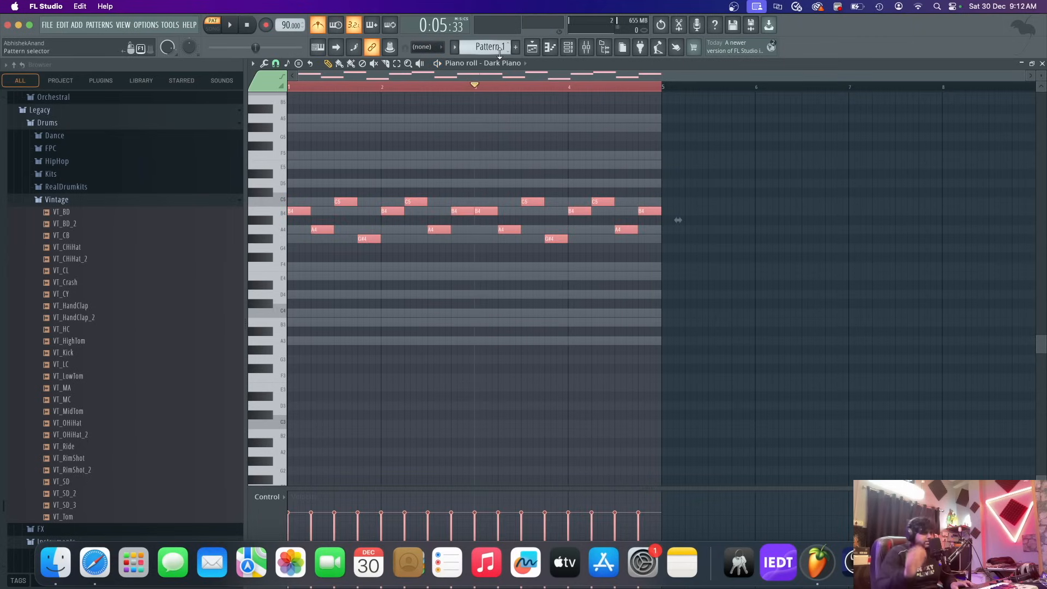
key("super+Up")
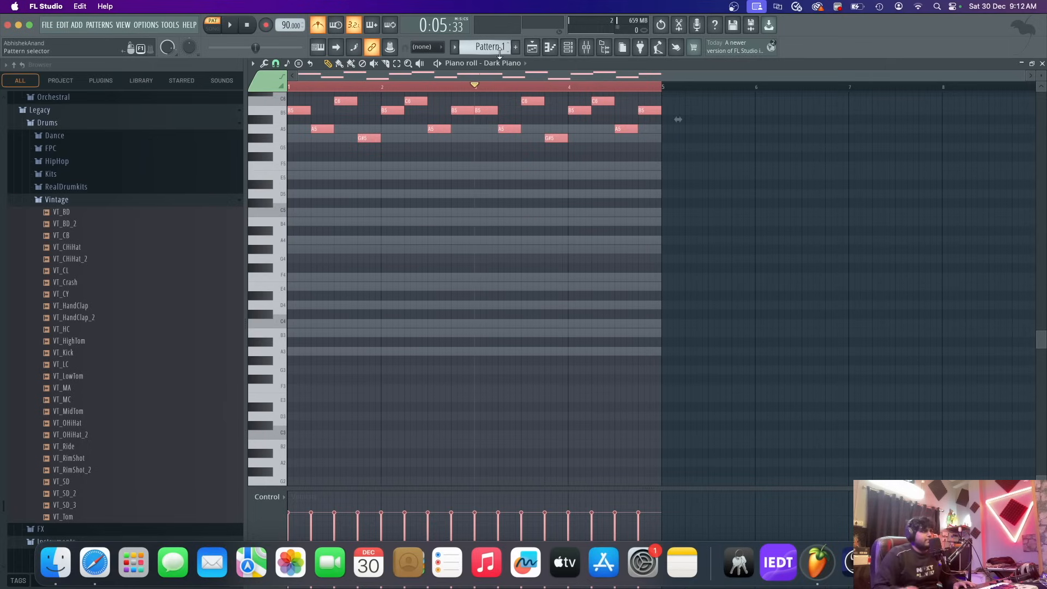
scroll(288, 241, "up", 3)
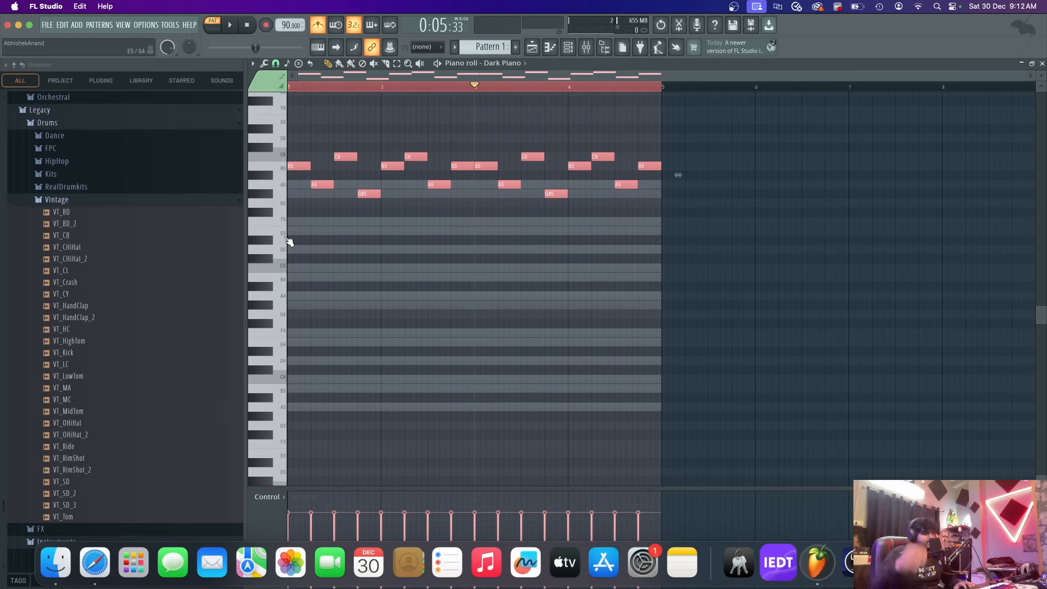
- Play back the raised four-bar melody from bar 1 to judge the result
key("space")
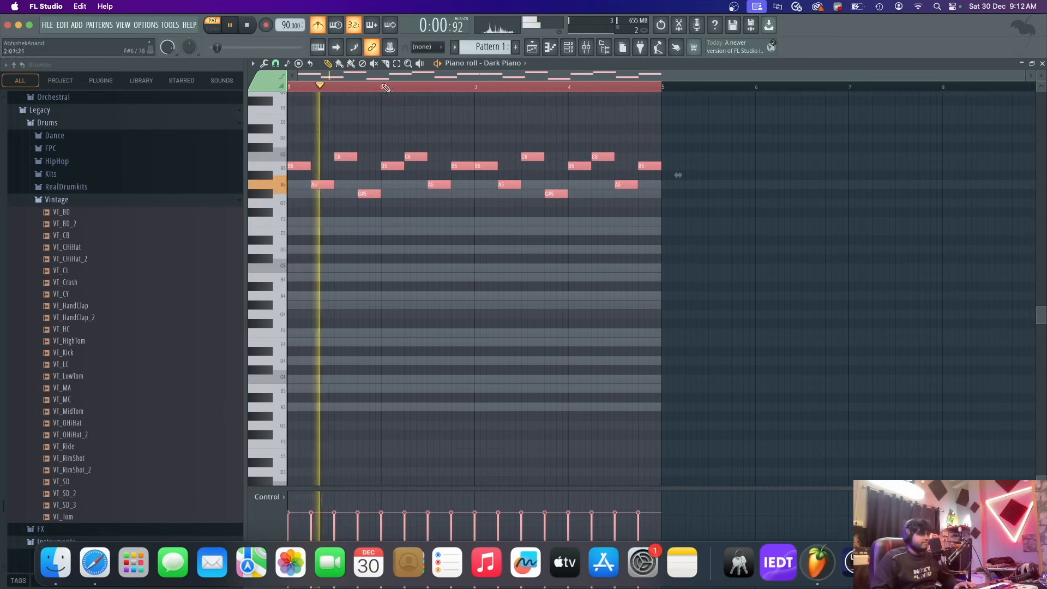
left_click(435, 288)
right_click(446, 289)
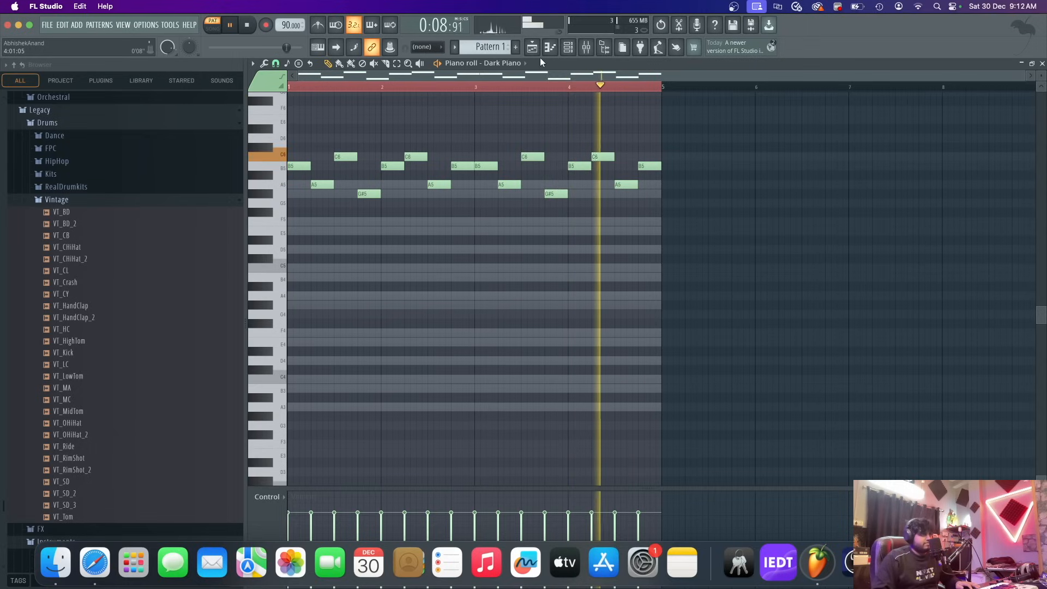
key("space")
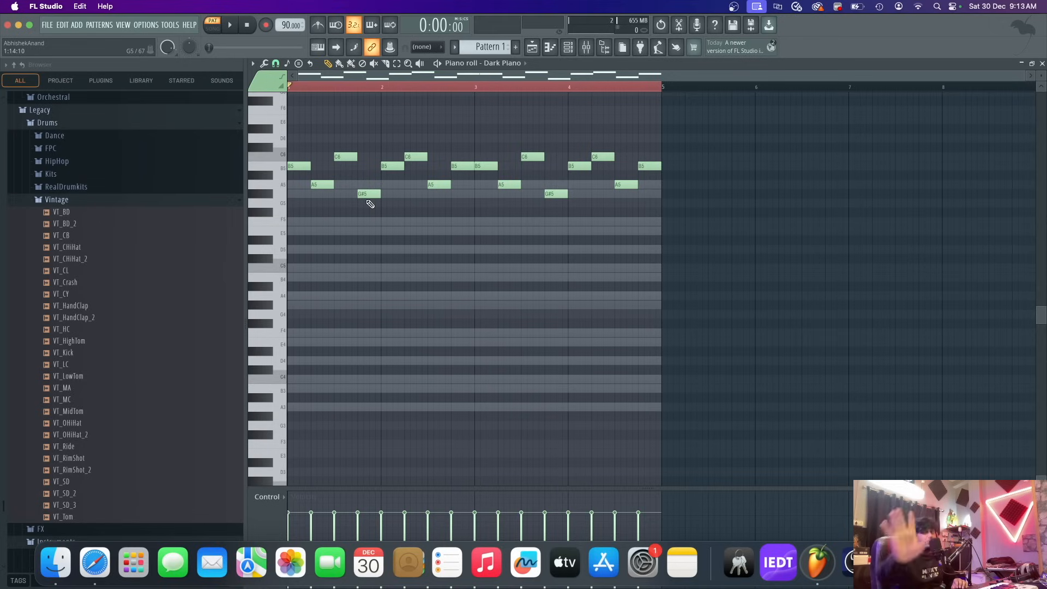
key("space")
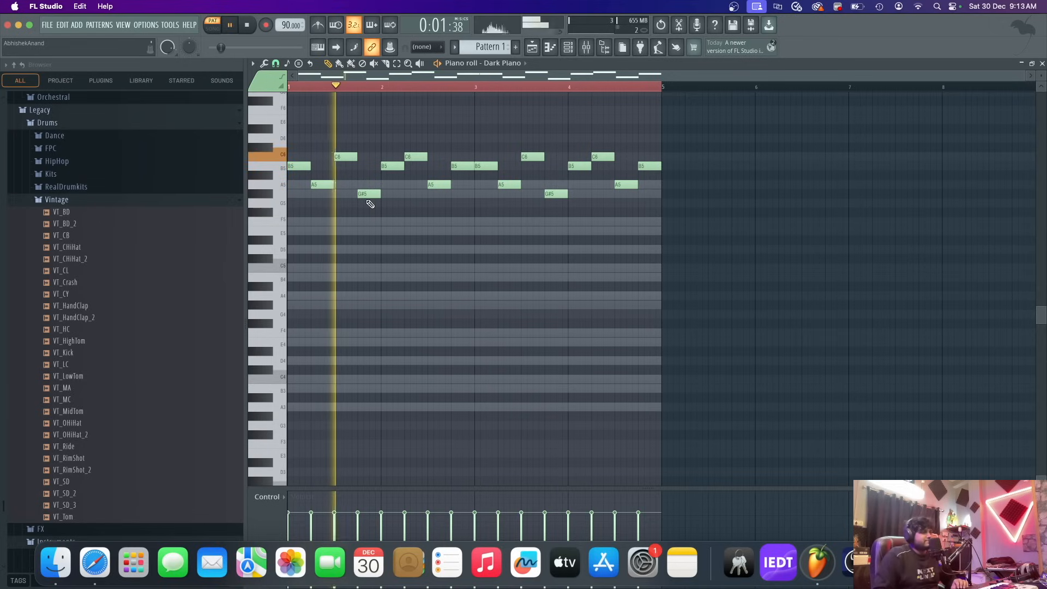
key("space")
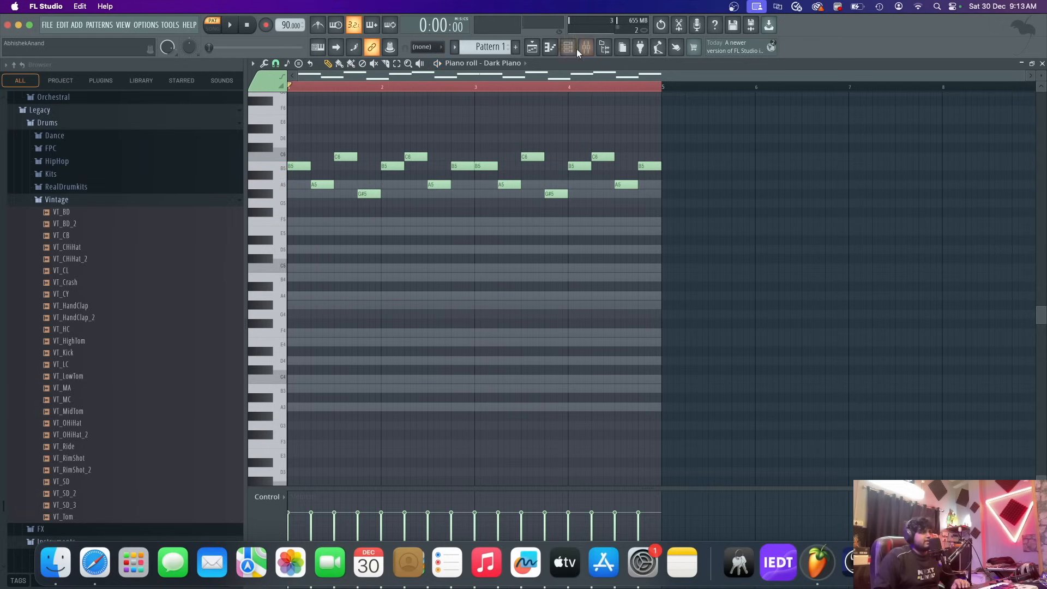
- Cut the Dark Piano melody from Pattern 1 and paste it onto the Dark Piano channel in Pattern 2
left_click(579, 48)
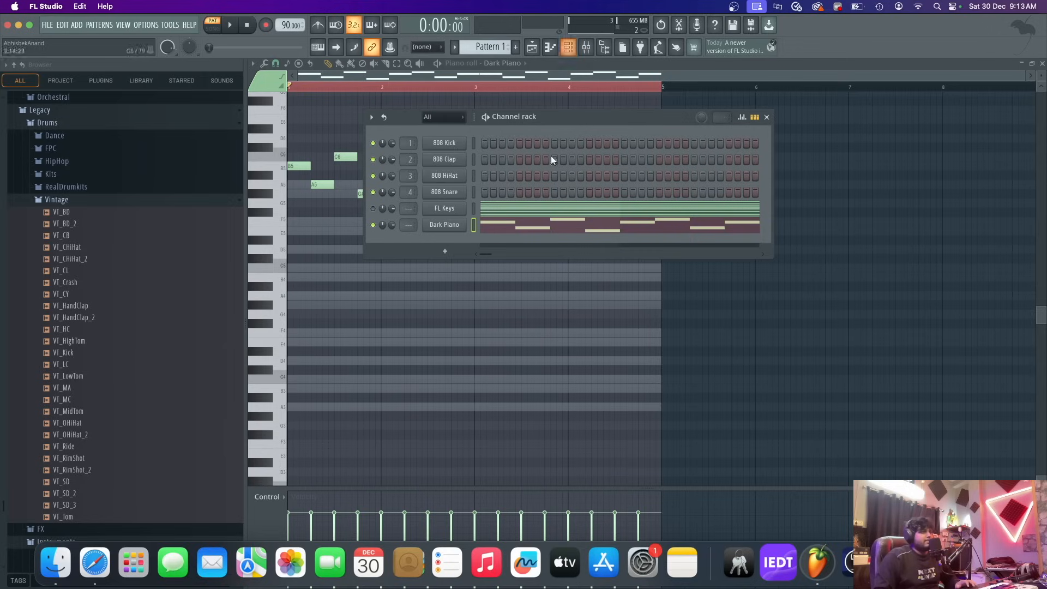
right_click(460, 229)
left_click(576, 225)
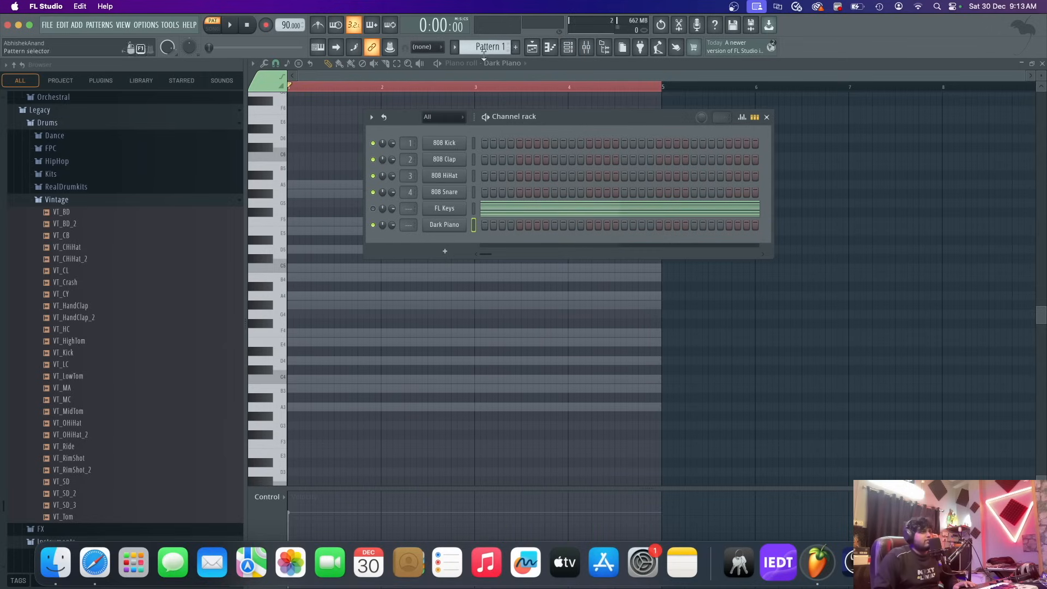
scroll(484, 53, "down", 1)
right_click(461, 229)
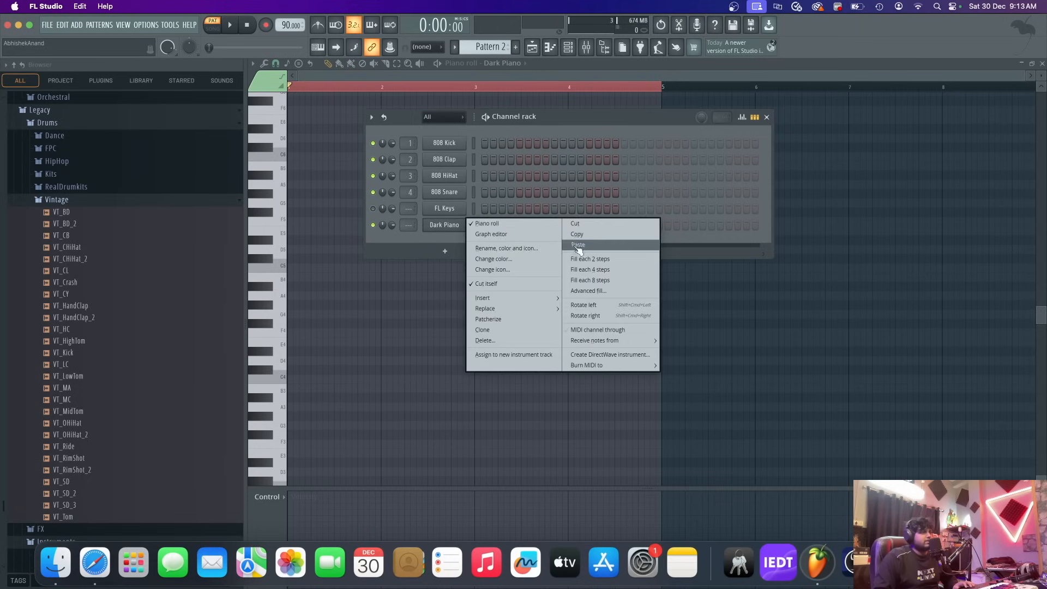
left_click(577, 245)
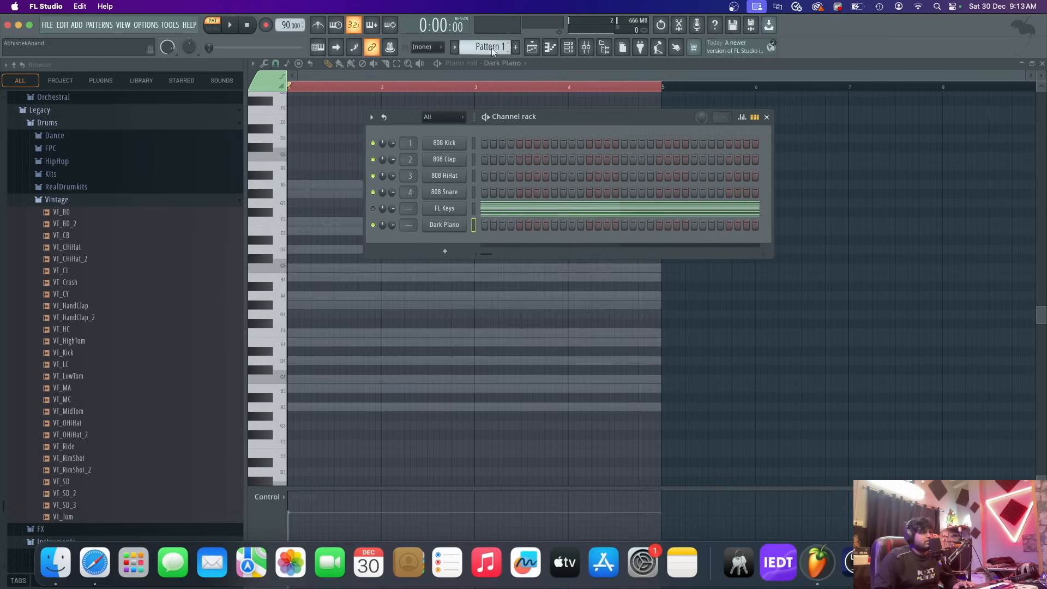
- Return to Pattern 1 and check the Dark Piano channel's piano roll there
scroll(493, 47, "up", 1)
right_click(460, 225)
left_click(487, 224)
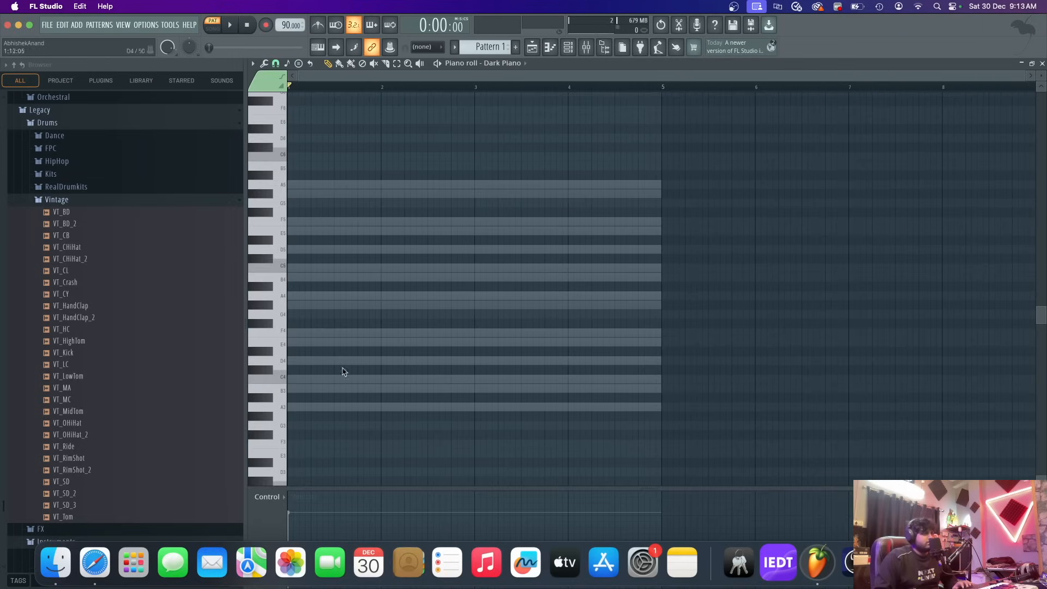
- Place a Pattern 2 clip at bar 1 of Track 1 in the playlist and switch playback to song mode
key("F5")
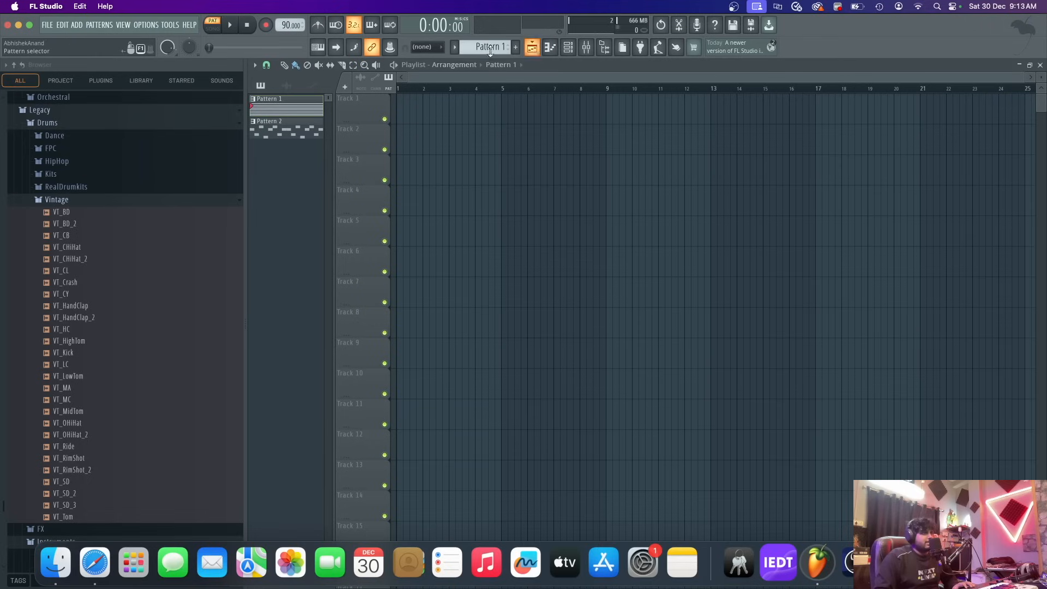
scroll(476, 50, "down", 1)
left_click(424, 104)
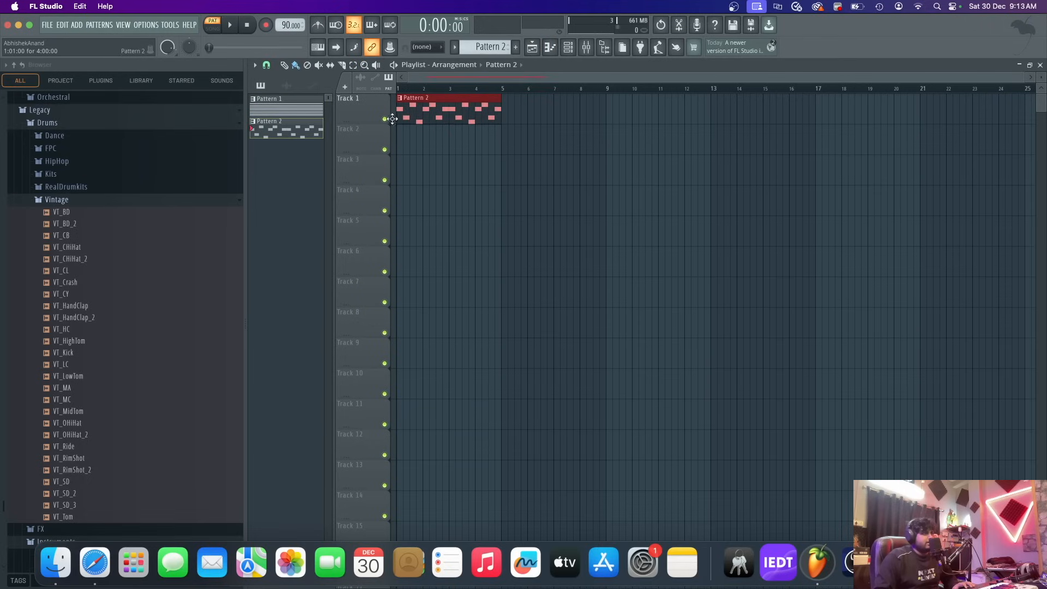
key("l")
- Switch to Pattern 1 and place its clip at bar 1 of Track 2 in the playlist
left_click(568, 48)
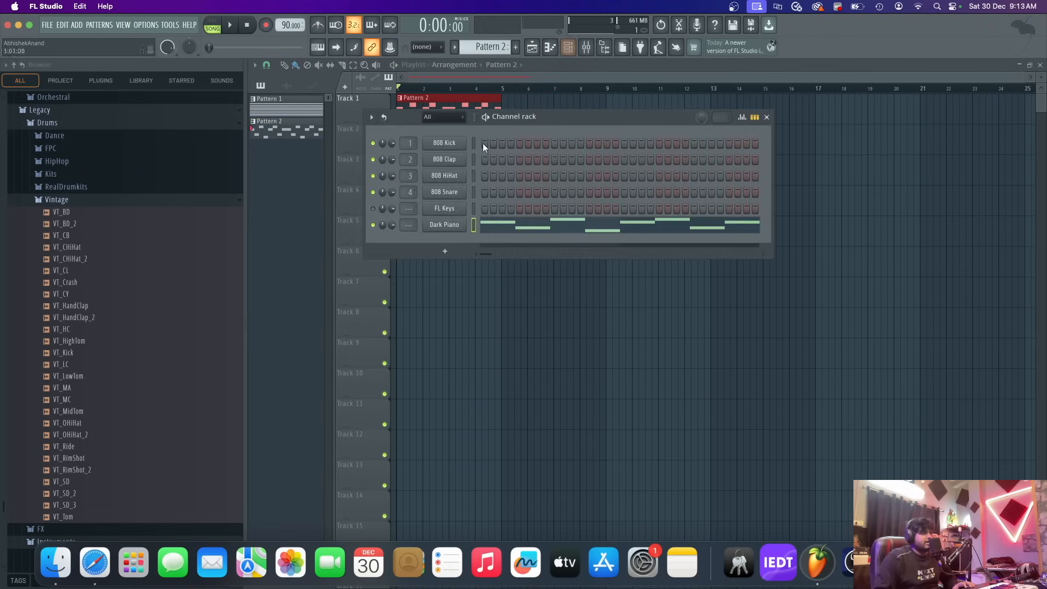
scroll(500, 48, "up", 1)
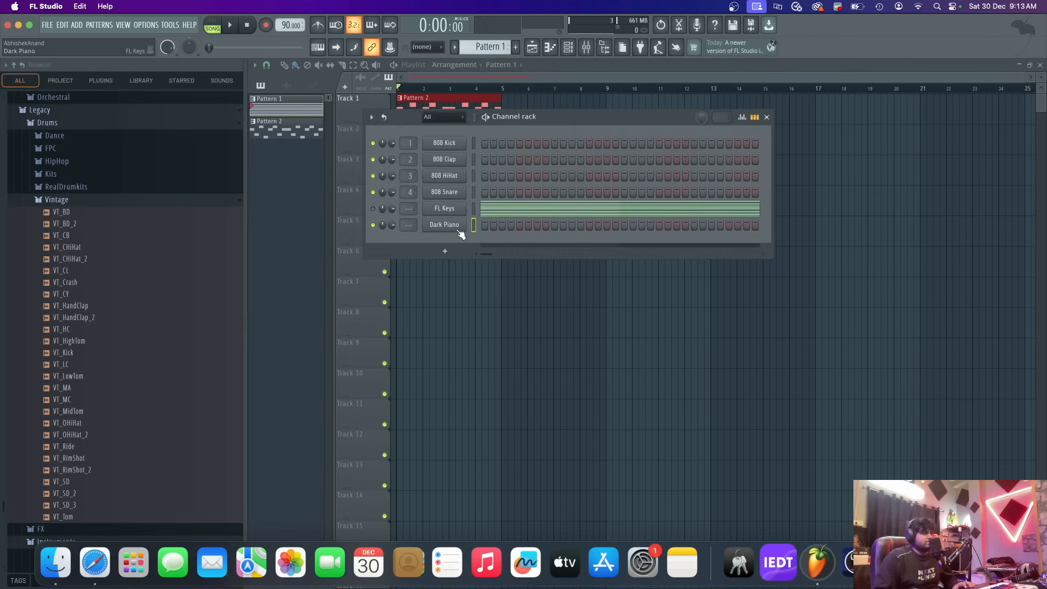
left_click_drag(551, 97, 365, 128)
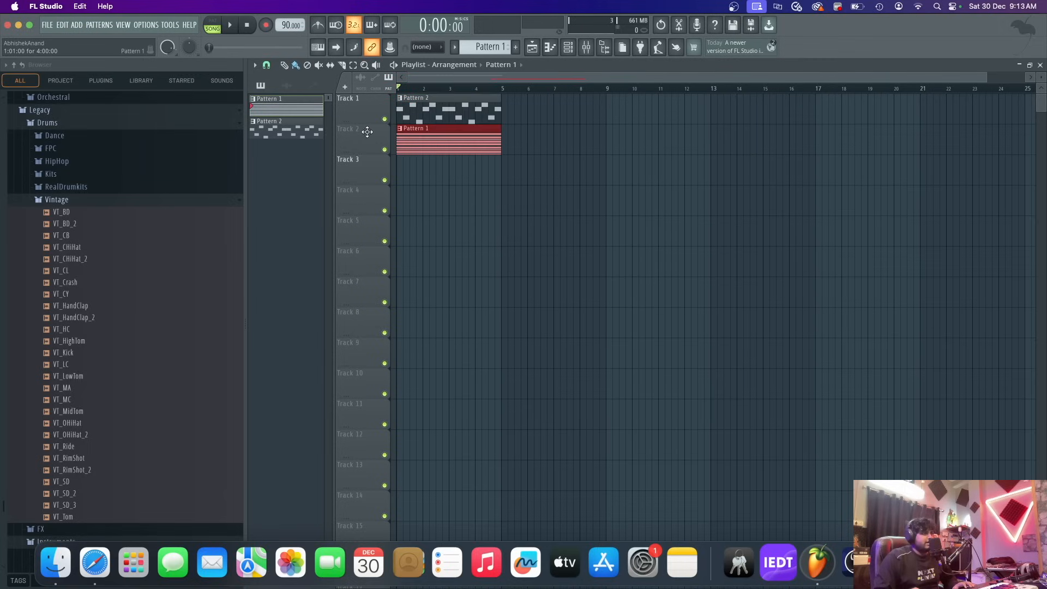
- In Pattern 1's Dark Piano piano roll, draw a one-bar chord of A3, C4 and E4 in bar 1 and play it back
left_click(578, 48)
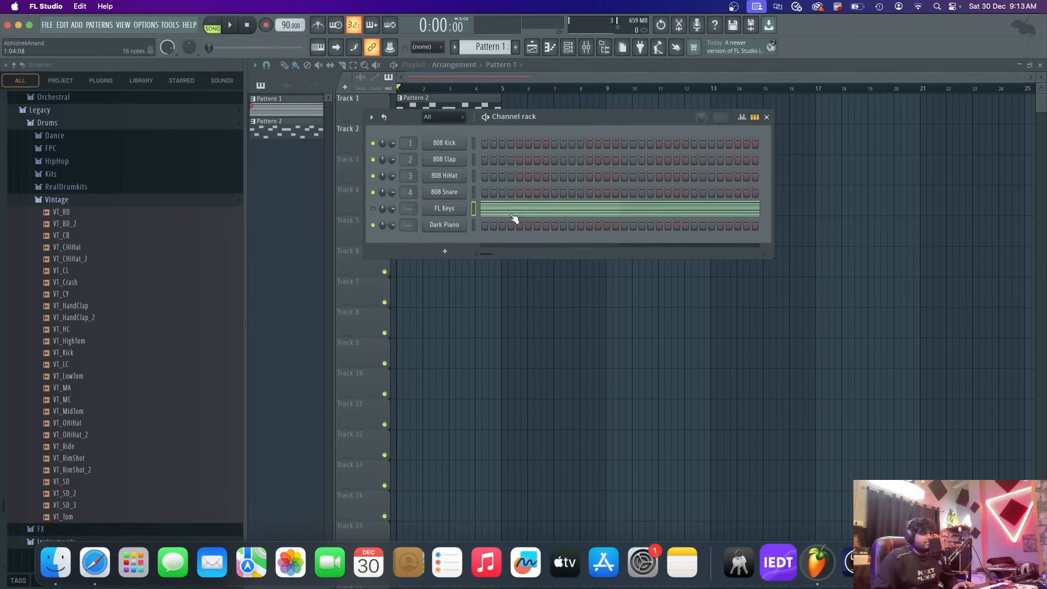
right_click(452, 231)
right_click(453, 231)
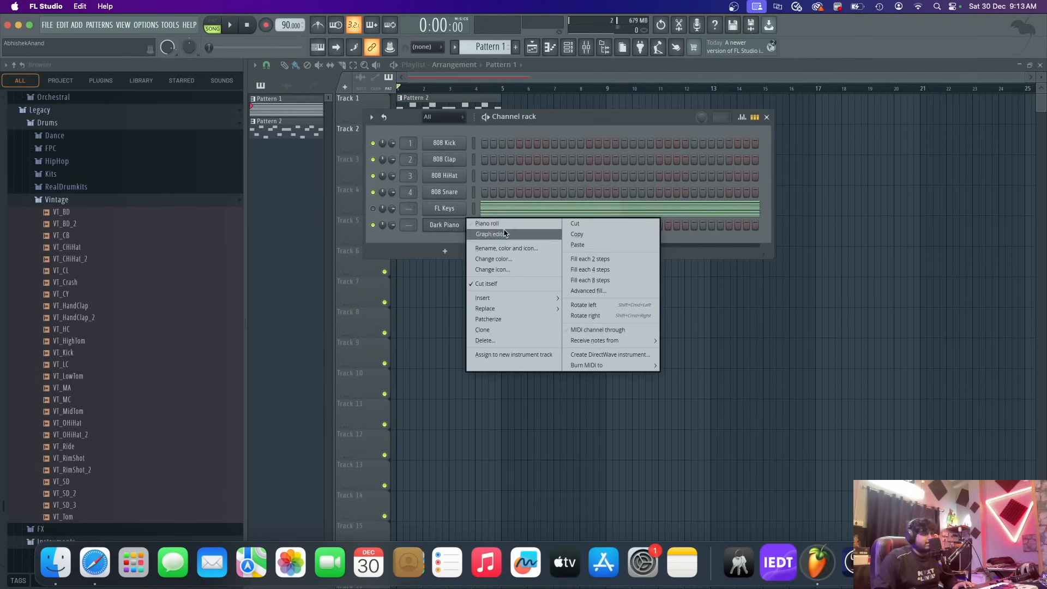
left_click(504, 223)
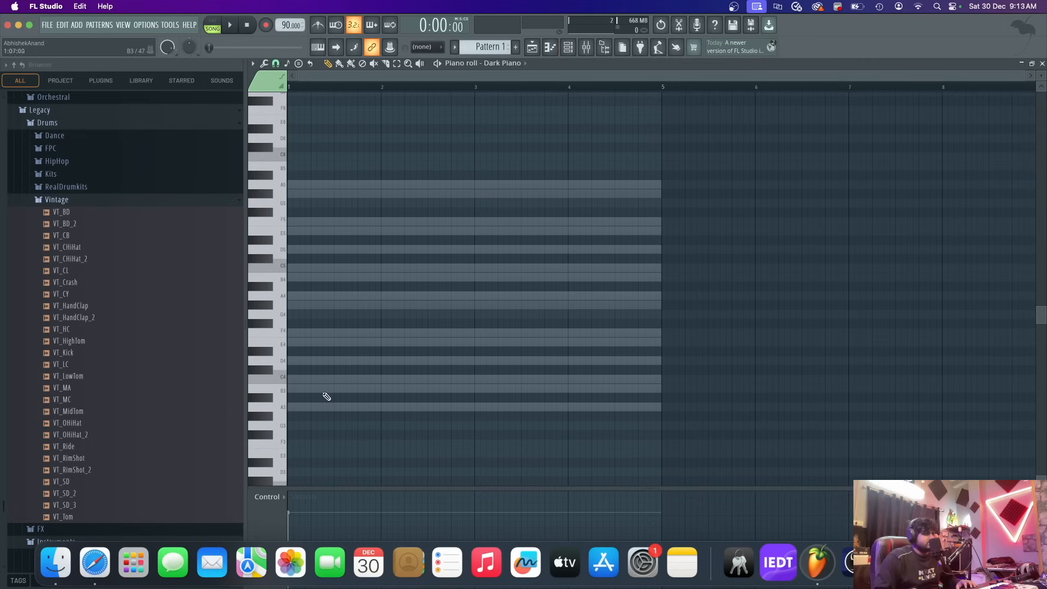
left_click(304, 296)
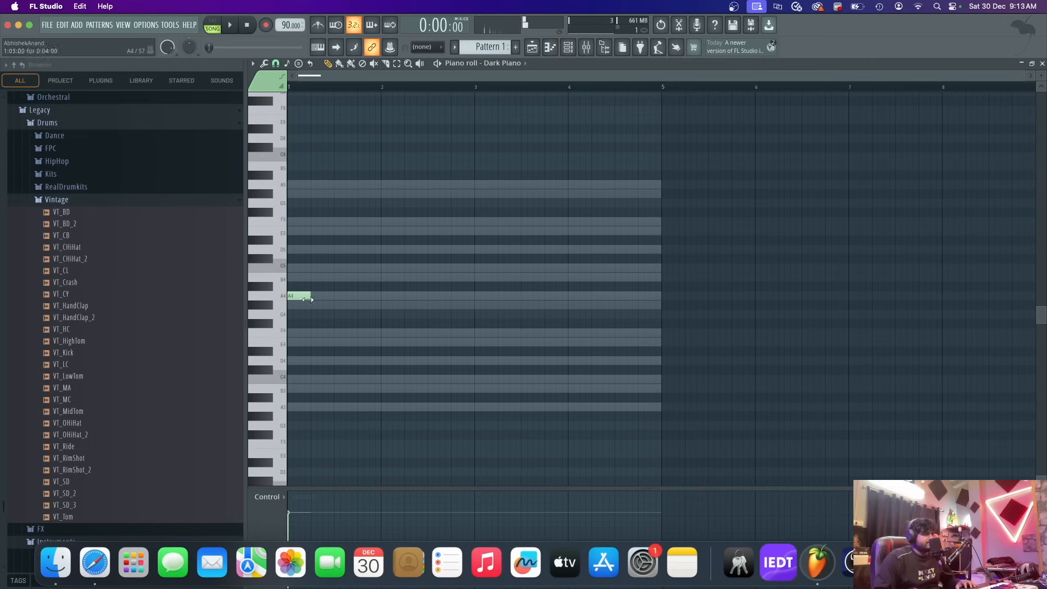
left_click_drag(315, 300, 335, 407)
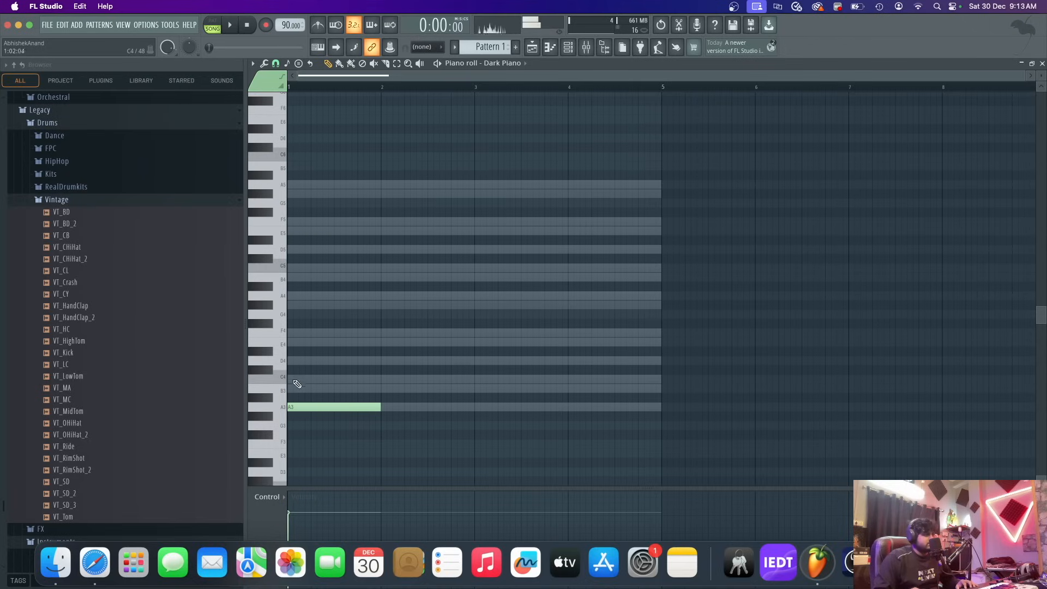
left_click(293, 379)
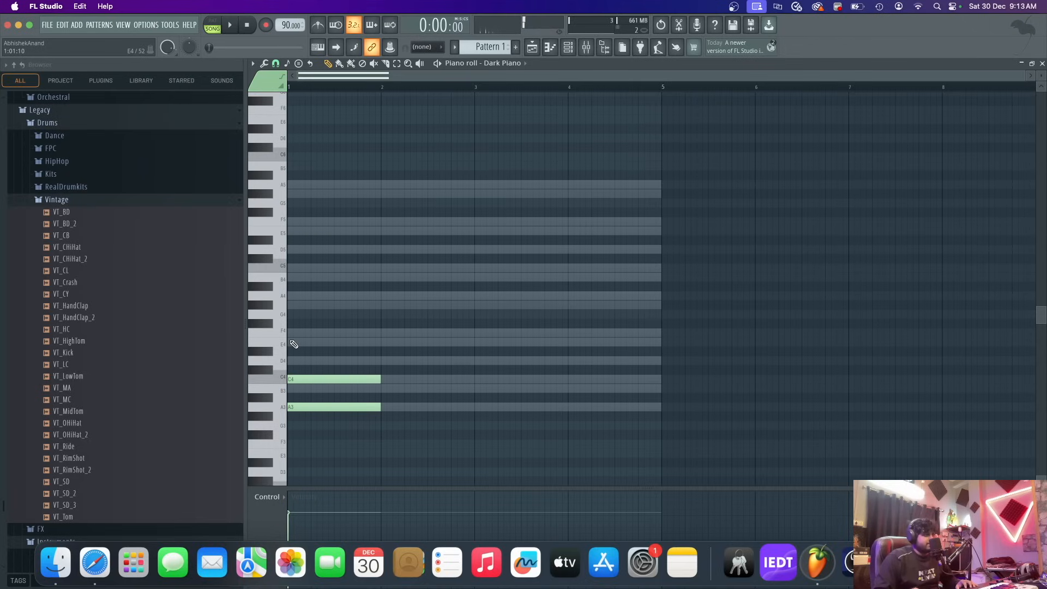
left_click(295, 344)
key("space")
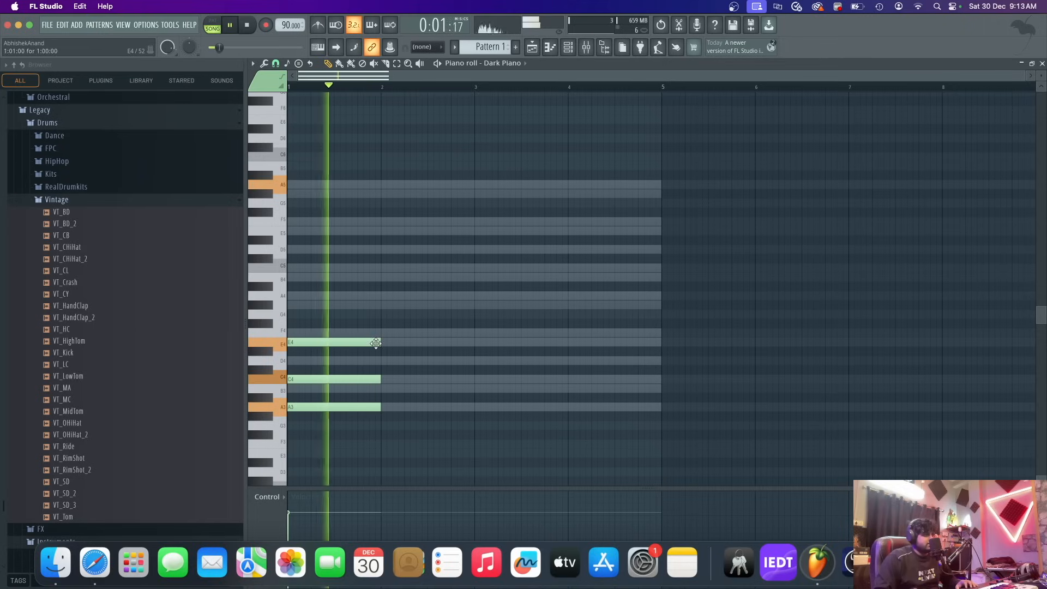
- Try a one-bar chord of B3, D4 and G#4 in bar 2
left_click(388, 388)
key("space")
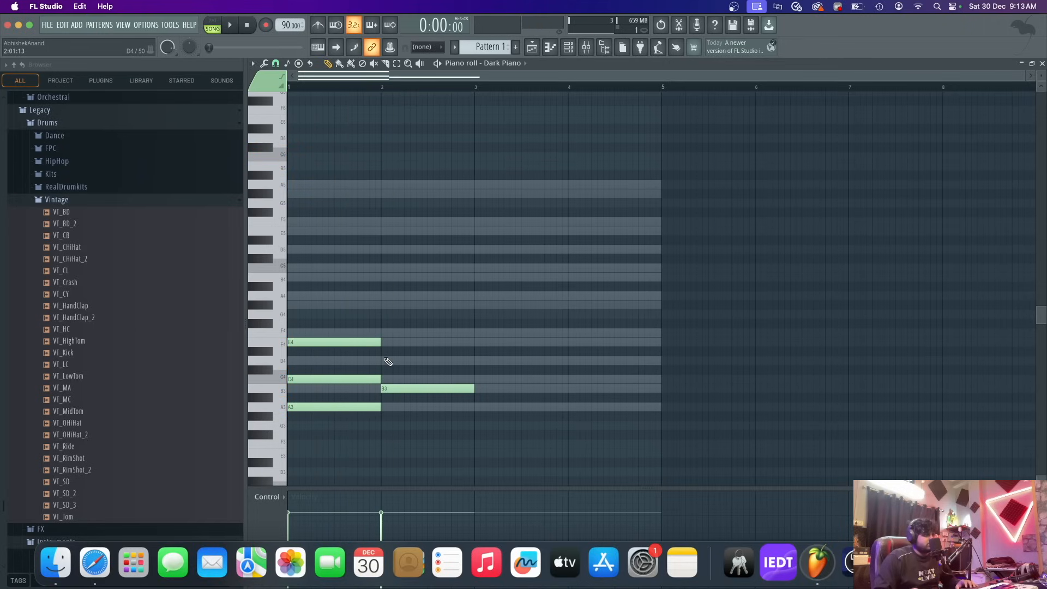
left_click(391, 360)
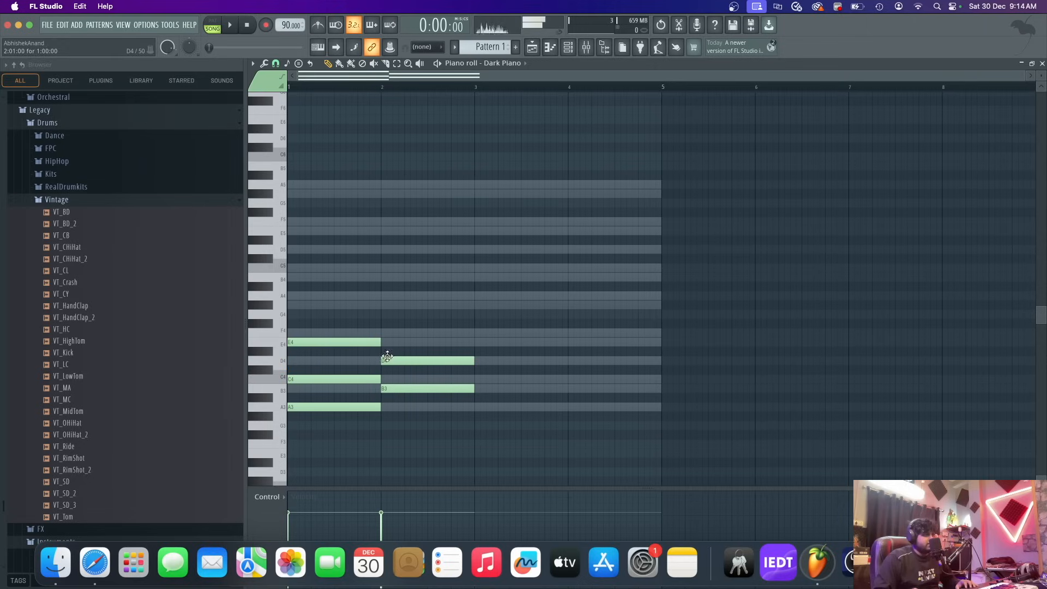
left_click_drag(388, 332, 388, 303)
scroll(410, 300, "down", 1)
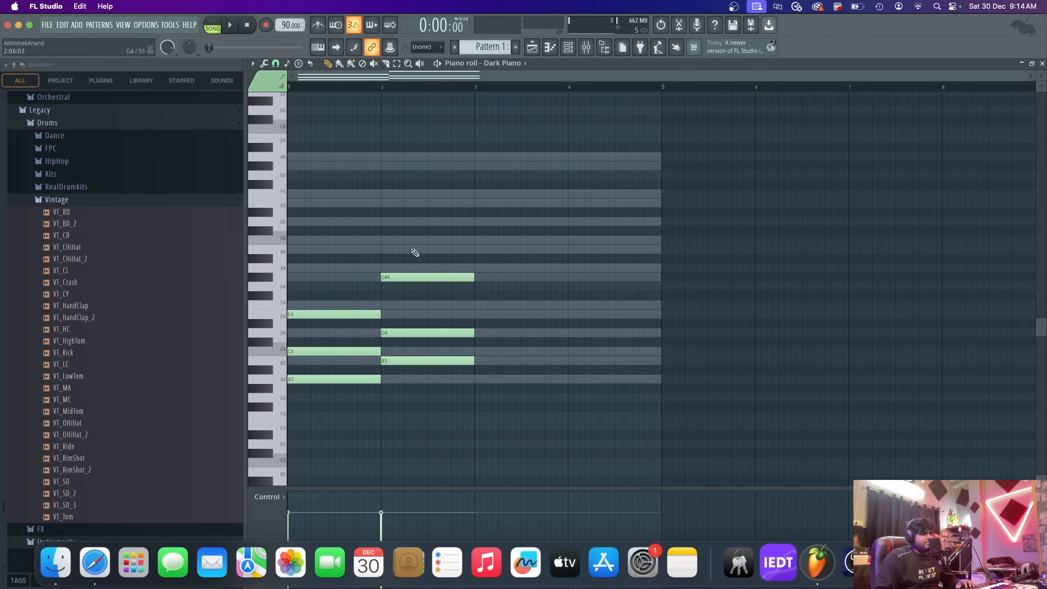
- Delete all three notes of the bar 2 chord
right_click(437, 361)
right_click(438, 333)
right_click(439, 277)
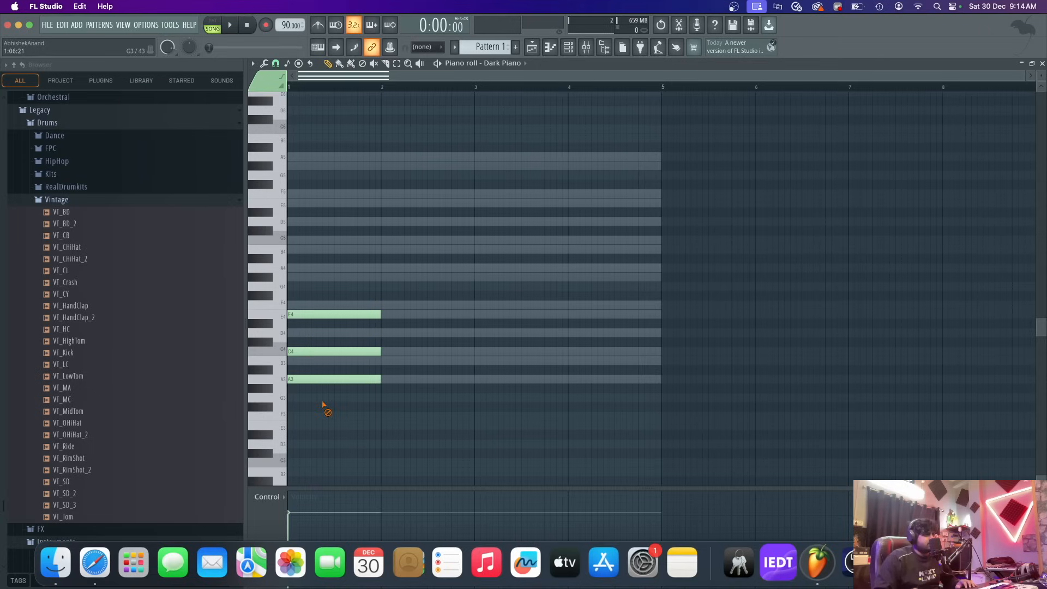
- Try raising the bar 1 chord's C4 to G#4 with playback, and move it back to C4
left_click_drag(332, 350, 337, 274)
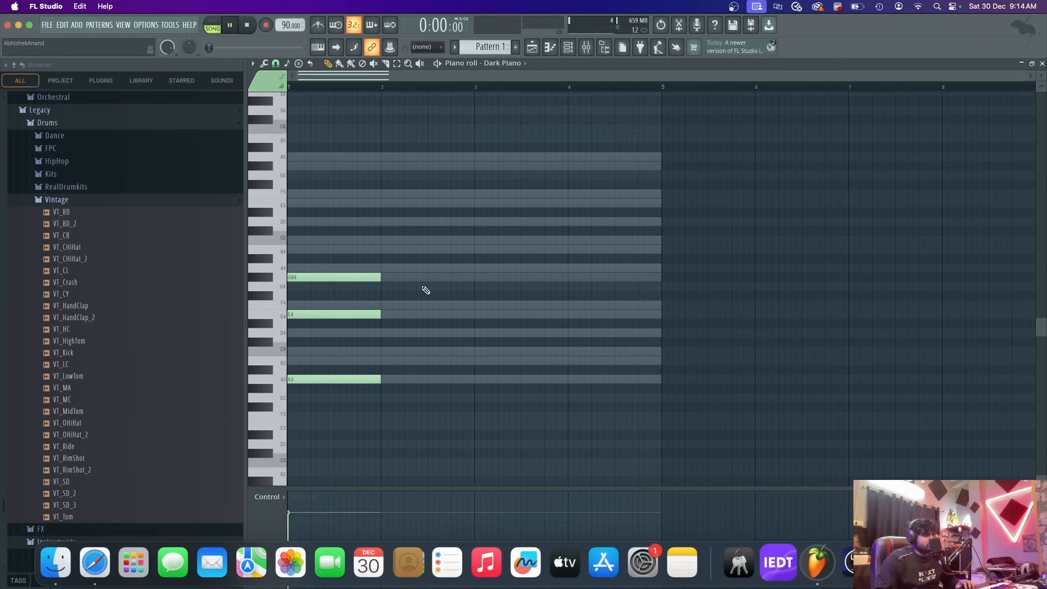
key("space")
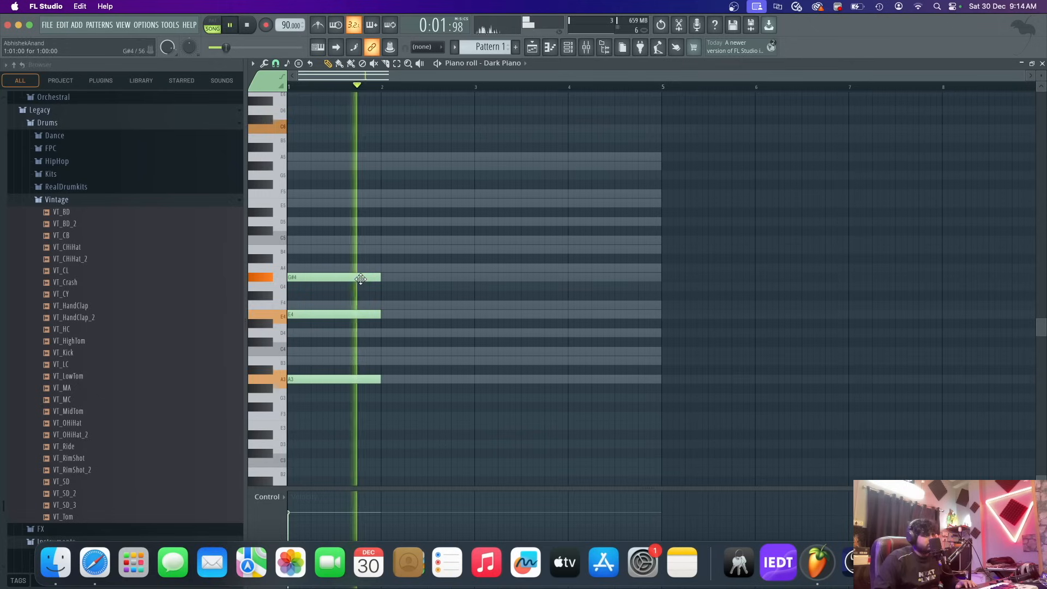
key("space")
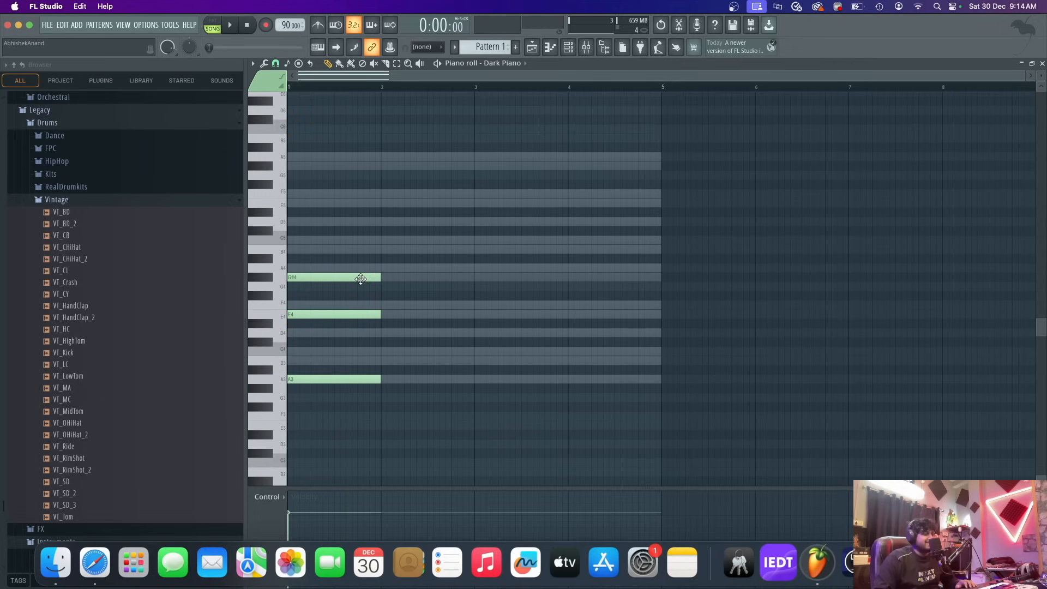
key("space")
key("space")
left_click_drag(361, 277, 352, 353)
- Open Pattern 2's Dark Piano melody from the playlist and examine its notes against the chord
left_click(567, 49)
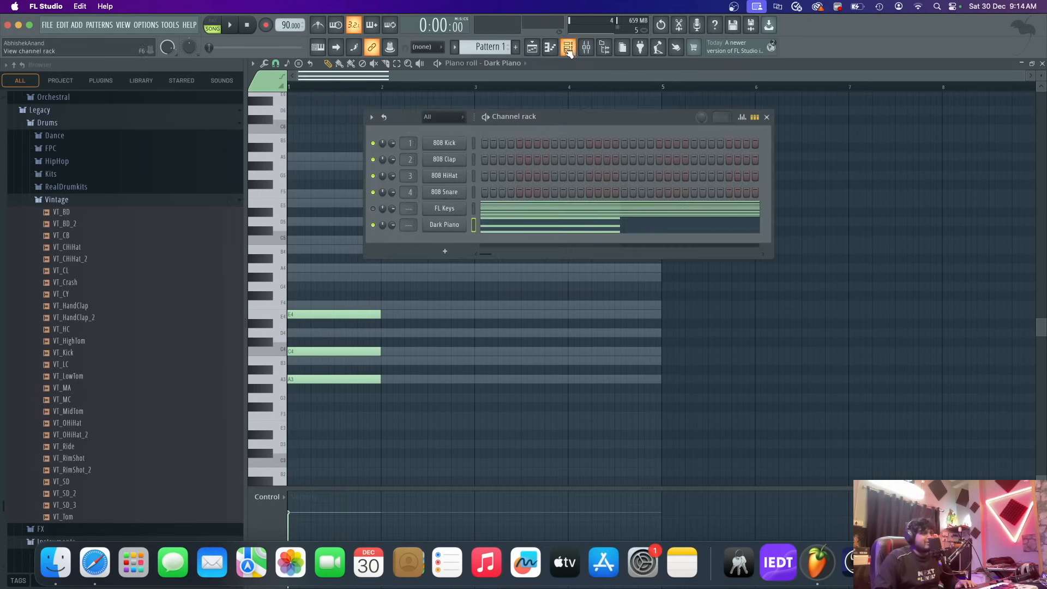
left_click(532, 48)
left_click(439, 114)
double_click(440, 114)
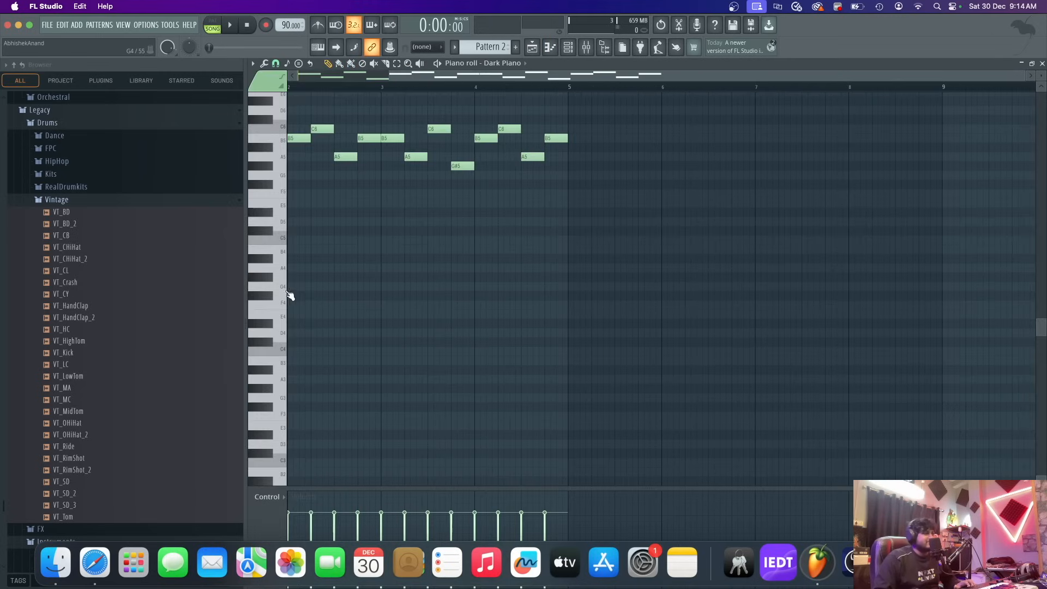
mouse_move(358, 166)
left_mouse_down()
mouse_move(370, 145)
mouse_move(363, 155)
left_mouse_up()
key("space")
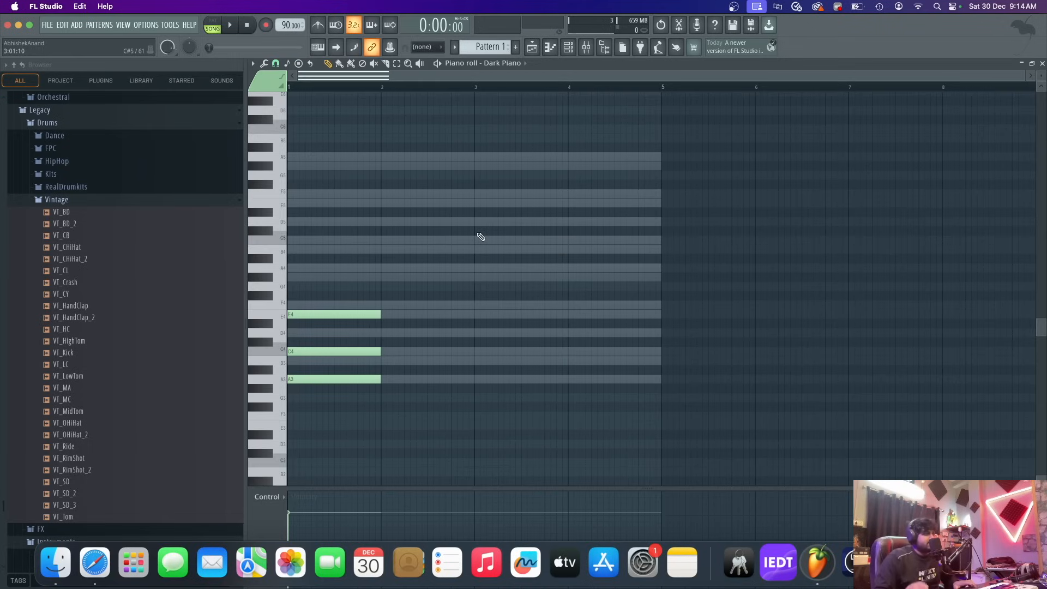
- Raise the whole bar 1 chord in Pattern 1 by one octave to A4, C5 and E5 and play it back
key("ctrl+a")
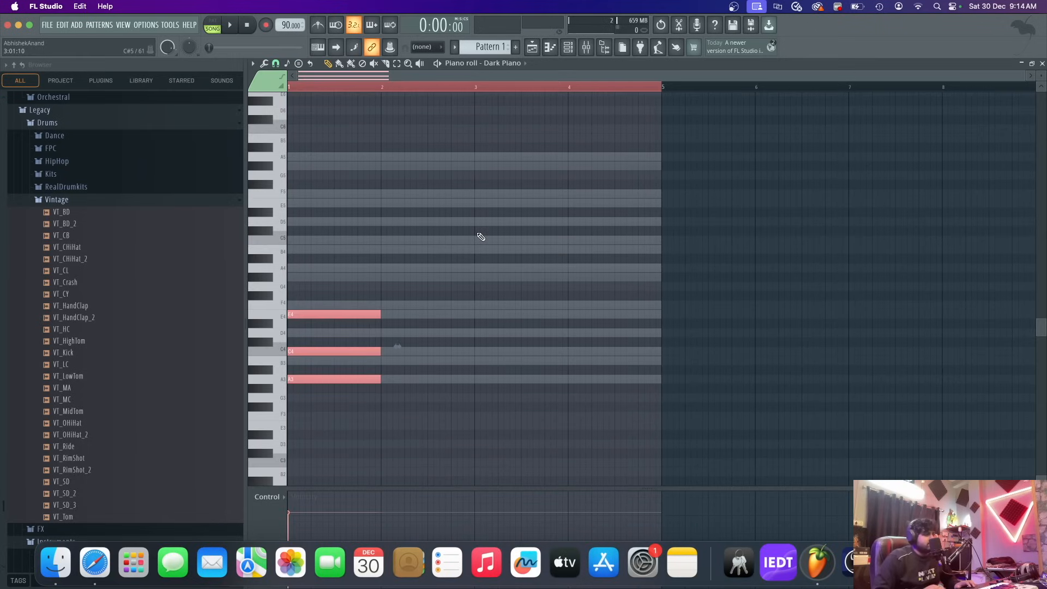
key("shift+Up")
key("shift+Up")
key("shift+Down")
key("shift+Down")
key("super+Up")
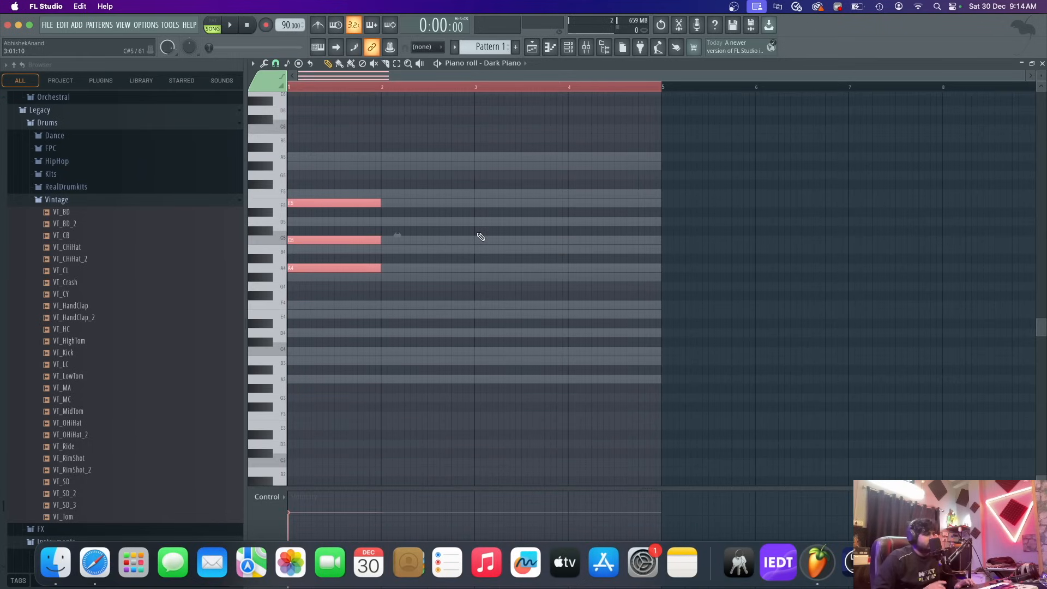
key("space")
- Try a one-bar chord of G#4, C5 and E5 in bar 2 and play it with the melody
left_click(386, 277)
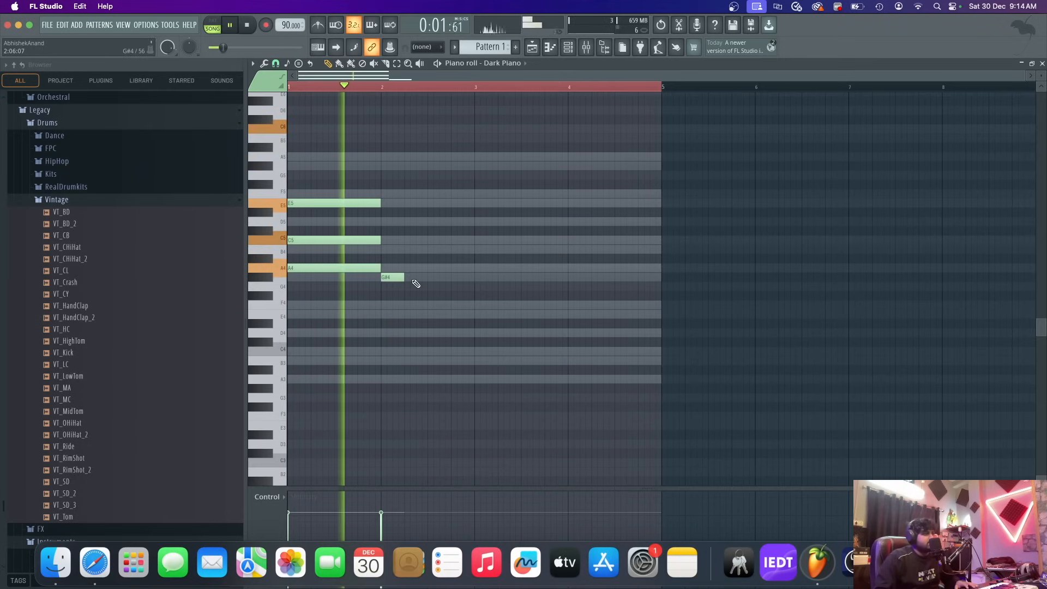
left_click_drag(404, 277, 467, 276)
key("space")
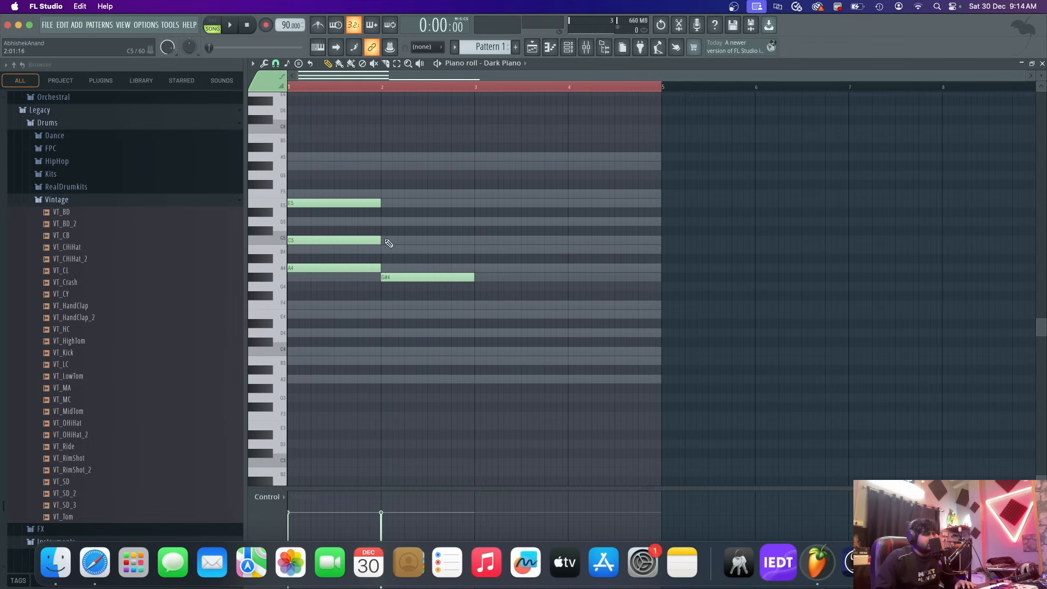
left_click(389, 242)
left_click(386, 206)
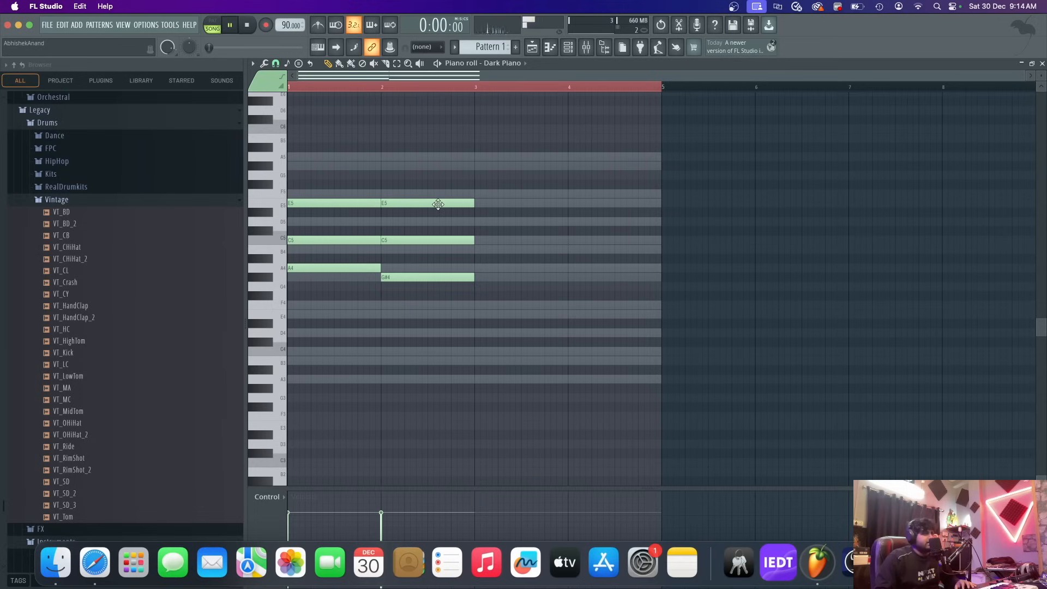
key("space")
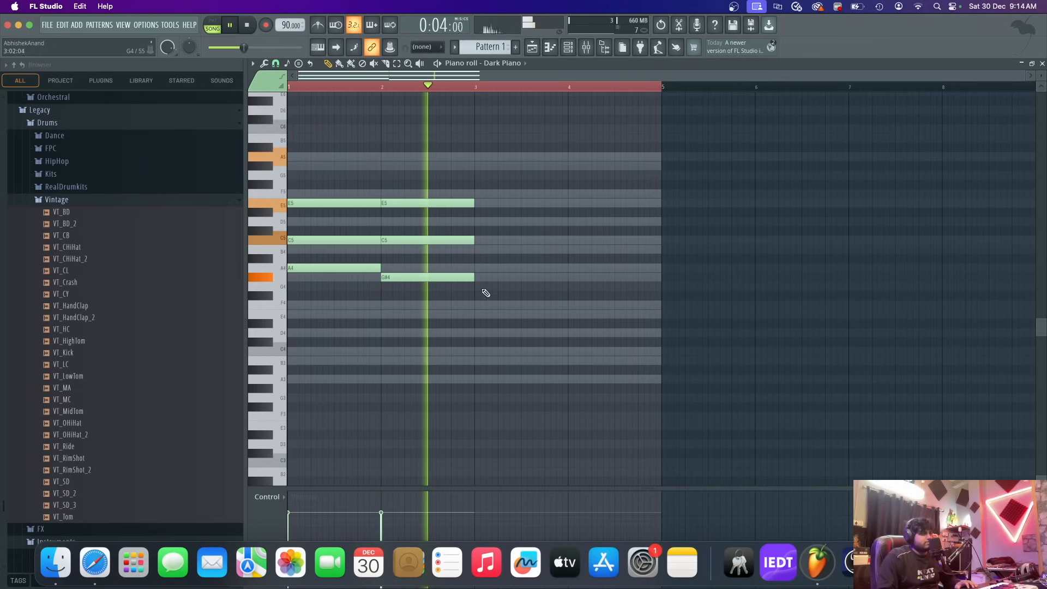
- Try a one-bar chord of B4, D5 and G#5 in bar 3 and listen to it
left_click(480, 249)
left_click(480, 222)
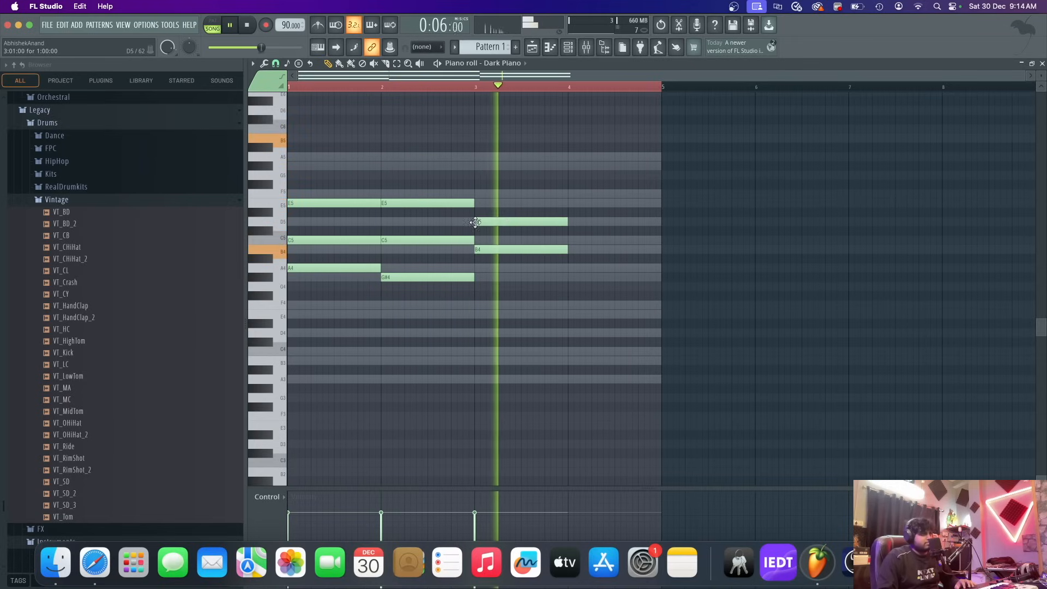
left_click(480, 194)
key("space")
key("space")
left_click_drag(513, 194, 511, 165)
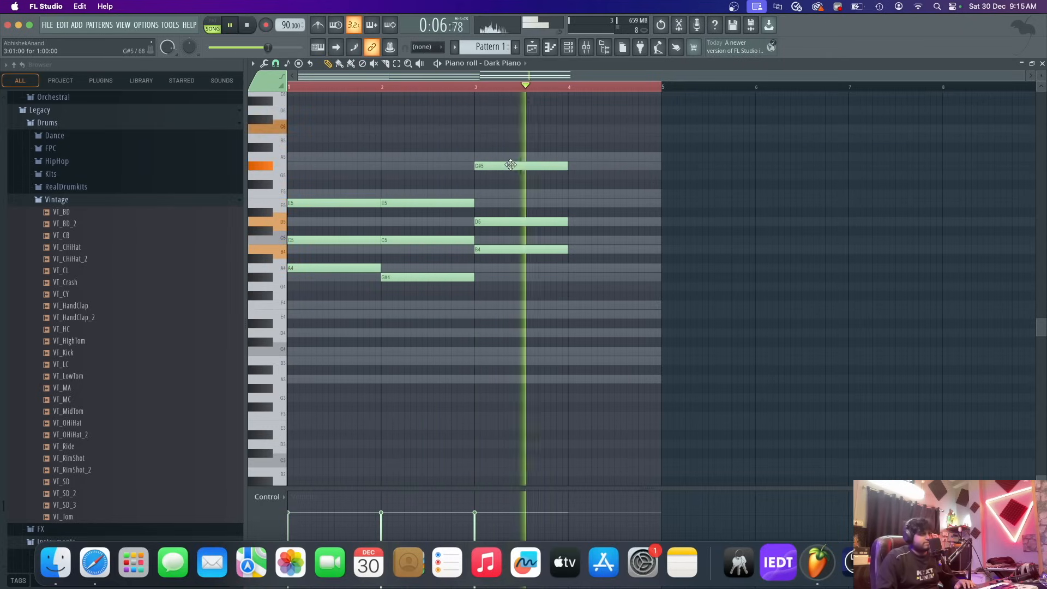
key("space")
- Delete the chords in bars 2 and 3, including a retried G#4 note in bar 2
right_click(511, 165)
right_click(519, 222)
right_click(522, 249)
right_click(443, 277)
right_click(442, 240)
right_click(438, 205)
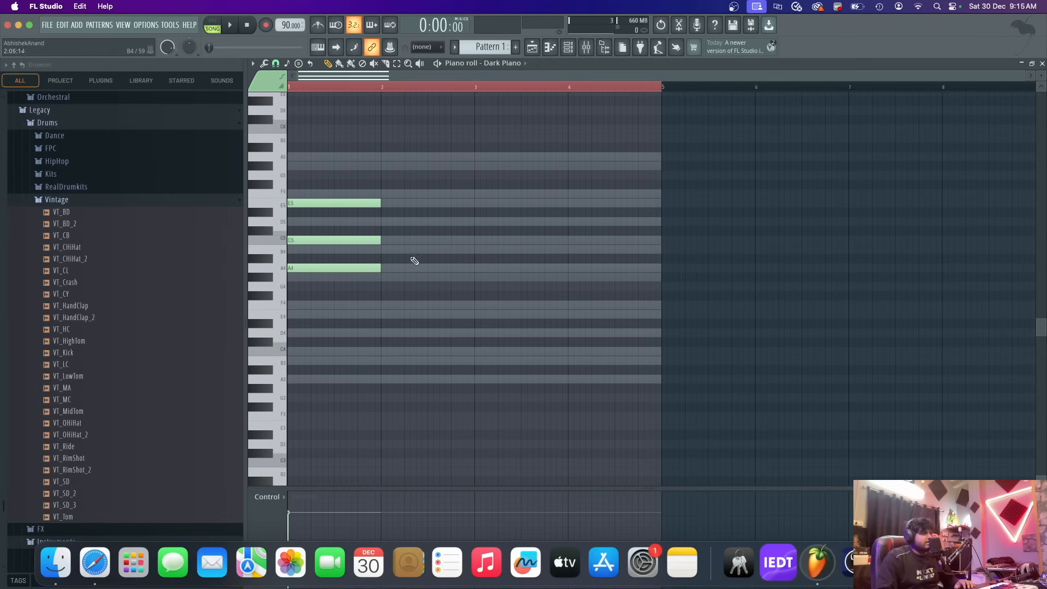
left_click(382, 278)
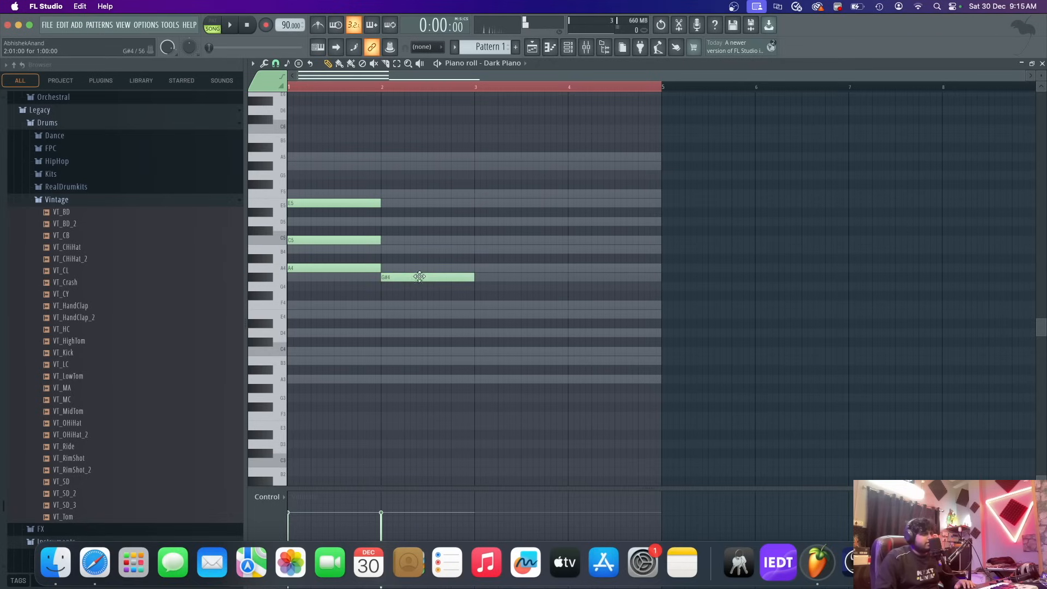
right_click(411, 279)
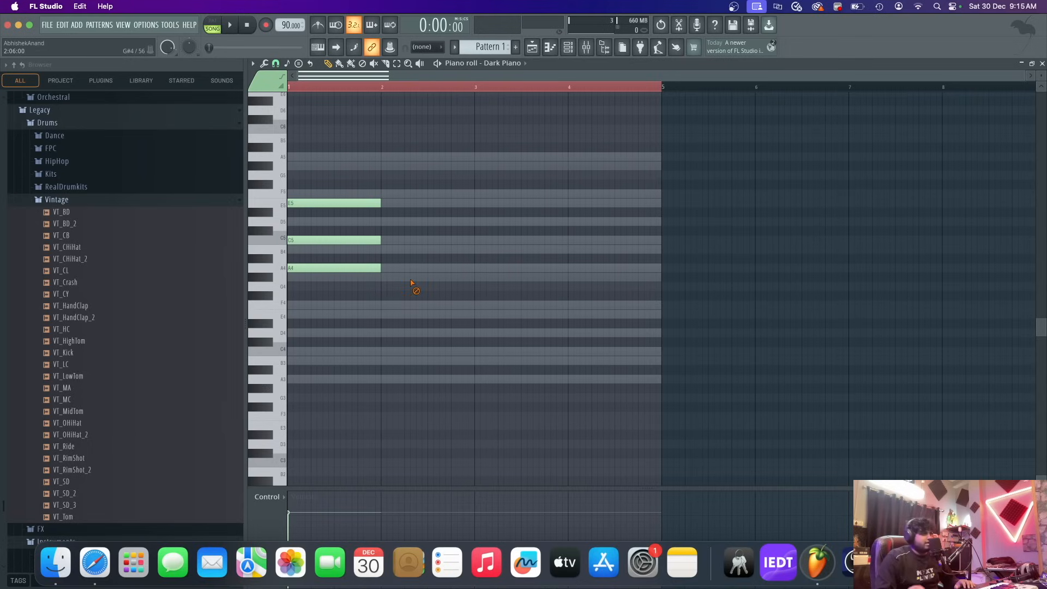
- Draw a one-bar chord of F4, A4 and C5 in bar 2 and play it with the melody
left_click(389, 306)
left_click(389, 268)
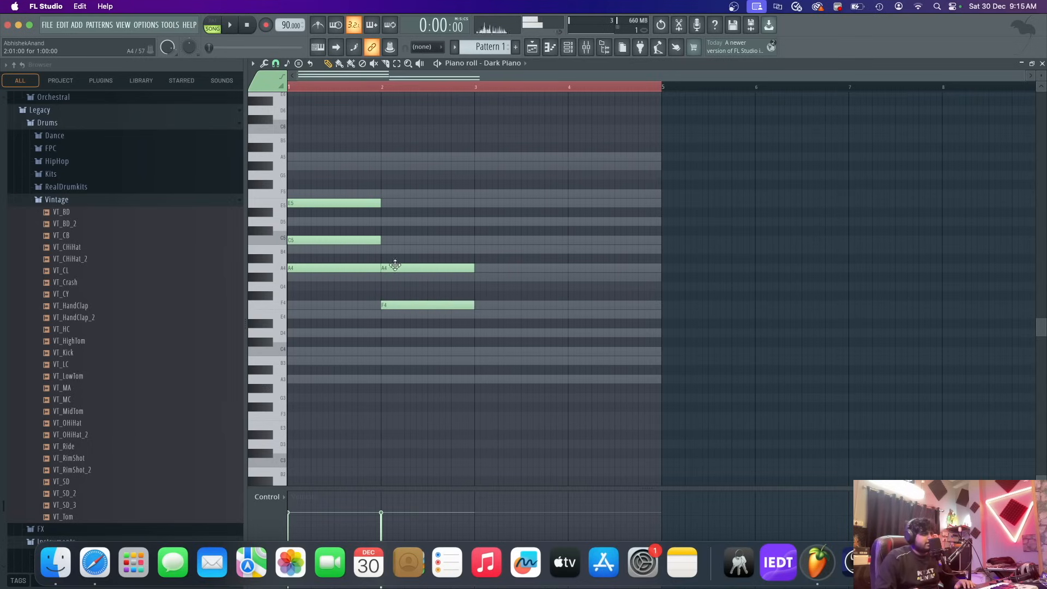
left_click(388, 241)
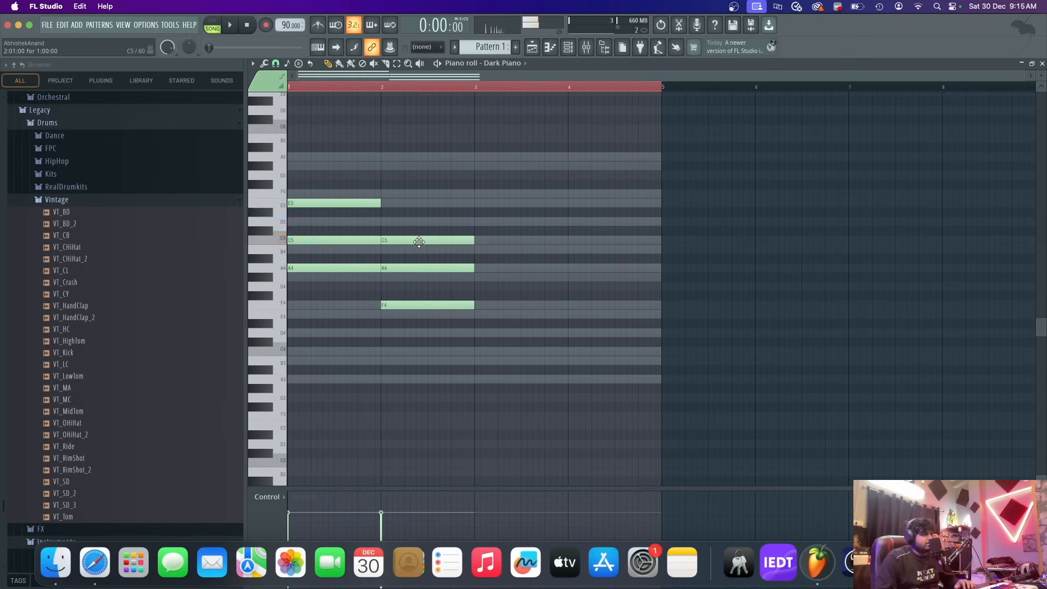
key("space")
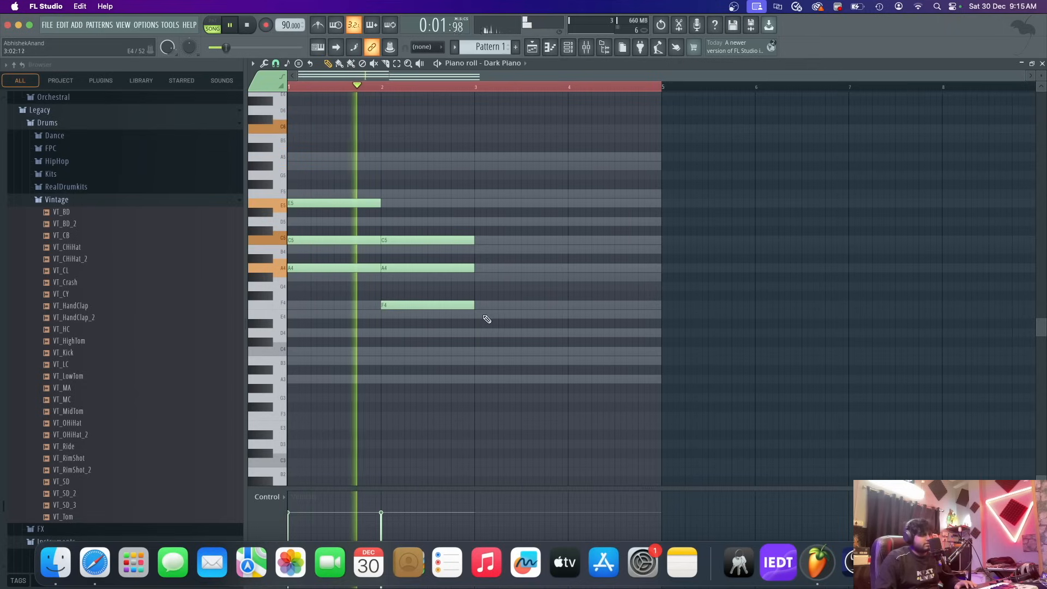
- Draw a one-bar chord of E4, G#4 and B4 in bar 3 and play it with the melody
left_click(485, 315)
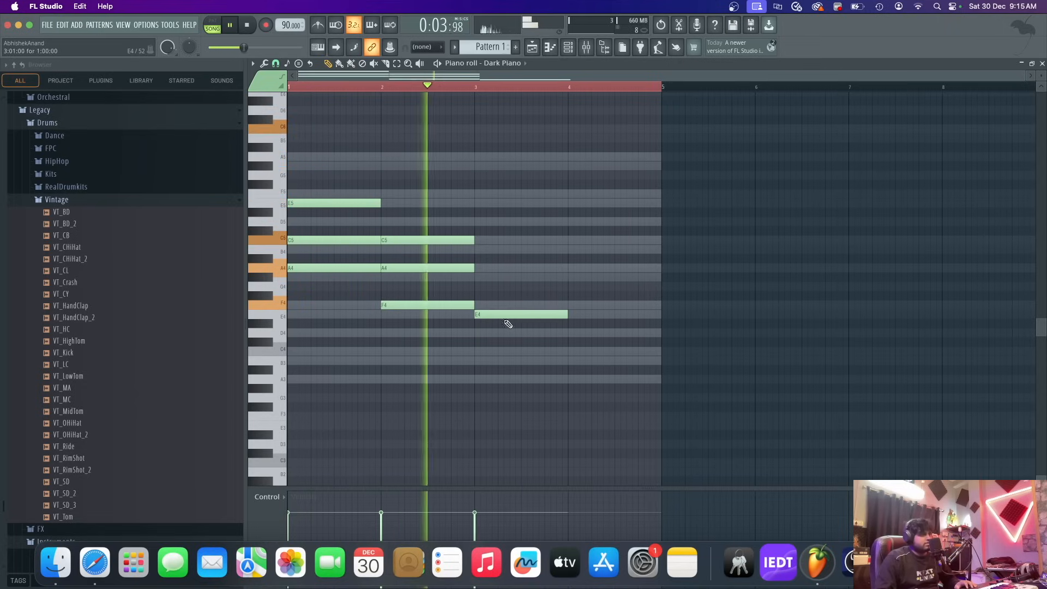
left_click(481, 277)
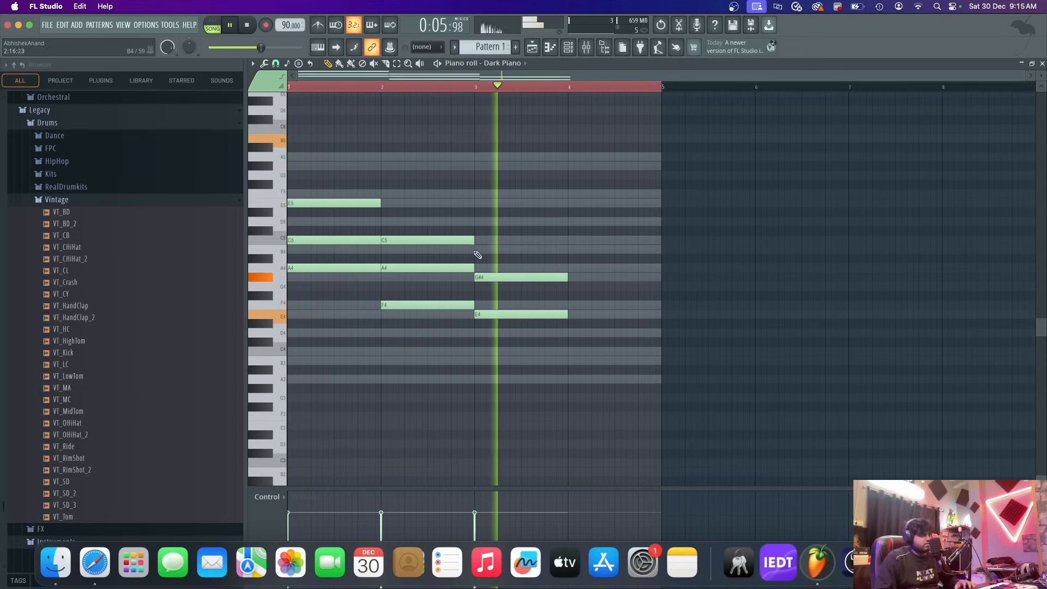
key("space")
left_click(519, 250)
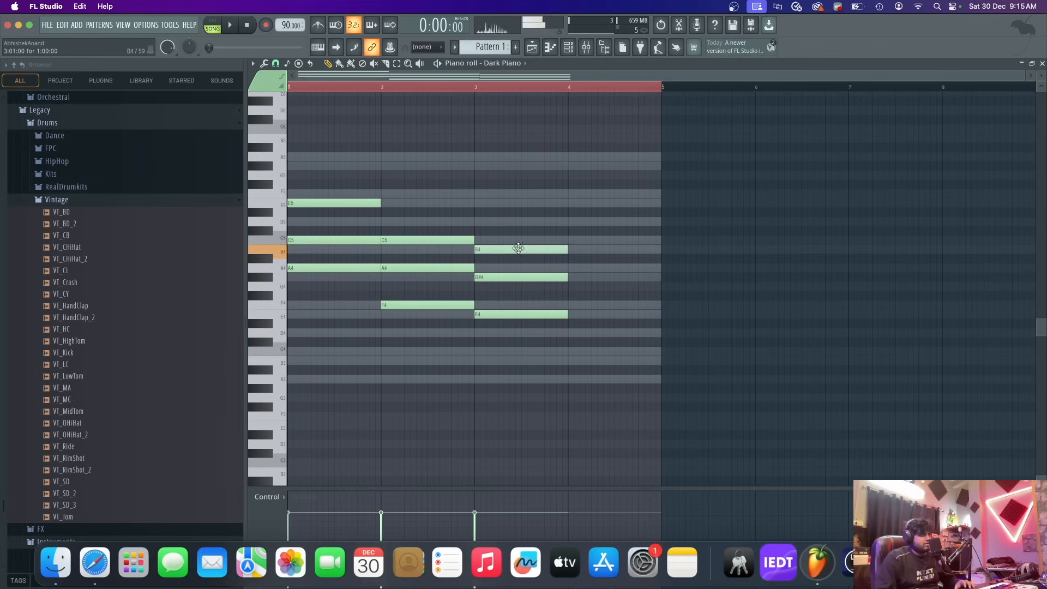
left_click(460, 87)
key("space")
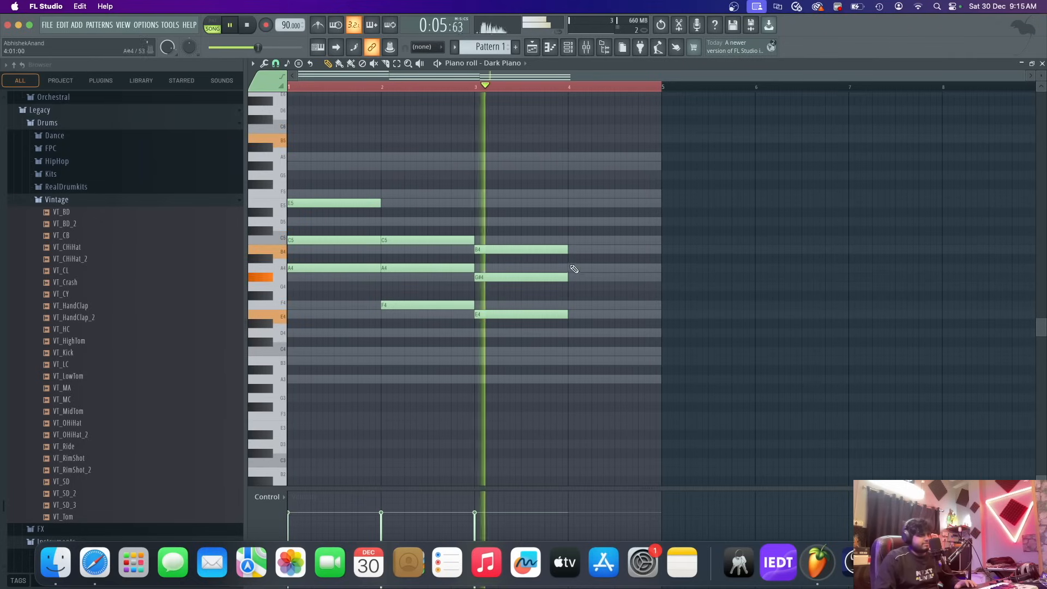
- Draw a one-bar chord of G#4, C5 and E5 in bar 4
left_click(577, 277)
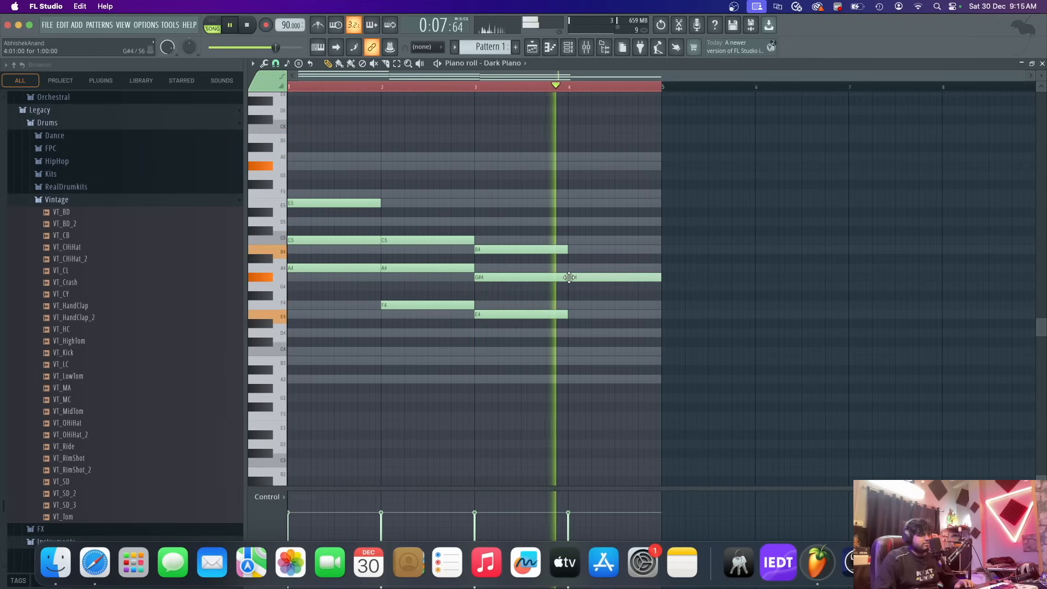
key("space")
left_click(610, 240)
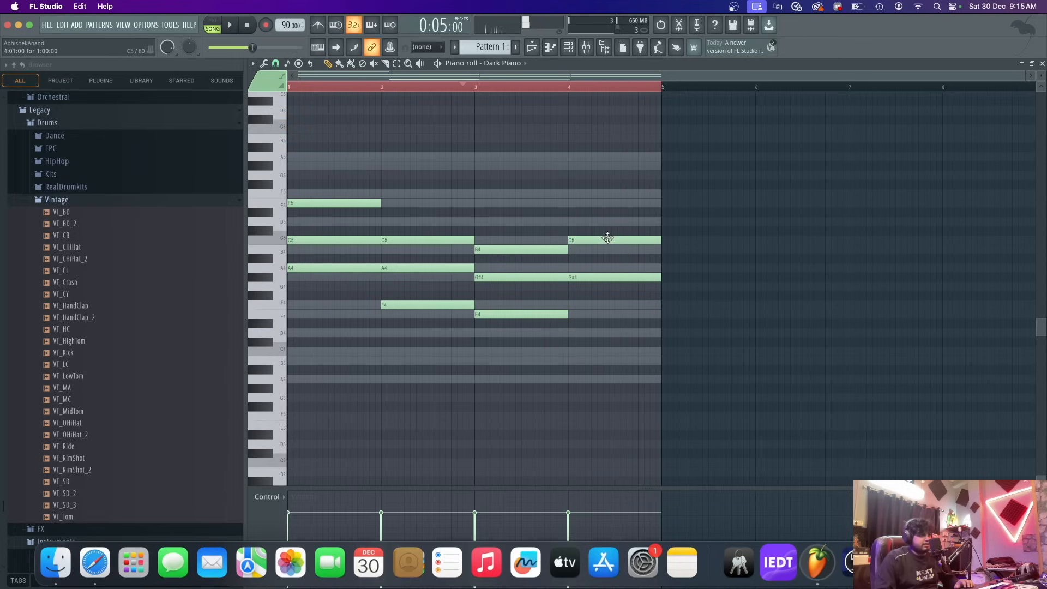
left_click(571, 205)
- Examine the Pattern 2 melody in the piano roll and return to the playlist
left_click(532, 48)
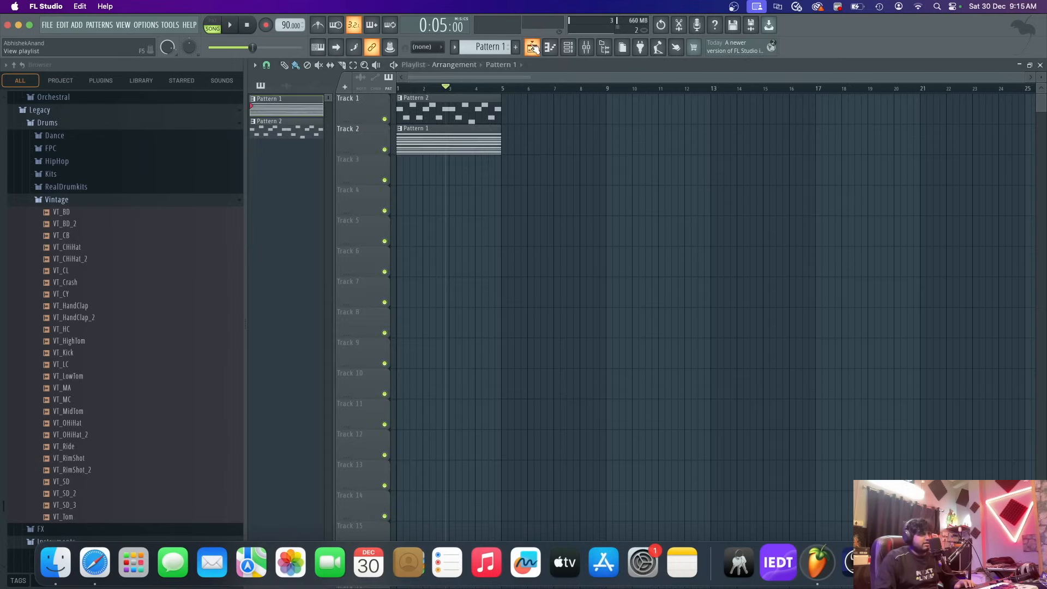
double_click(448, 109)
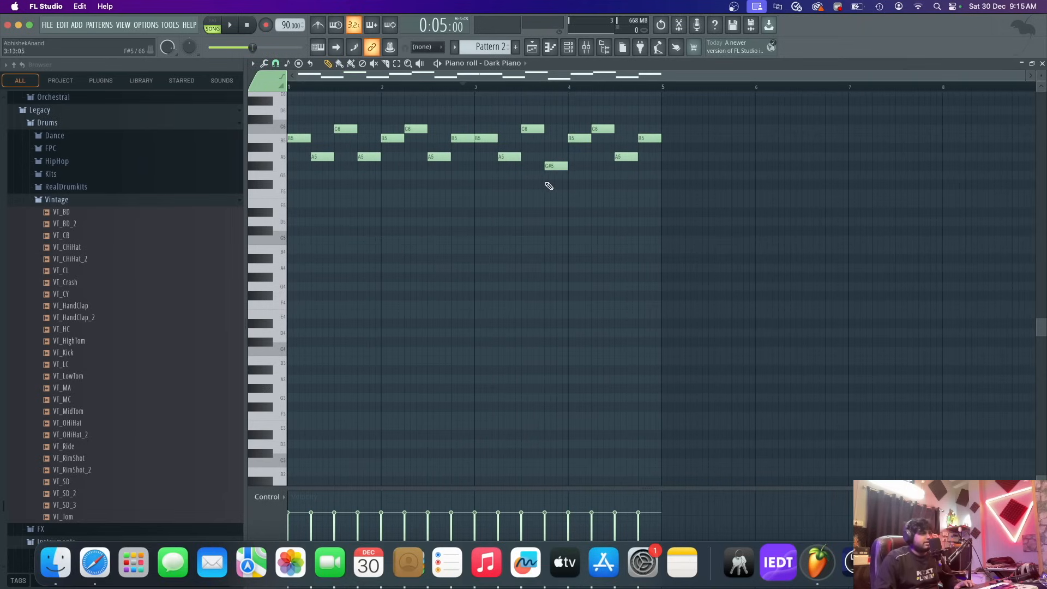
left_click(533, 48)
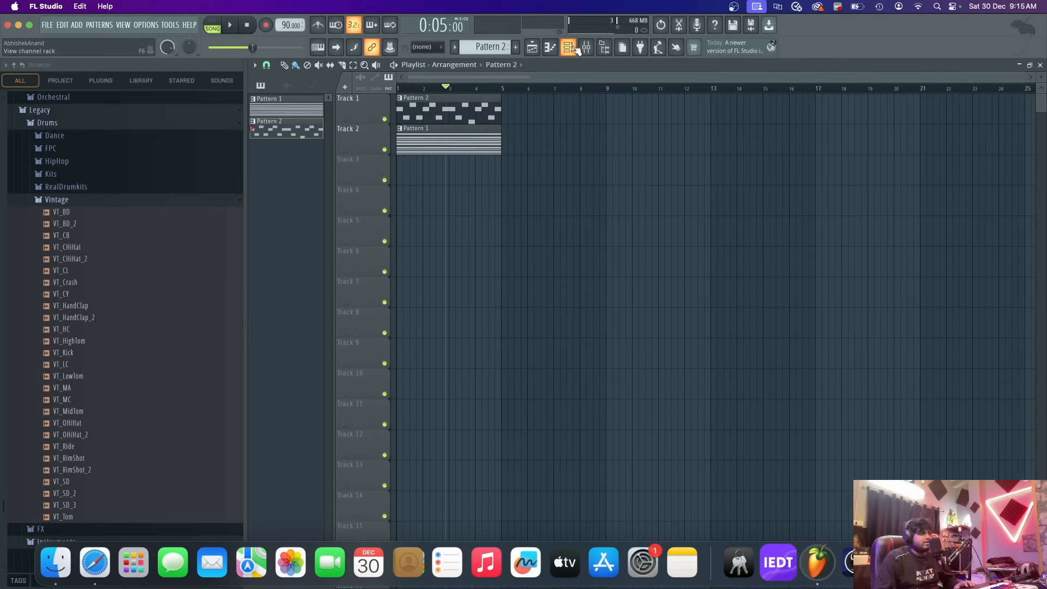
- Move the Dark Piano chords from Pattern 1 into Pattern 4 and play them in pattern mode
left_click(568, 48)
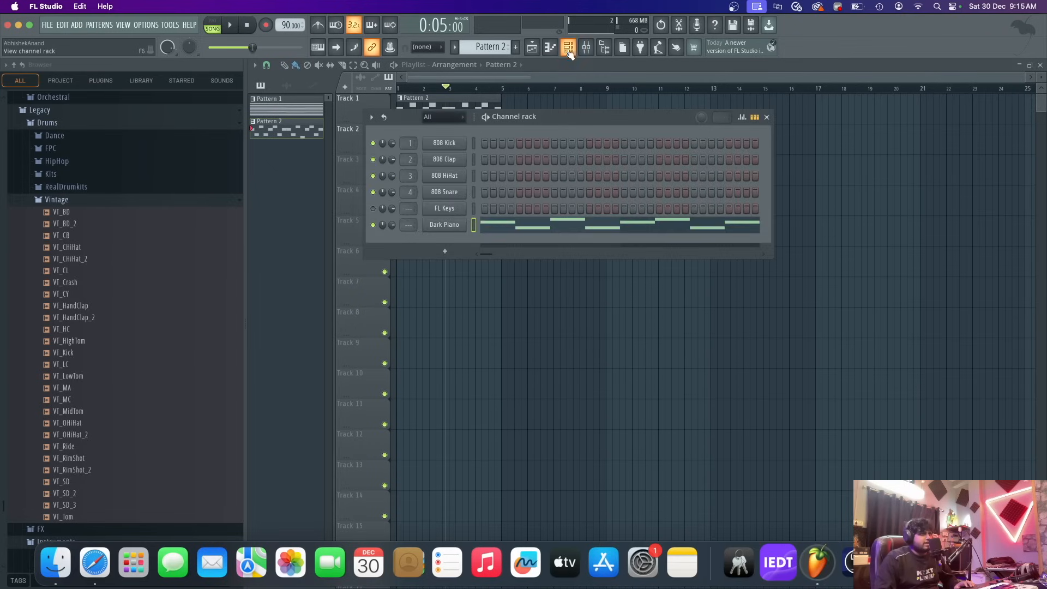
scroll(493, 50, "down", 1)
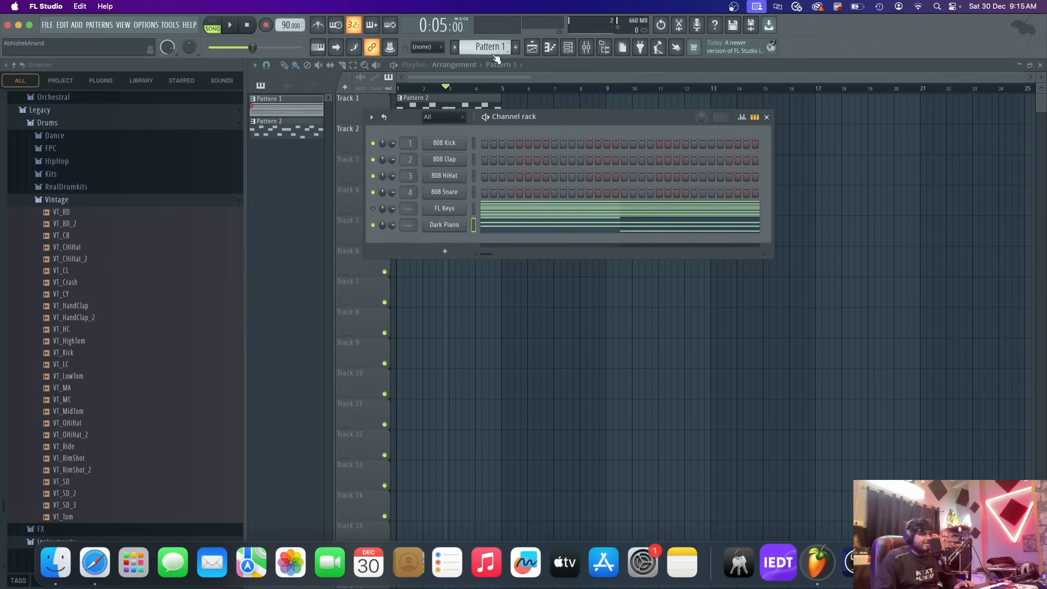
right_click(454, 225)
left_click(587, 226)
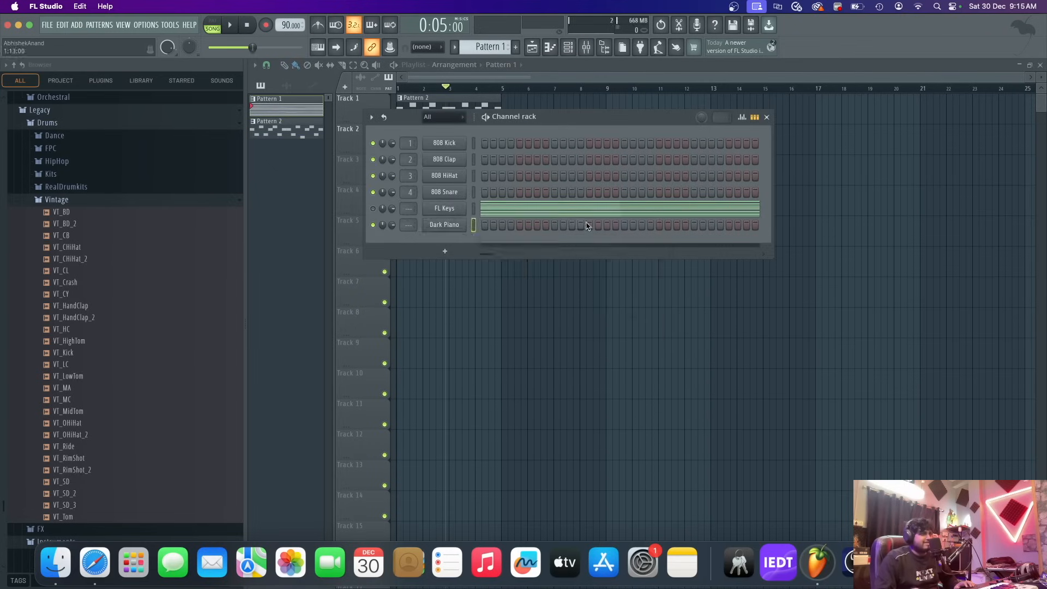
scroll(478, 42, "down", 3)
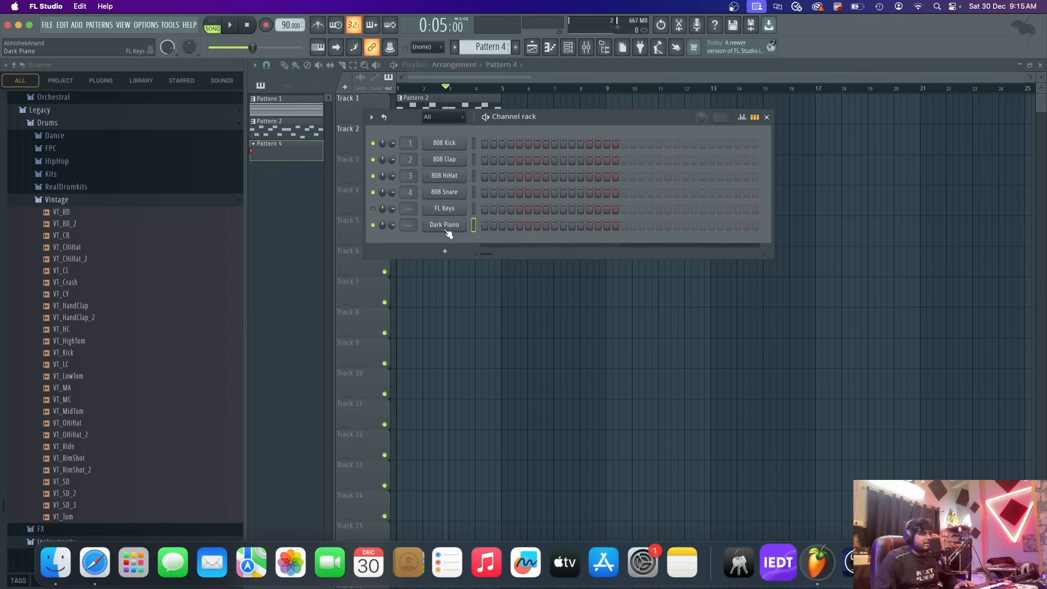
right_click(440, 225)
left_click(570, 258)
key("space")
key("space")
key("l")
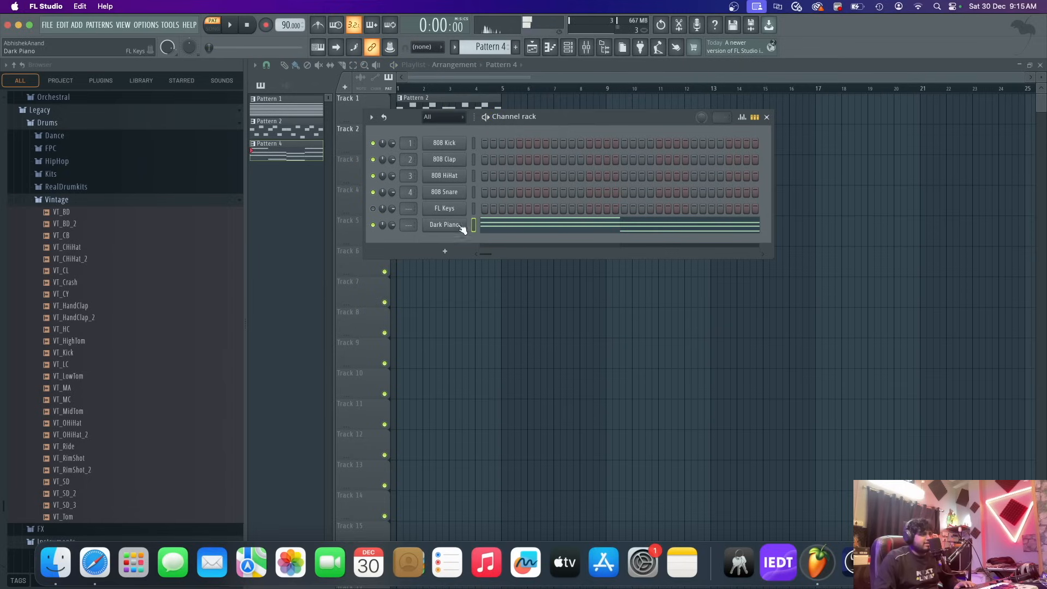
- Replace the Dark Piano instrument with FLEX and load the Cellos Sustain preset from the Essential Strings pack
right_click(446, 225)
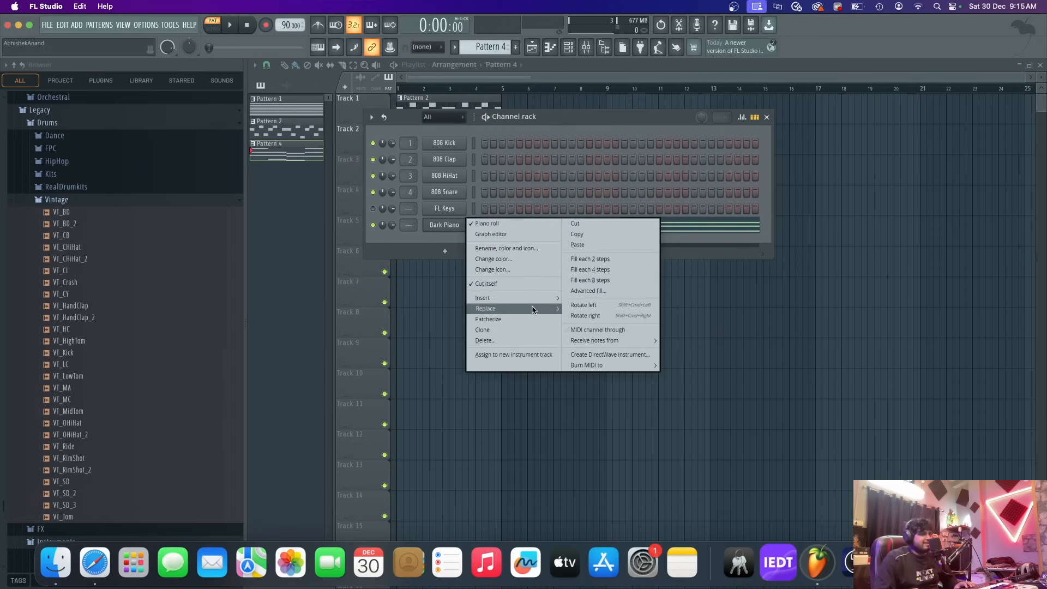
mouse_move(491, 309)
left_click(610, 38)
type("flex")
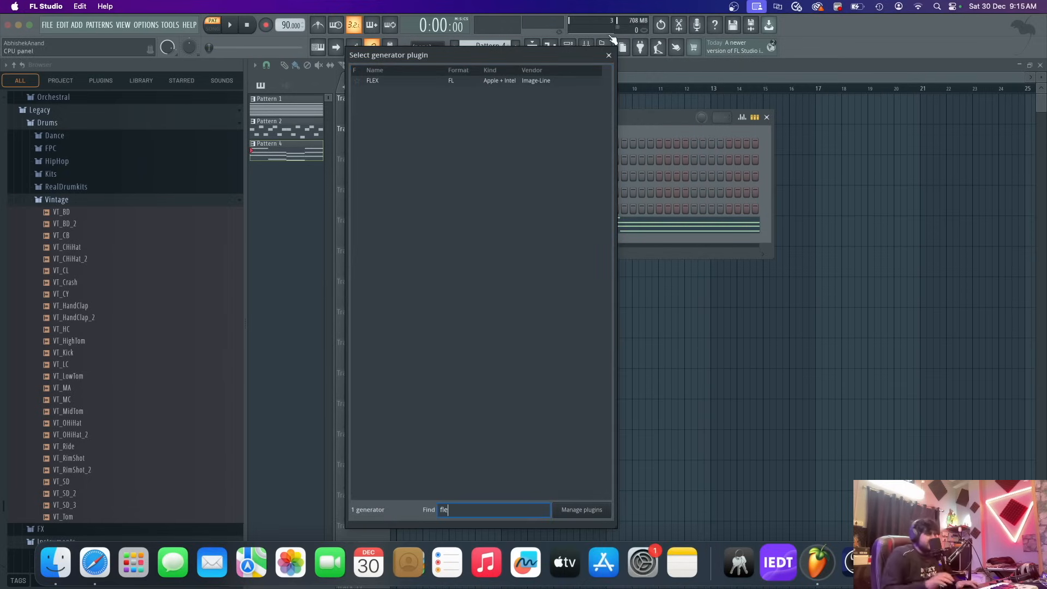
left_click(547, 82)
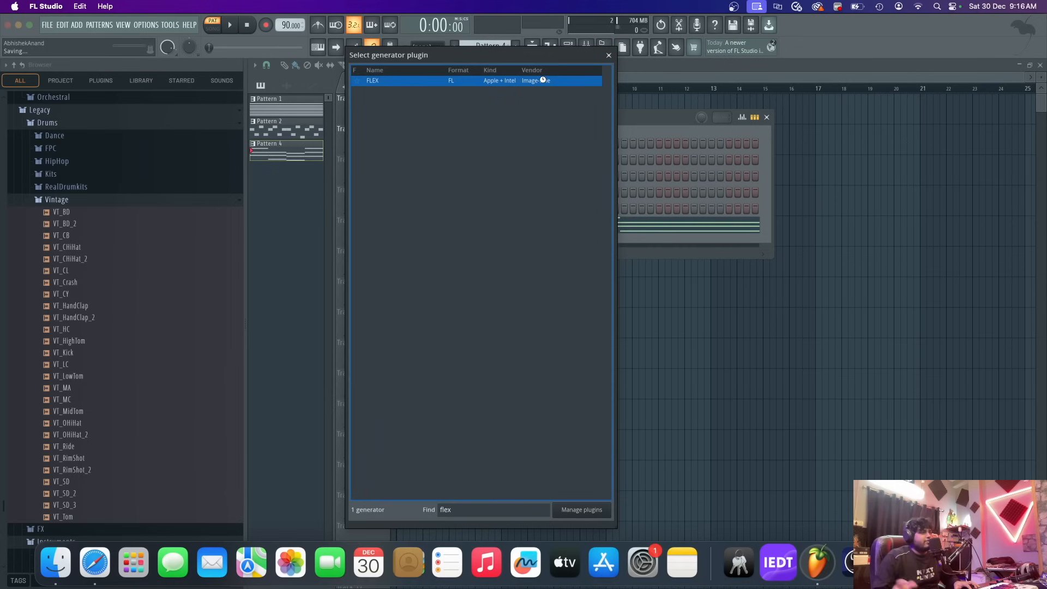
double_click(547, 82)
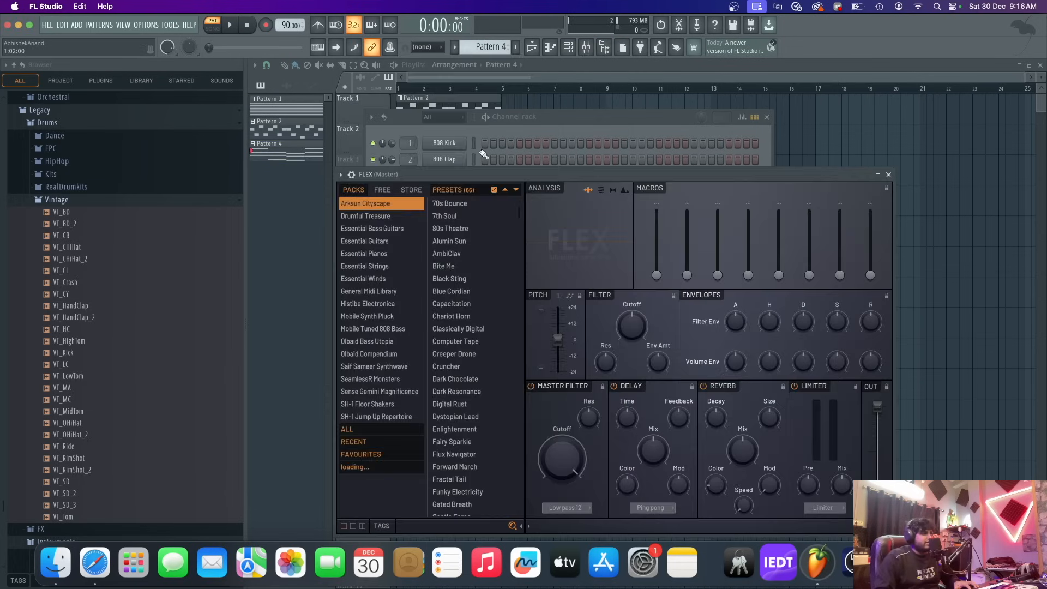
left_click(395, 268)
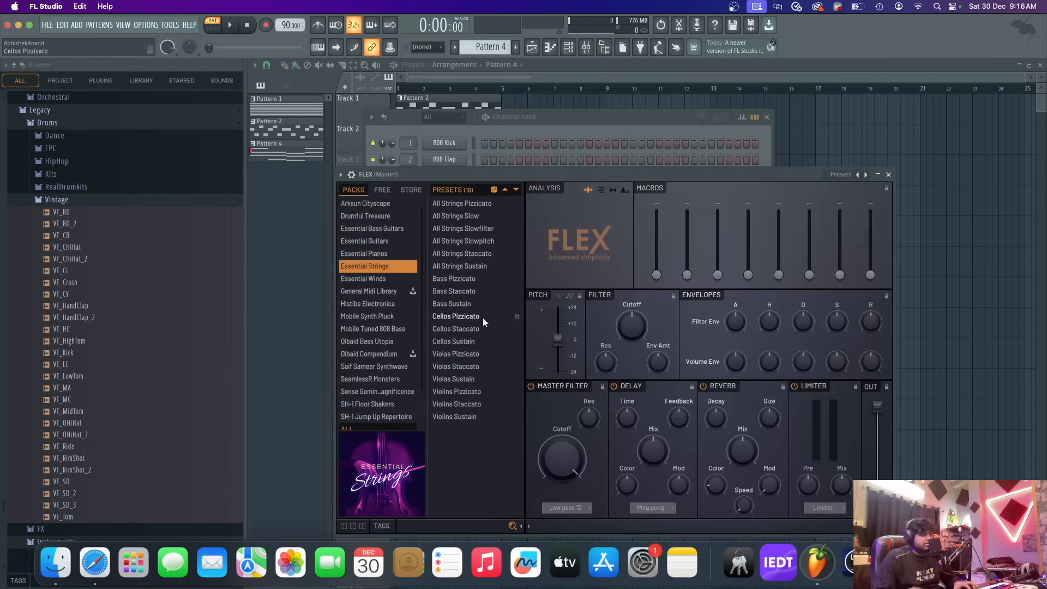
left_click(459, 341)
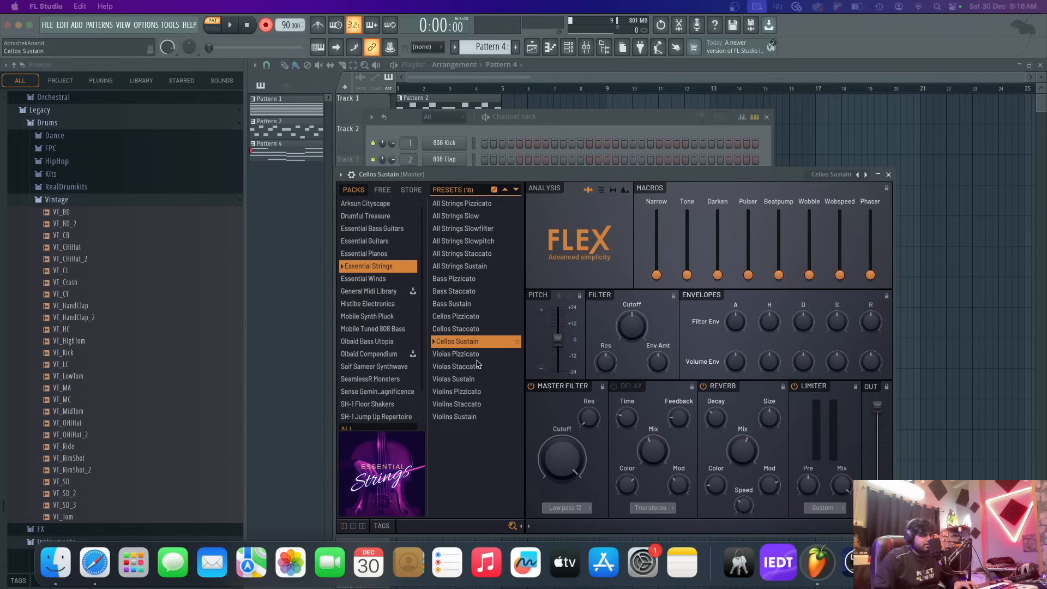
- Check the sad-song instrument suggestions in Safari, return to FL Studio and load FLEX's Violas Sustain preset
left_click(95, 564)
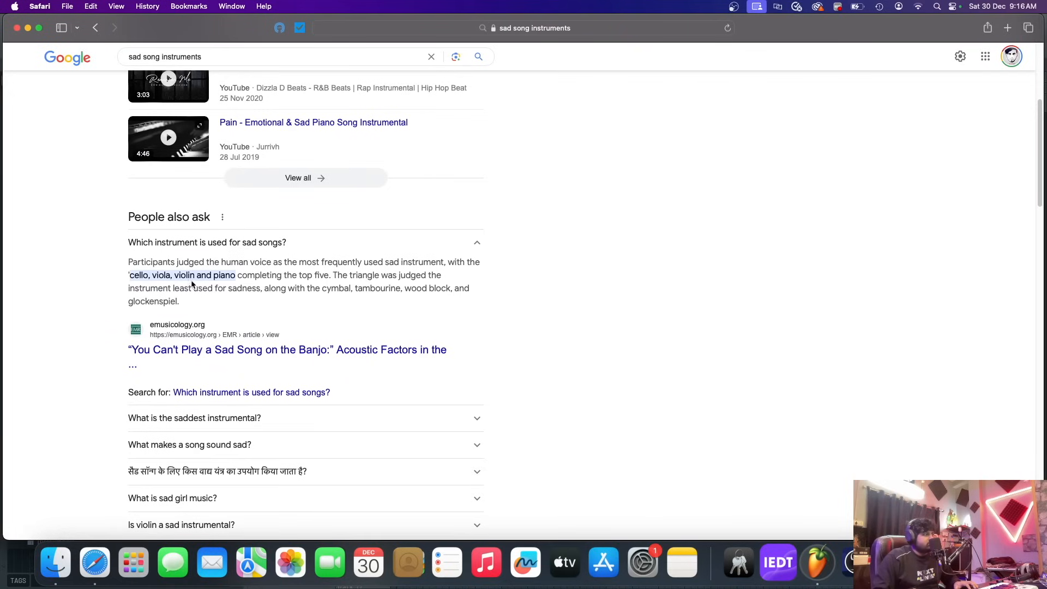
left_click(817, 562)
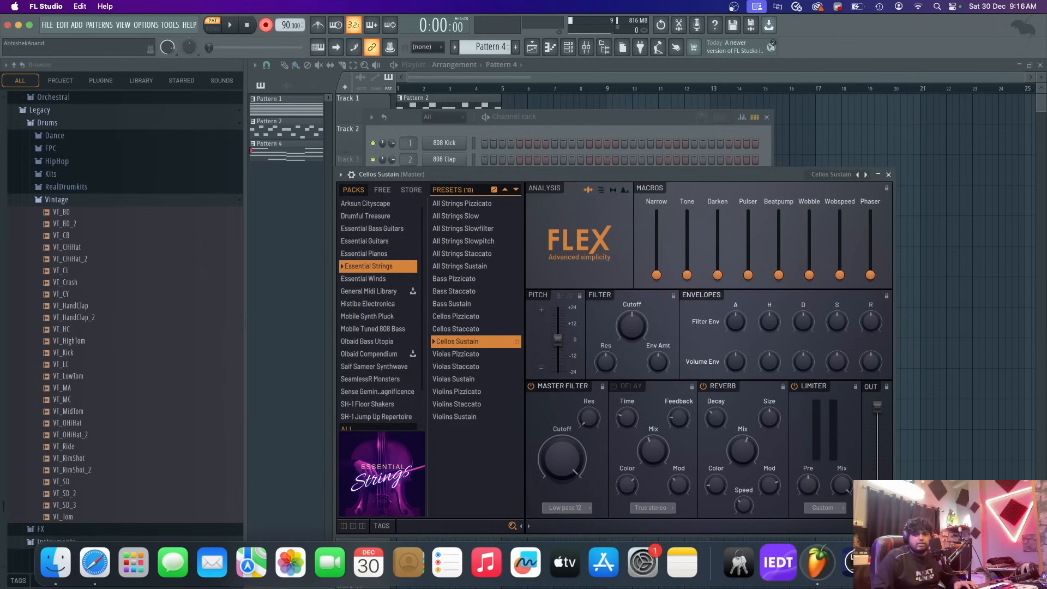
left_click(469, 377)
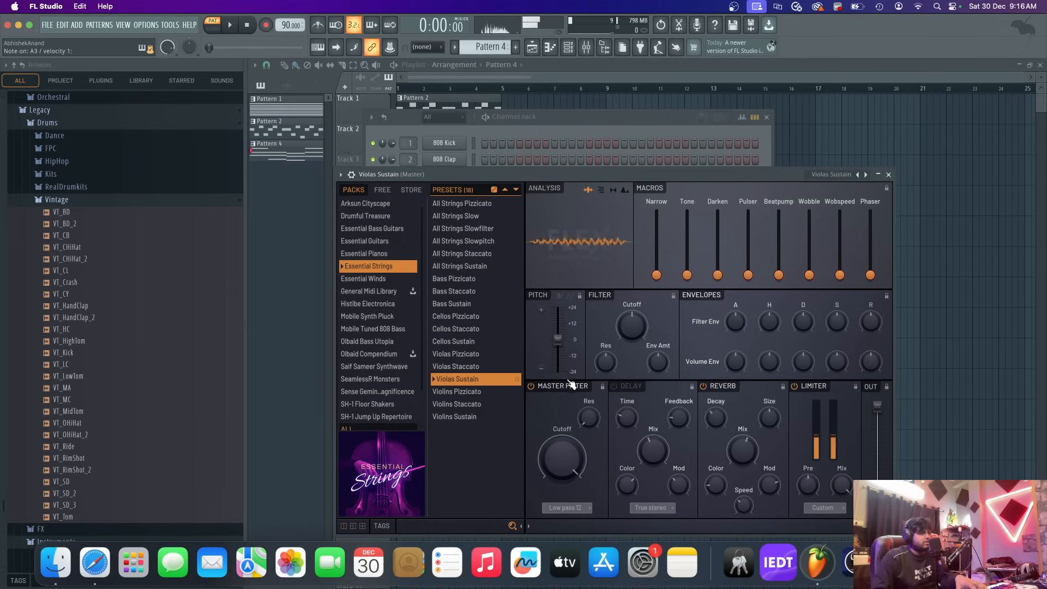
left_click(888, 174)
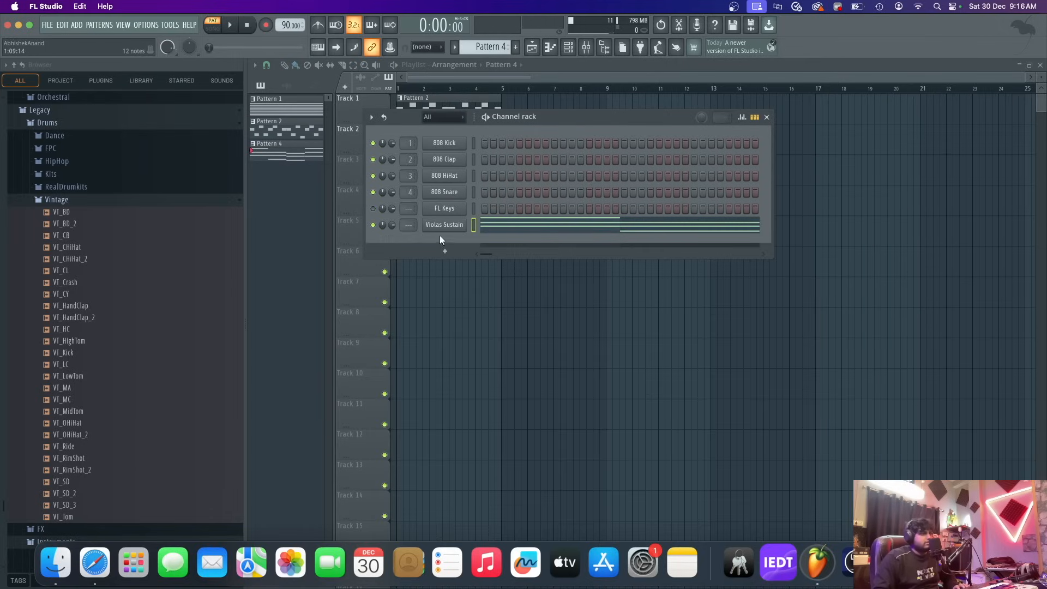
- Listen to the Pattern 4 chords with the Violas Sustain preset
key("space")
left_click(444, 224)
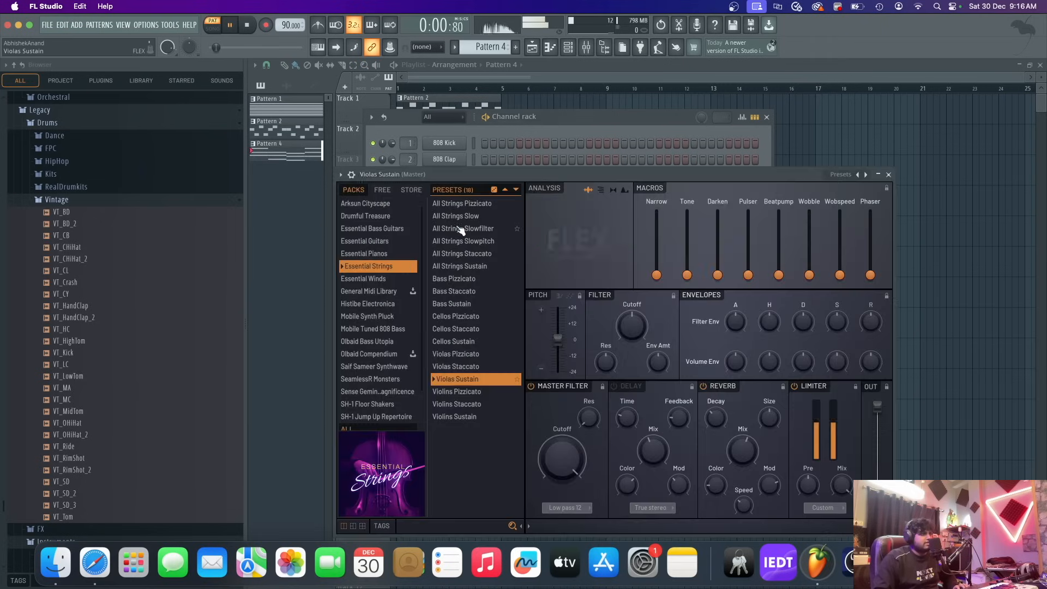
left_click(248, 26)
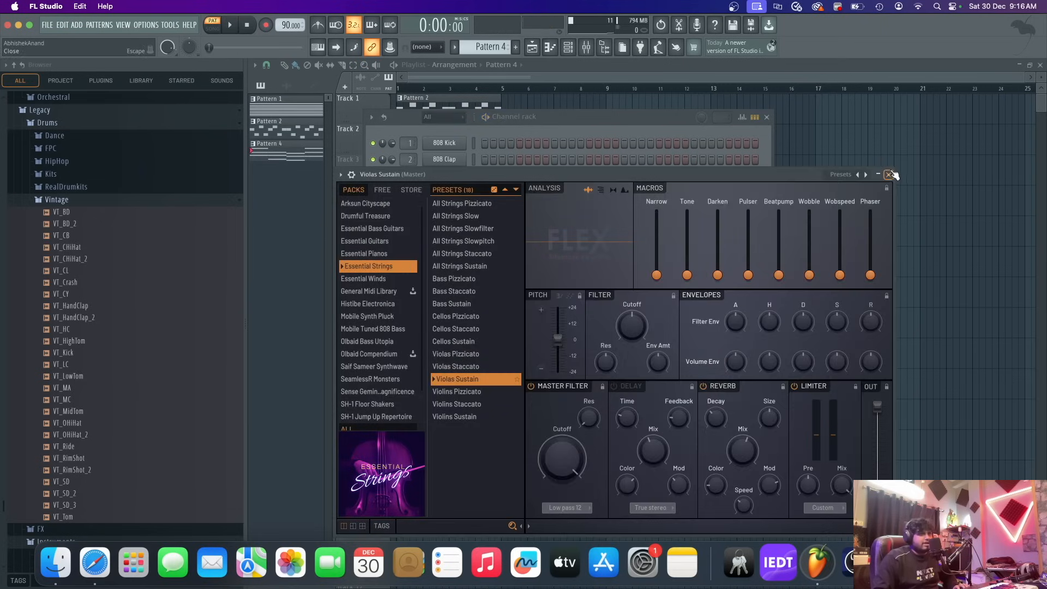
left_click(889, 175)
- Raise the middle note of each Pattern 4 chord by one octave: to C6, A5, G#5 and C6
left_click(555, 228)
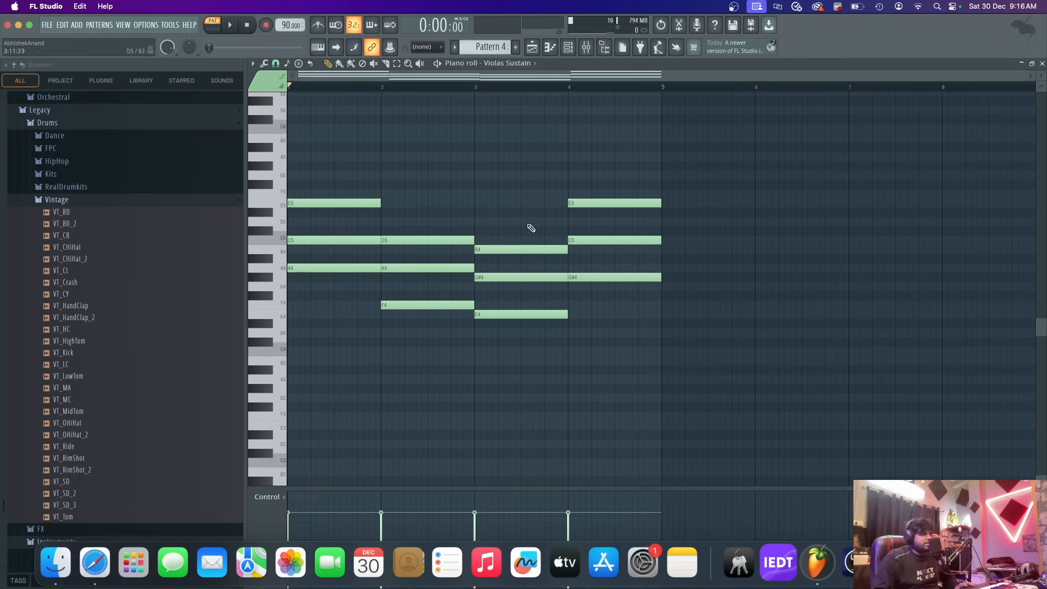
left_click(313, 240)
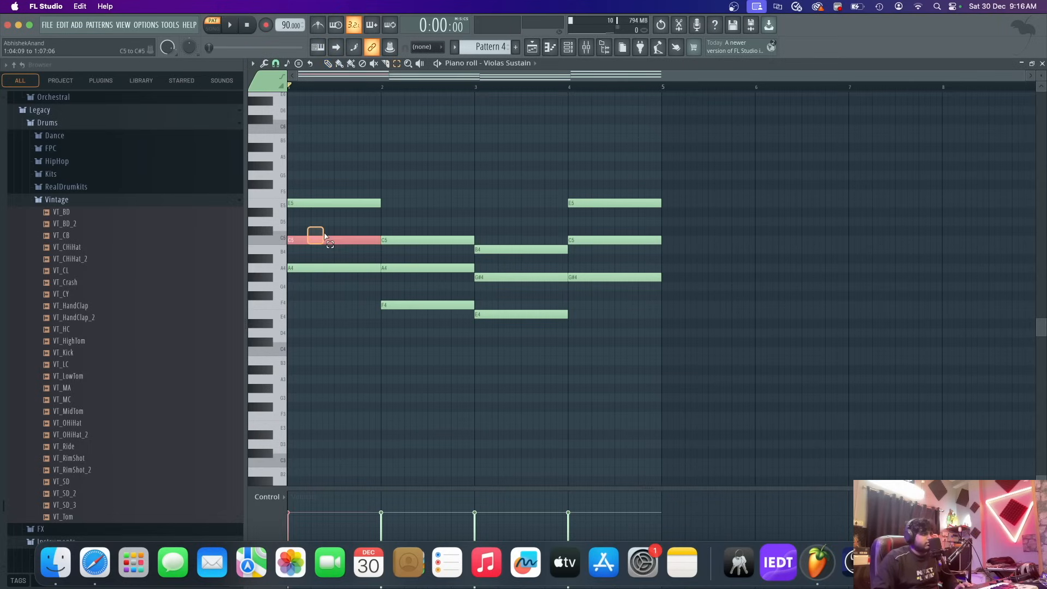
key("ctrl+Up")
left_click(437, 268)
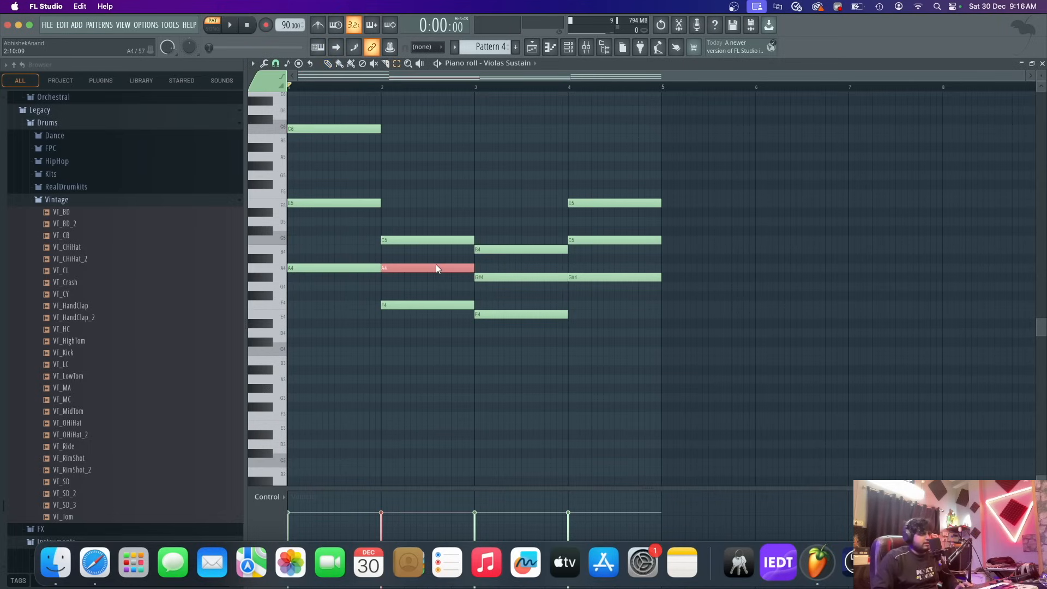
key("ctrl+Up")
left_click(525, 277)
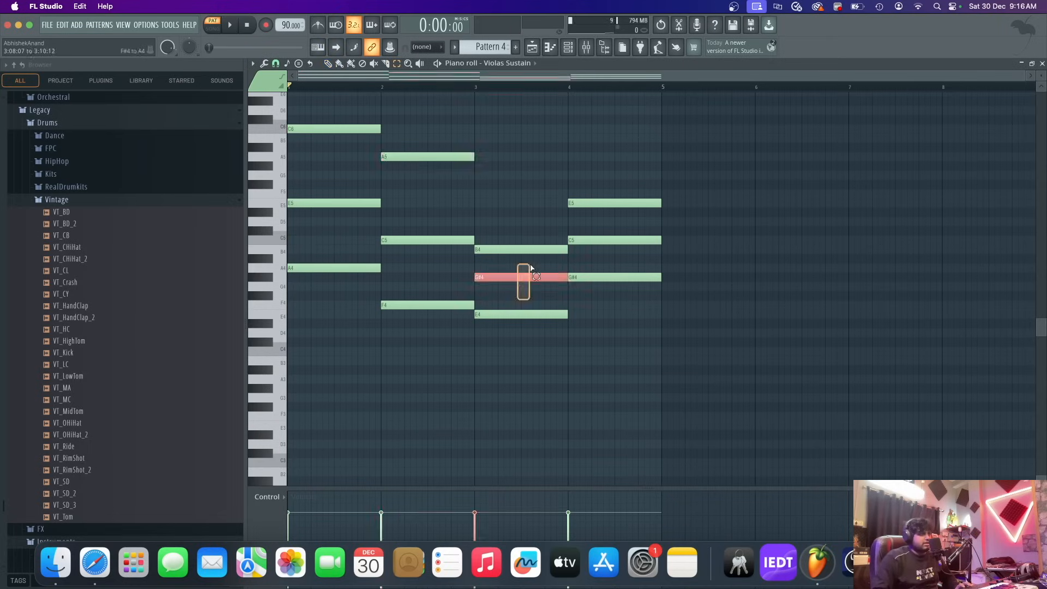
key("ctrl+Up")
left_click(597, 240)
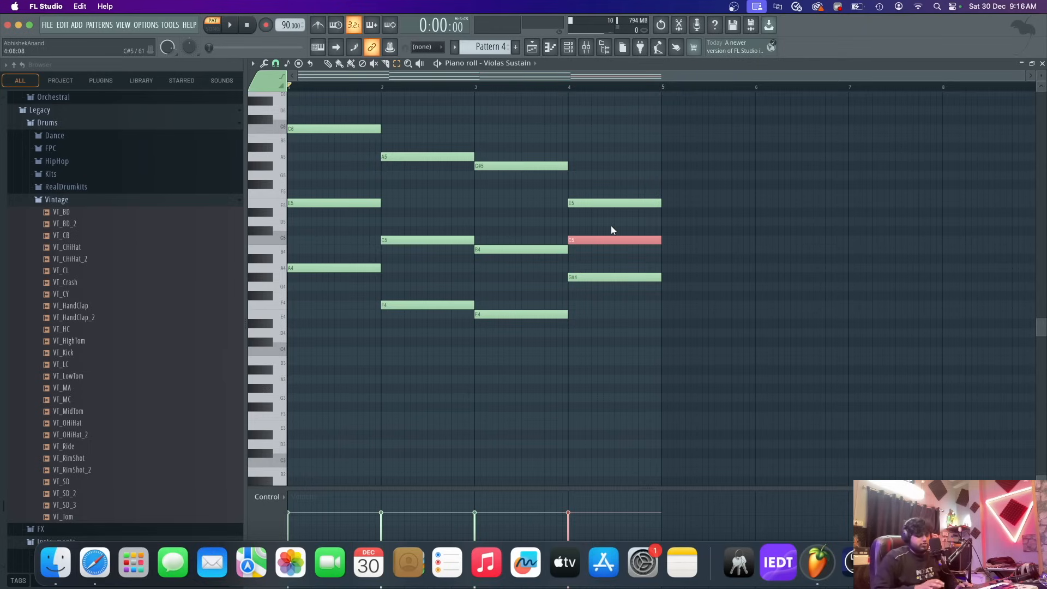
key("ctrl+Up")
- Transpose all Pattern 4 chord notes down one octave, listening to them and comparing with the higher octave
key("ctrl+a")
key("ctrl+Down")
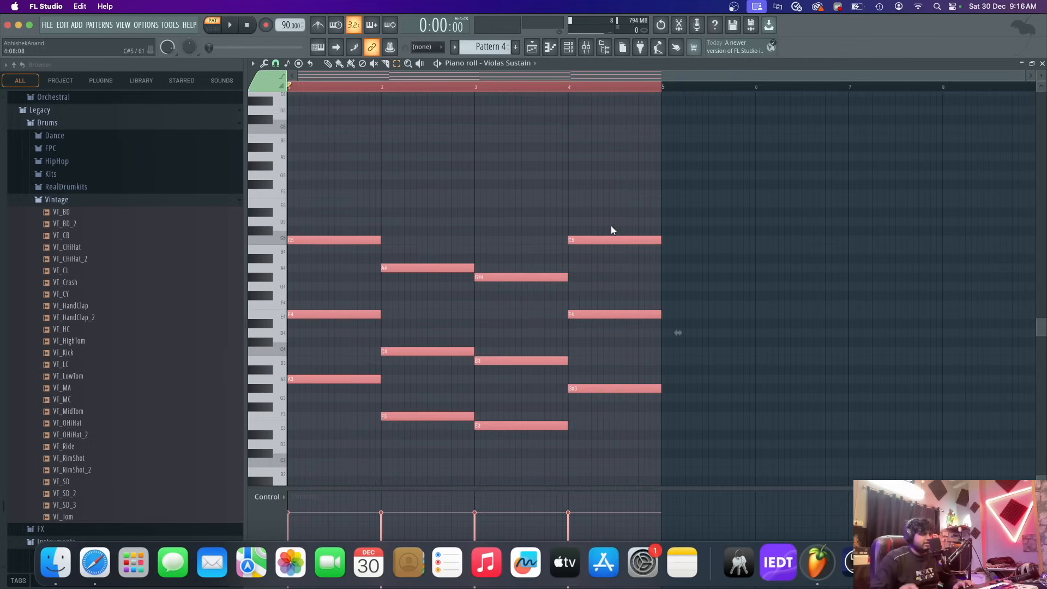
key("space")
key("space")
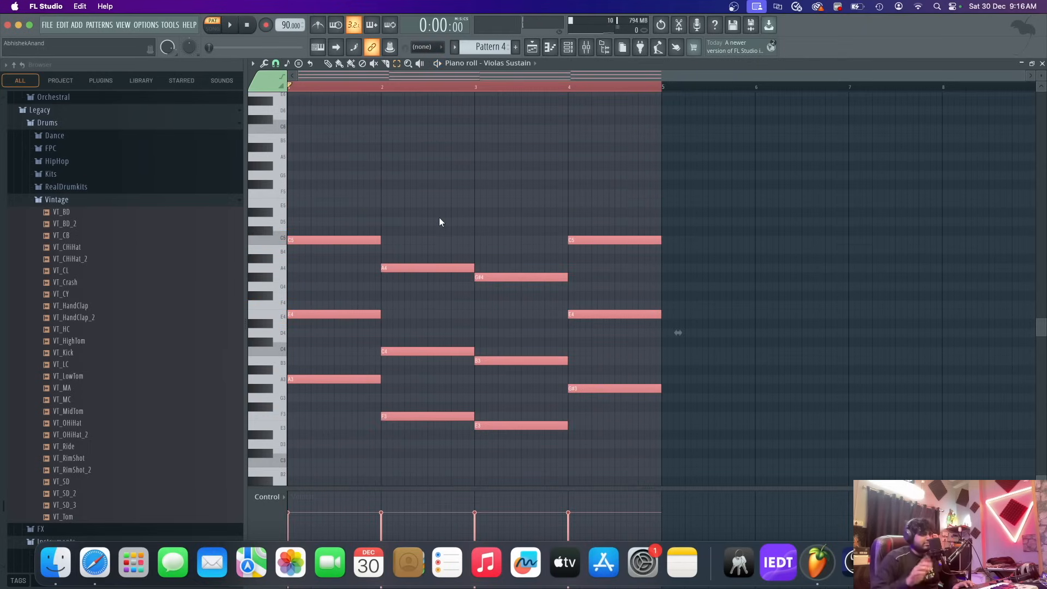
key("ctrl+Up")
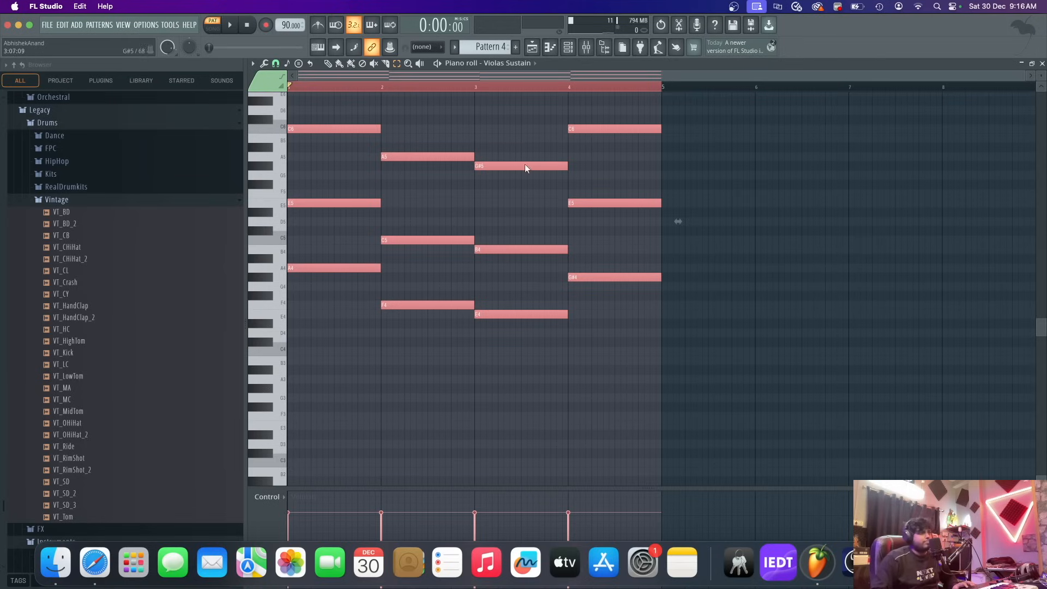
key("ctrl+Down")
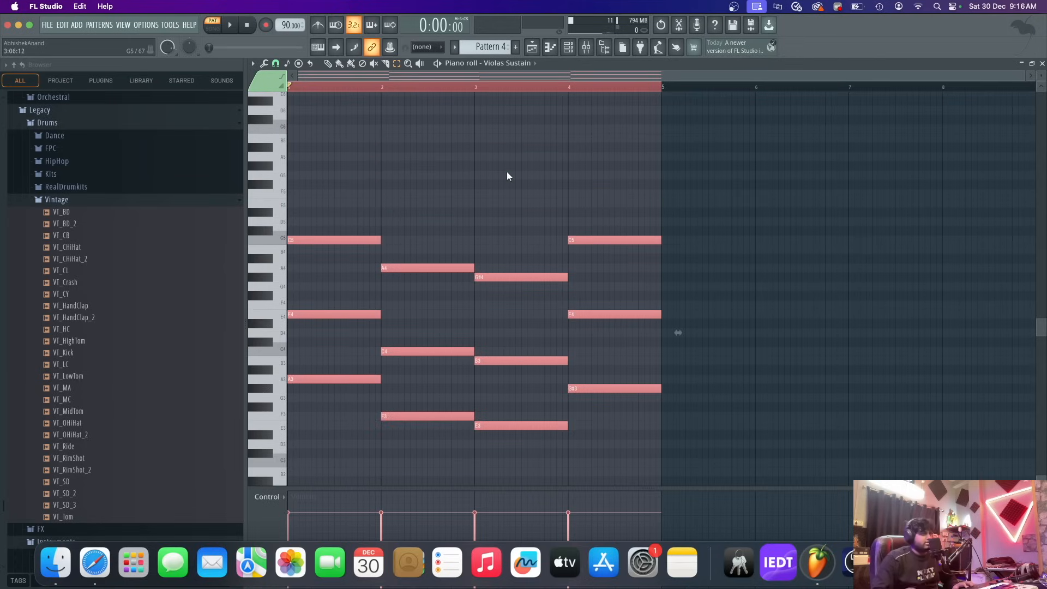
- Place the Pattern 4 clip at bar 1 on Track 3 of the playlist and clear Track 2
left_click(536, 52)
left_click_drag(464, 175, 424, 172)
right_click(459, 136)
- Open the Violas Sustain channel in FLEX and raise its Beatpump macro to 80% while playing the arrangement in song mode
left_click(568, 50)
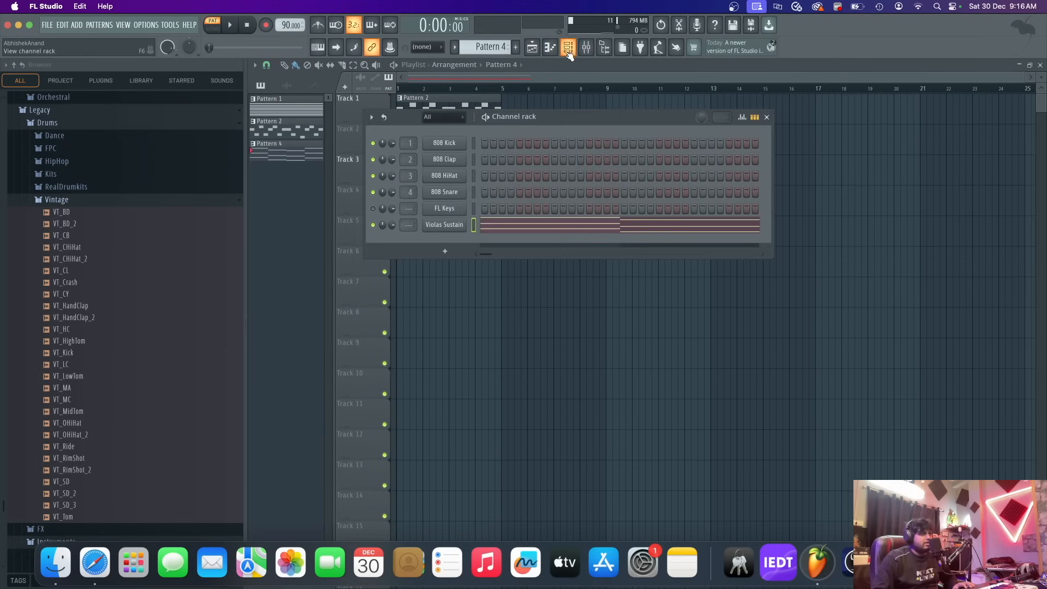
left_click(444, 226)
left_click_drag(676, 167, 675, 153)
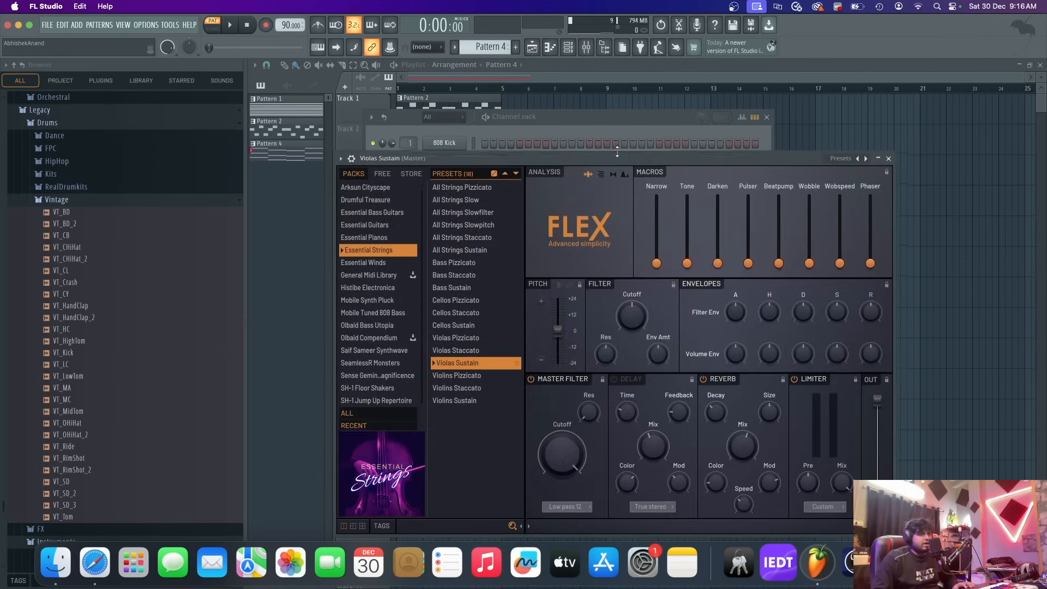
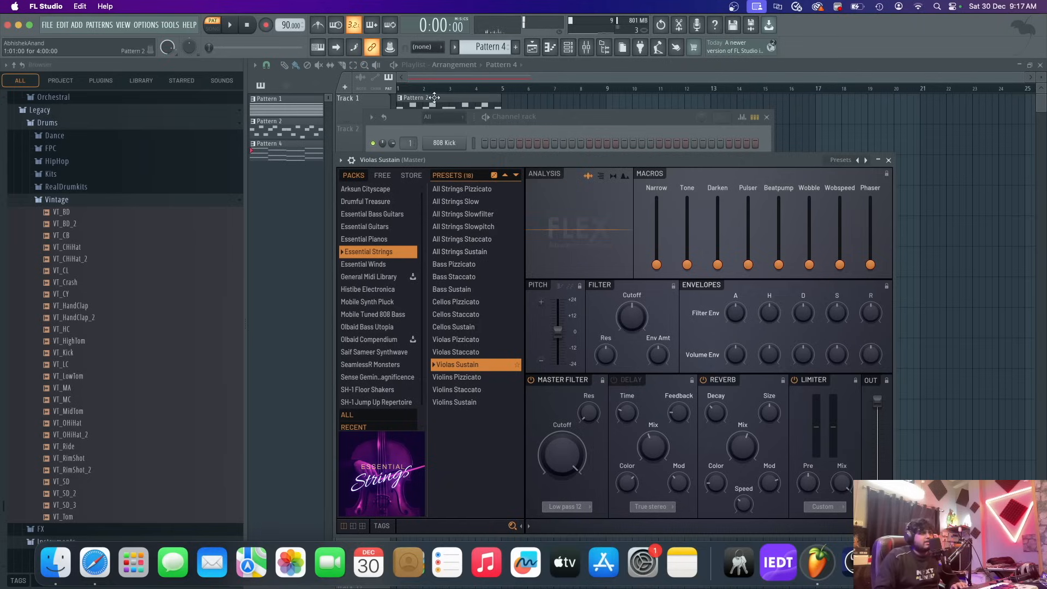
left_click(269, 100)
left_click(569, 49)
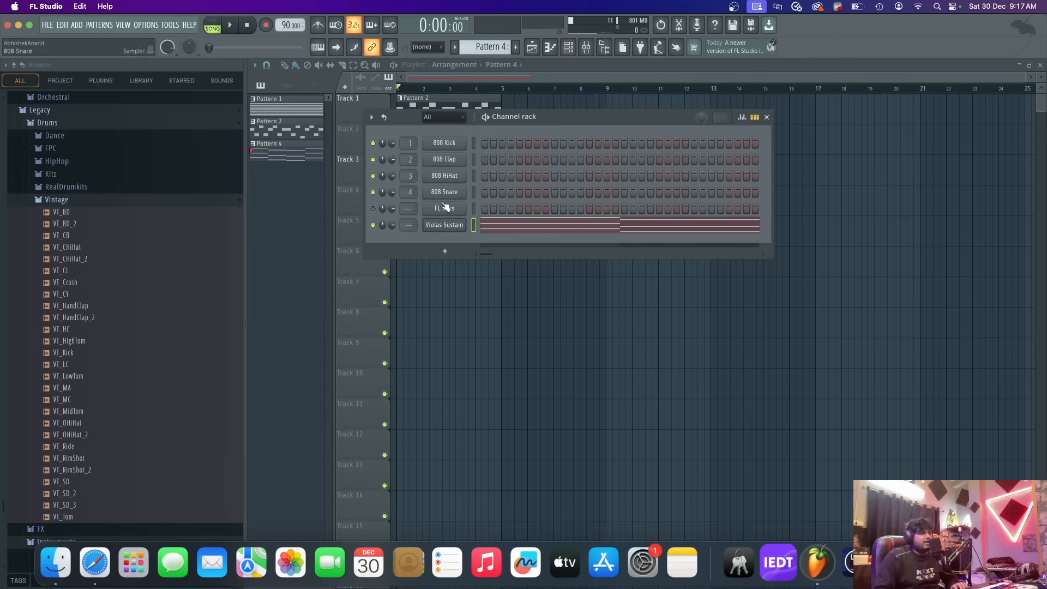
left_click(440, 227)
key("space")
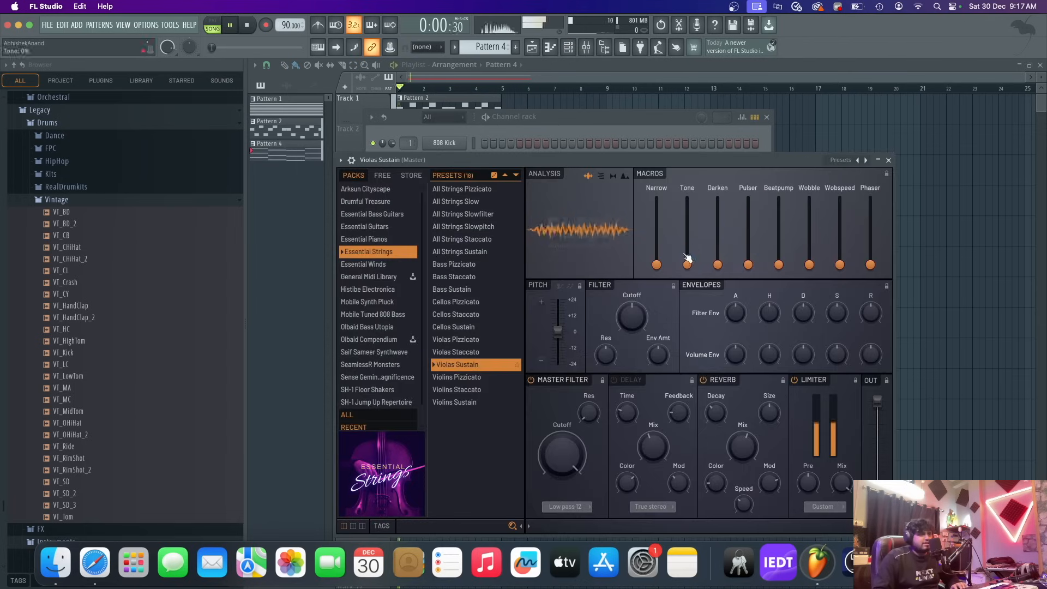
key("space")
left_click_drag(780, 266, 778, 211)
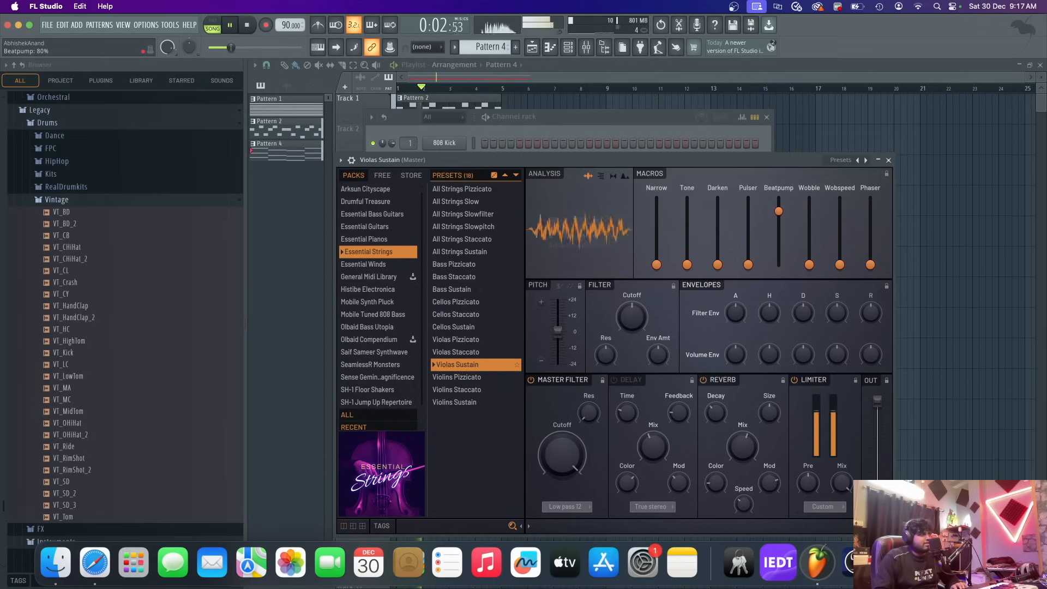
- Lower the Violas Sustain channel's volume in the channel rack while listening to it together with the melody
left_click_drag(729, 162, 863, 259)
key("space")
left_click_drag(391, 225, 391, 256)
left_click_drag(826, 257, 609, 139)
key("space")
left_click_drag(547, 132, 653, 260)
left_click_drag(392, 225, 391, 236)
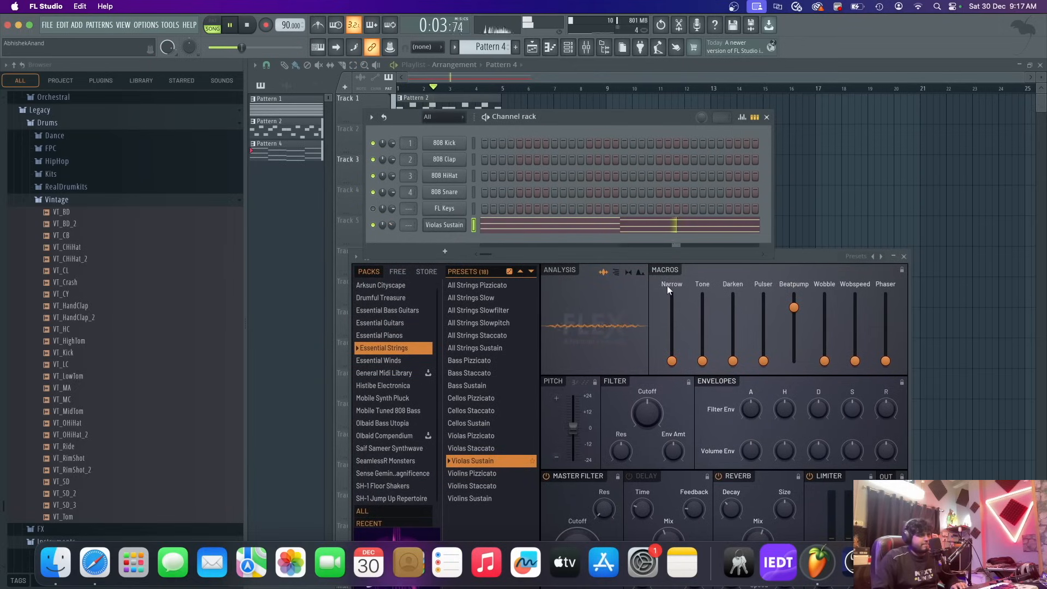
- Set the project tempo to 83 BPM and play the song from the start
key("space")
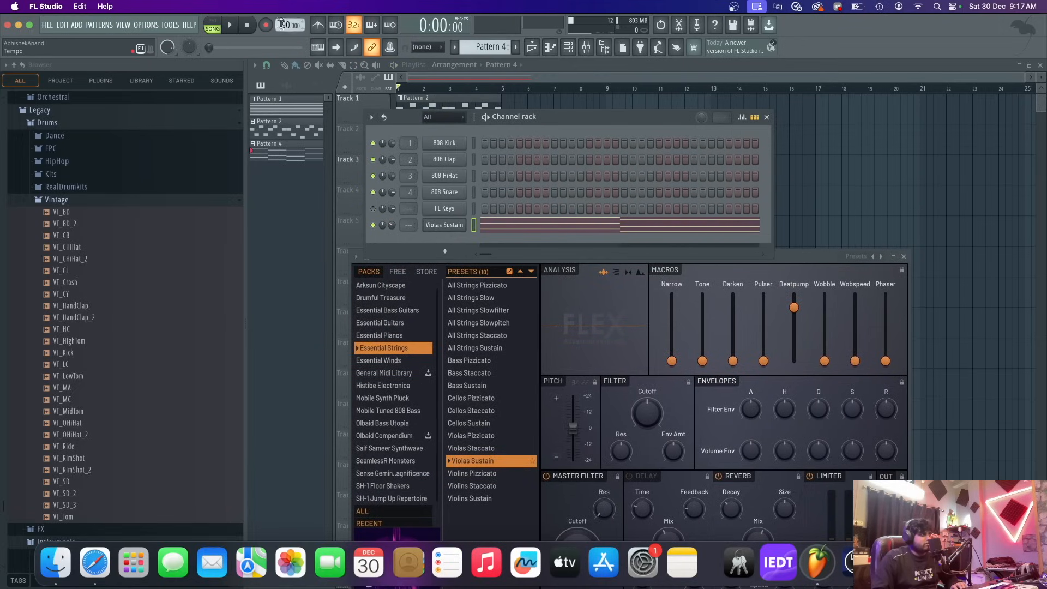
key("space")
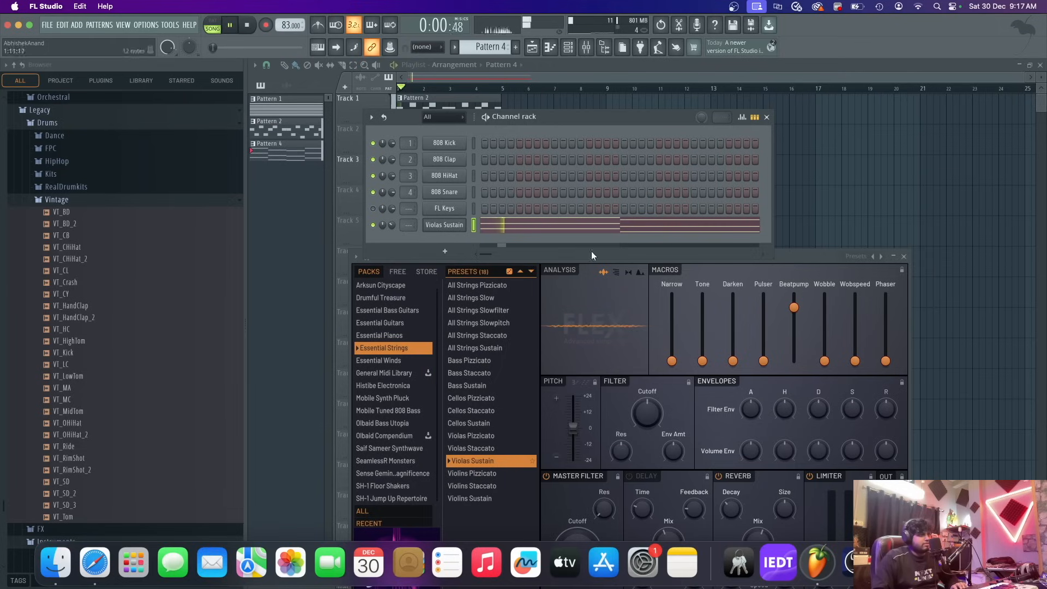
- Add a light Pulser amount to Violas Sustain in FLEX and raise the Wobble macro to 28%, listening during playback
left_click_drag(810, 255, 789, 161)
key("space")
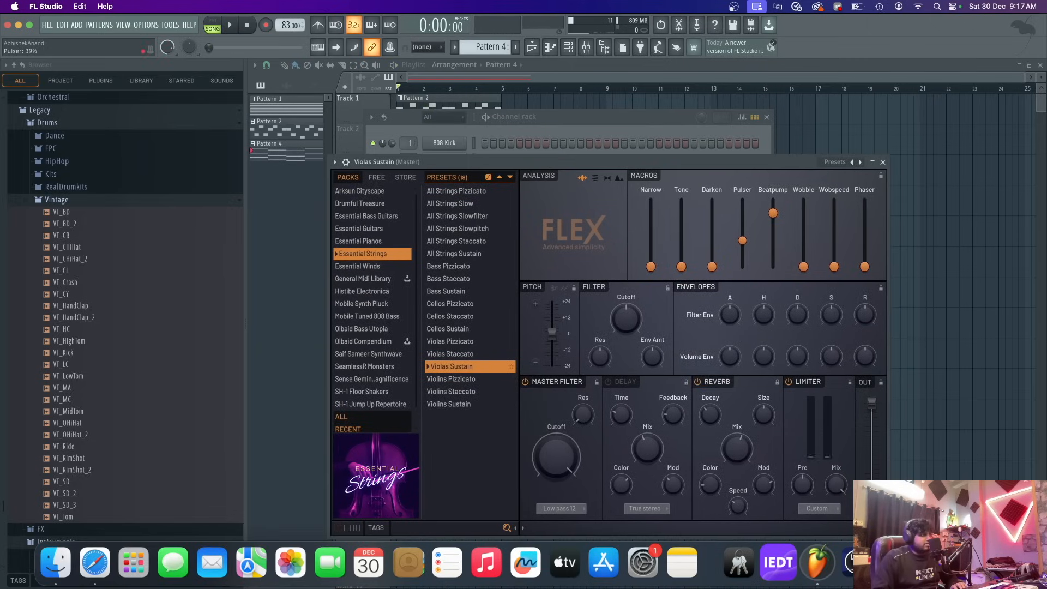
key("space")
left_click_drag(742, 241, 743, 256)
left_click_drag(803, 266, 804, 249)
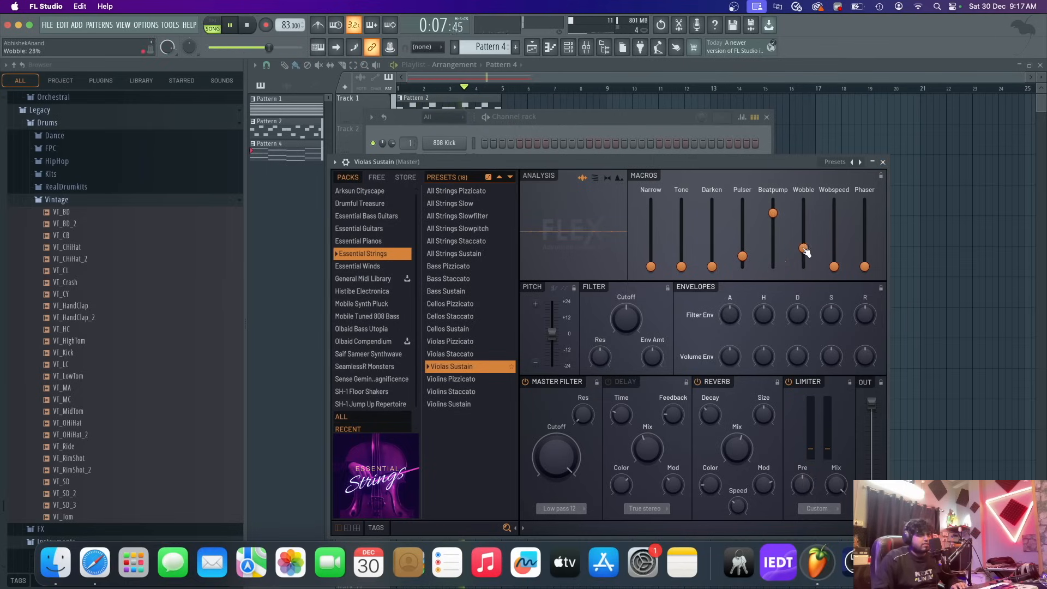
- Close FLEX and the channel rack, stop playback, and move the Pattern 4 clip up to Track 2 in the playlist
left_click(883, 162)
left_click(767, 118)
key("space")
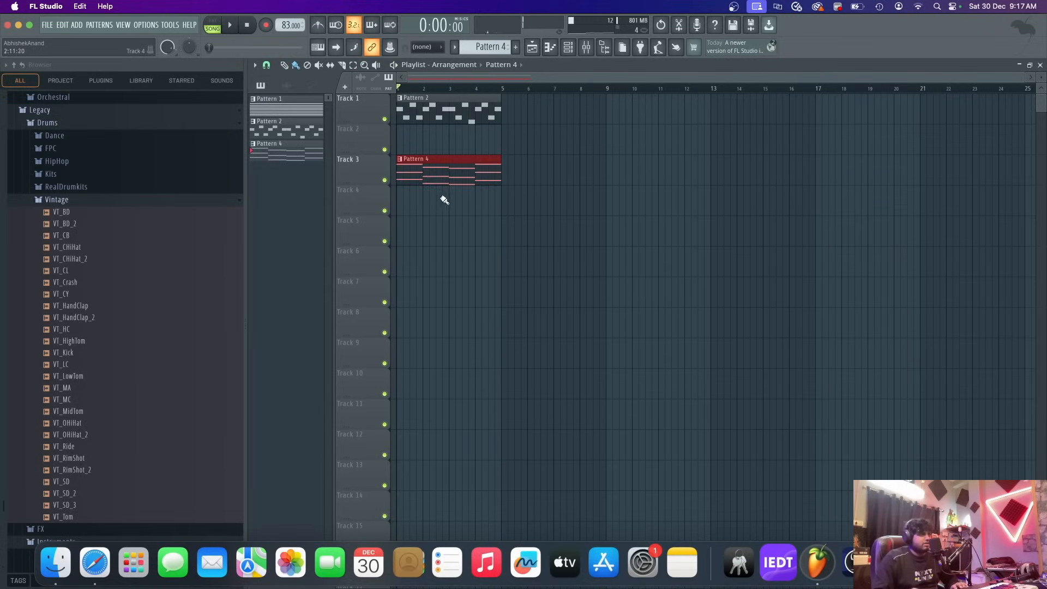
left_click_drag(456, 157, 446, 138)
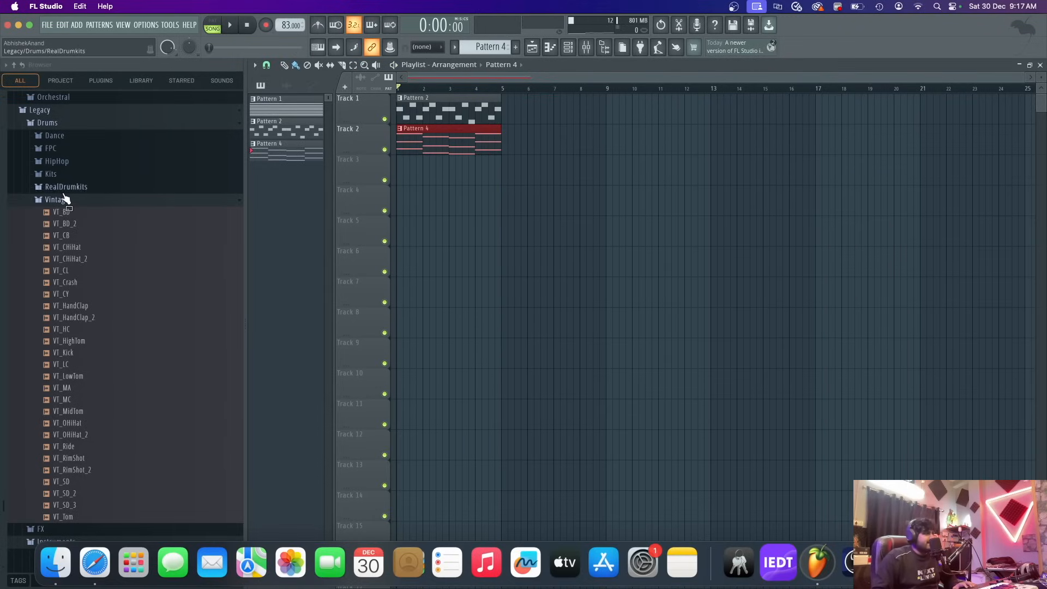
- Collapse the Vintage drums folder and browse to the Cymatics packs inside the Sample folder
left_click(67, 201)
scroll(69, 203, "down", 5)
scroll(82, 281, "down", 4)
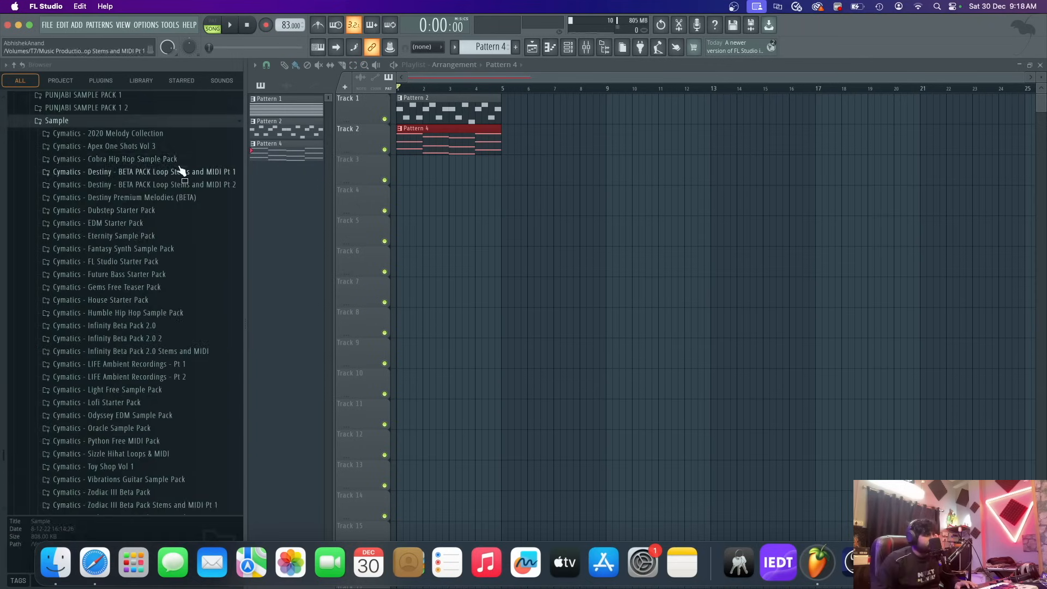
- Audition Cobra Full Drum Loop 1 and Loop 2 from the Full Drum Loops folder of the Cobra Hip Hop Sample Pack
left_click(180, 162)
left_click(108, 187)
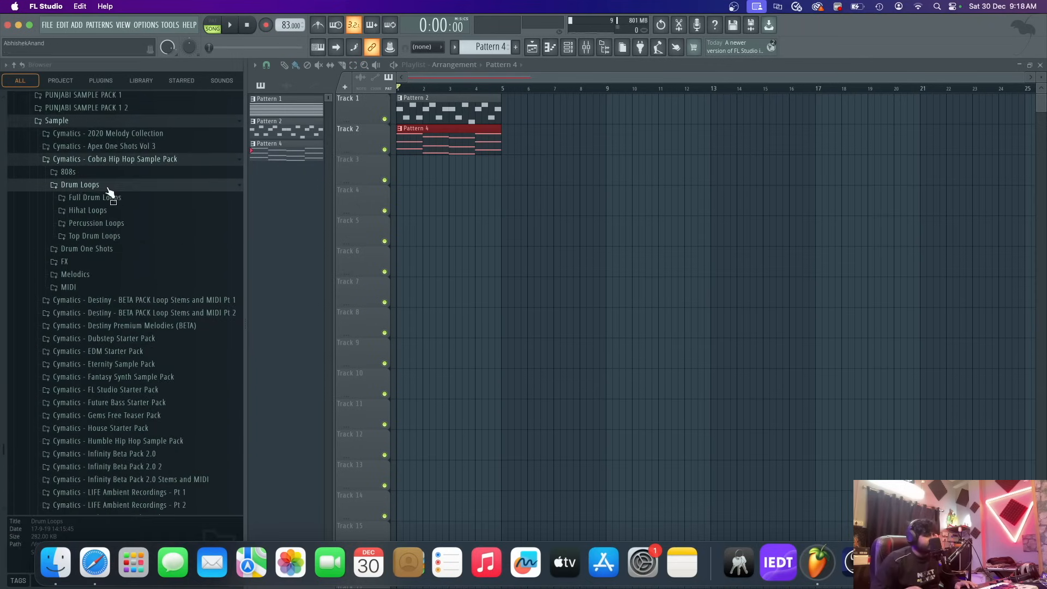
left_click(112, 197)
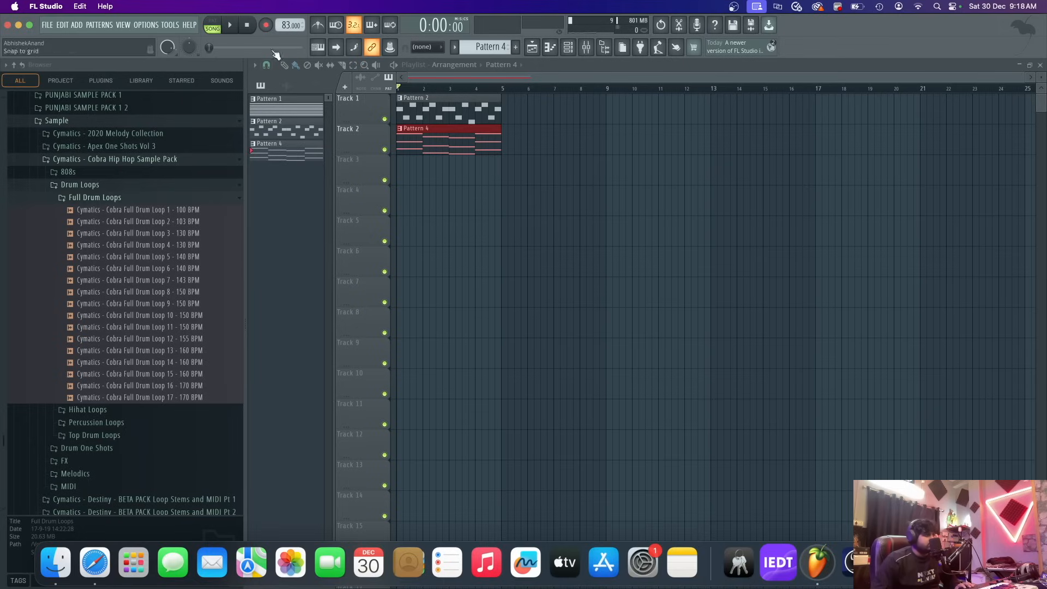
left_click_drag(162, 211, 164, 217)
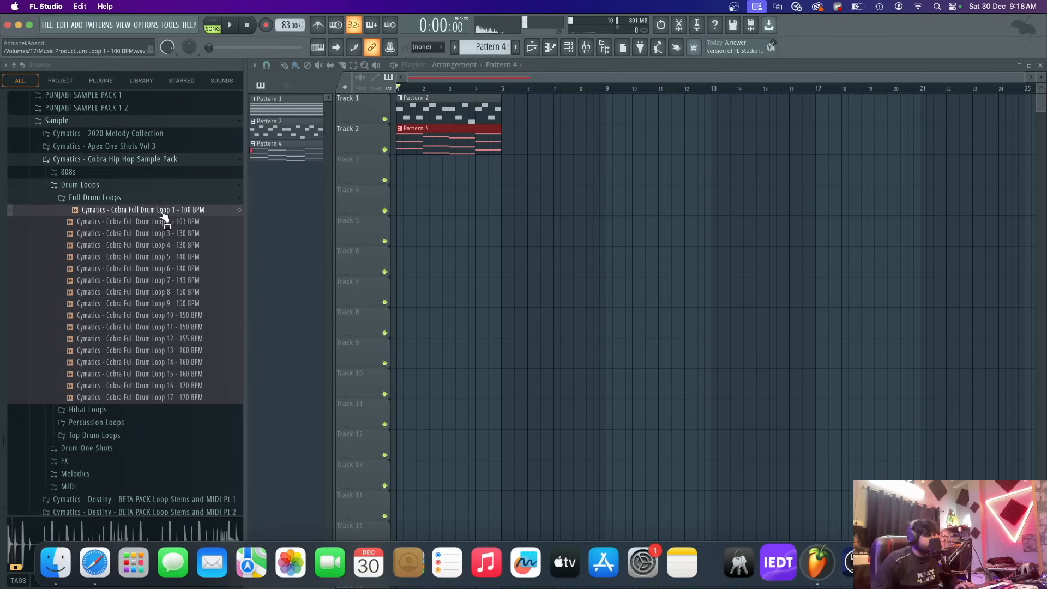
left_click(135, 221)
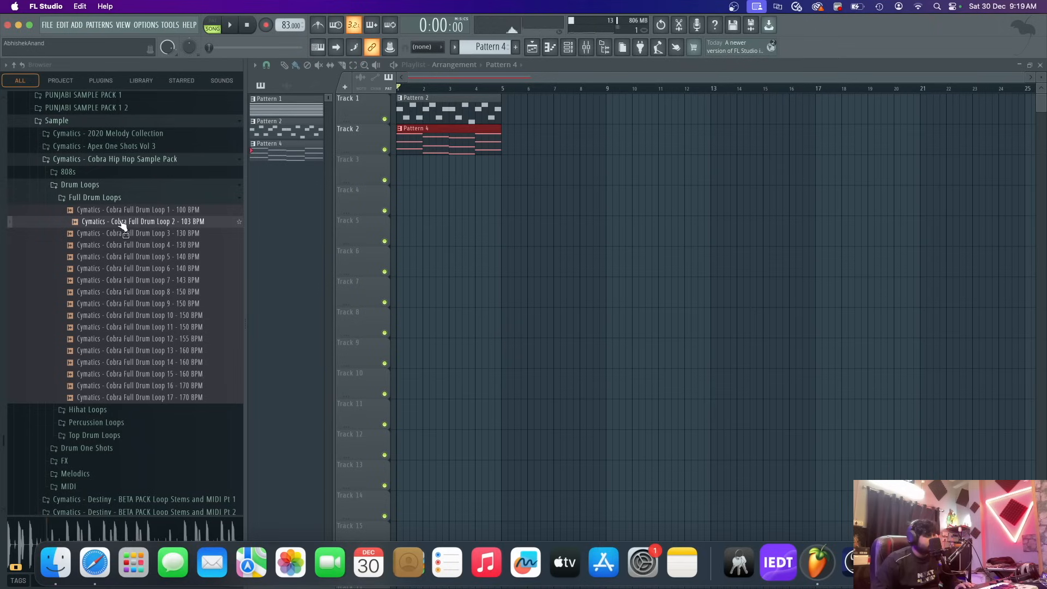
left_click_drag(118, 224, 481, 229)
left_click(245, 26)
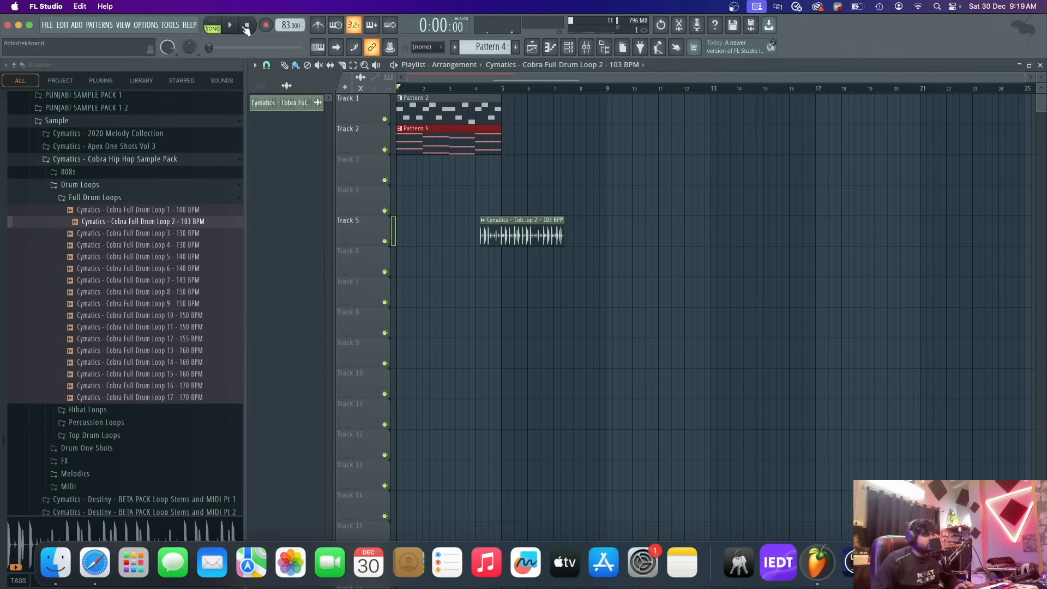
right_click(510, 243)
right_click(285, 104)
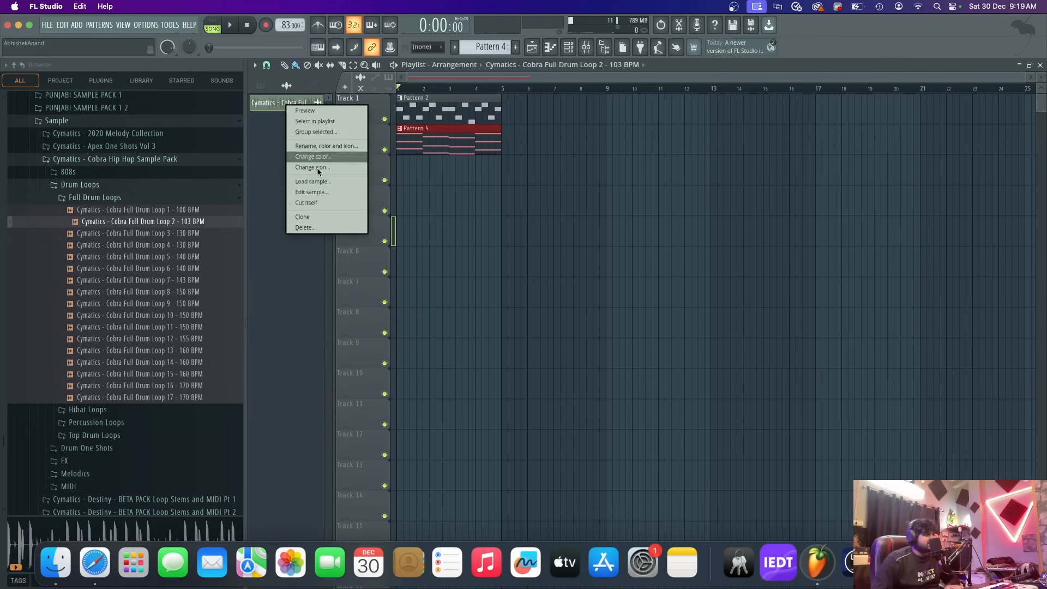
left_click(322, 229)
key("Return")
- Audition claps from the Cobra pack's Drum One Shots and place Cobra Clap 6 in bar 1 of Track 4
left_click(96, 197)
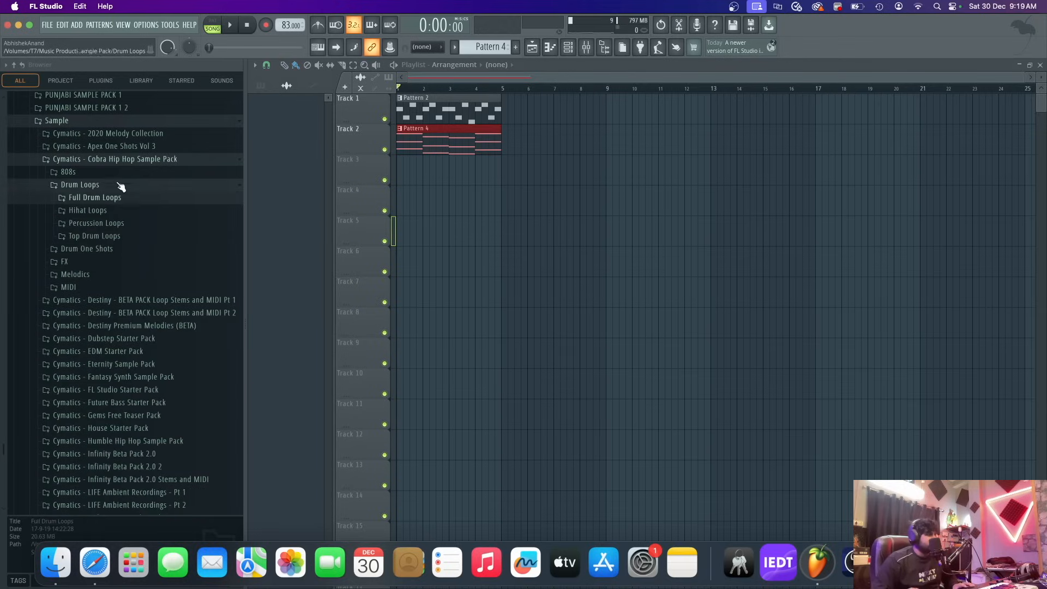
left_click(103, 249)
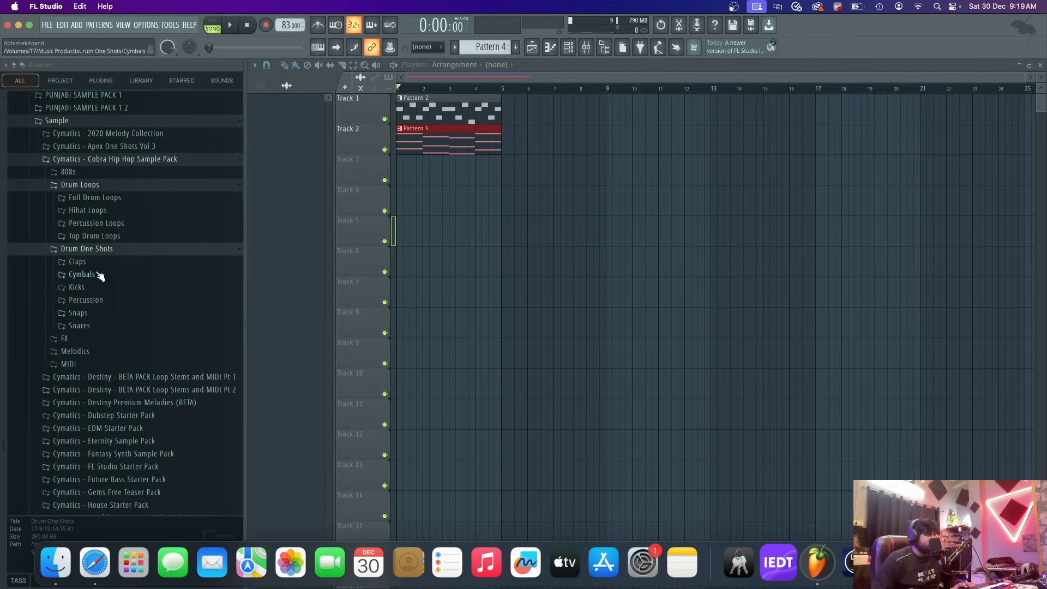
left_click(109, 263)
left_click(118, 286)
left_click(122, 333)
left_click(132, 346)
left_click(142, 336)
left_click(133, 345)
left_click(137, 334)
left_click_drag(137, 334, 411, 203)
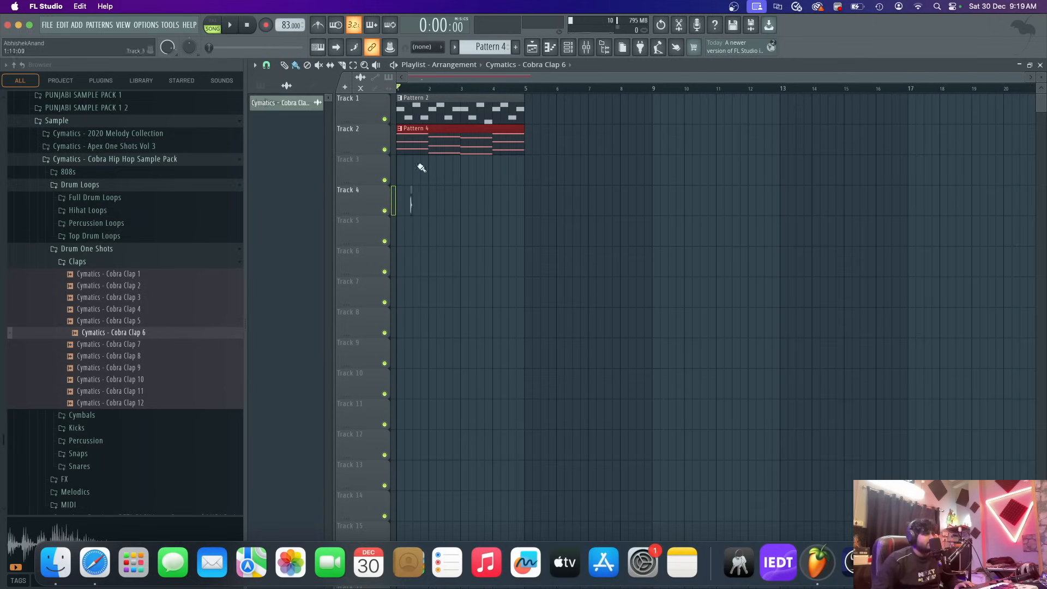
- Shift the clap on Track 4 to step 9 of bar 1 and repeat it at the same position in bars 2 to 4
scroll(391, 276, "up", 5)
key("space")
scroll(451, 82, "up", 1)
key("space")
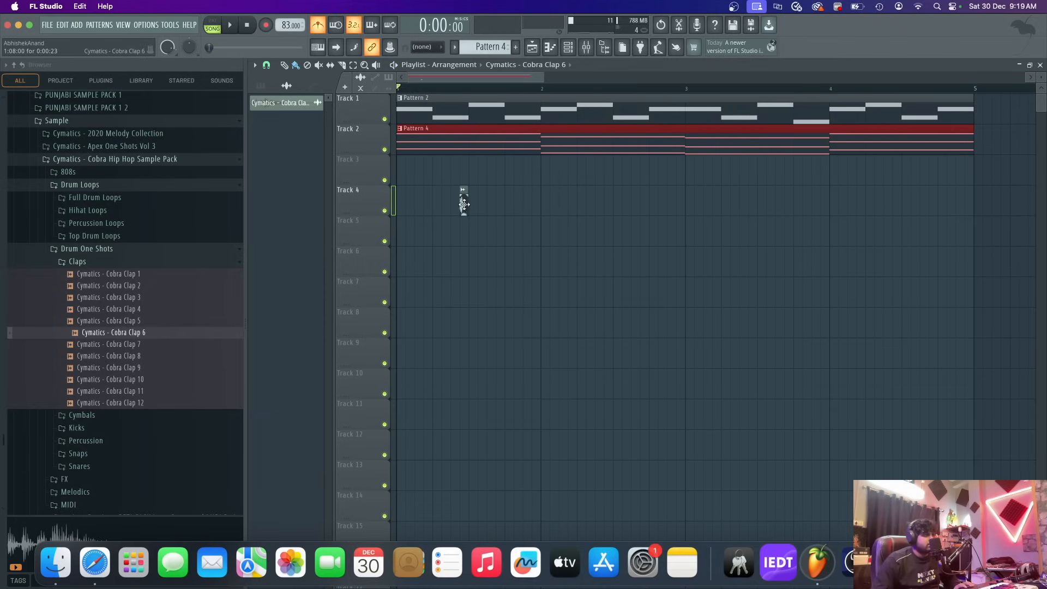
left_click(461, 206)
left_click_drag(477, 206, 470, 207)
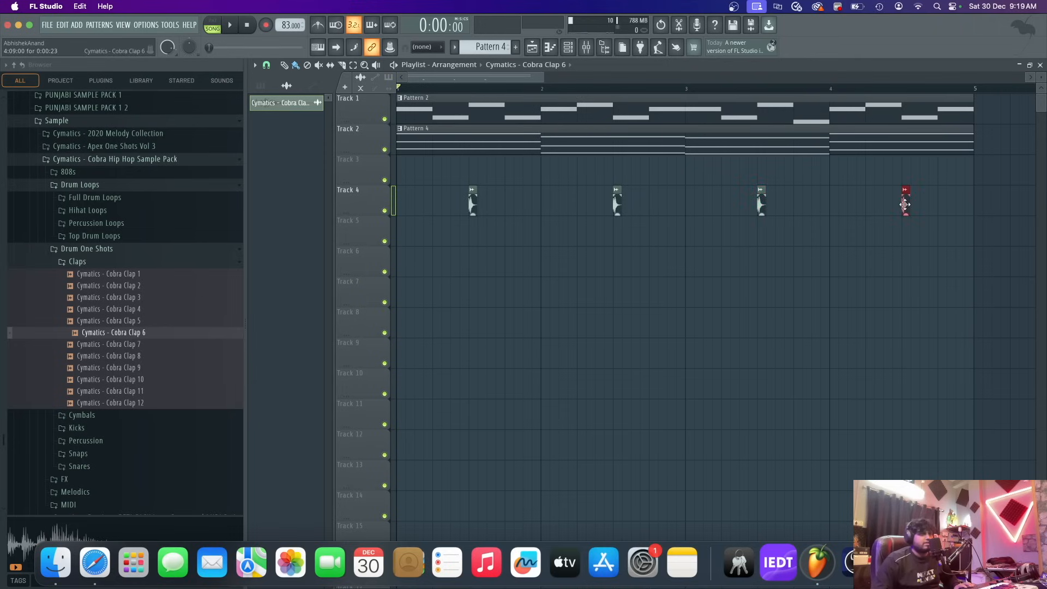
- Play back the arrangement to check the claps against the melody and chords, and open the channel rack
key("space")
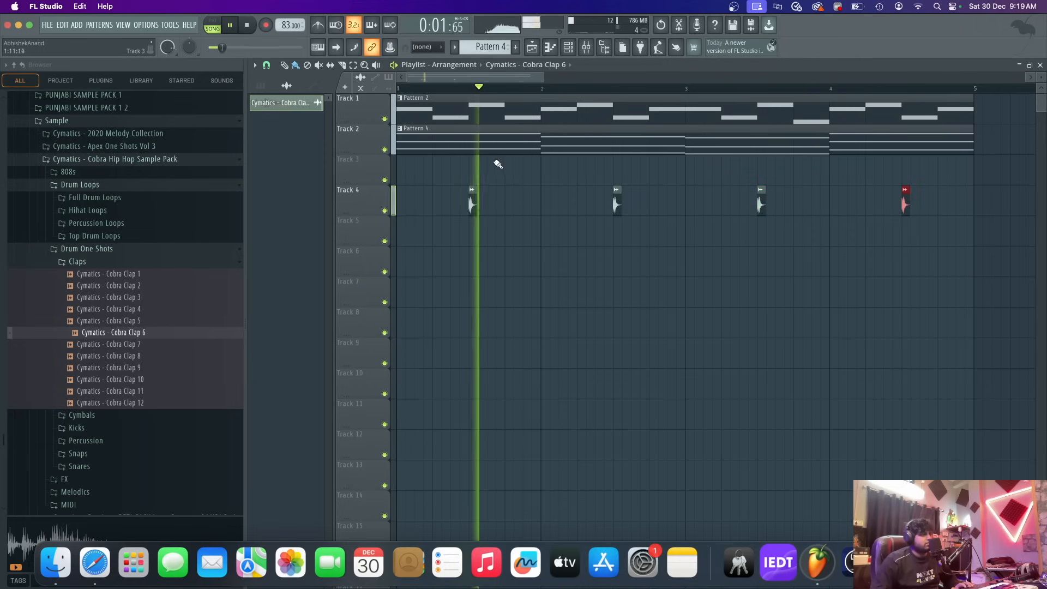
scroll(488, 206, "down", 4)
scroll(400, 235, "up", 5)
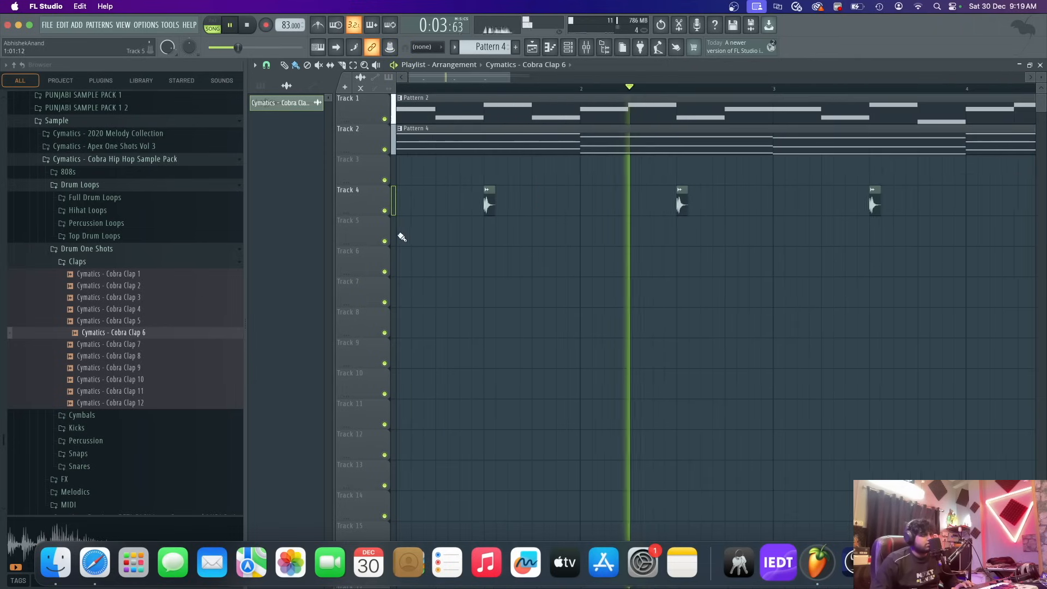
scroll(546, 240, "down", 4)
left_click(665, 205)
scroll(651, 229, "down", 1)
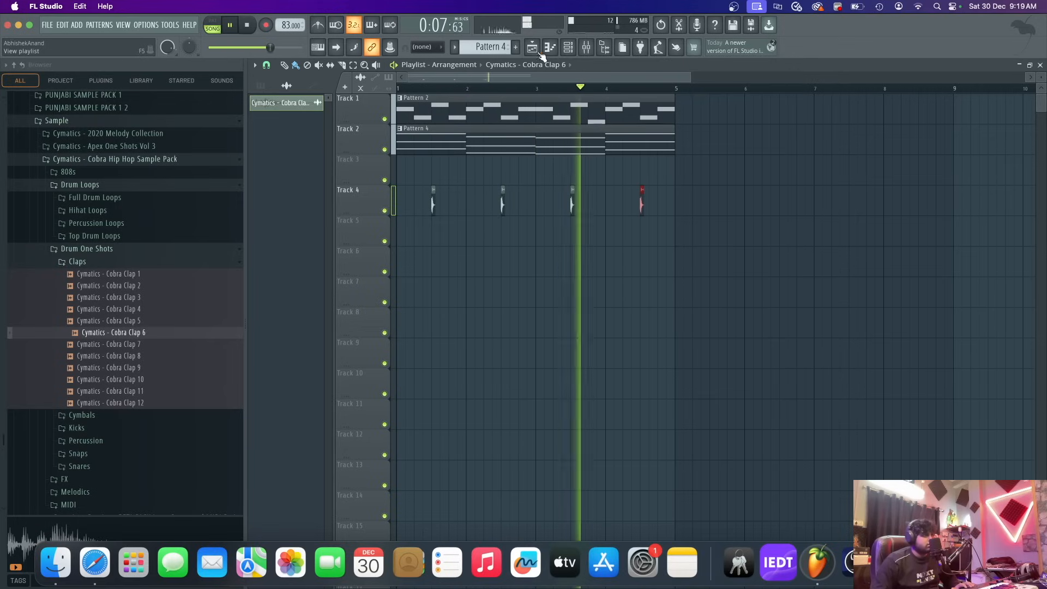
left_click(567, 47)
key("space")
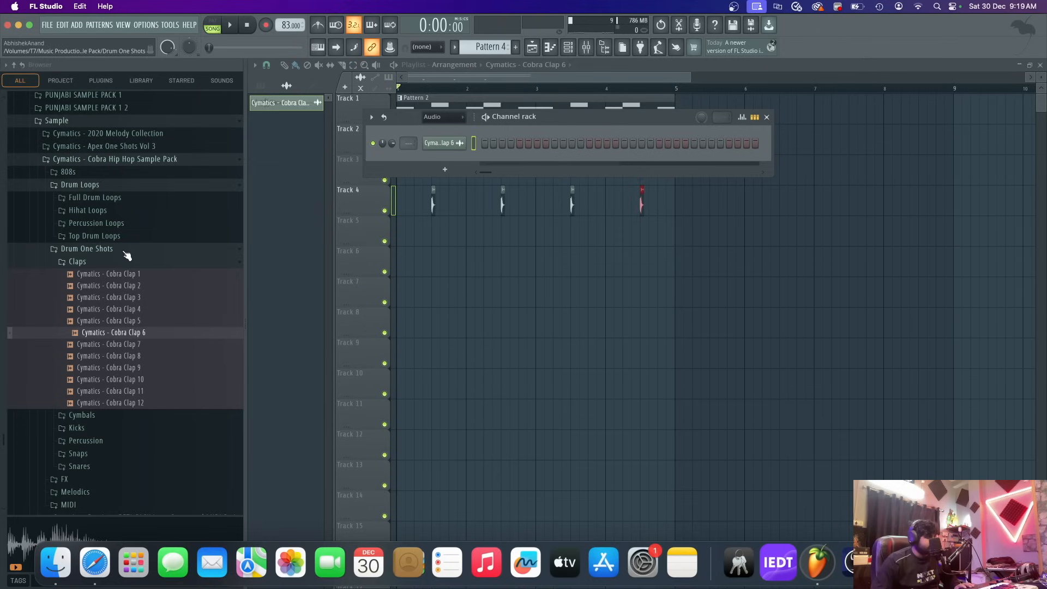
- Place Cobra Kick 4 - E from the Drum One Shots kicks at the start of bar 1 on Track 3
left_click(87, 249)
left_click(124, 252)
left_click(117, 264)
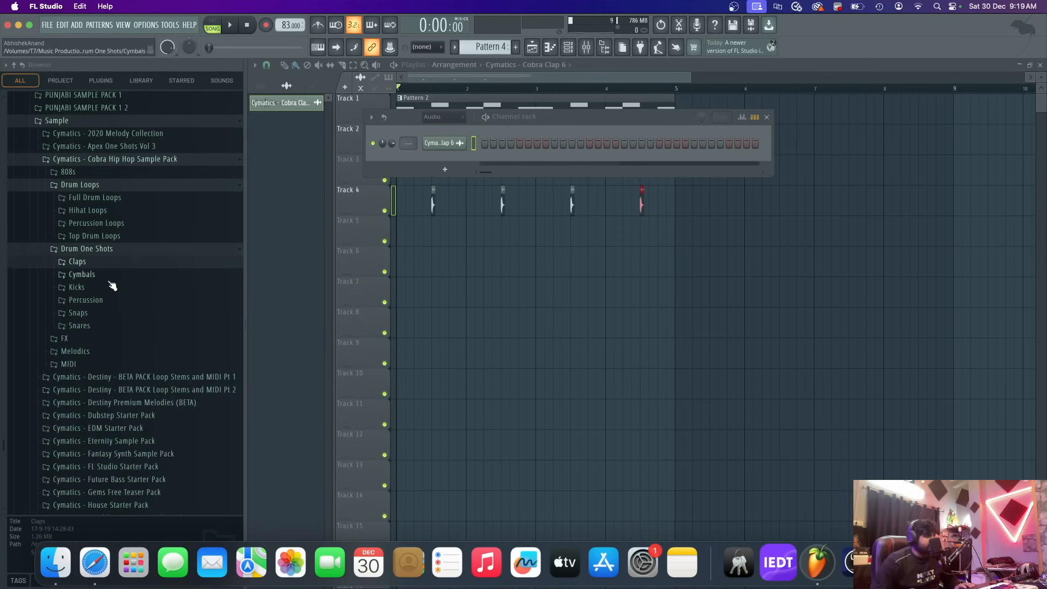
left_click(111, 288)
left_click(152, 334)
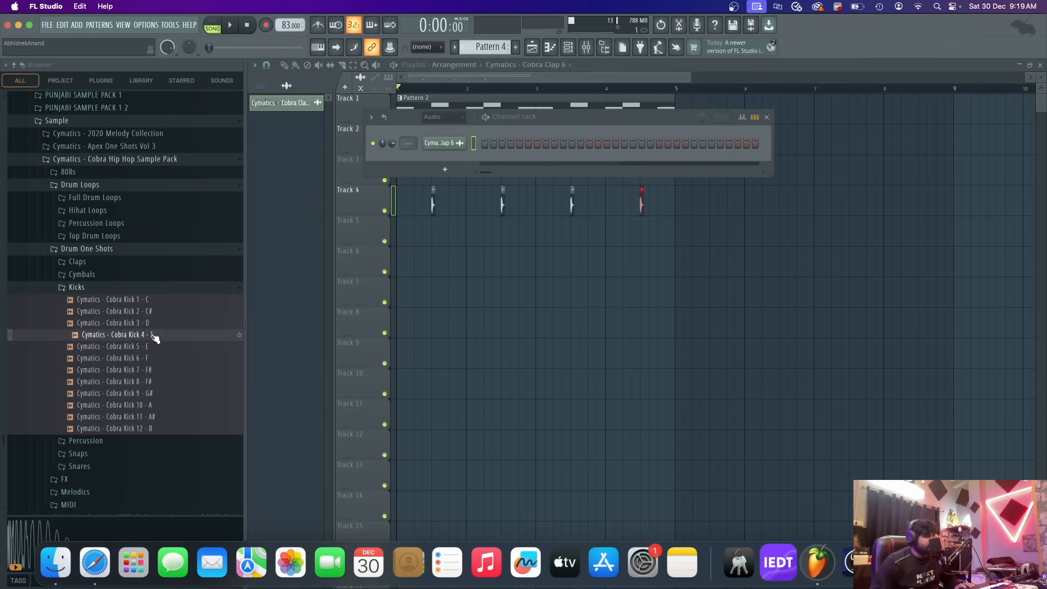
left_click_drag(161, 340, 421, 293)
scroll(421, 297, "up", 4)
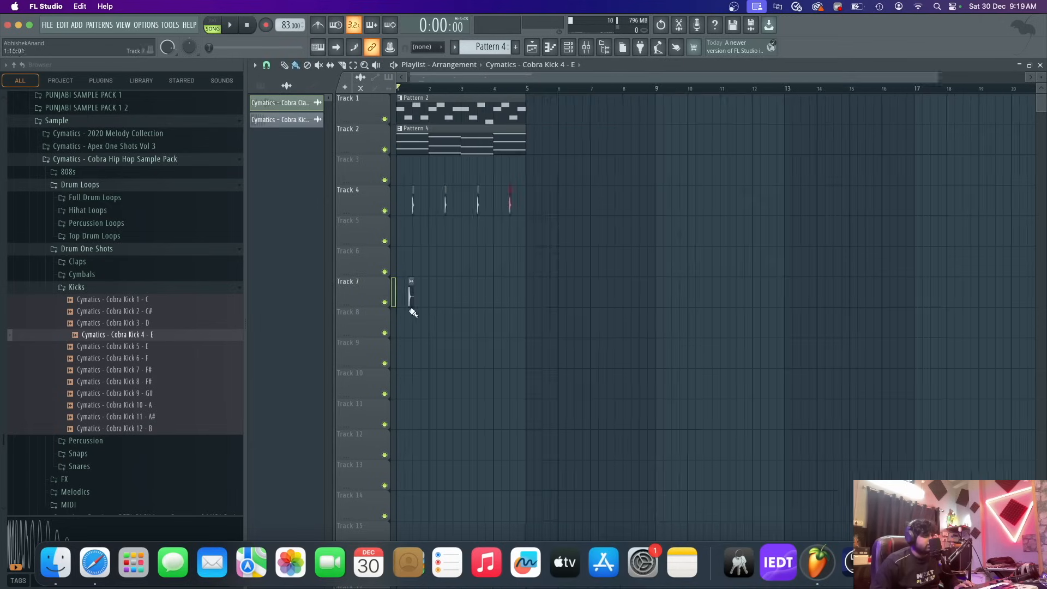
left_click_drag(449, 77, 433, 77)
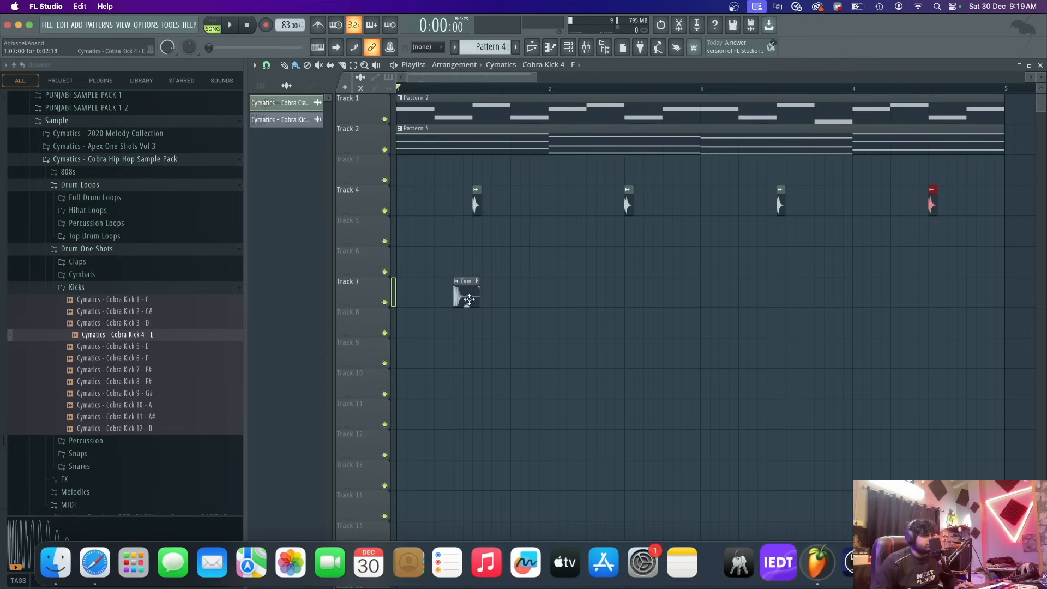
left_click_drag(469, 299, 410, 177)
- Add Cobra Kick 4 hits on Track 3 at step 7 of bar 1 and steps 3 and 7 of bar 2 during playback
key("space")
left_click(458, 182)
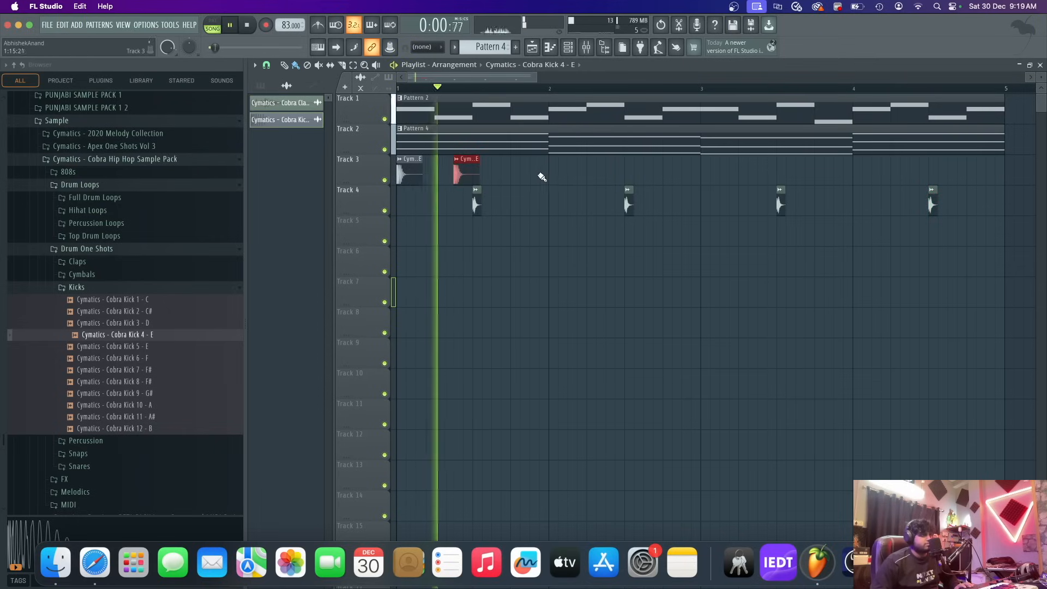
left_click(571, 173)
left_click(615, 172)
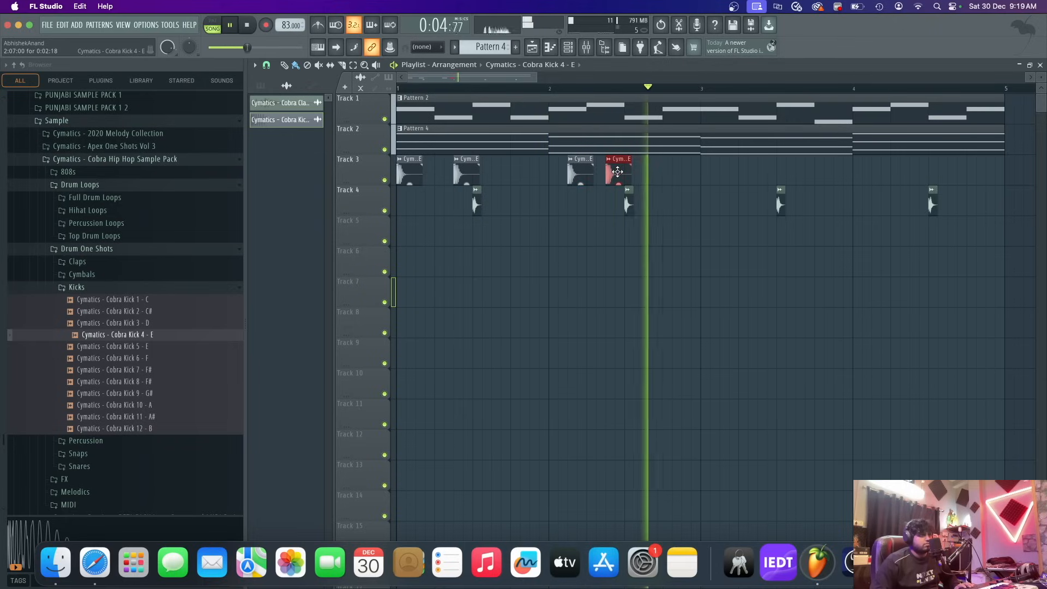
- Try the last kick of bar 2 one step later during playback and move it back to step 7
left_click_drag(617, 171, 626, 171)
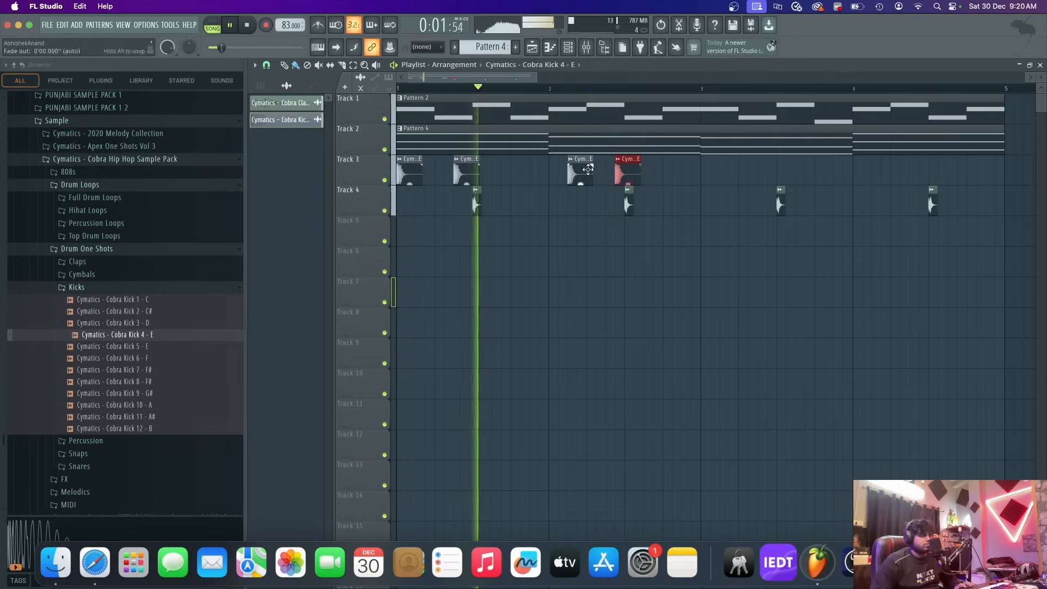
scroll(612, 213, "down", 2, "ctrl")
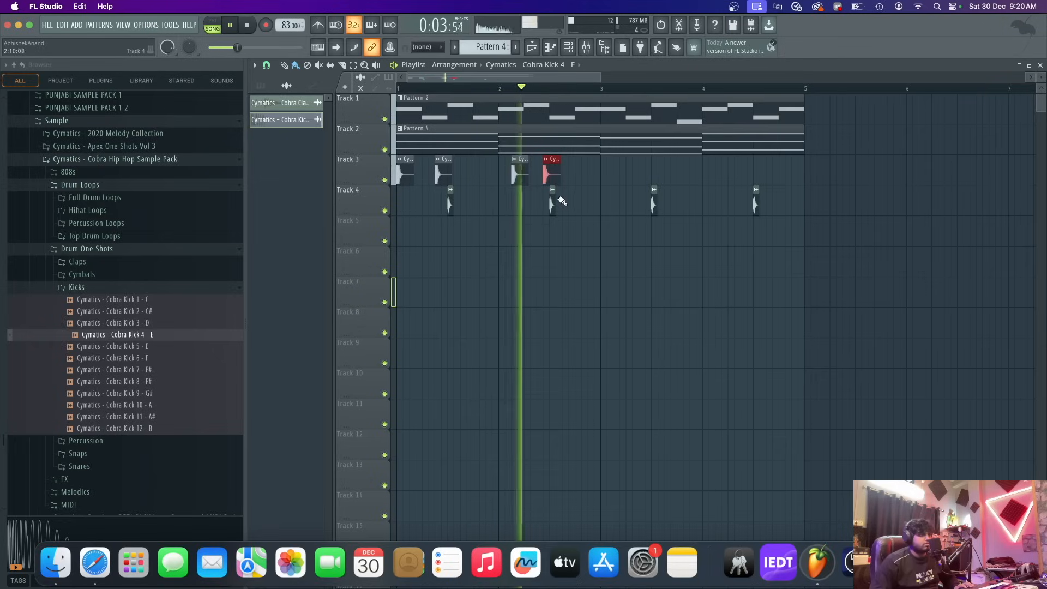
key("space")
scroll(554, 177, "up", 2, "ctrl")
left_click_drag(557, 174, 530, 174)
scroll(575, 201, "down", 4, "ctrl")
key("space")
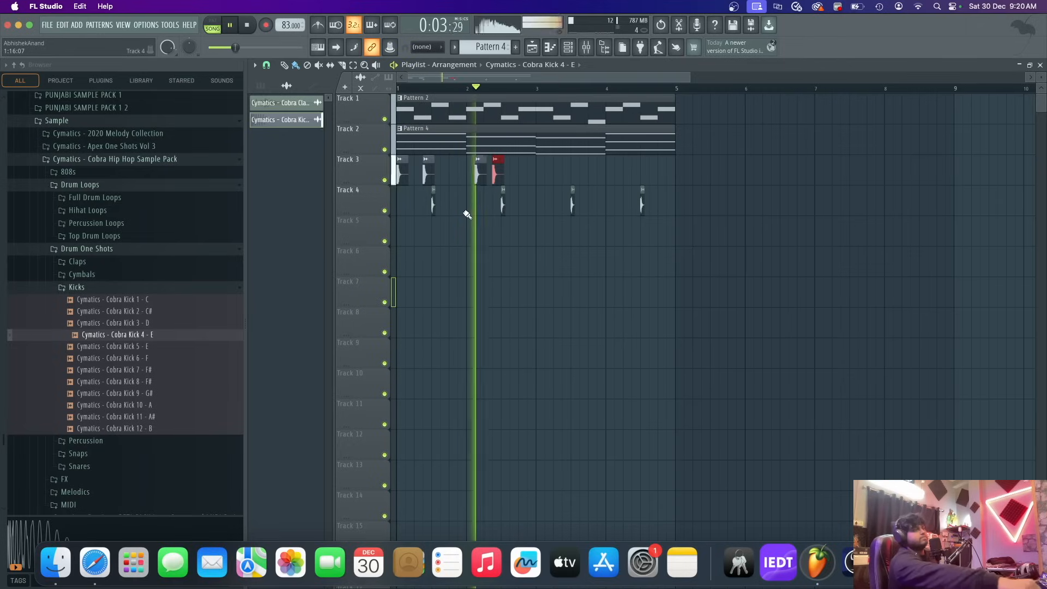
key("space")
- Replace the claps in bars 3 and 4 with a copy of the kicks and claps from bars 1 and 2
left_click_drag(692, 232, 544, 197)
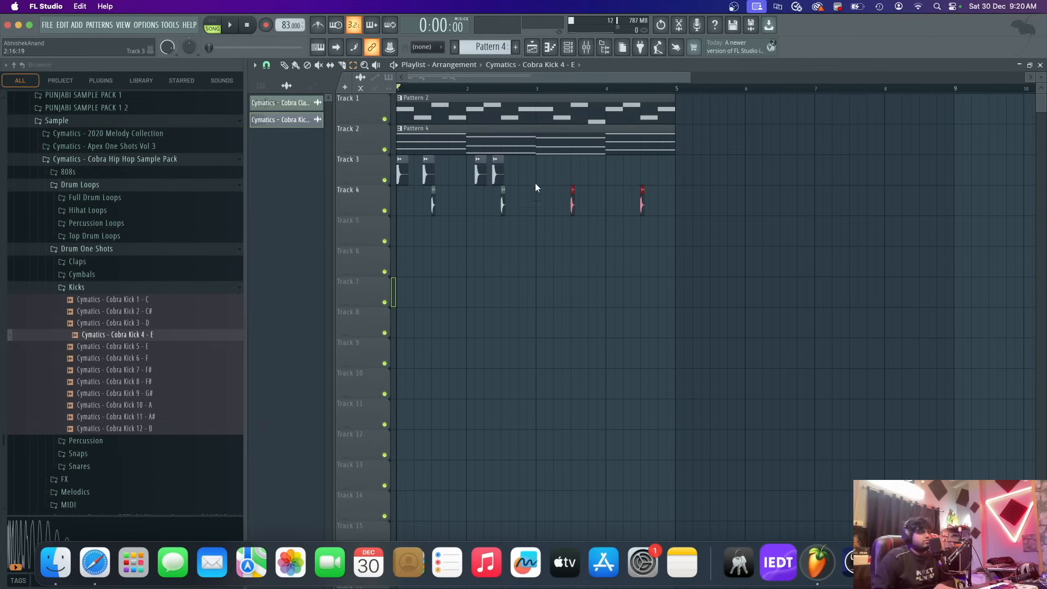
left_click_drag(620, 248, 333, 178)
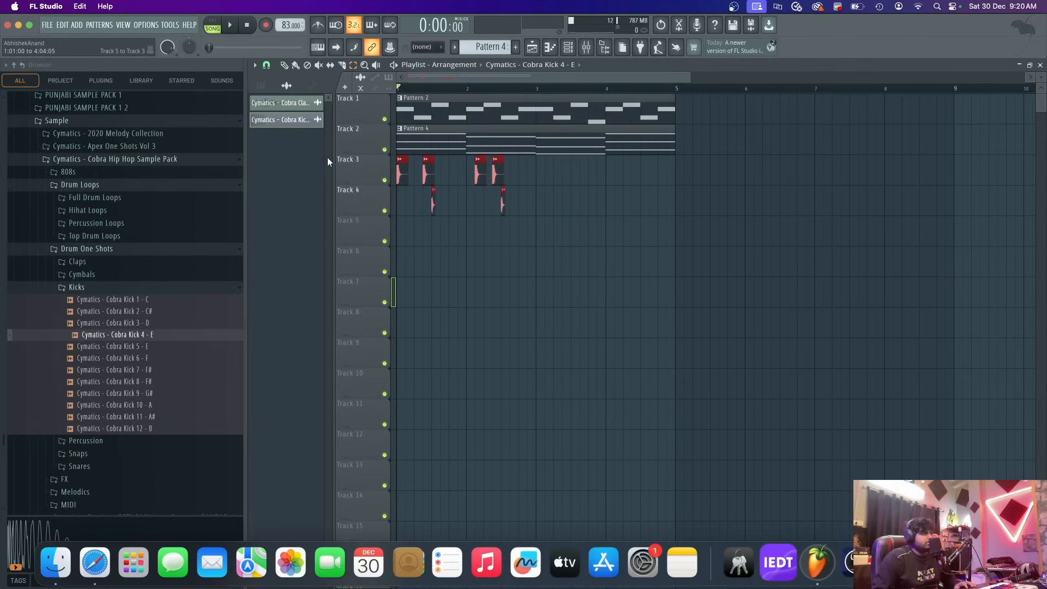
left_click_drag(400, 175, 538, 178)
- Show all channels in the channel rack and add the FLEX generator plugin
left_click(568, 47)
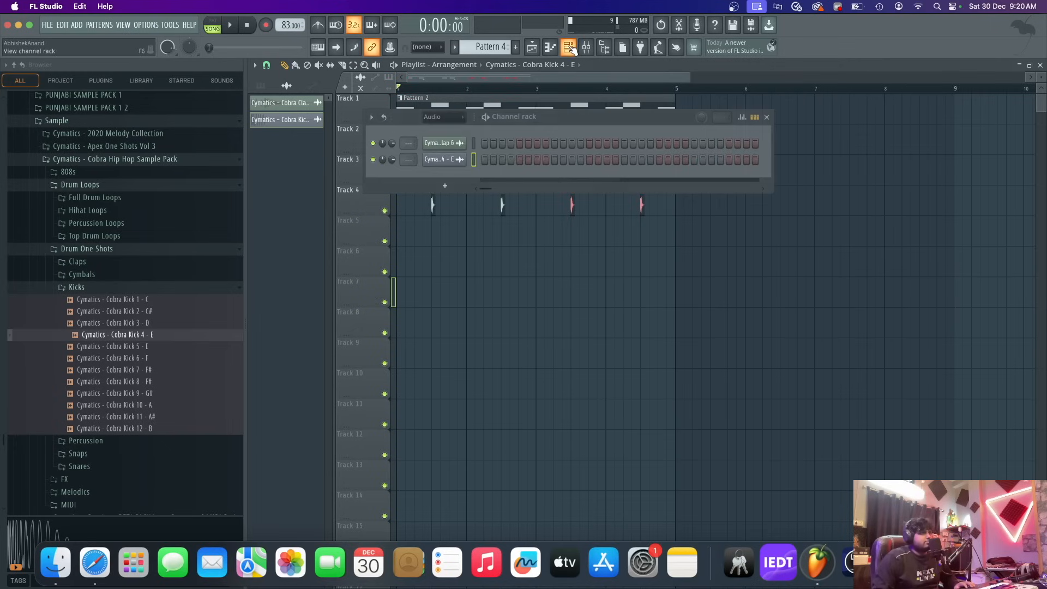
left_click(440, 129)
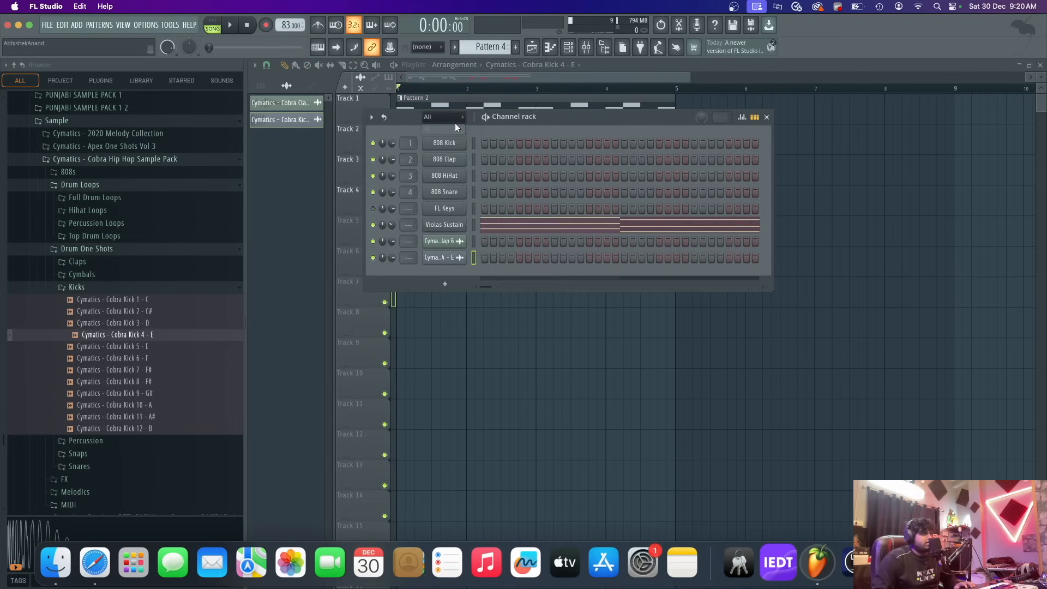
left_click(77, 25)
left_click(95, 46)
type("flex")
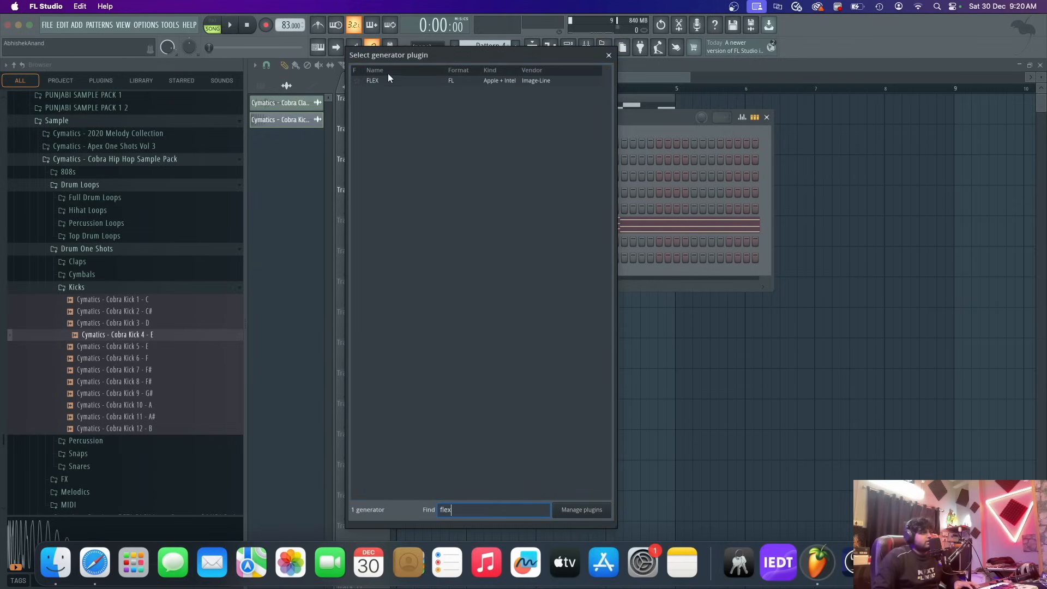
double_click(413, 91)
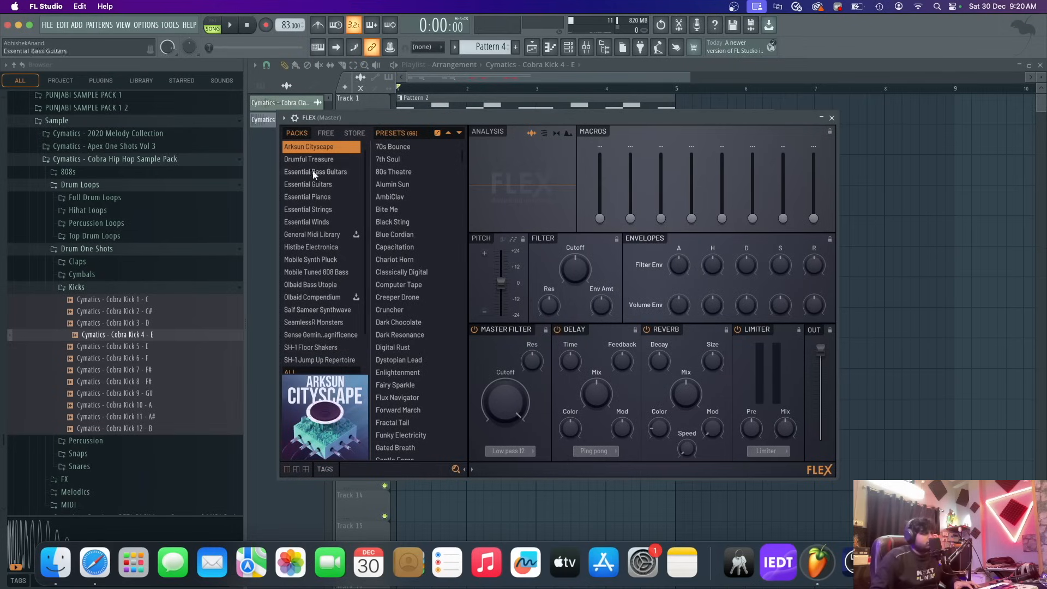
- Load the Violins Sustain preset from the Essential Strings pack in FLEX and close the plugin window
left_click(326, 207)
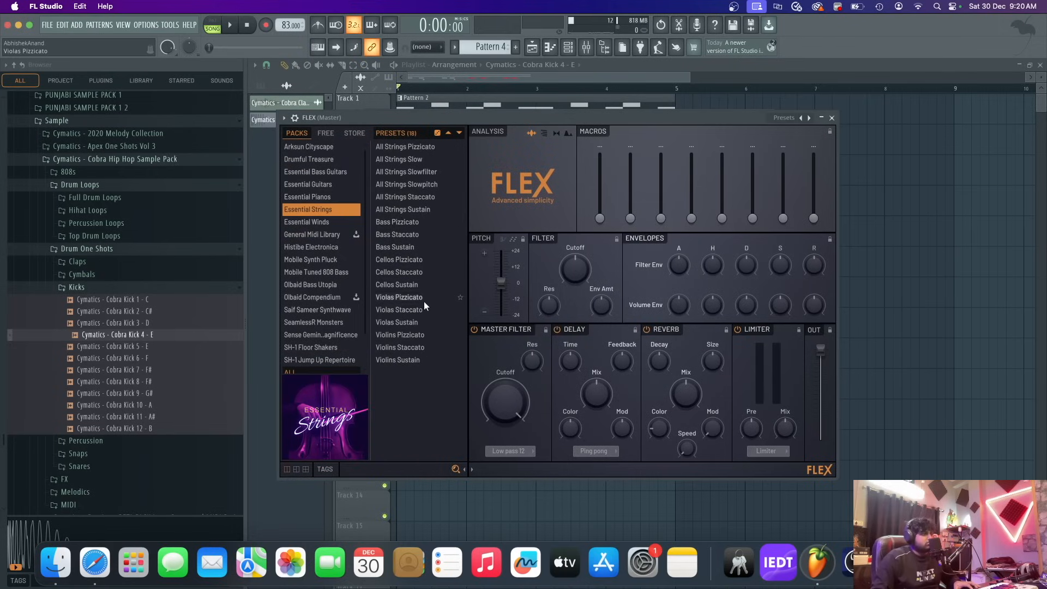
left_click(423, 344)
left_click(440, 357)
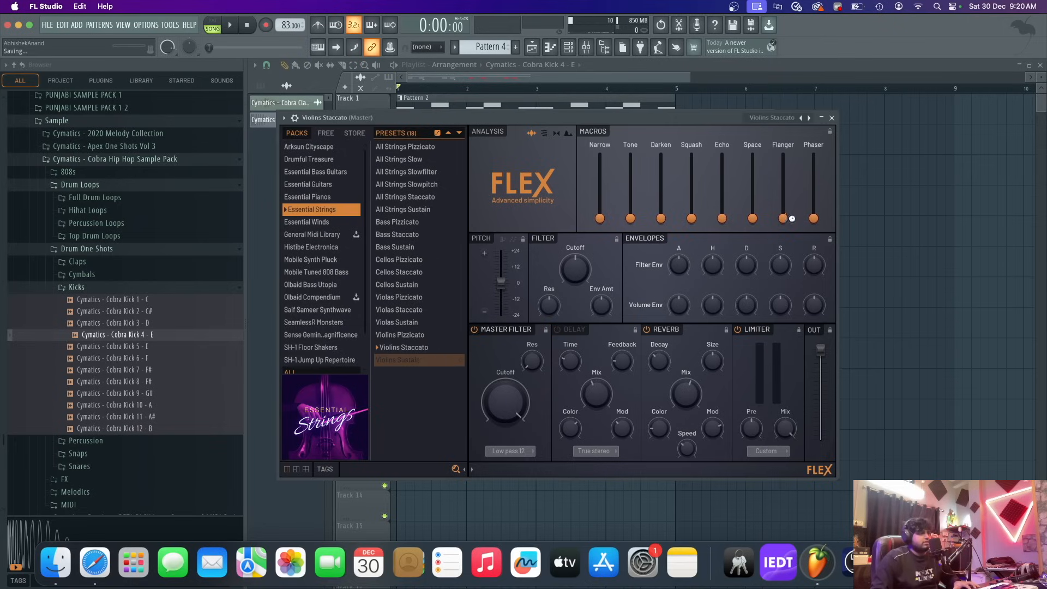
key("r")
left_click(637, 169)
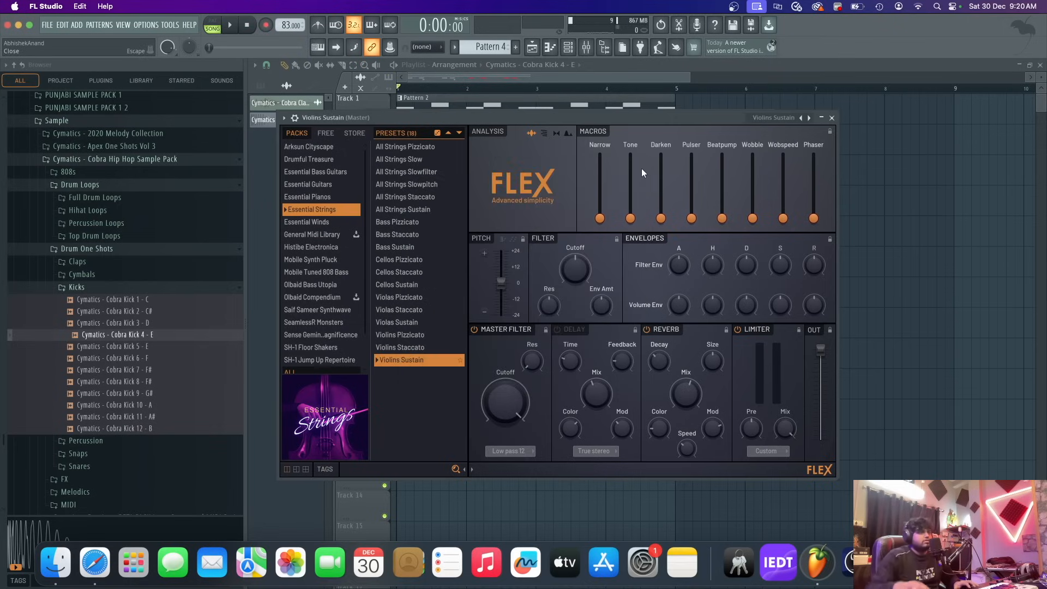
left_click(833, 119)
- Switch to Pattern 1 and place it on Track 5 across bars 1 to 4
scroll(489, 44, "up", 3)
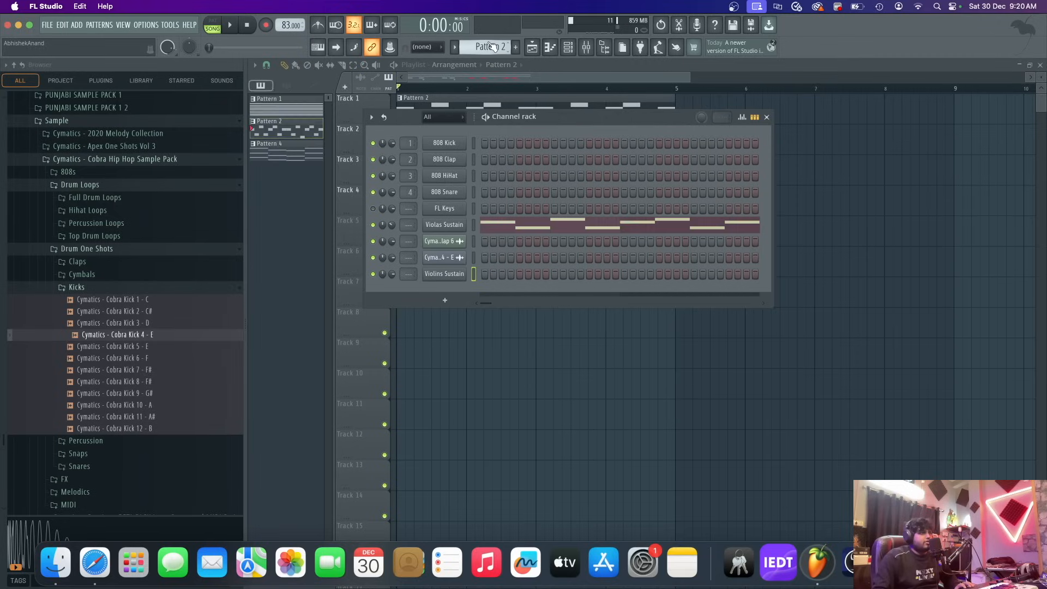
left_click_drag(518, 318, 185, 267)
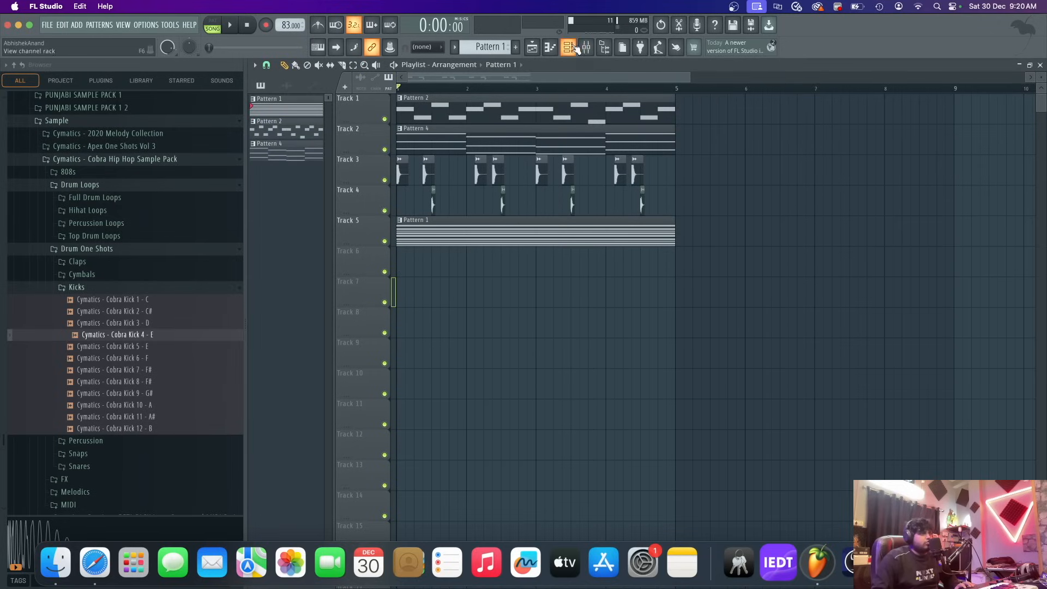
- Open the piano roll of Violins Sustain in Pattern 1 and draw a long A4 note from the start of bar 1
left_click(577, 49)
right_click(444, 276)
left_click(502, 279)
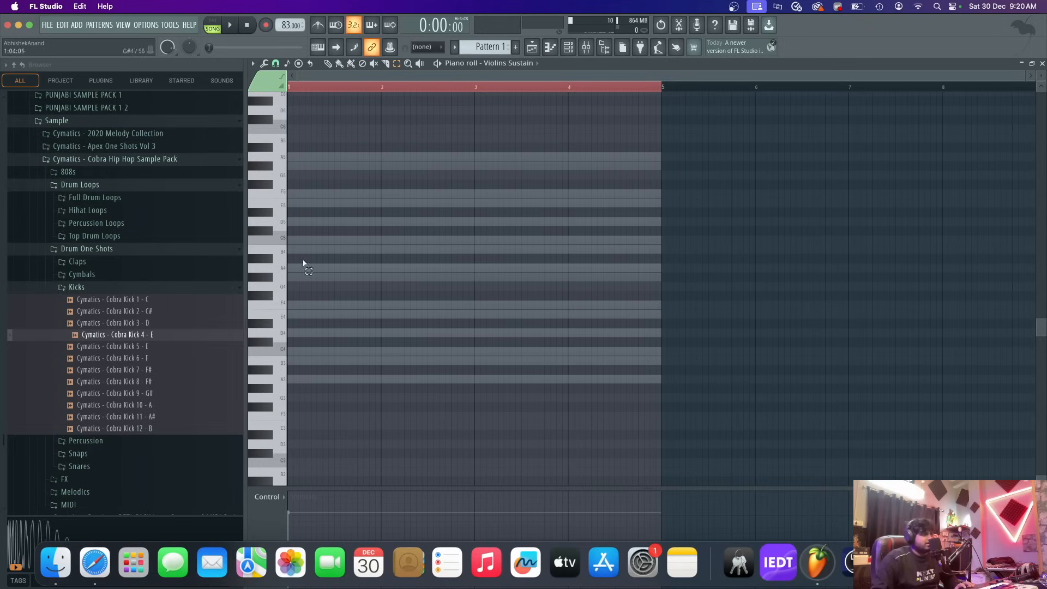
left_click_drag(344, 231, 113, 270)
key("space")
left_click_drag(380, 269, 363, 272)
left_click(363, 277)
- Draw short B4 and C5 notes at the end of bar 1 and delete the extra A#4 note
left_click_drag(427, 282, 387, 258)
key("space")
scroll(354, 280, "up", 5)
left_click(386, 250)
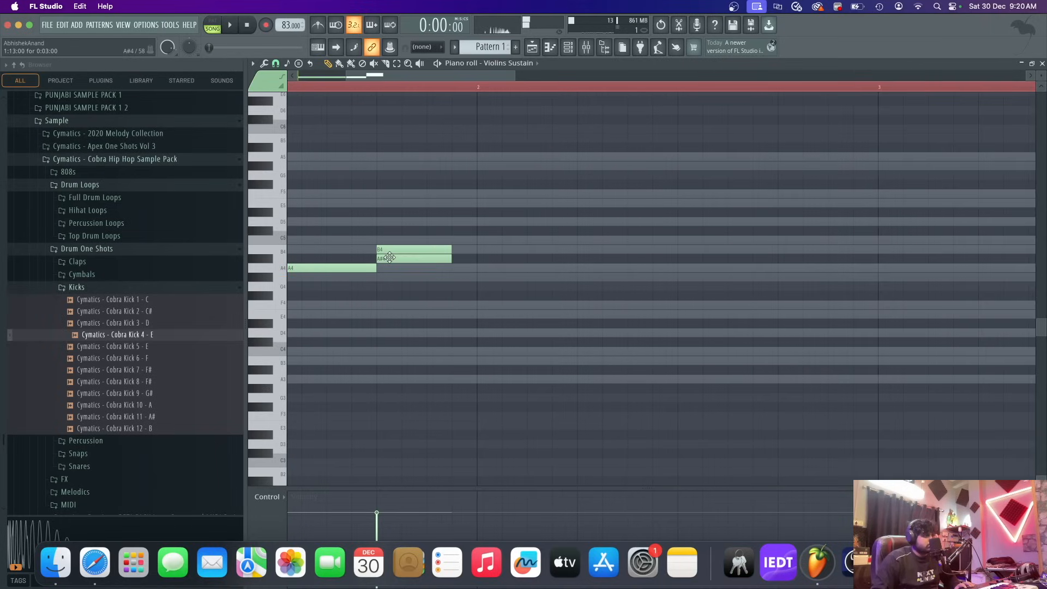
right_click(406, 259)
key("space")
left_click(433, 240)
- Place a B4 note at the start of bar 2 and lengthen it to three beats
left_click(480, 259)
key("space")
left_click_drag(479, 268, 480, 249)
key("space")
scroll(484, 264, "down", 5)
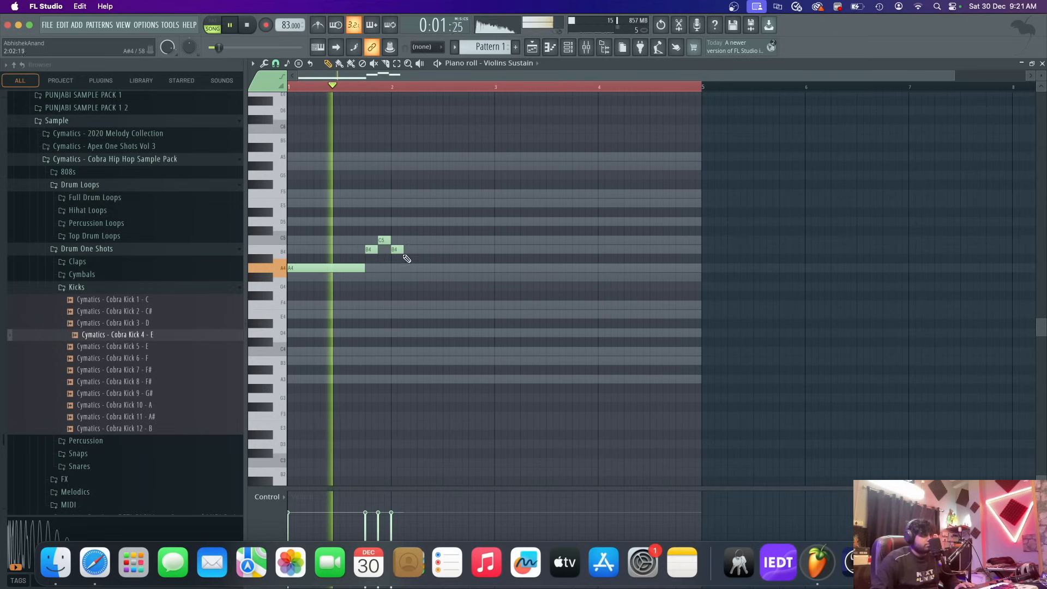
left_click_drag(403, 251, 443, 251)
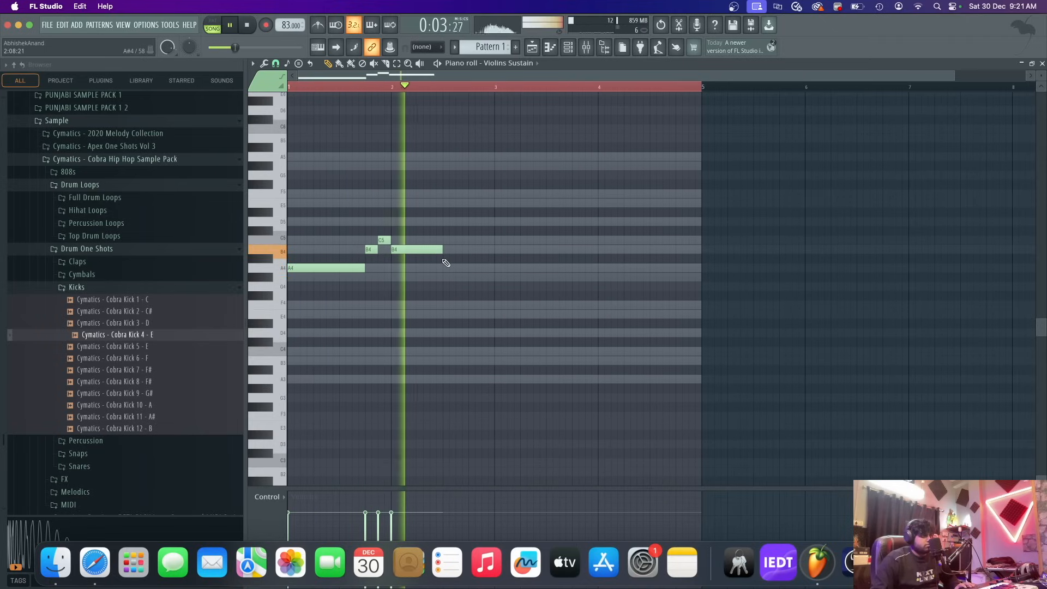
key("space")
left_click_drag(443, 252, 469, 251)
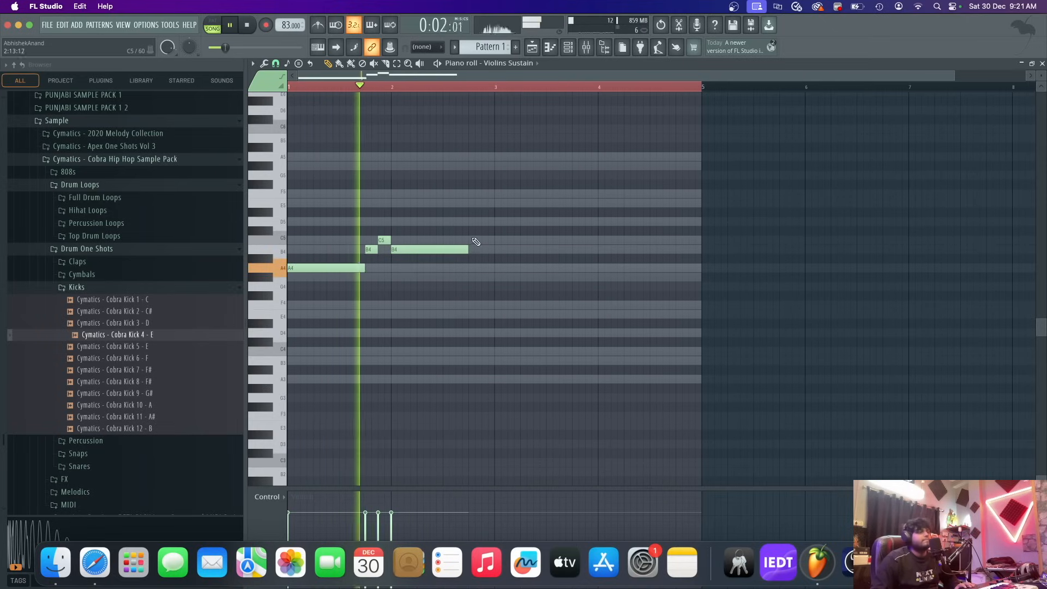
- Add short C5 and A4 notes at the end of bar 2, a G#4 note across bar 3, and an A4 note across bar 4
left_click(473, 240)
left_click_drag(544, 242, 479, 242)
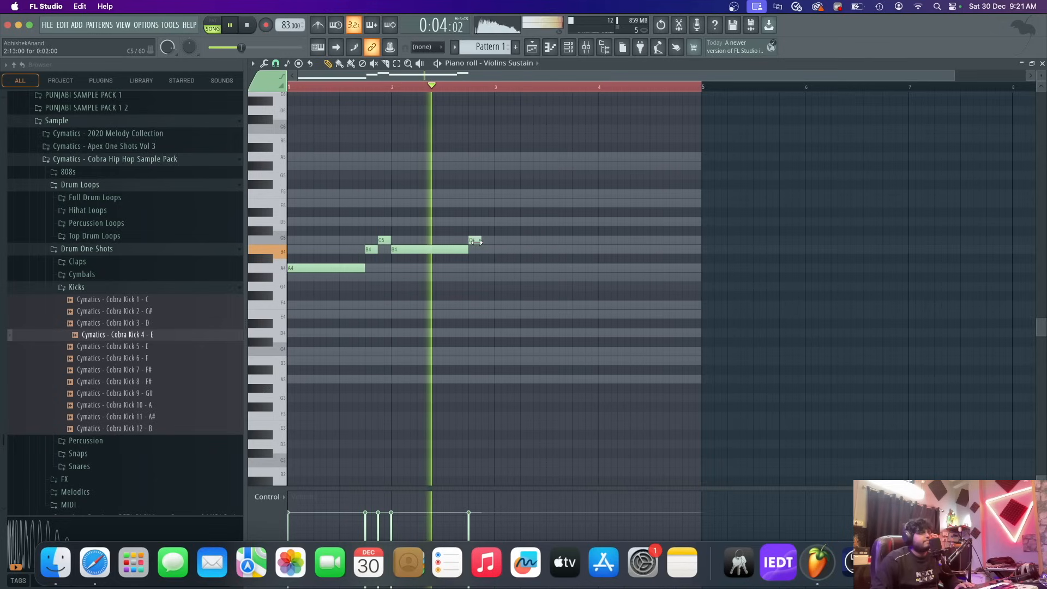
left_click(485, 268)
left_click(497, 277)
left_click_drag(508, 278, 597, 284)
scroll(598, 283, "down", 1)
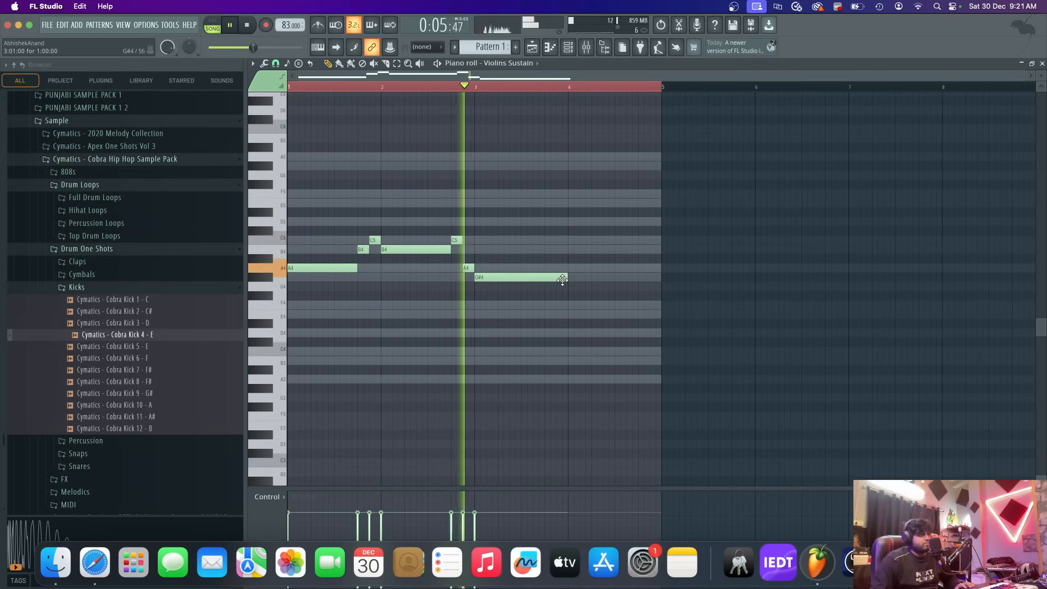
left_click(598, 267)
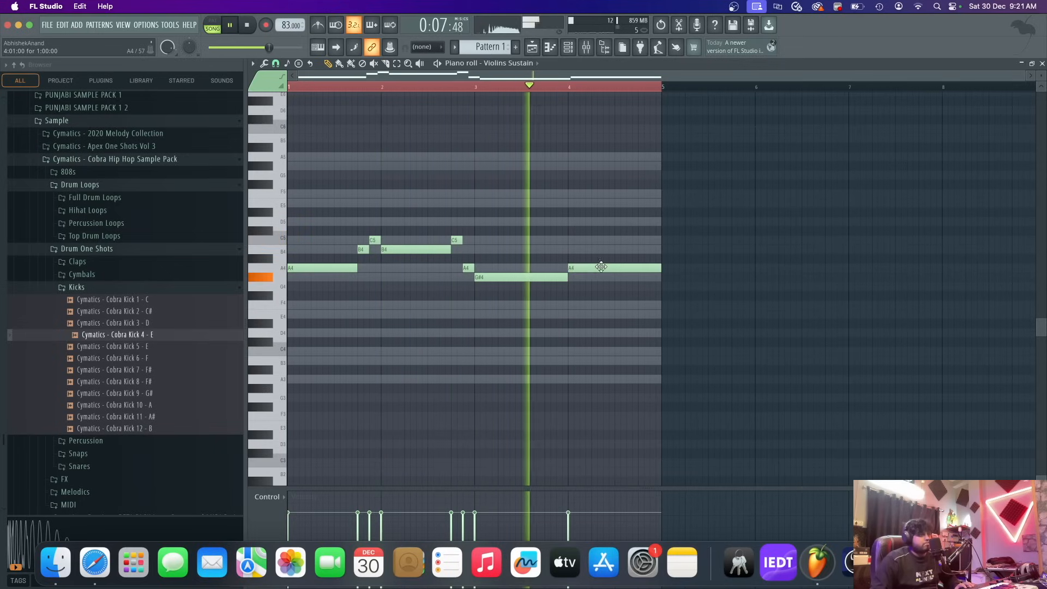
- Shorten the long notes in bars 3 and 4 to three beats, filling the gaps with B4 and C5 in bar 3 and G#4 in bar 4
key("space")
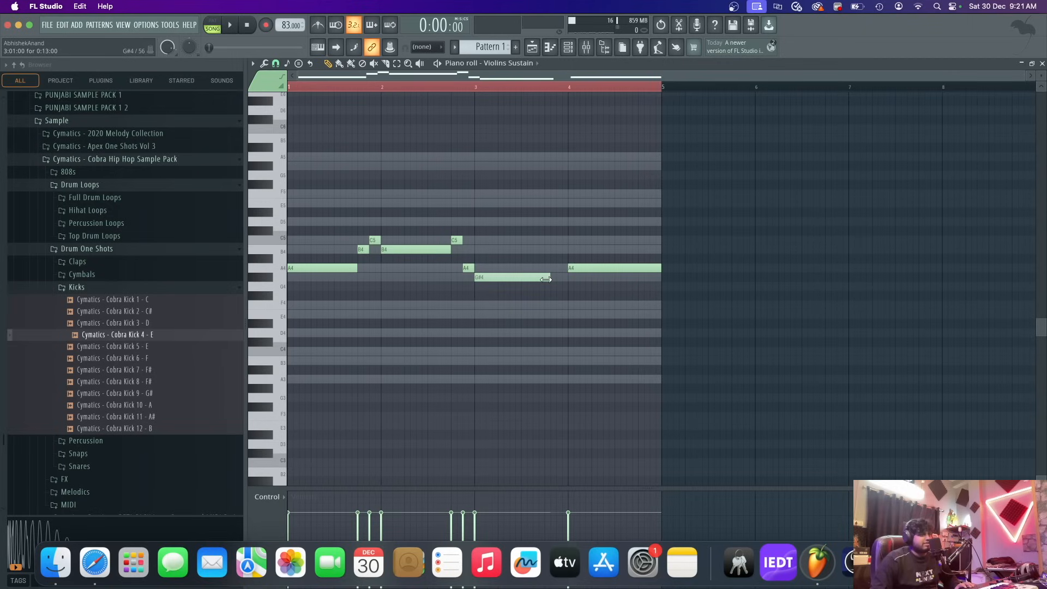
left_click(547, 251)
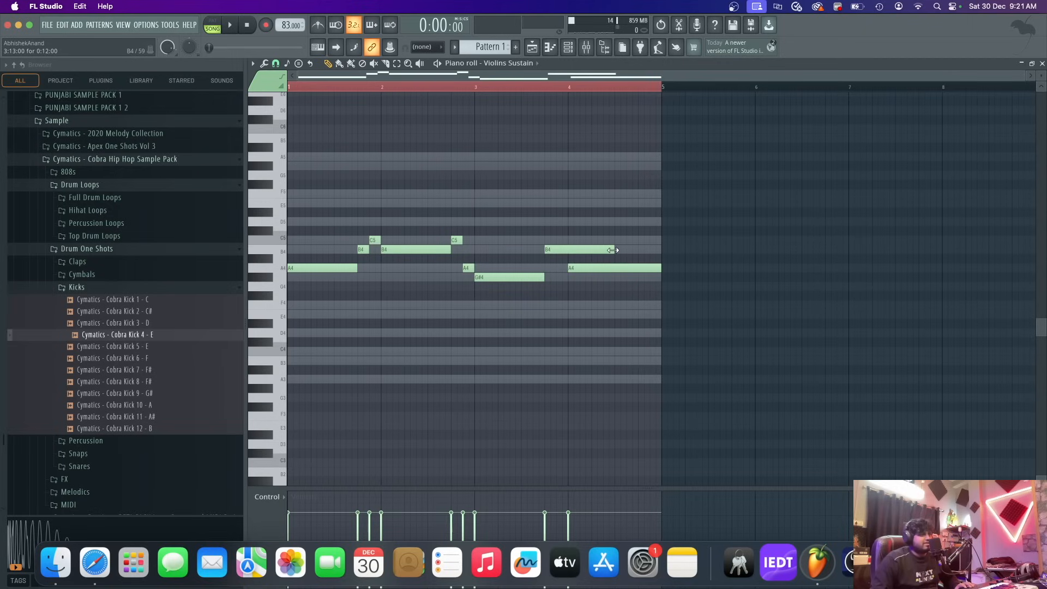
key("space")
mouse_move(590, 267)
left_mouse_down()
mouse_move(592, 248)
mouse_move(591, 283)
mouse_move(590, 268)
left_mouse_up()
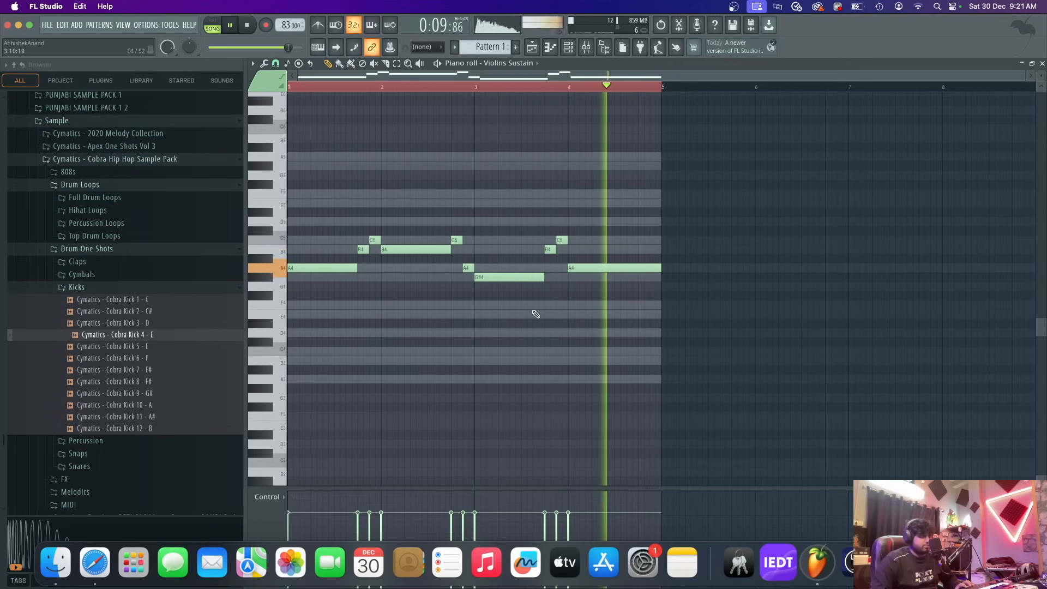
key("space")
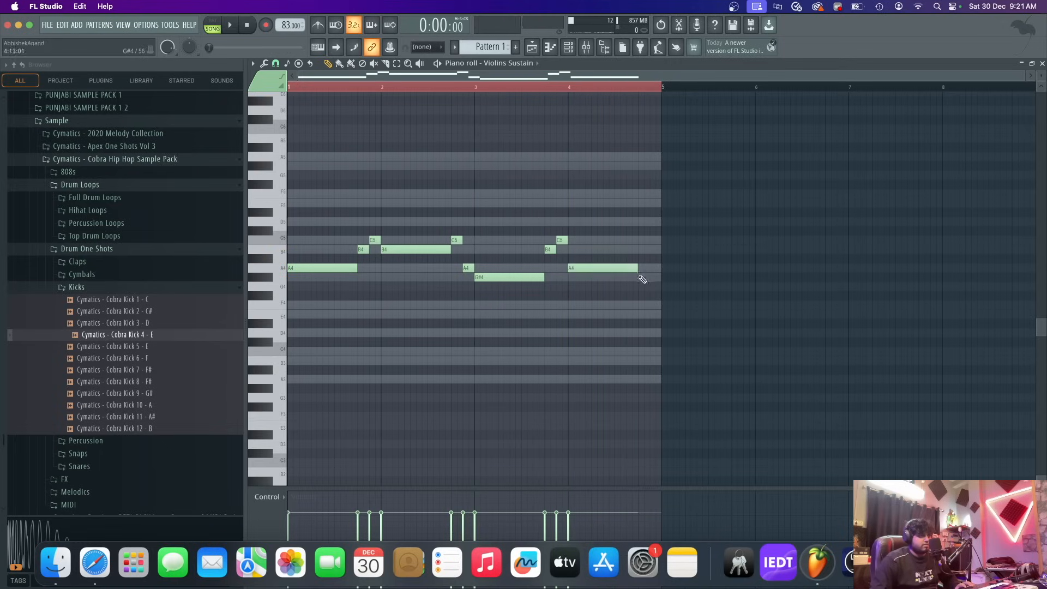
left_click(642, 278)
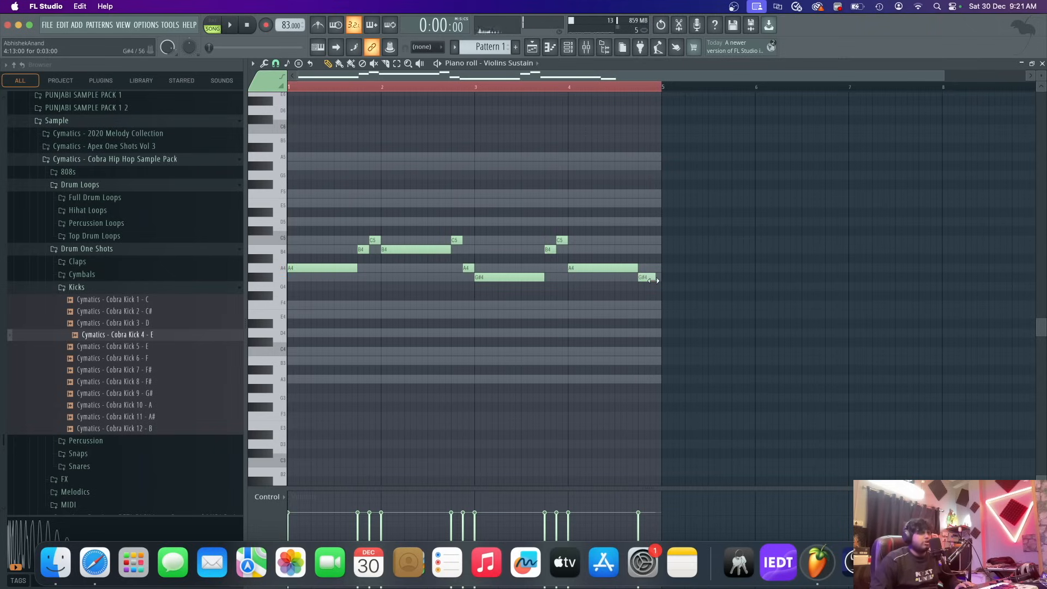
- Cut all the violin notes from Pattern 1 and paste them into the empty Pattern 3
key("super+a")
key("super+x")
scroll(497, 53, "down", 1)
scroll(497, 51, "down", 1)
key("super+v")
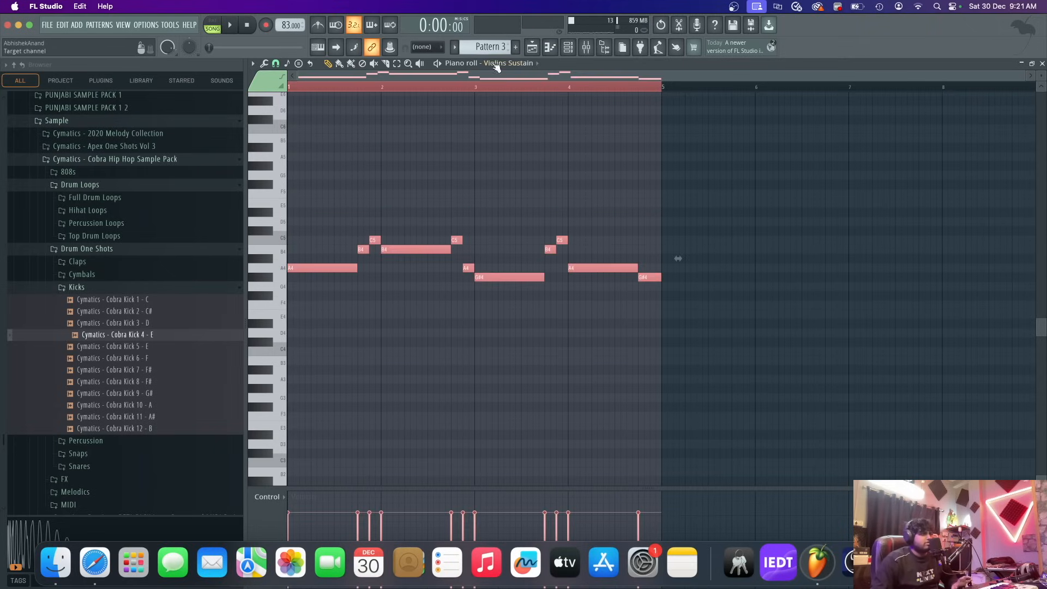
- Place Pattern 3 on Track 7 in the playlist and remove the Pattern 1 clip from Track 5
left_click(533, 48)
left_click_drag(408, 293, 394, 289)
right_click(453, 228)
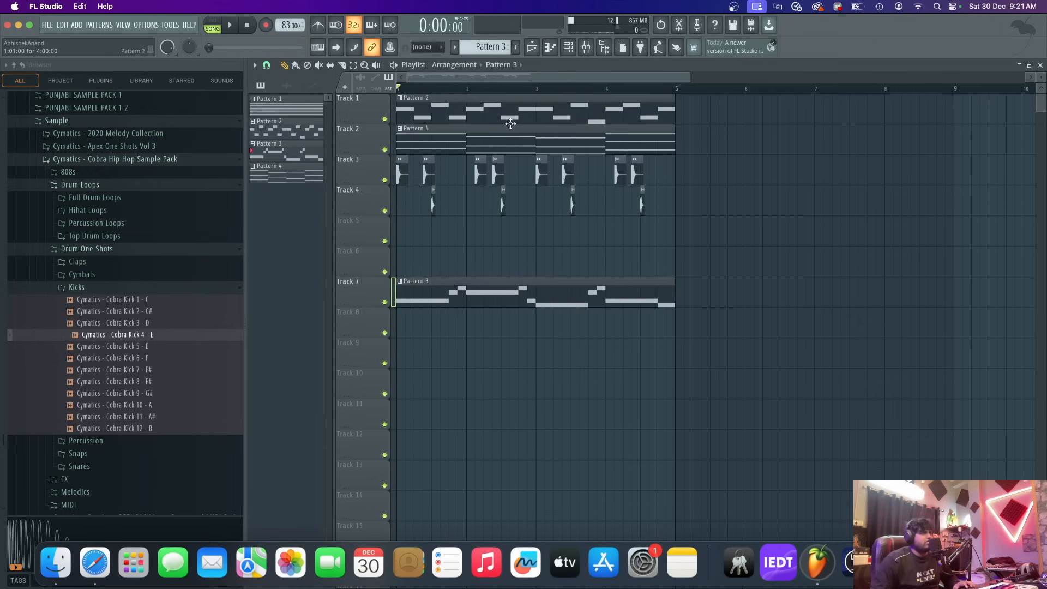
- Check Patterns 1 and 3 in the channel rack and try playing the arrangement without the Pattern 4 clip on Track 2
left_click(568, 47)
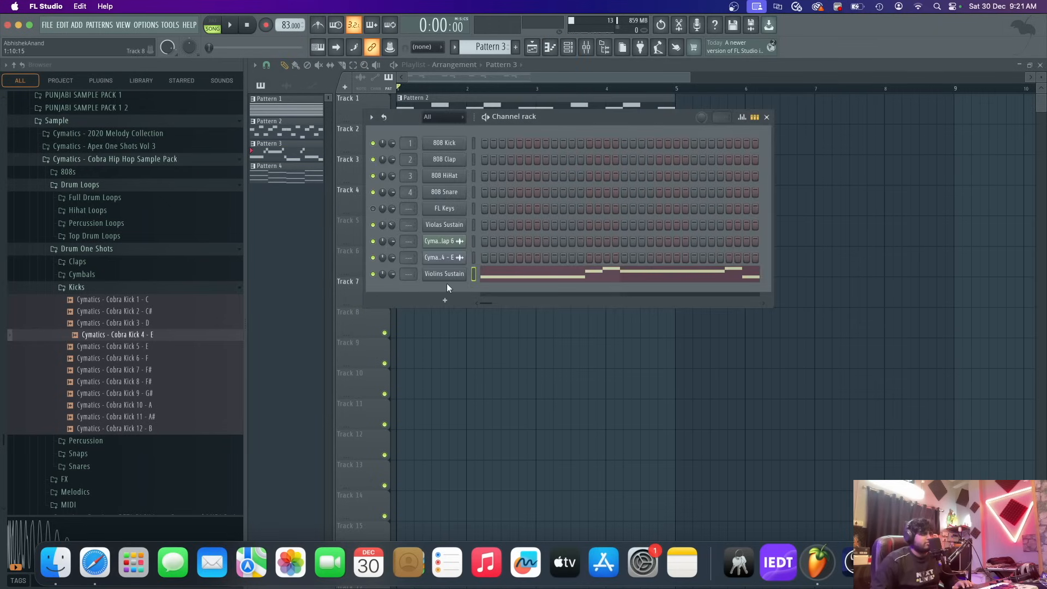
scroll(473, 50, "down", 2)
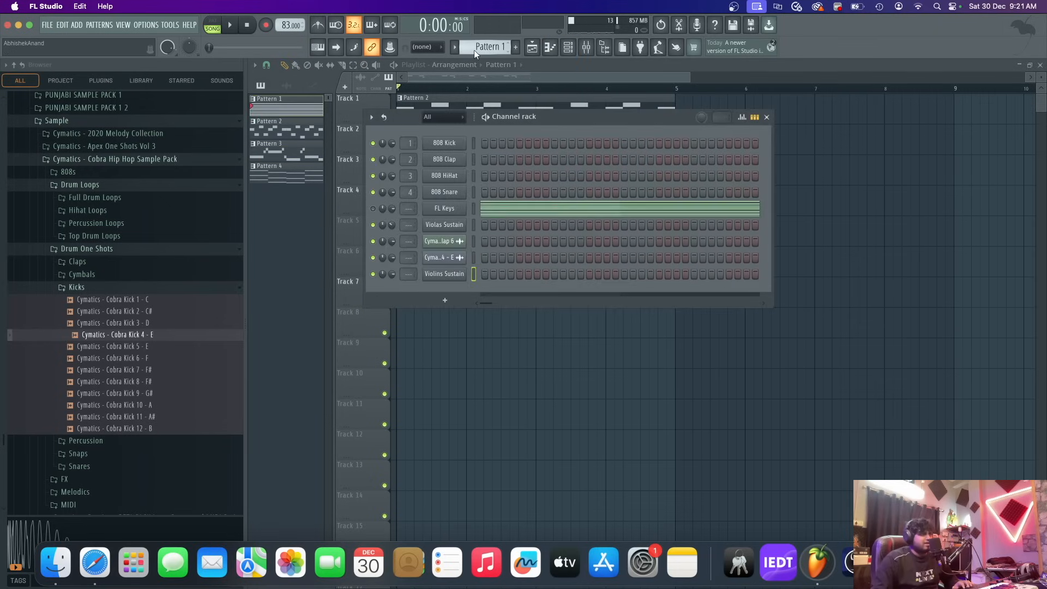
scroll(495, 53, "up", 2)
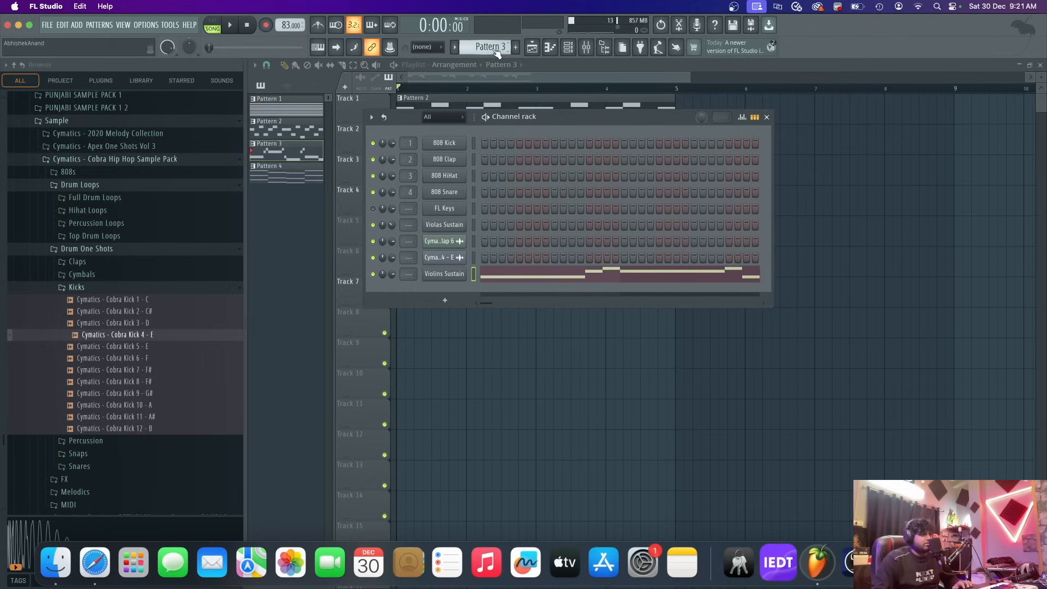
left_click(499, 75)
right_click(488, 149)
key("space")
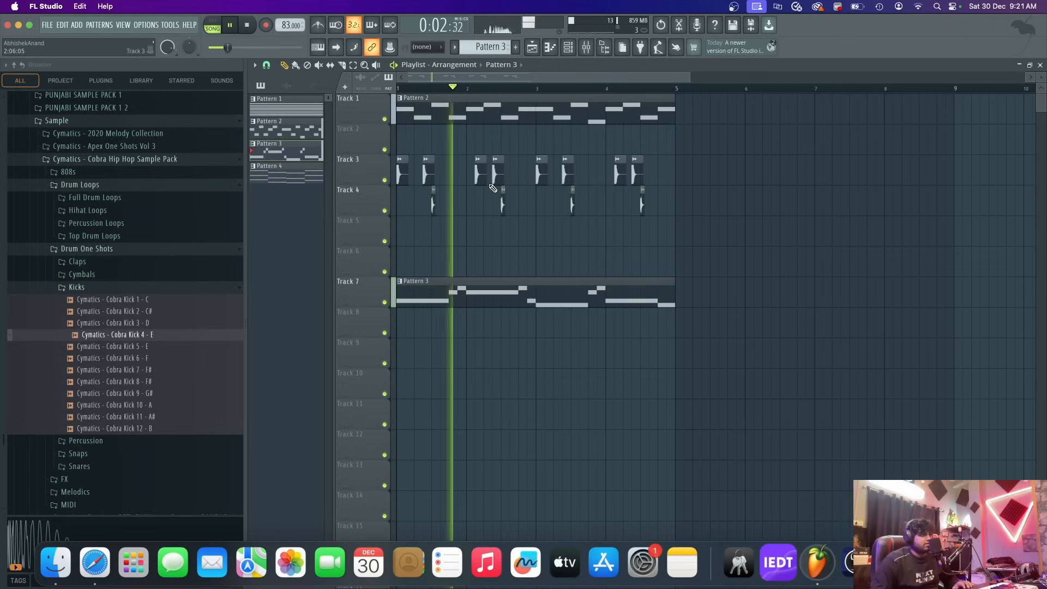
key("space")
- Select Pattern 2 in pattern mode and move its melody from the Violas Sustain channel to the FL Keys channel
left_click(568, 48)
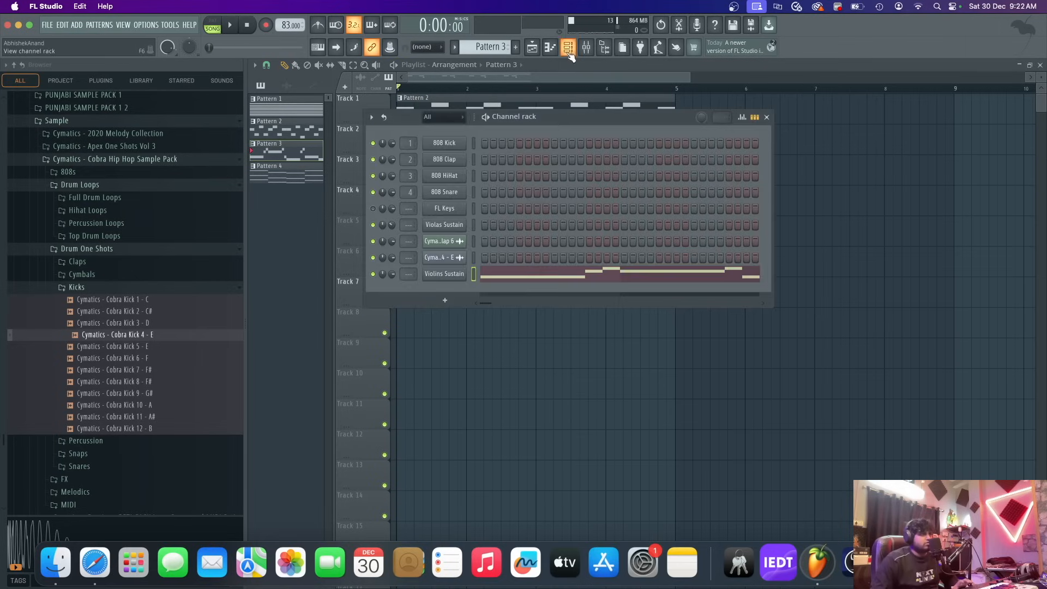
scroll(498, 48, "up", 2)
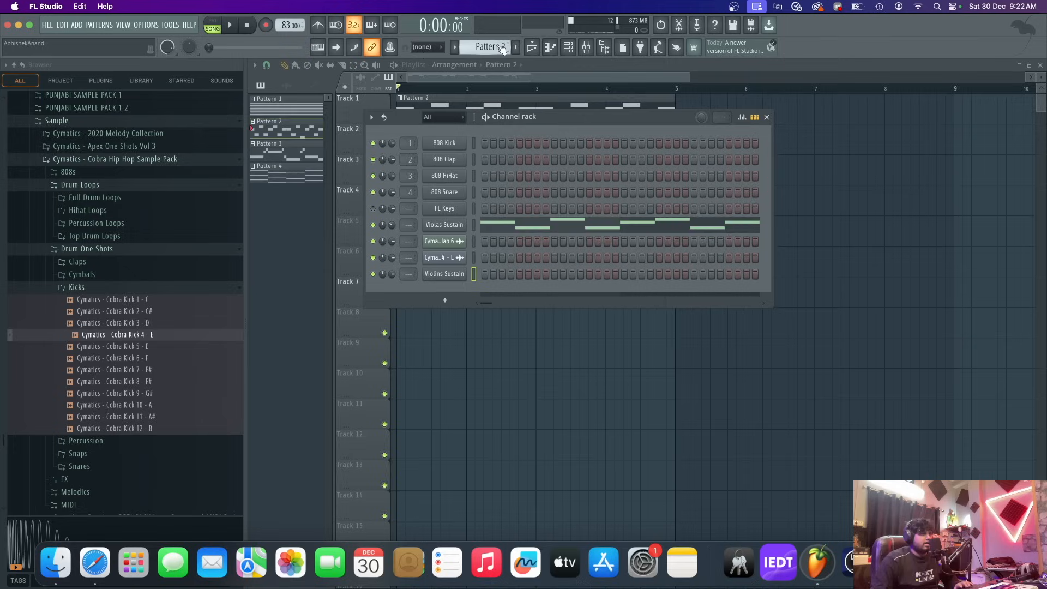
scroll(500, 49, "down", 1)
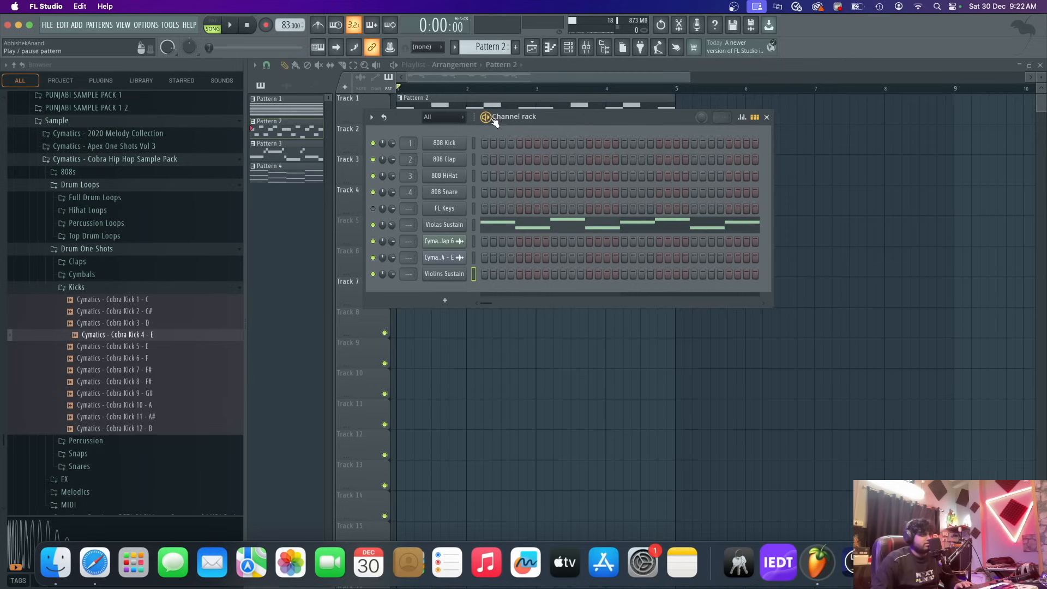
key("space")
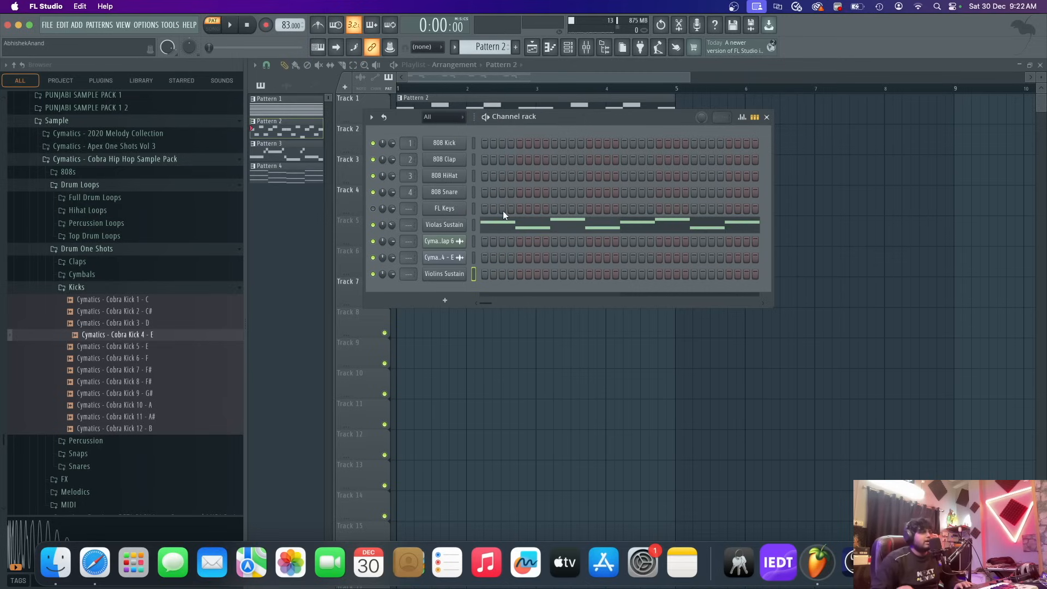
right_click(455, 226)
left_click(594, 227)
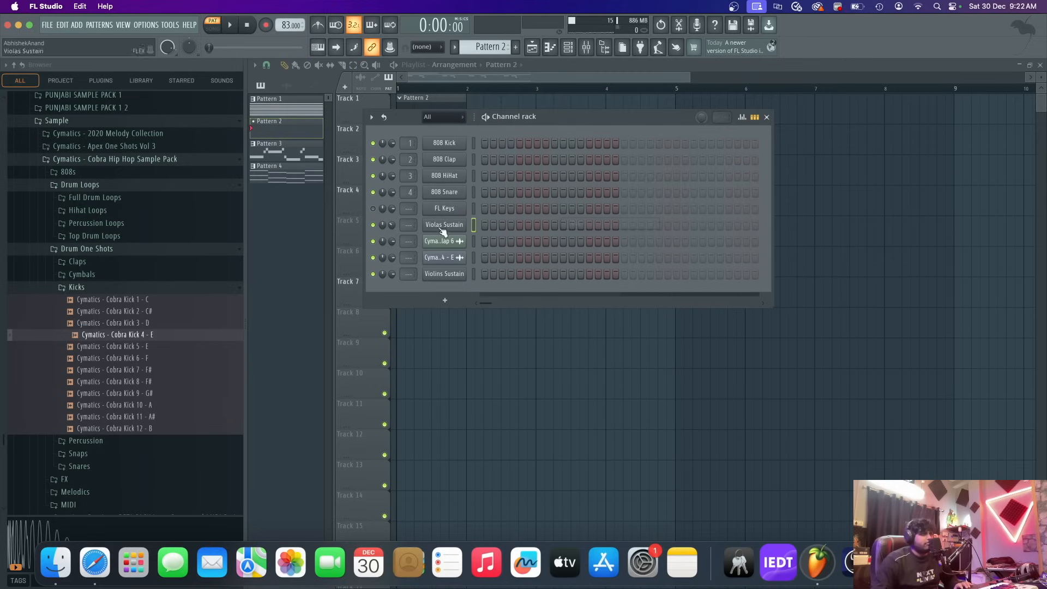
right_click(460, 210)
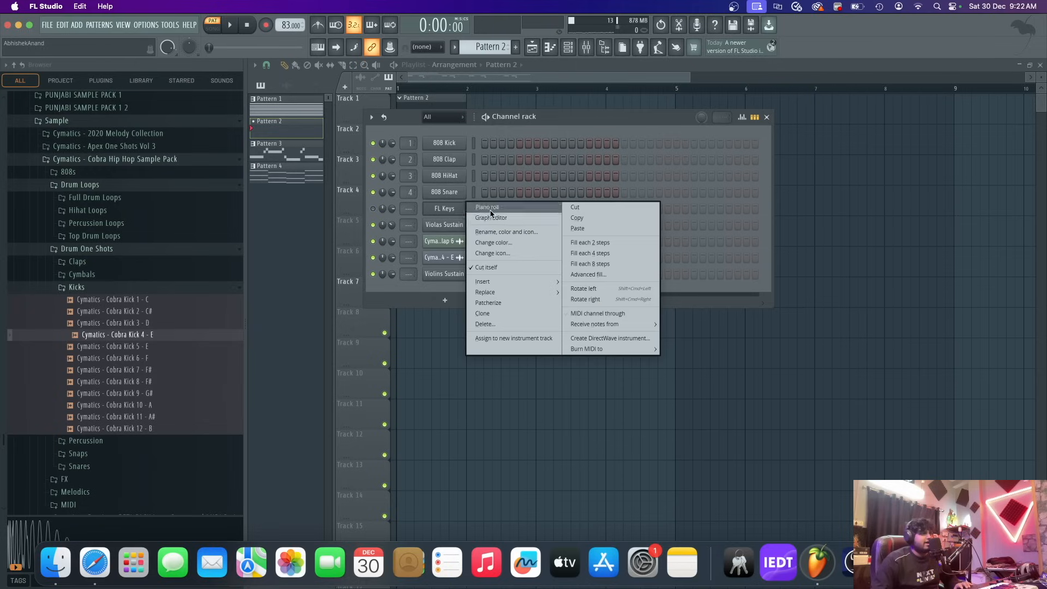
left_click(593, 229)
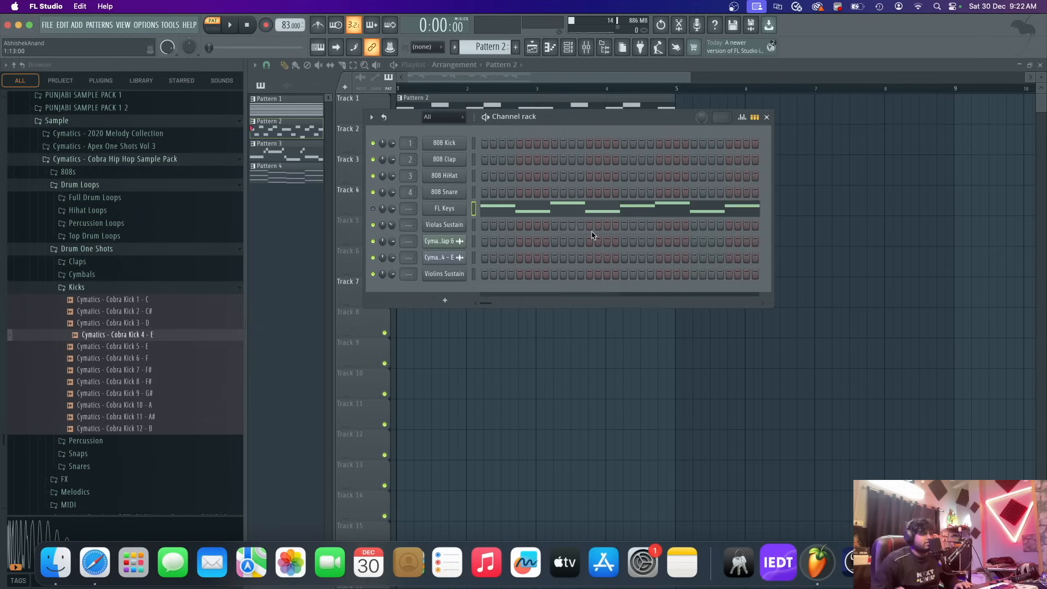
- Load the Dark Piano preset in the FL Keys channel and close the plugin window
left_click(443, 210)
left_click(560, 162)
left_click(561, 207)
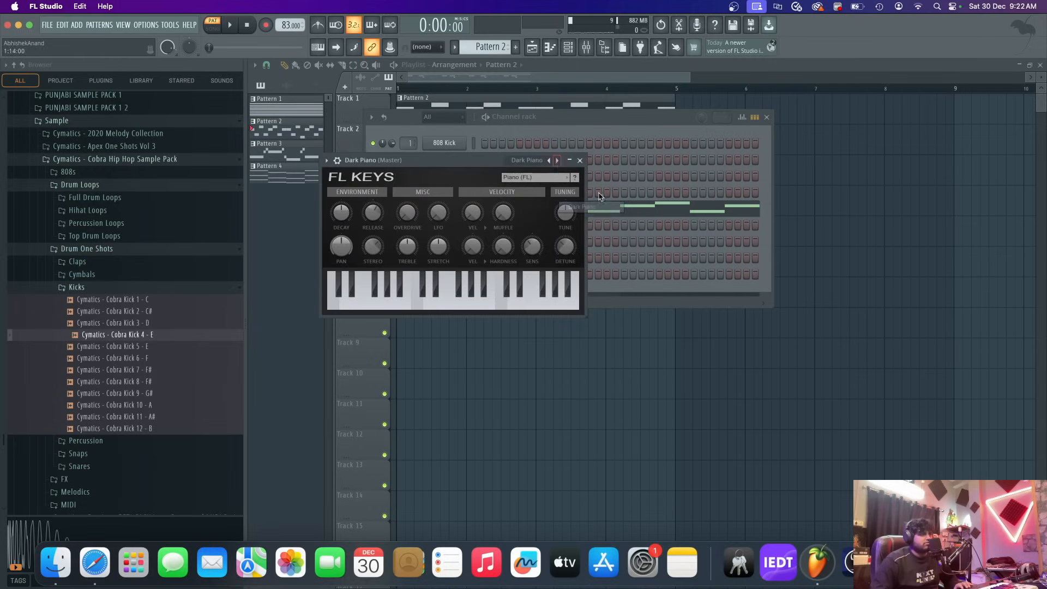
left_click(580, 160)
- Place Pattern 2 on Track 5 across bars 1 to 4 and play the arrangement in song mode
left_click(584, 68)
left_click_drag(463, 228, 318, 241)
key("space")
key("l")
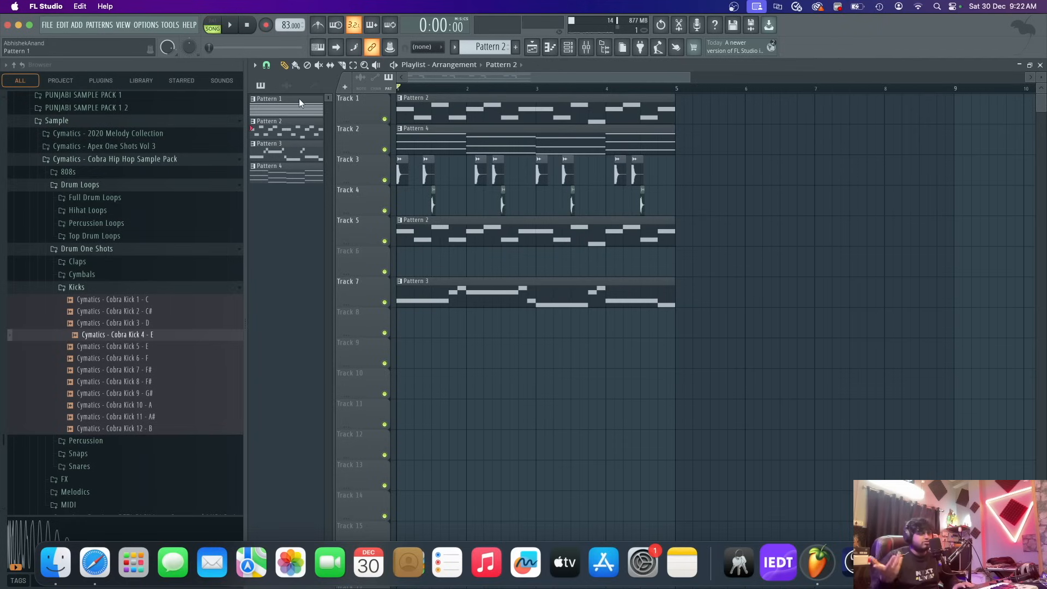
key("space")
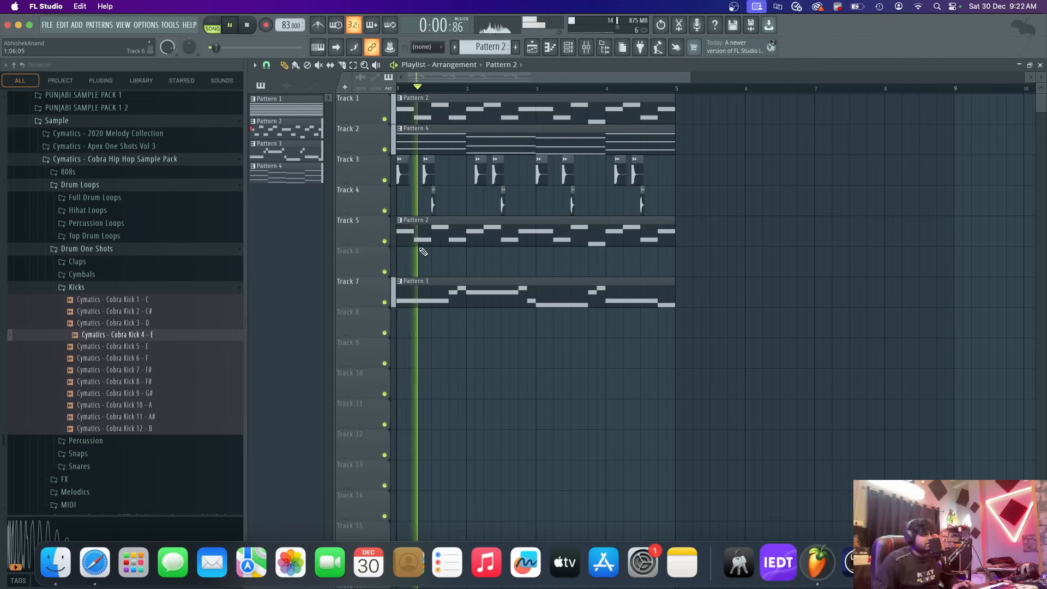
scroll(427, 243, "up", 1)
scroll(482, 258, "down", 2)
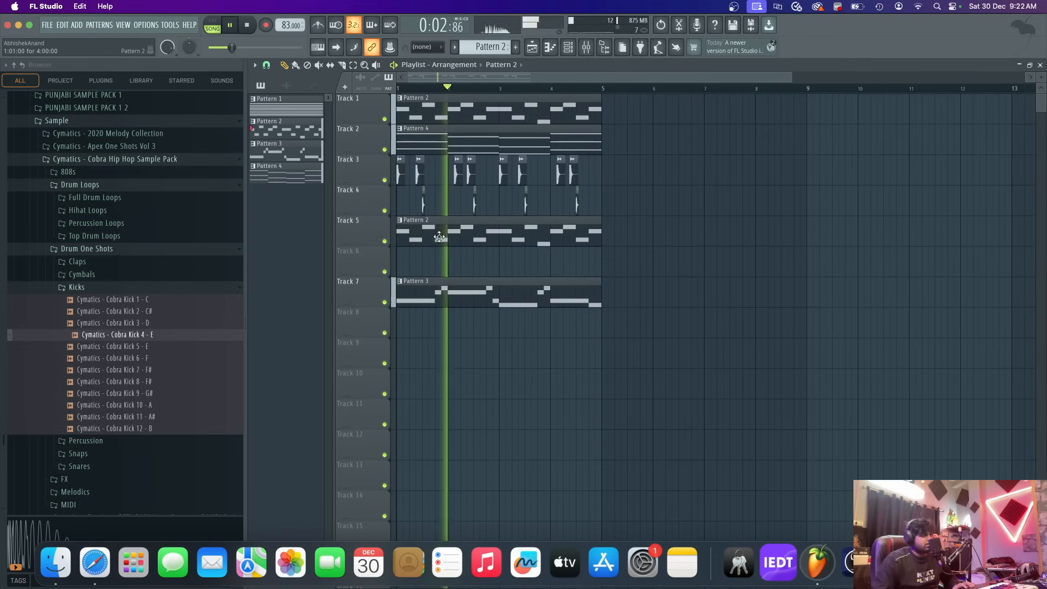
- Stop playback and delete the 808 Kick and 808 Clap channels from the channel rack
key("F6")
key("space")
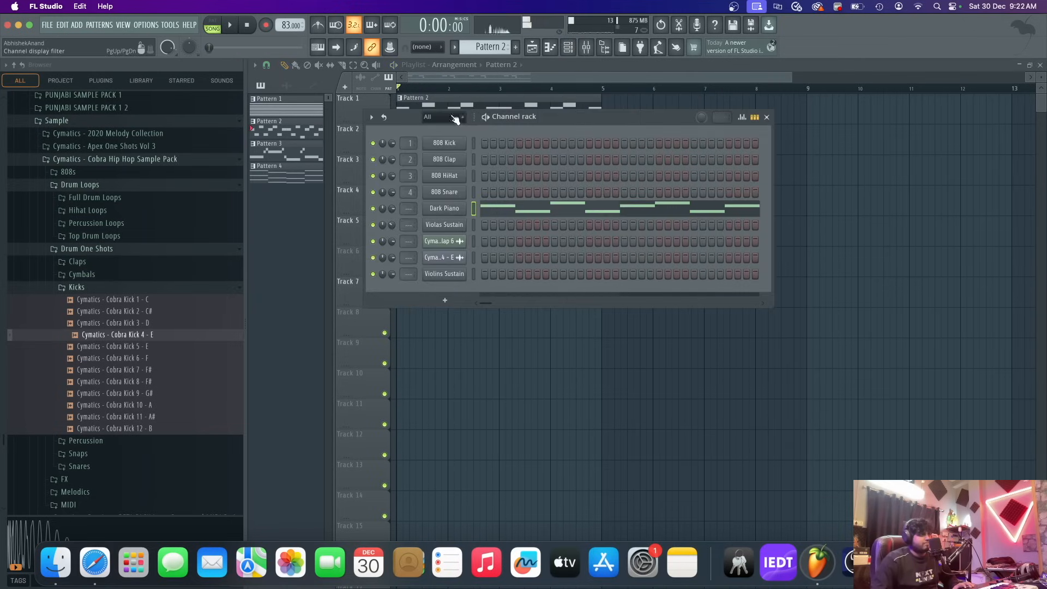
right_click(449, 142)
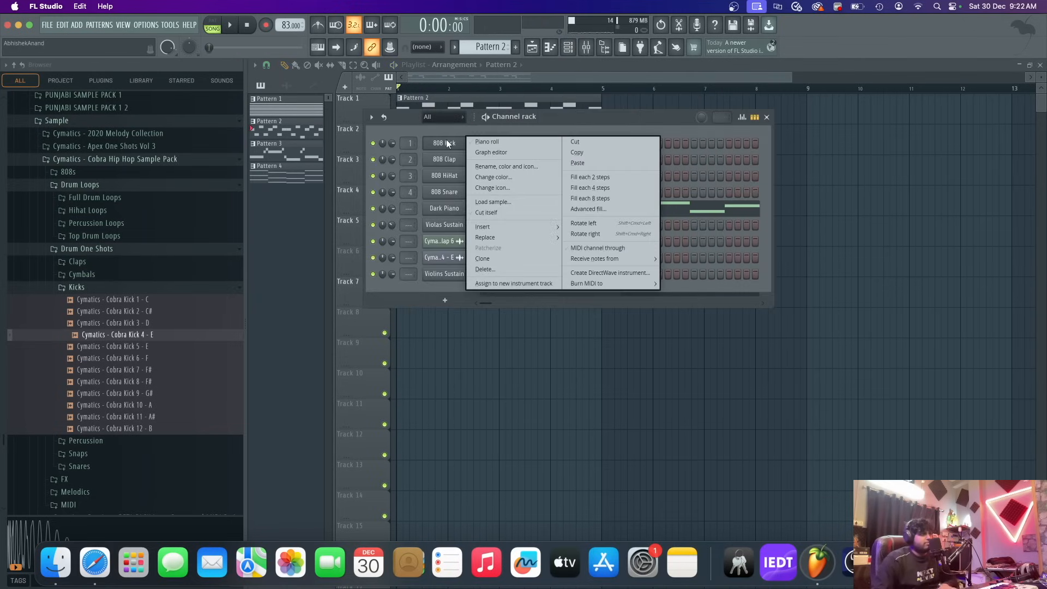
left_click(491, 269)
key("Return")
right_click(457, 141)
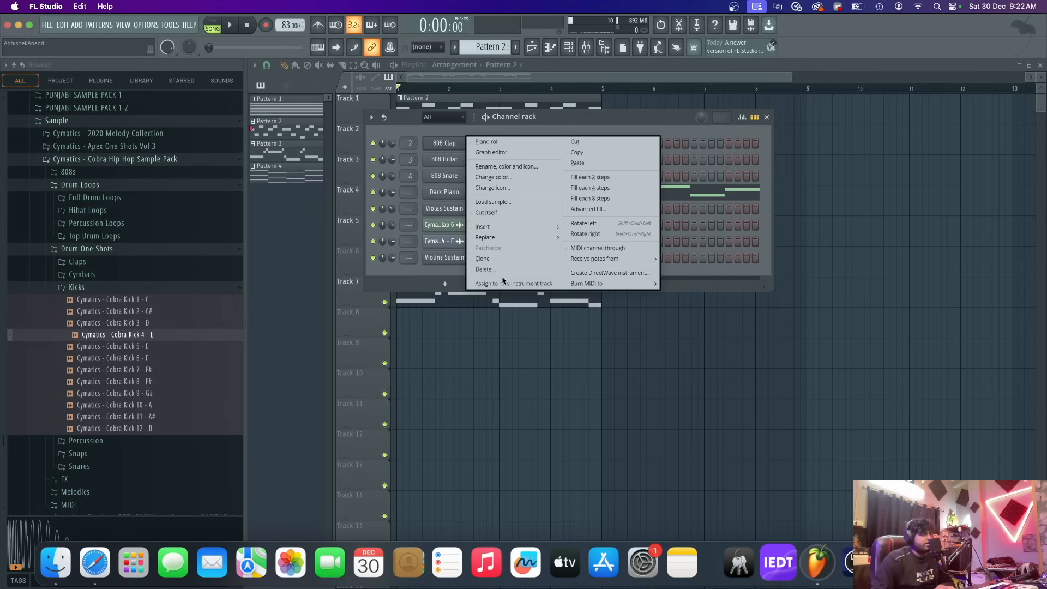
left_click(505, 270)
key("Return")
- Delete the 808 HiHat and 808 Snare channels from the channel rack
right_click(458, 142)
left_click(491, 269)
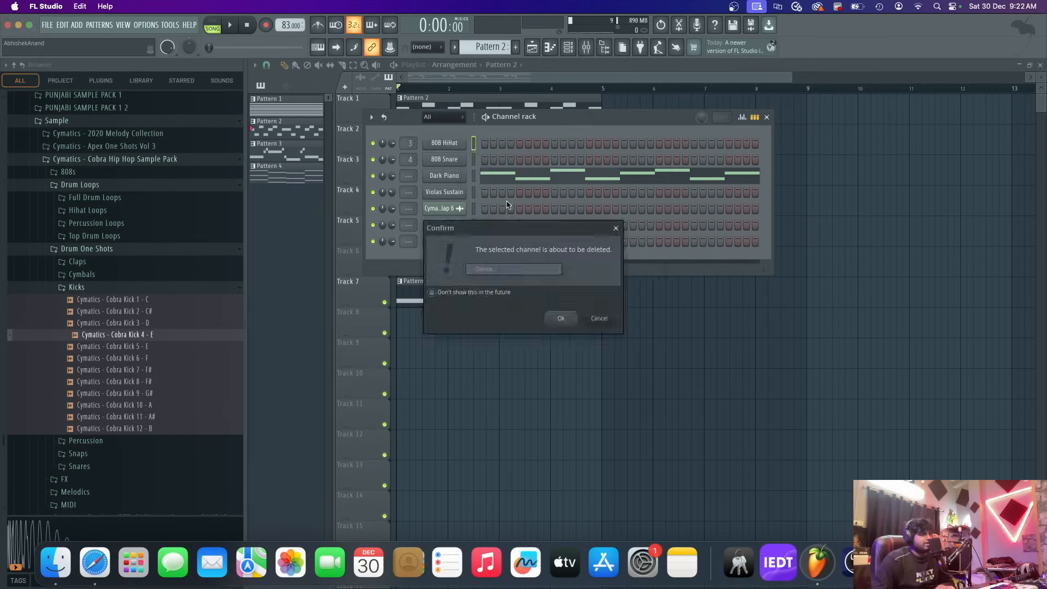
key("Return")
right_click(457, 143)
left_click(490, 269)
key("Return")
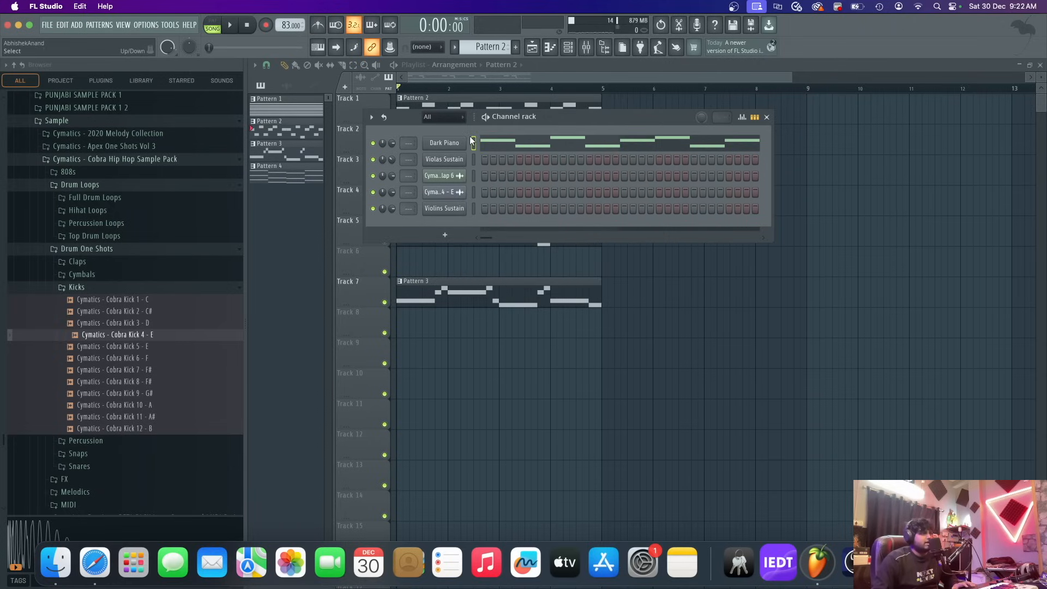
- Open the mixer and route all rack channels to consecutive mixer tracks starting at Insert 1
left_click(587, 48)
right_click(413, 156)
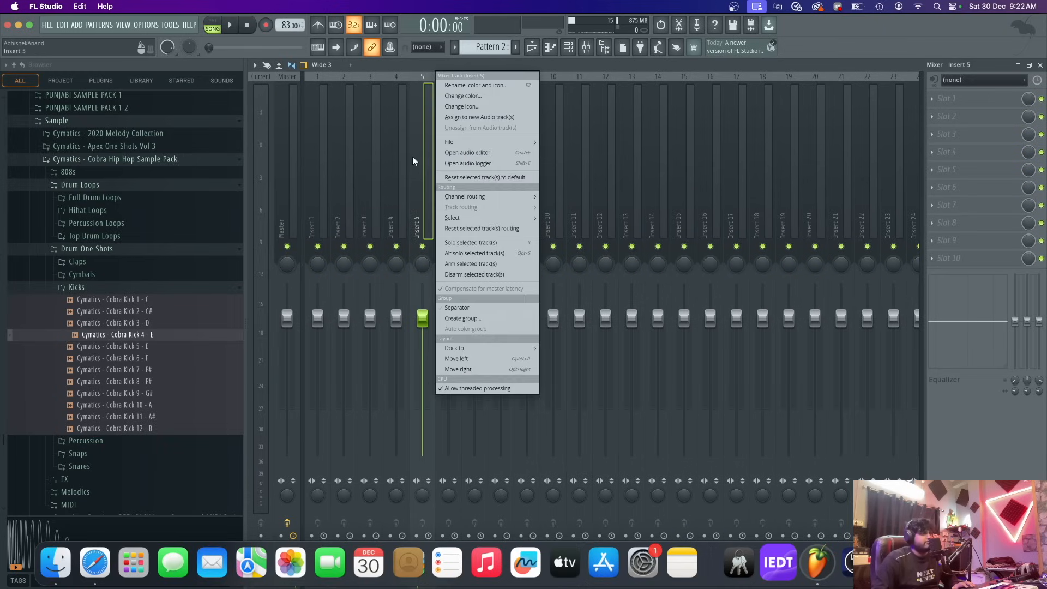
mouse_move(536, 197)
left_click(326, 216)
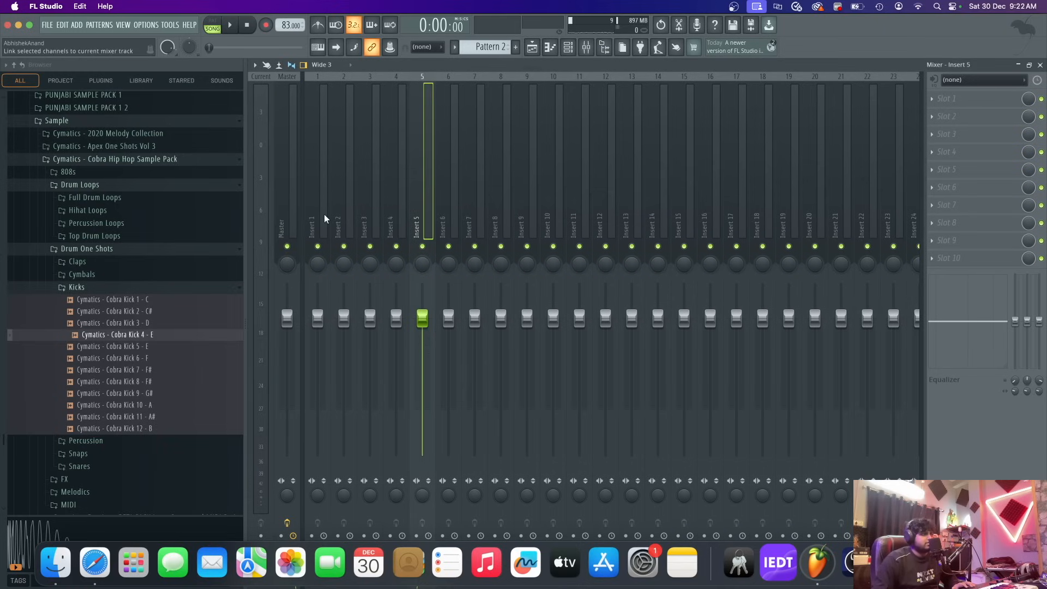
right_click(326, 215)
mouse_move(428, 200)
left_click(491, 197)
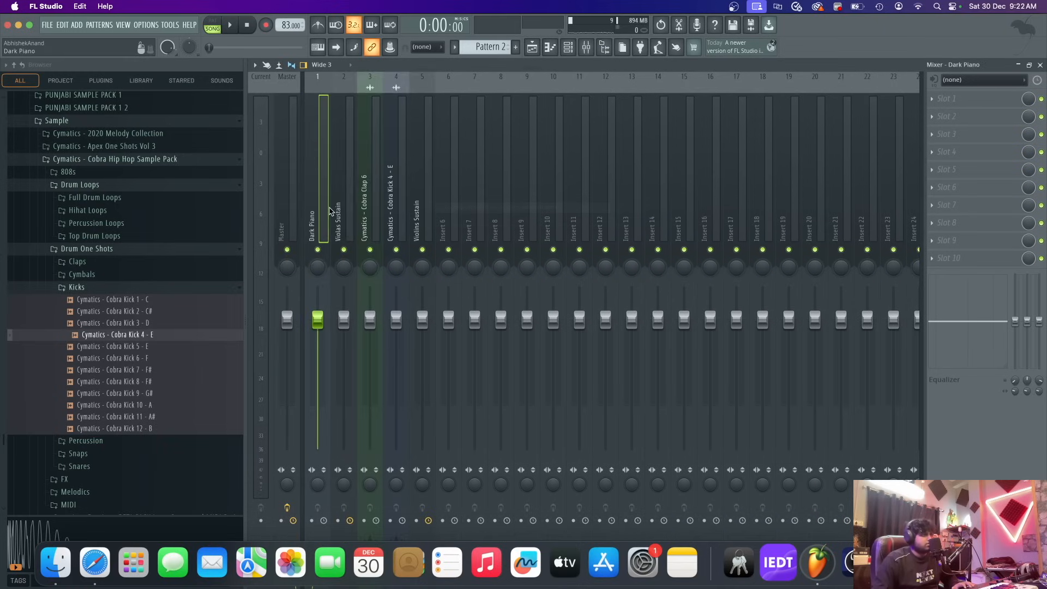
- Select mixer tracks 1 to 5 and pull their volume faders down to 0%
left_click_drag(319, 220, 418, 222)
left_click_drag(354, 300, 354, 428)
left_click(371, 207)
left_click(391, 234)
left_click(318, 225)
- During playback, set Dark Piano to about -9.9 dB and Violas Sustain to about -8.8 dB, panned 37% right
key("space")
left_click_drag(326, 453, 326, 377)
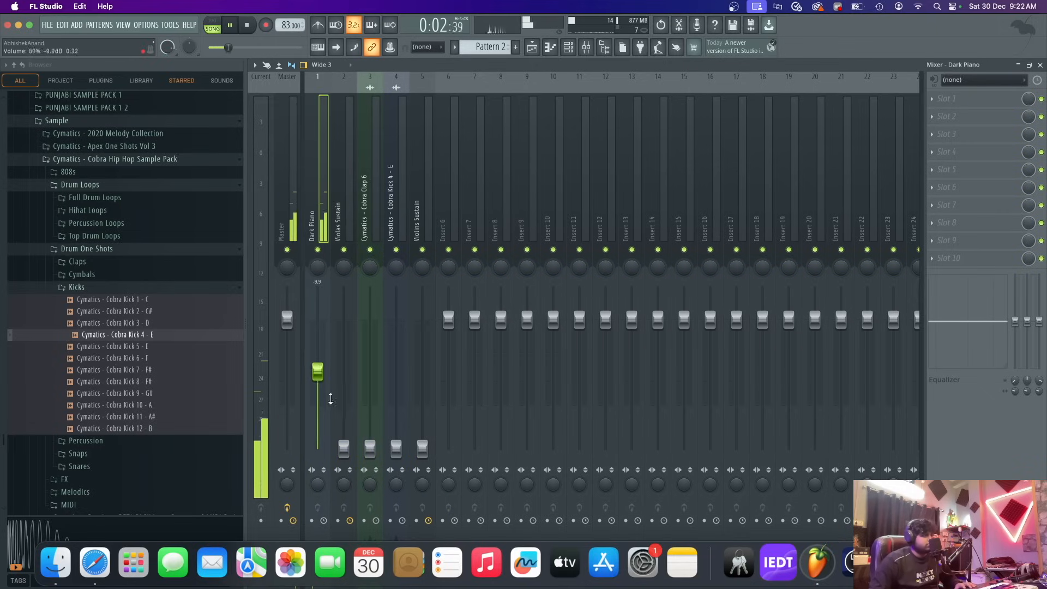
left_click_drag(343, 448, 344, 410)
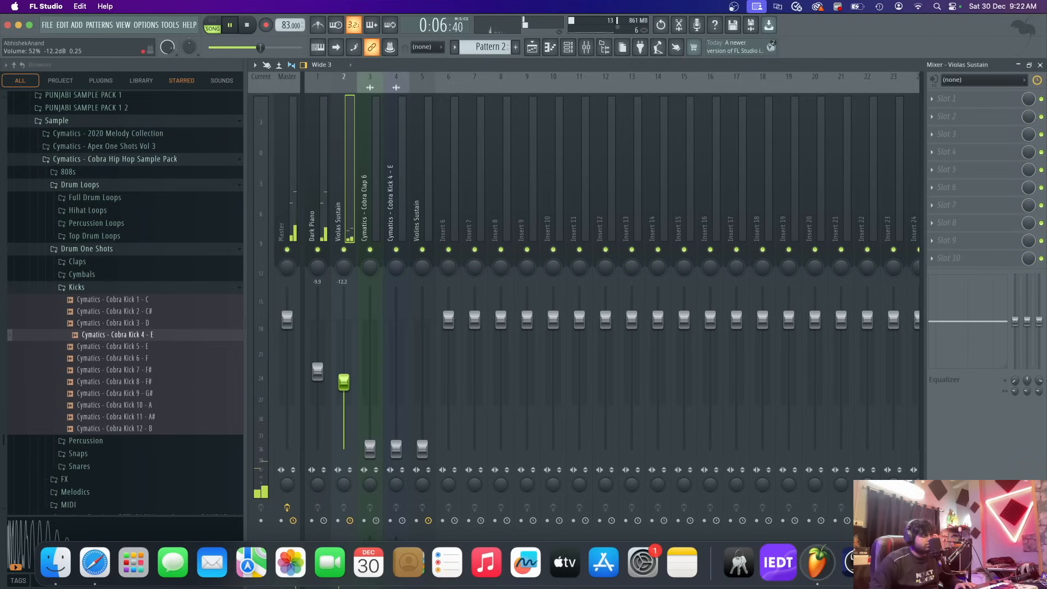
mouse_move(343, 370)
left_mouse_down()
mouse_move(343, 332)
mouse_move(343, 355)
left_mouse_up()
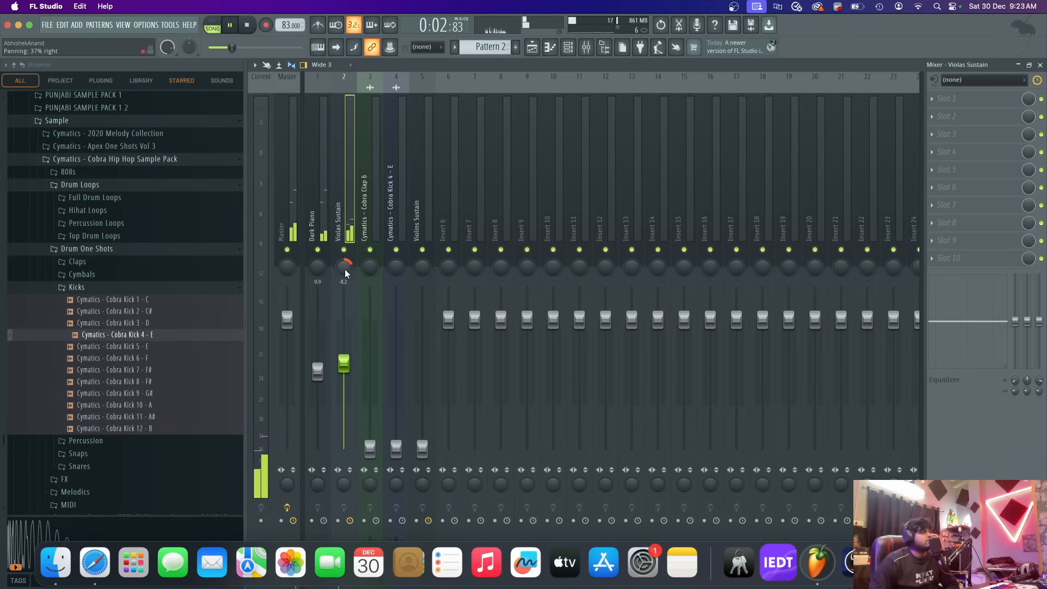
left_click_drag(348, 369, 348, 372)
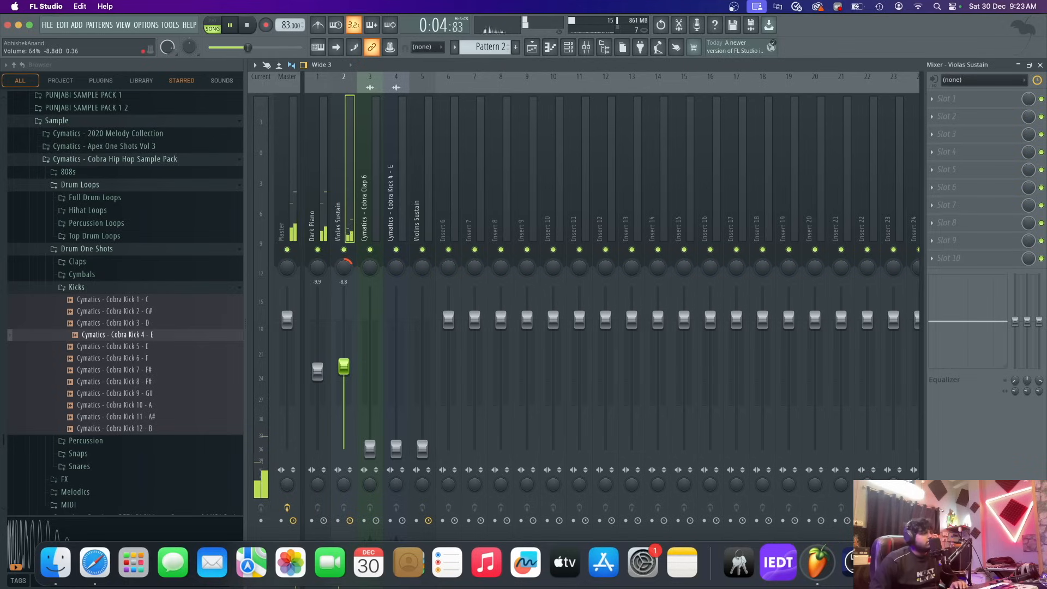
key("space")
- Raise Violins Sustain to about -17.8 dB, Cobra Kick 4 to about -12.2 dB and Cobra Clap 6 to about -15.4 dB
left_click_drag(421, 448, 422, 413)
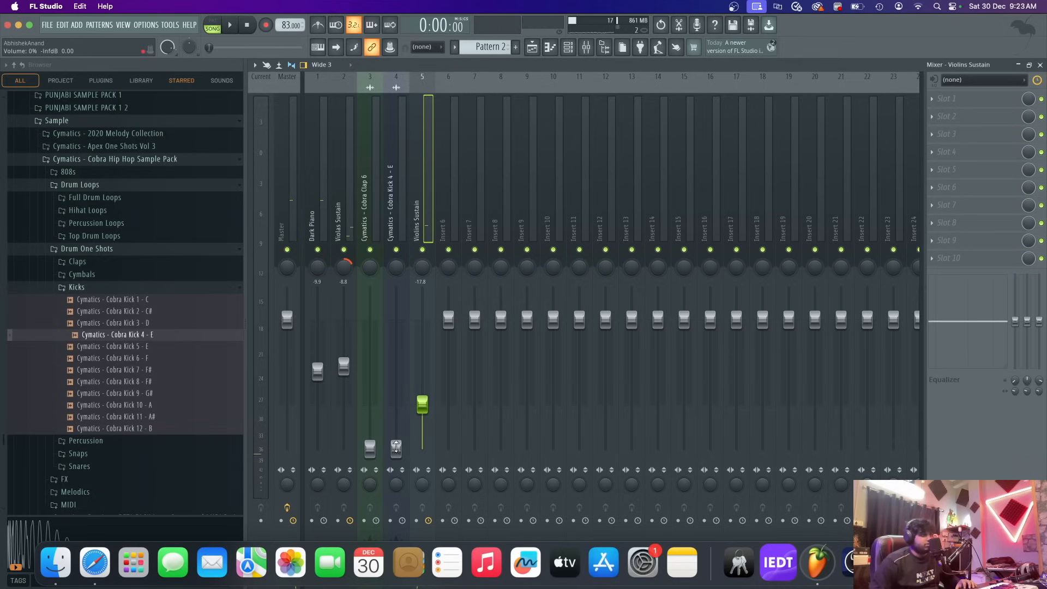
key("space")
left_click_drag(396, 450, 396, 391)
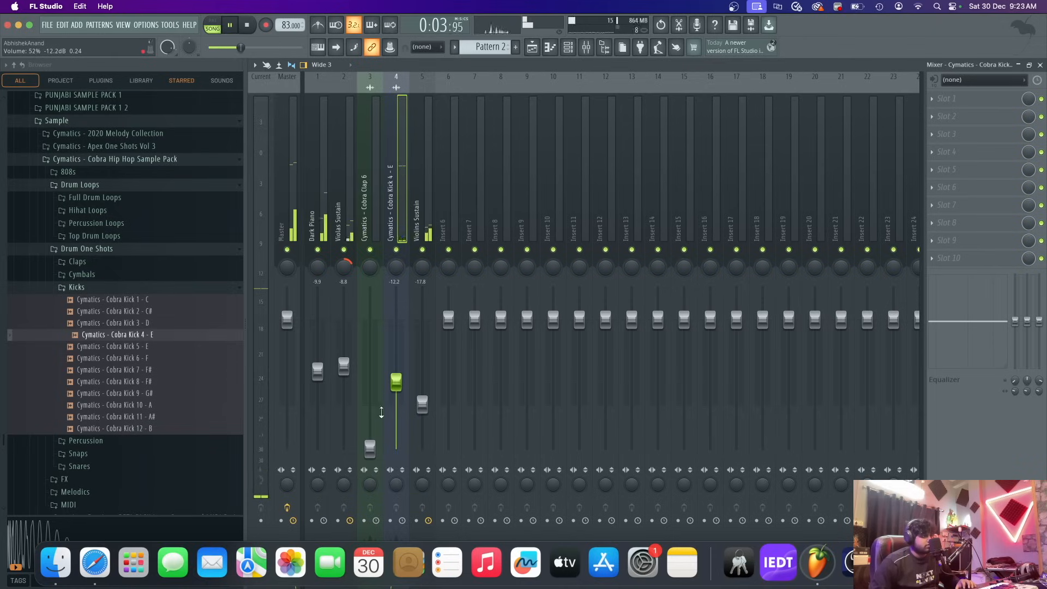
left_click_drag(370, 448, 369, 395)
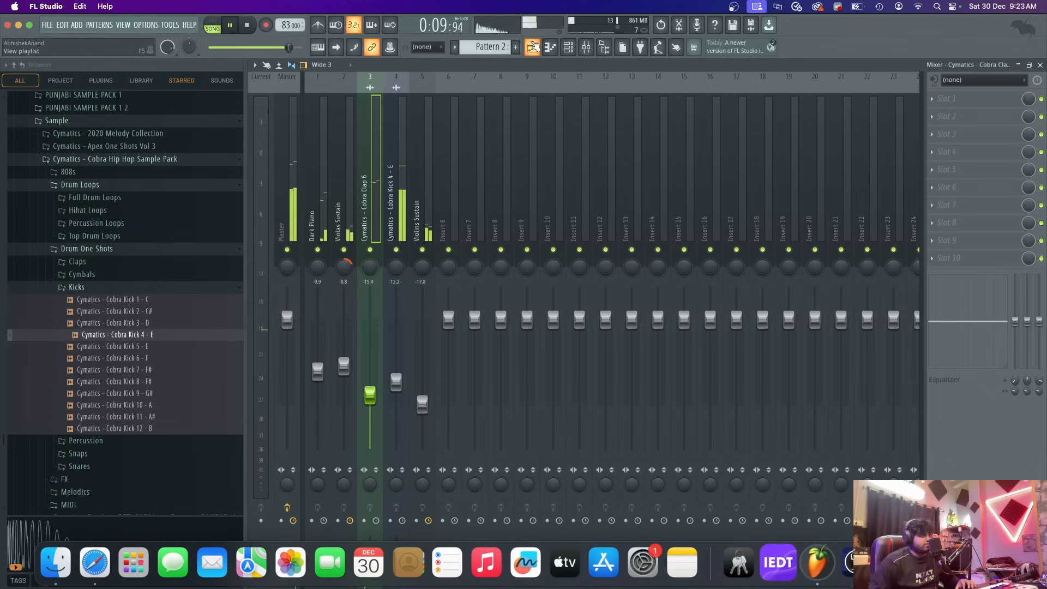
- Duplicate all playlist clips from bars 1 to 4 into bars 5 to 8 and play the song briefly
left_click(533, 48)
key("space")
key("ctrl+a")
left_click_drag(437, 110, 643, 110)
key("ctrl+a")
key("space")
left_click_drag(562, 365, 760, 341)
key("space")
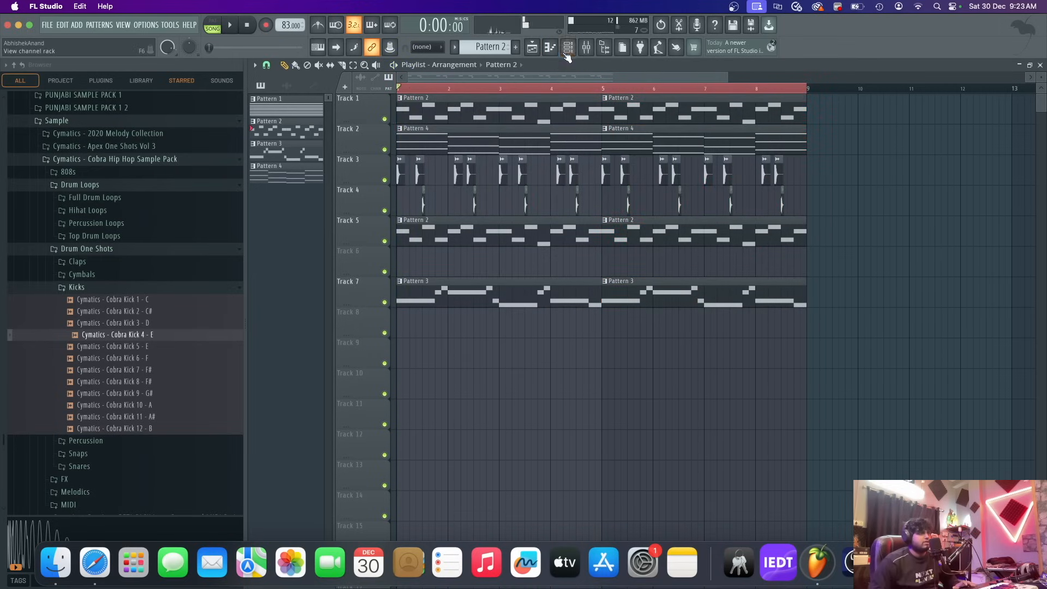
- Add a BooBass instrument to the channel rack and close its plugin window
left_click(568, 52)
key("F6")
left_click(76, 25)
left_click(95, 48)
type("boo")
double_click(384, 81)
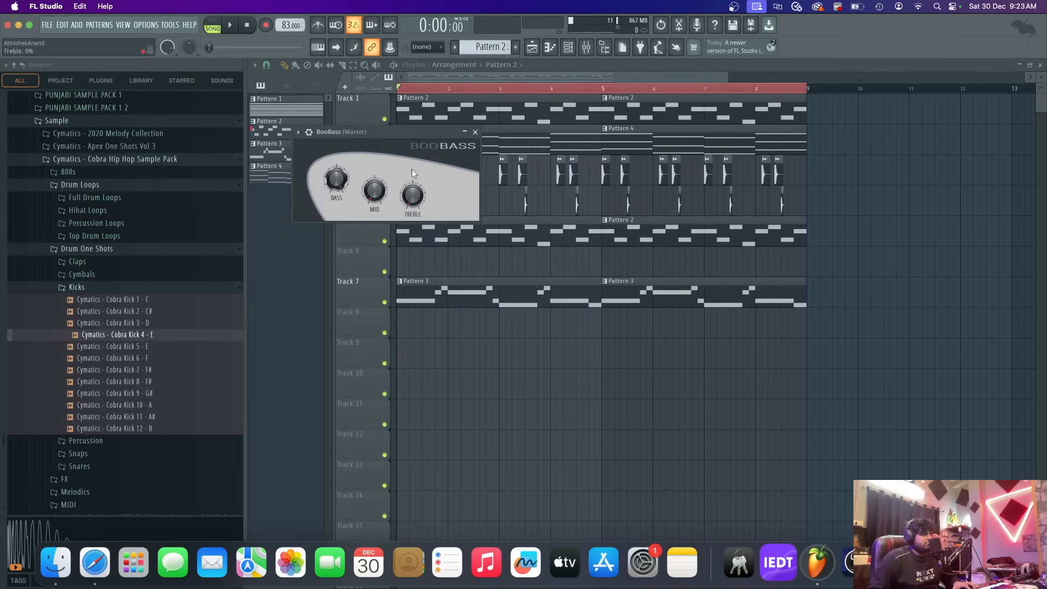
left_click(483, 131)
key("F6")
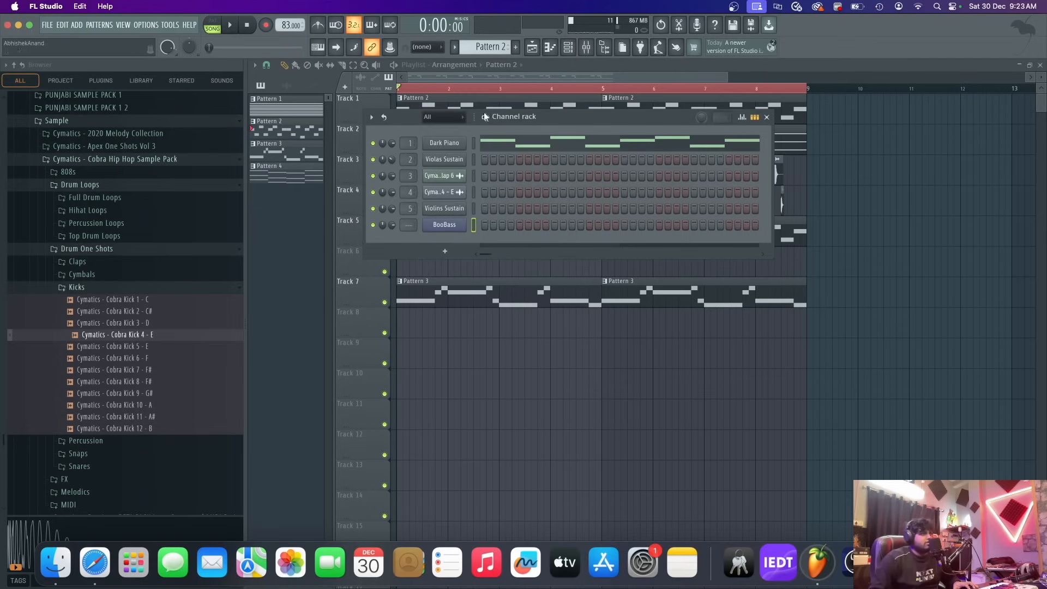
- Switch to the empty Pattern 5 and open the piano roll for the BooBass channel
scroll(483, 48, "up", 1)
scroll(483, 48, "down", 1)
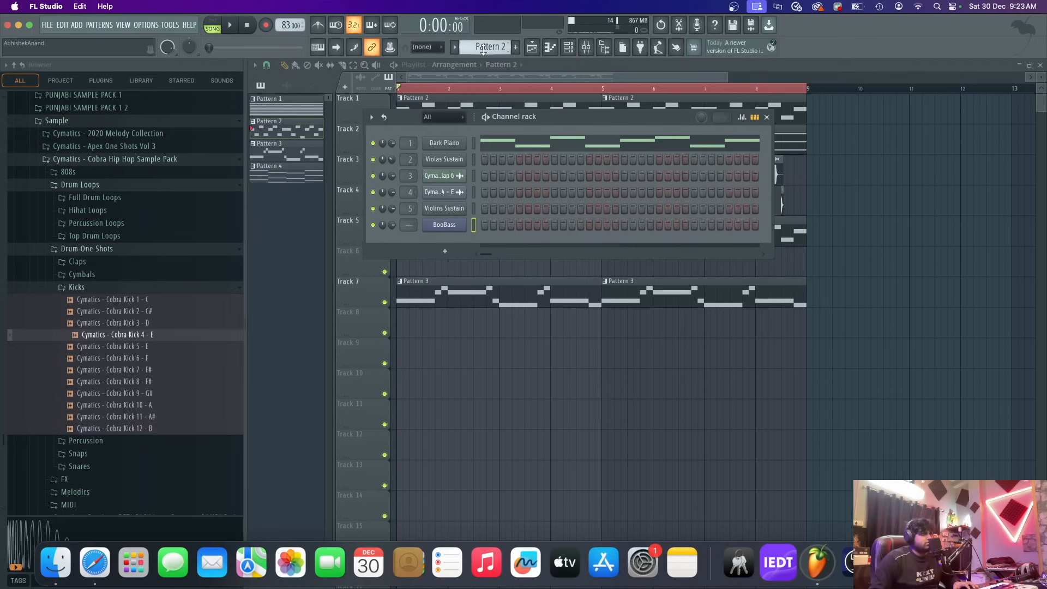
scroll(483, 48, "up", 1)
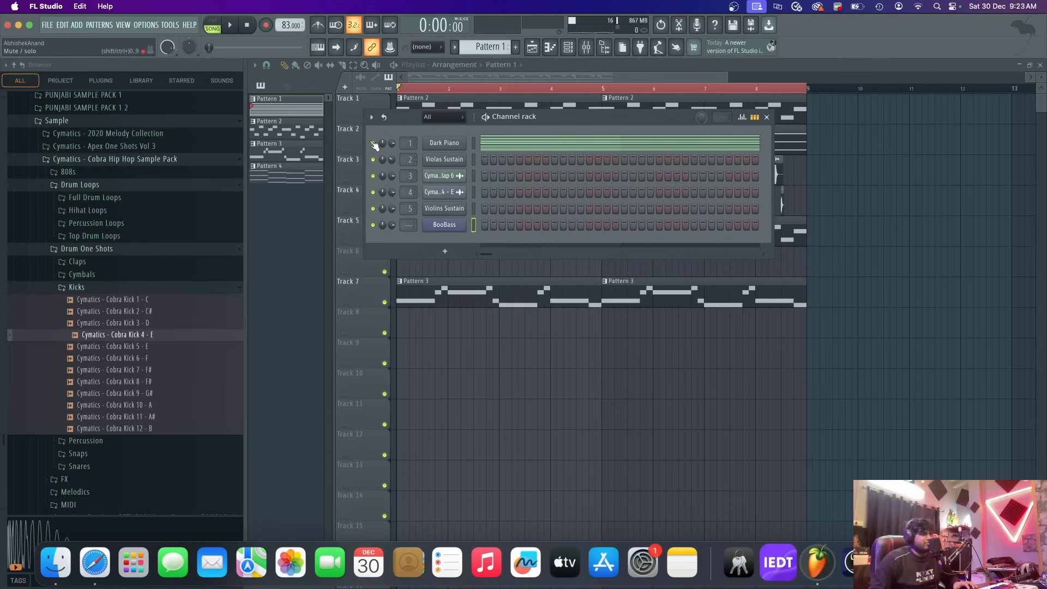
scroll(482, 46, "down", 1)
scroll(482, 45, "up", 1)
scroll(485, 44, "down", 1)
scroll(485, 46, "down", 2)
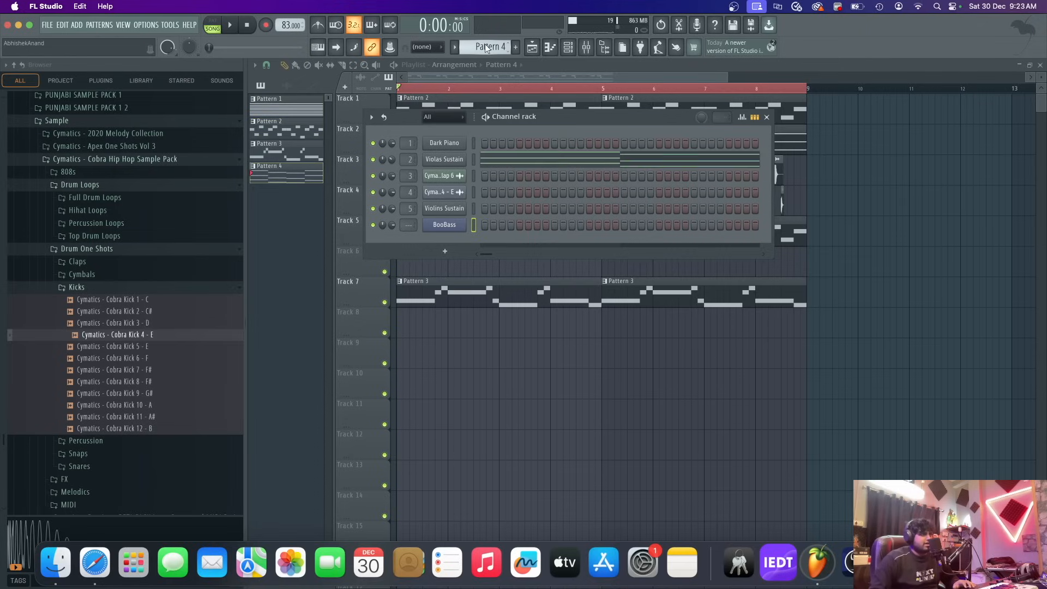
scroll(485, 48, "down", 1)
right_click(457, 225)
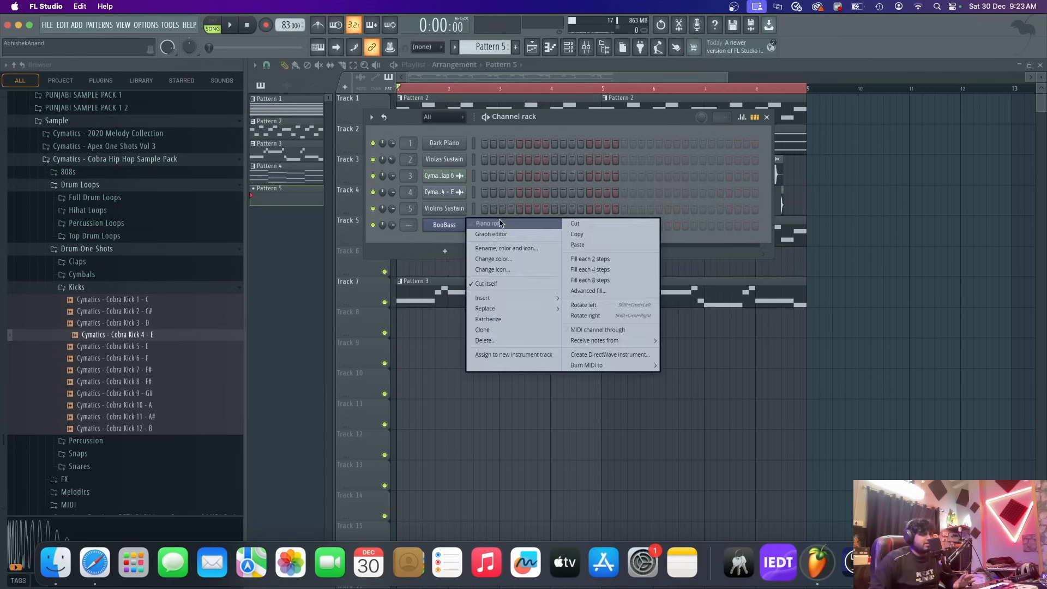
left_click(483, 232)
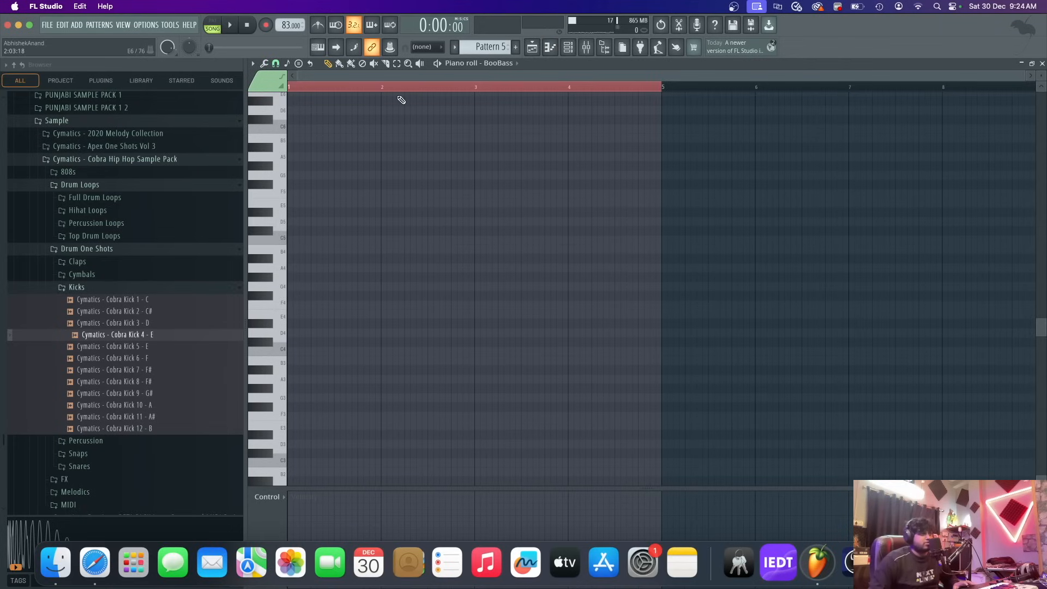
- Place Pattern 5 on Track 9 of the playlist starting at bar 1, and reopen the BooBass piano roll
left_click(533, 48)
left_click(436, 360)
left_click_drag(472, 358, 434, 357)
double_click(428, 358)
right_click(450, 226)
left_click(479, 223)
right_click(453, 226)
left_click(498, 224)
- Draw bass notes A4, B4, G#4 and B4 in bars 1 to 4 during playback, trimming the start of the bar 2 note
left_click_drag(296, 297, 182, 268)
key("space")
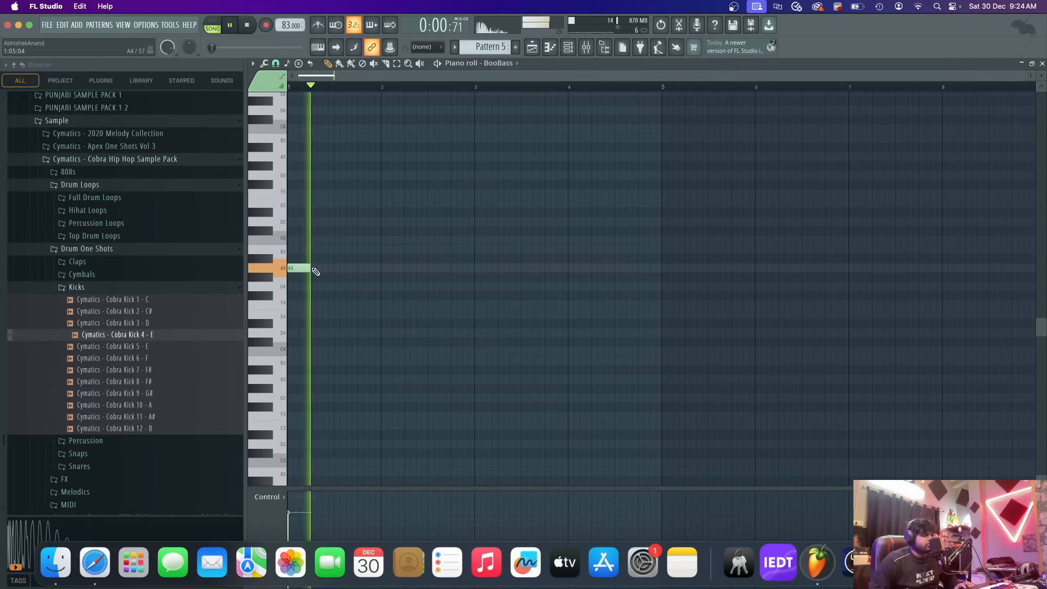
mouse_move(315, 271)
left_mouse_down()
mouse_move(381, 269)
mouse_move(392, 283)
mouse_move(399, 246)
left_mouse_up()
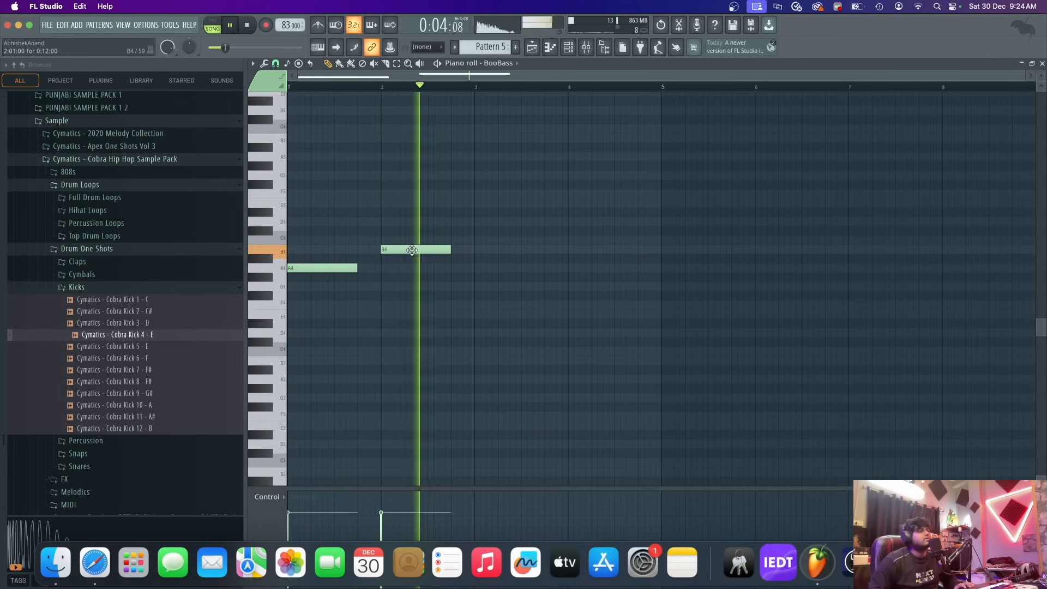
left_click_drag(413, 250, 451, 255)
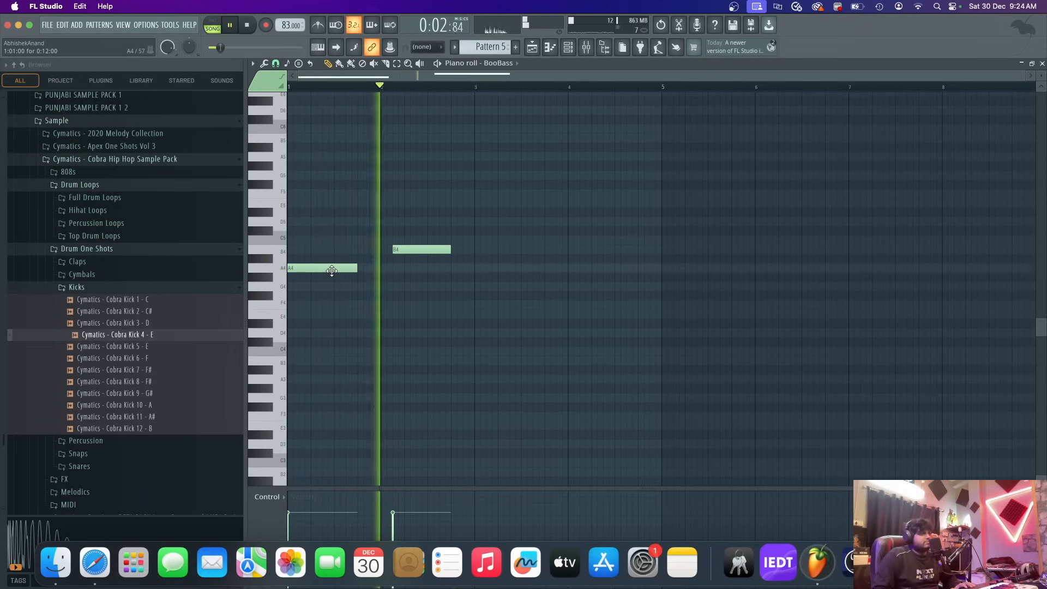
left_click(480, 278)
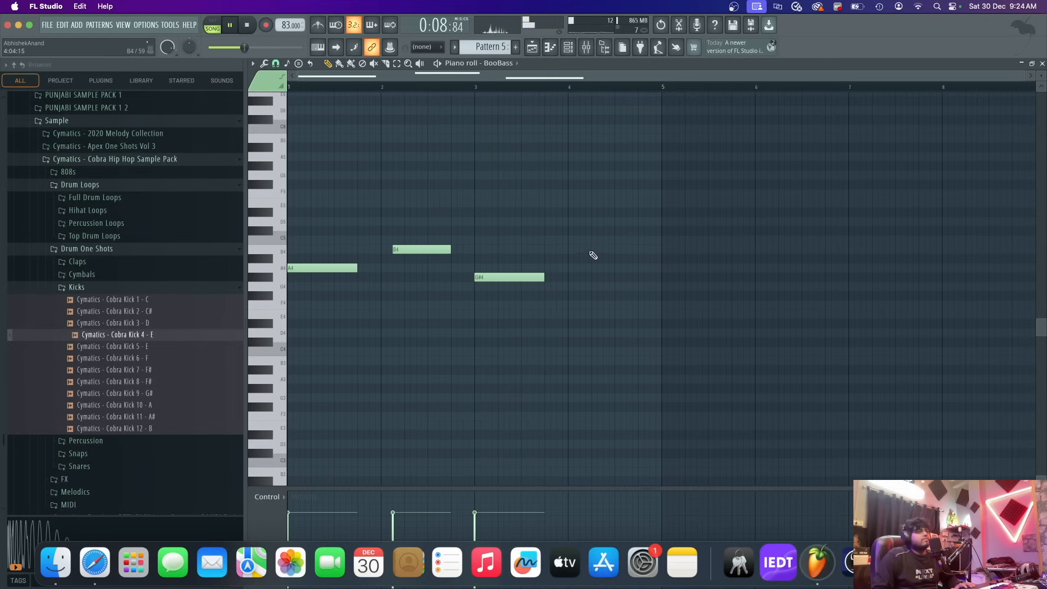
left_click(589, 250)
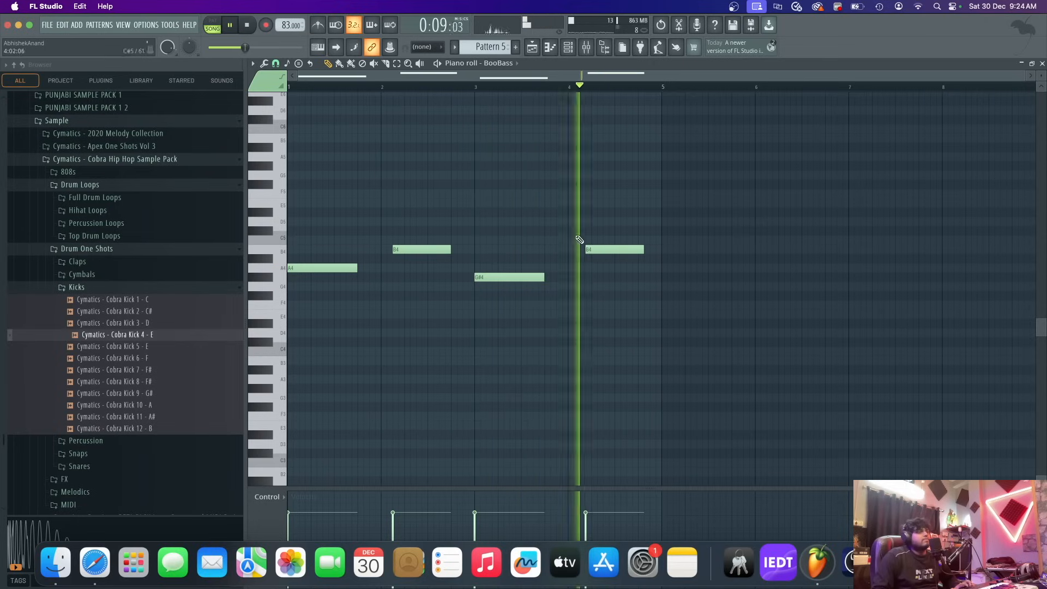
- Move the bass note in bar 4 slightly earlier and lower it to A4
scroll(583, 234, "down", 5)
key("space")
scroll(576, 199, "up", 2)
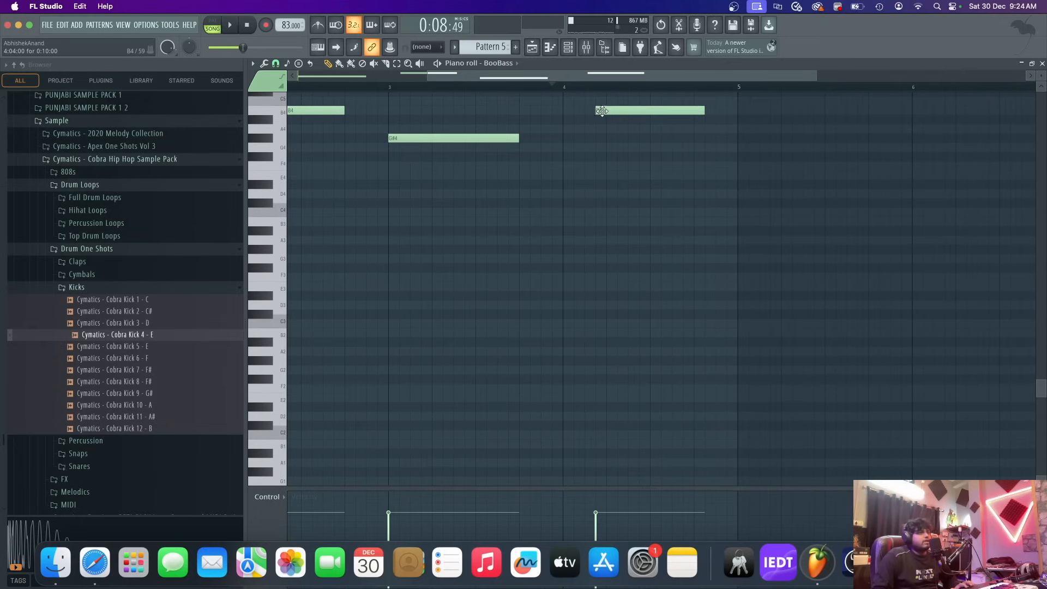
key("space")
scroll(570, 179, "down", 2)
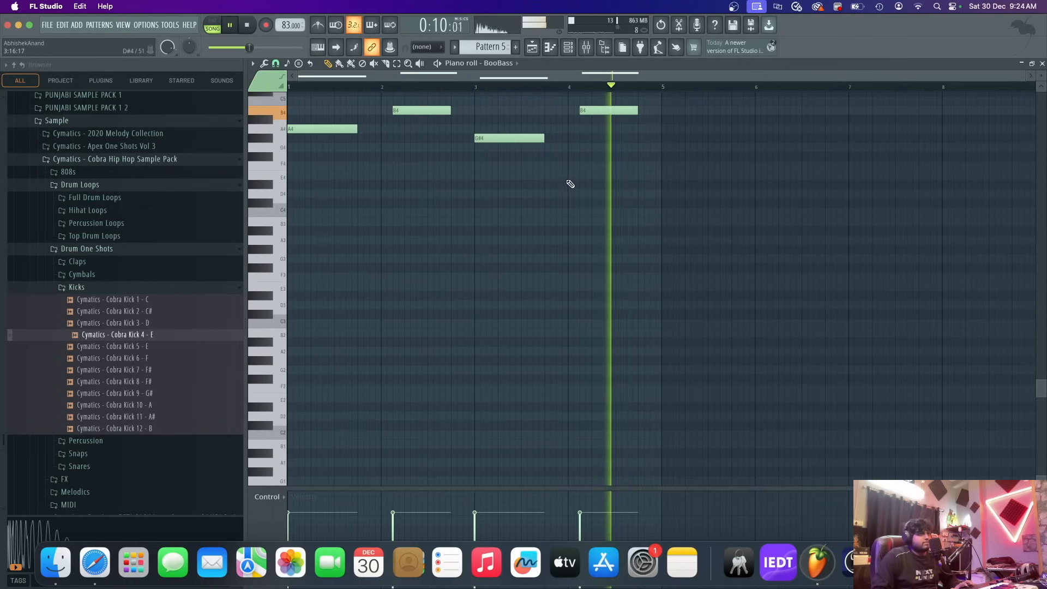
mouse_move(602, 110)
left_mouse_down()
mouse_move(604, 136)
mouse_move(604, 128)
left_mouse_up()
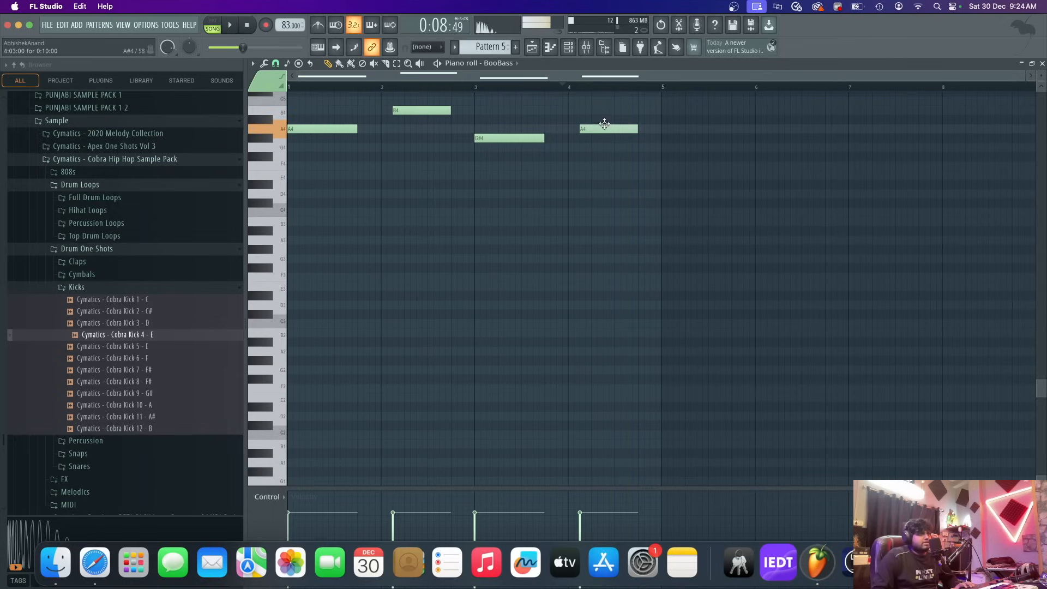
key("space")
- Shorten the bass notes in bars 1, 2 and 4 and replay the song
key("space")
left_click_drag(631, 139, 619, 138)
key("space")
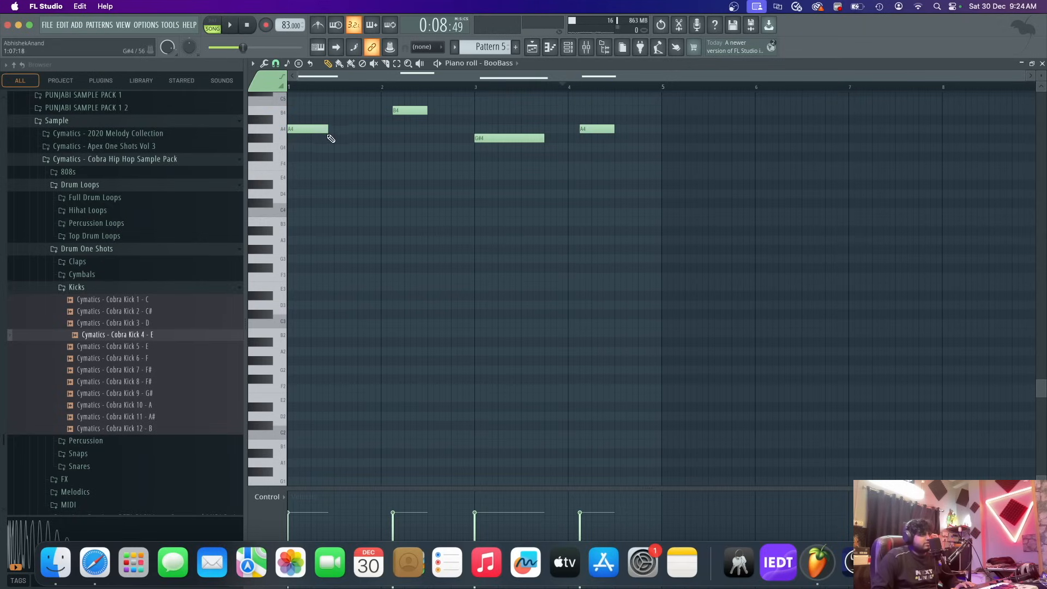
key("space")
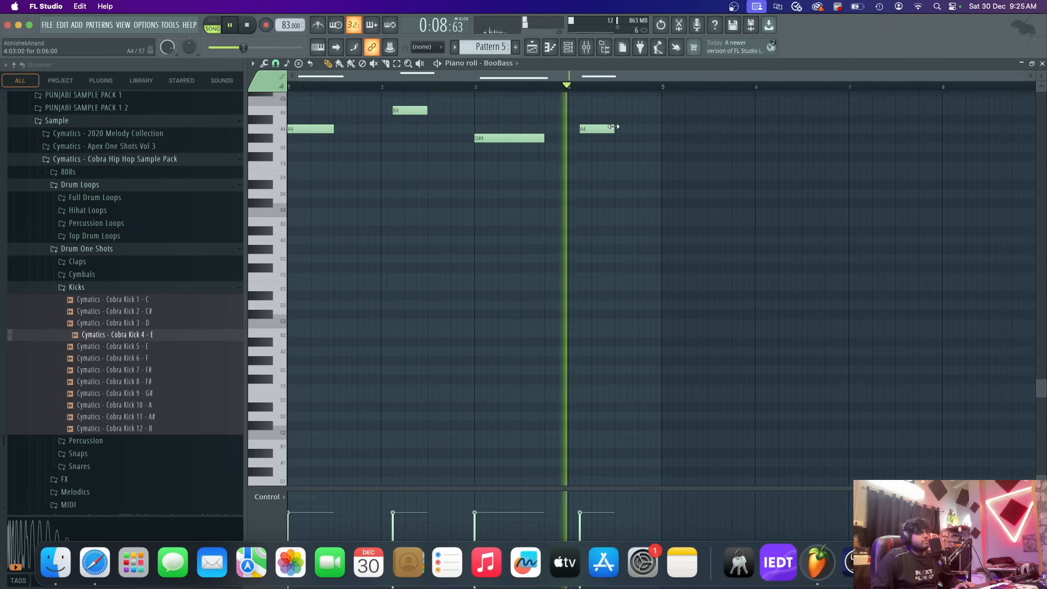
- Audition all the BooBass notes one octave lower, and transpose them back up by octaves
key("ctrl+a")
key("space")
key("super+Down")
key("space")
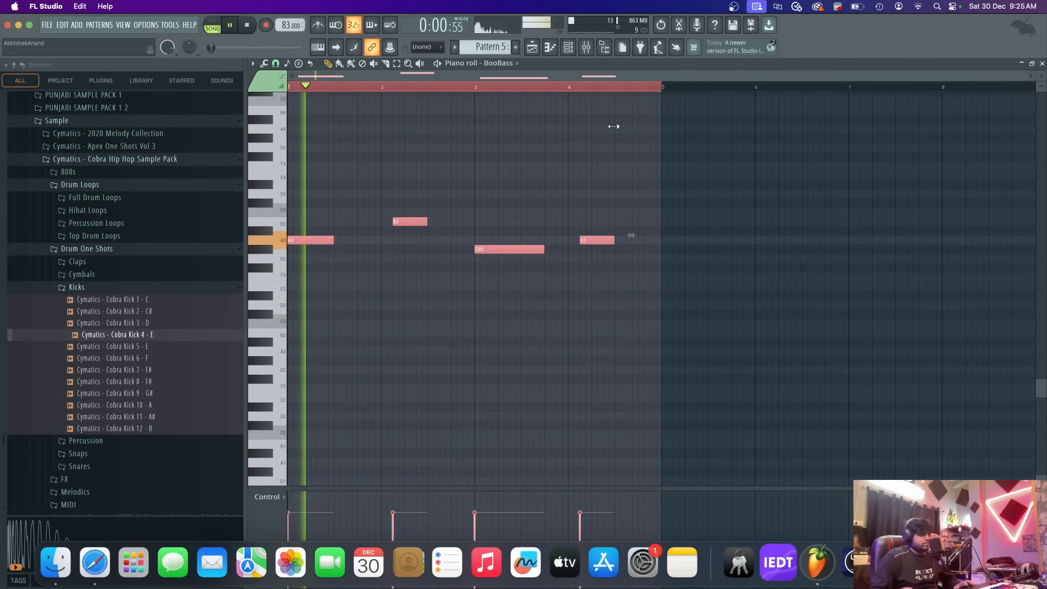
key("space")
key("super+Up")
key("space")
key("super+Up")
key("space")
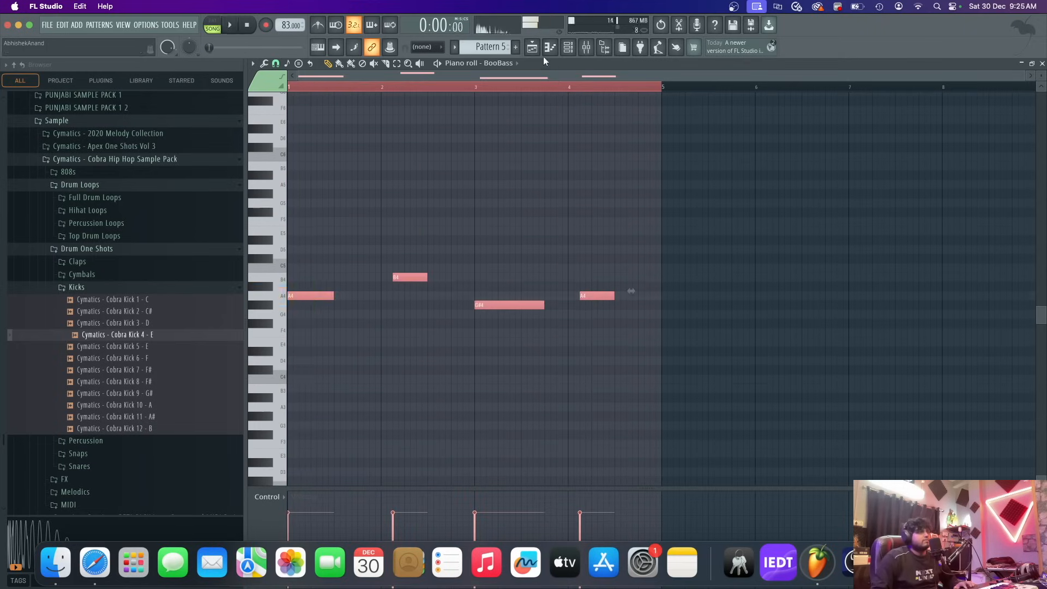
left_click(533, 51)
mouse_move(657, 327)
left_mouse_down()
mouse_move(626, 148)
mouse_move(715, 182)
mouse_move(582, 185)
mouse_move(627, 109)
left_mouse_up()
key("super+a")
left_click(476, 402)
right_click(527, 415)
- Assign BooBass to mixer track 6 and set its level to about -14.8 dB while the song plays
left_click(580, 50)
left_click(449, 228)
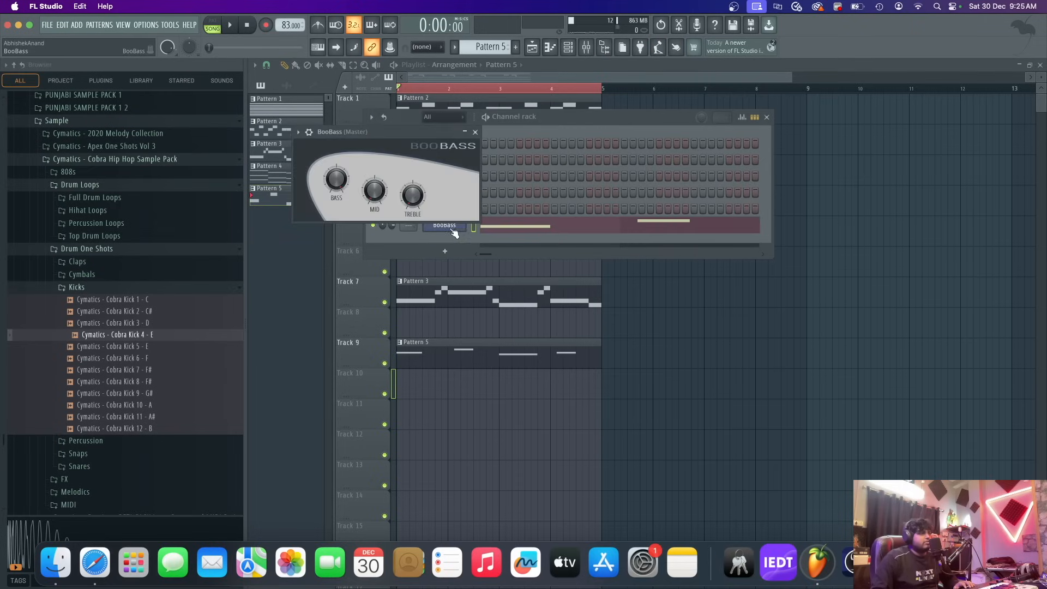
left_click(299, 133)
left_click(435, 166)
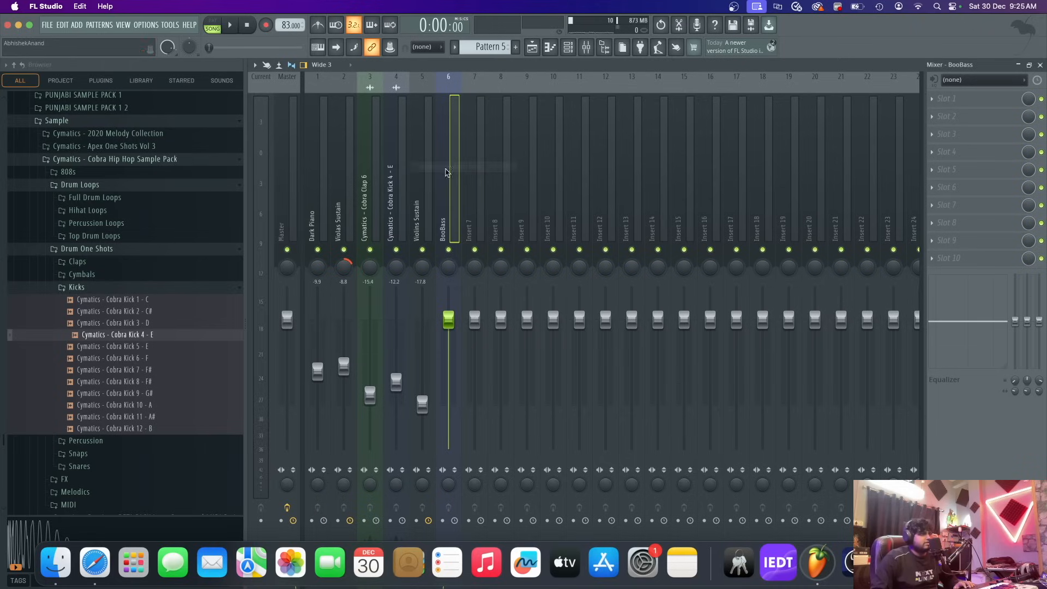
key("space")
left_click_drag(449, 348, 453, 393)
key("space")
- Replay the song and raise Cobra Kick 4 to about -8.0 dB and Cobra Clap 6 to about -9.6 dB
left_click(320, 221)
left_click(296, 221)
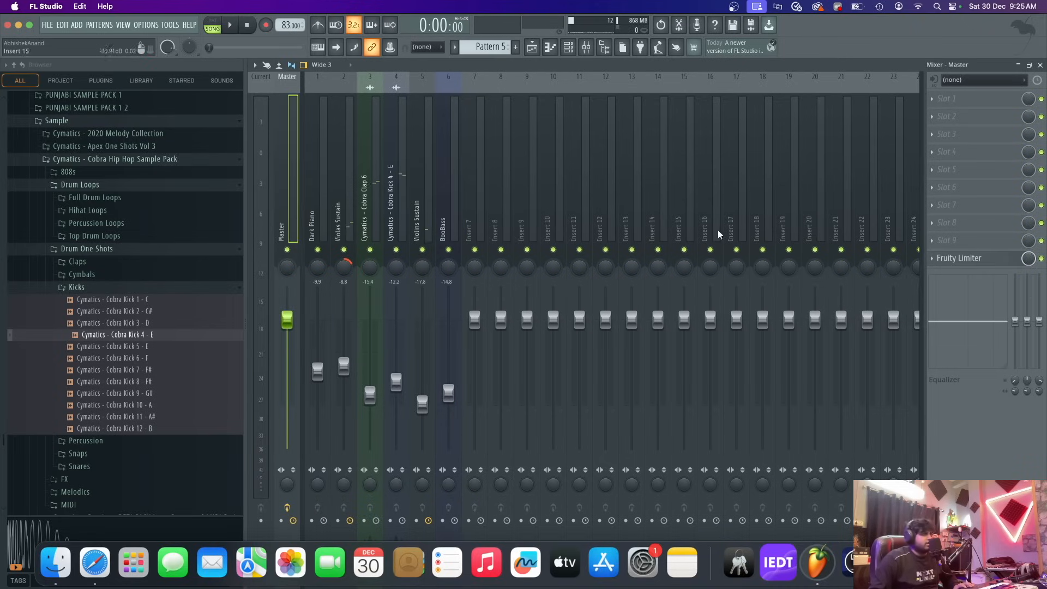
left_click(320, 232)
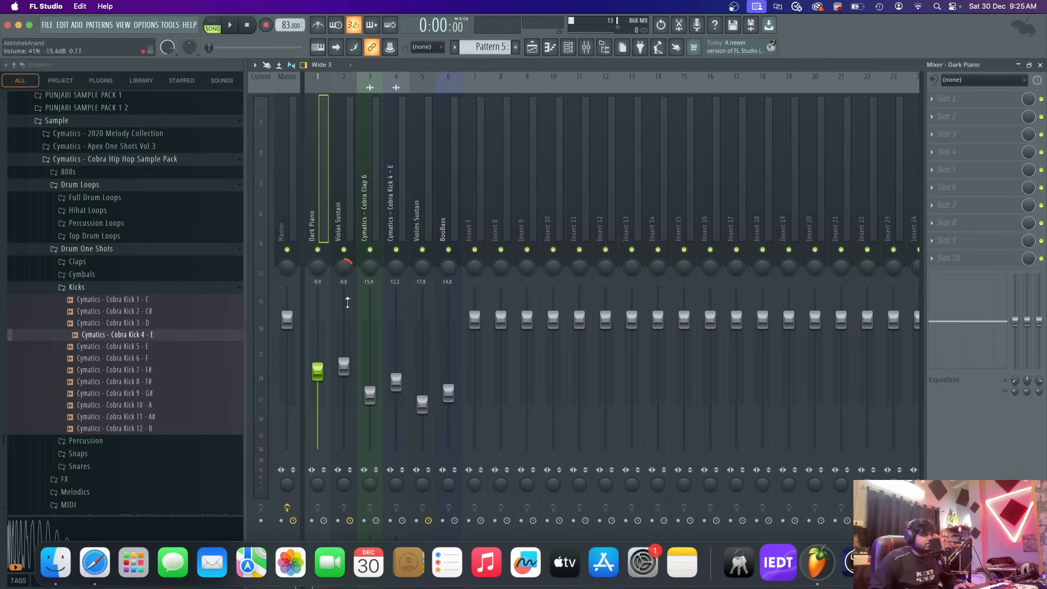
key("space")
left_click_drag(370, 393, 370, 369)
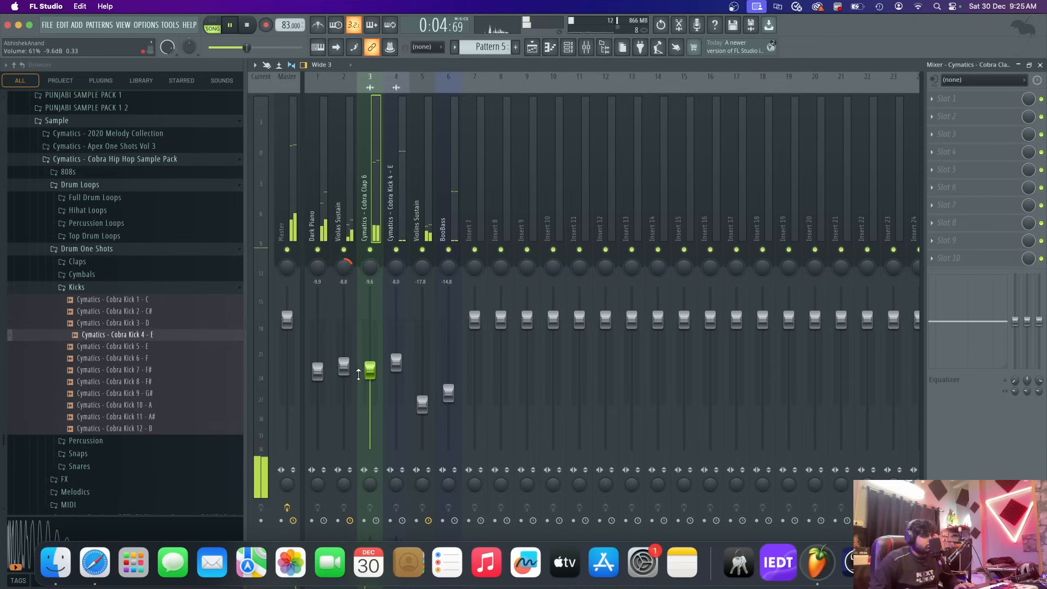
- Raise Violins Sustain to about -12.2 dB and BooBass to about -10.6 dB, and stop playback
left_click_drag(422, 404, 455, 374)
key("space")
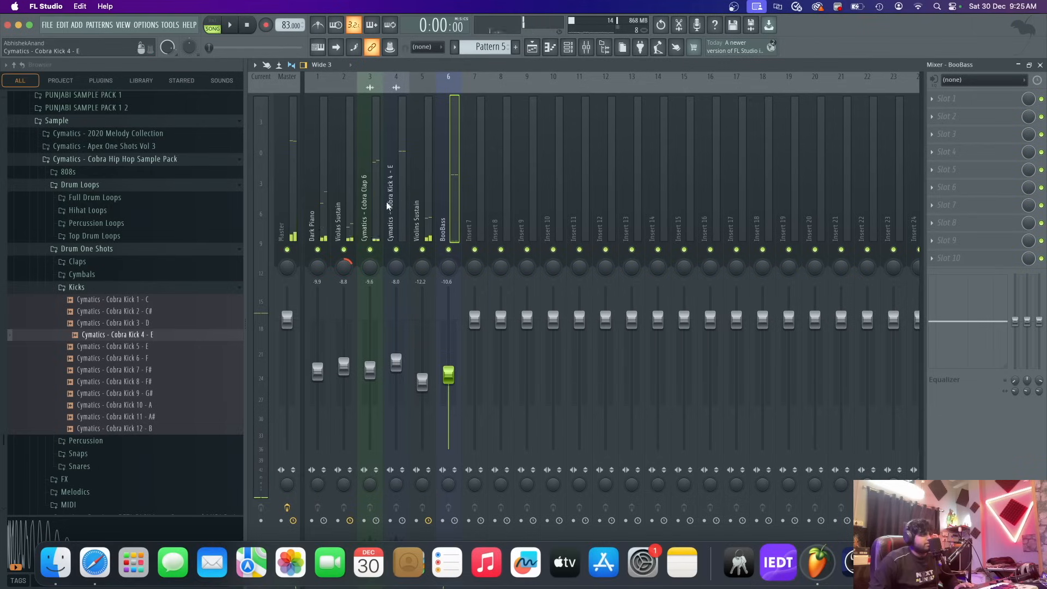
- Add Fruity Reeverb 2 with the Large Hall preset to the Cobra Clap 6 track, lower its mix level and audition it
left_click(375, 246)
left_click(936, 120)
mouse_move(944, 121)
left_click(796, 32)
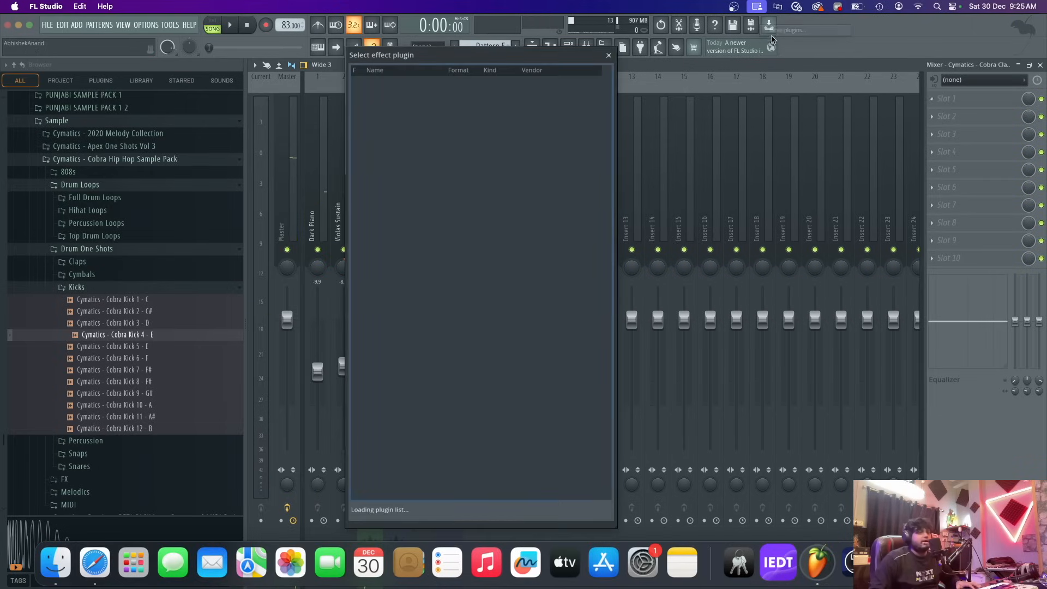
left_click(413, 104)
left_click(414, 107)
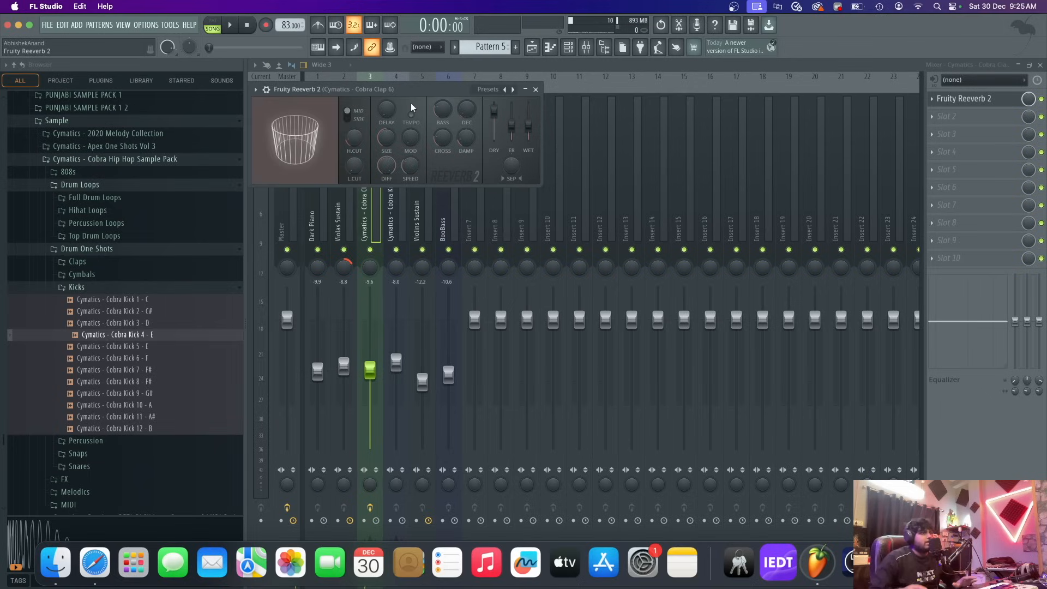
left_click(513, 89)
left_click(532, 125)
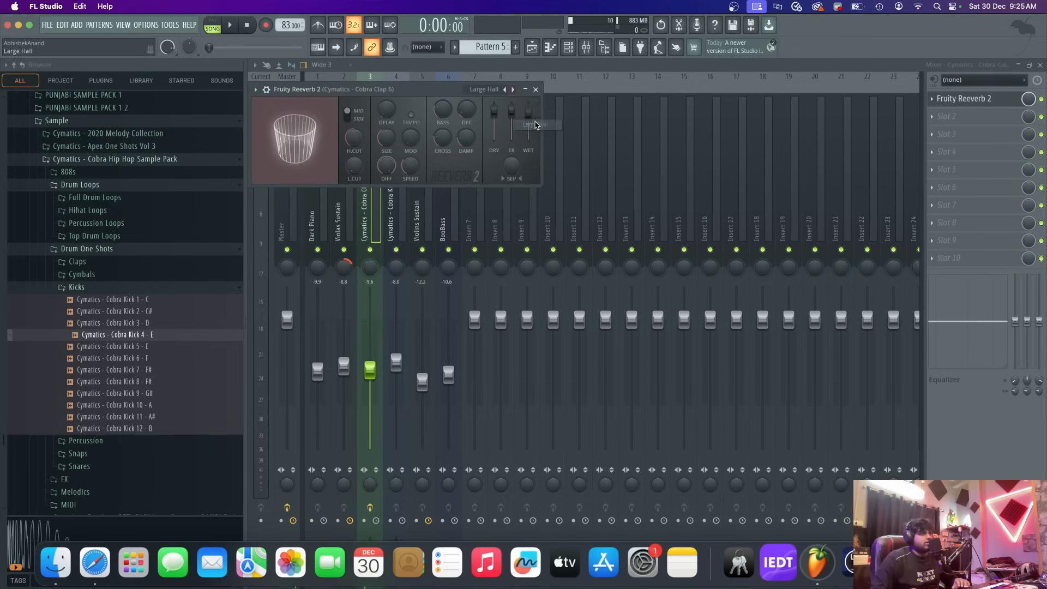
left_click(539, 90)
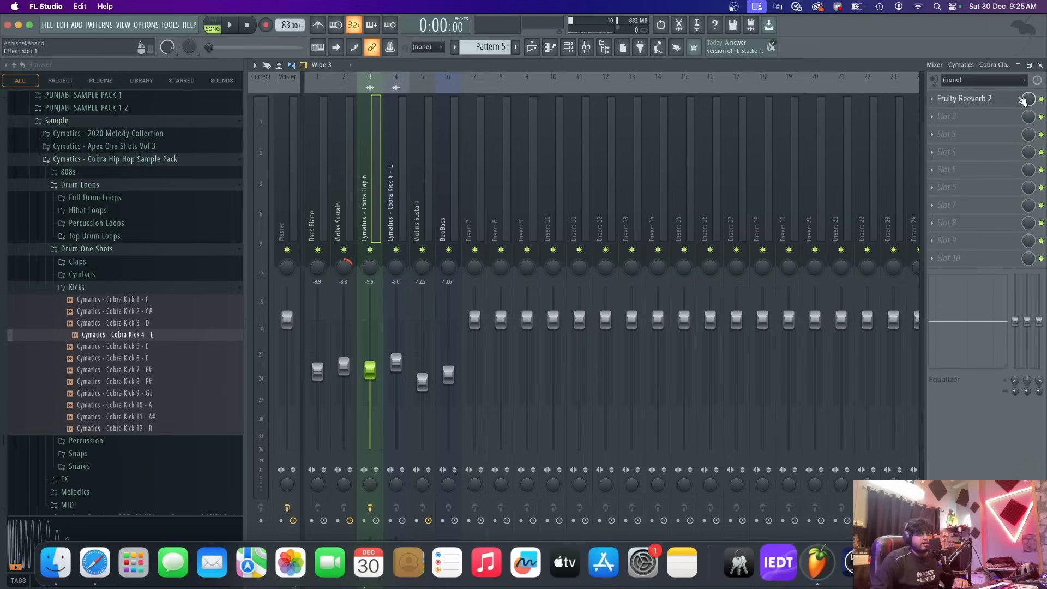
key("space")
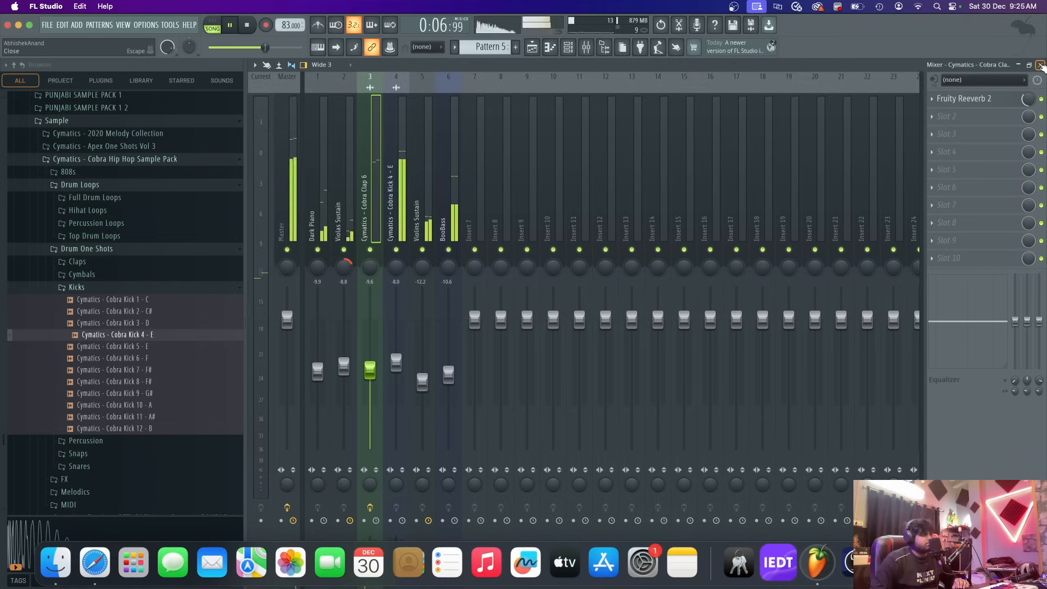
key("space")
left_click(329, 220)
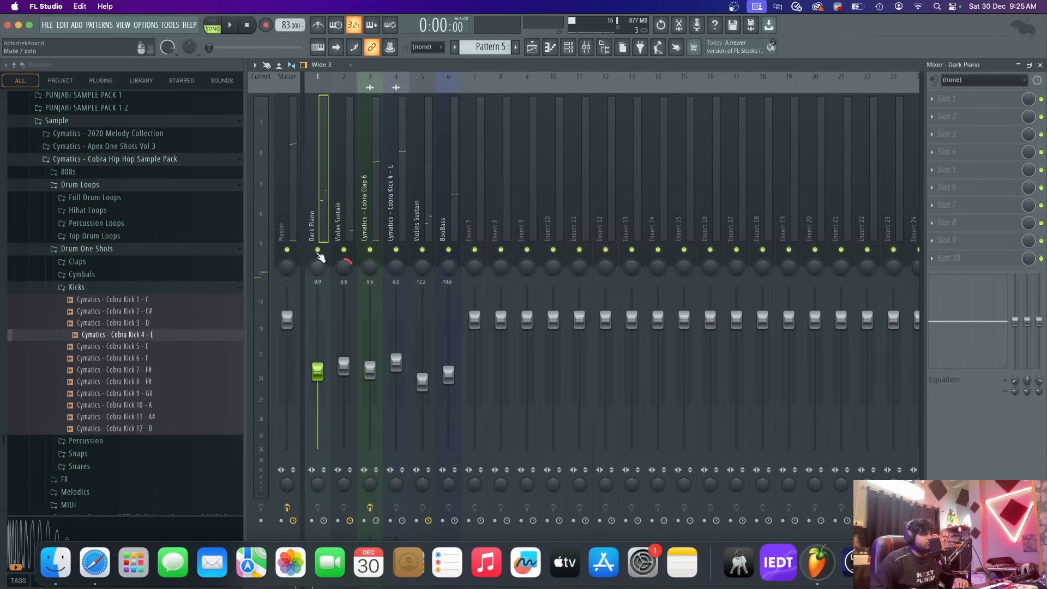
left_click(938, 98)
key("Escape")
left_click(351, 225)
left_click(398, 216)
left_click_drag(351, 218, 399, 211)
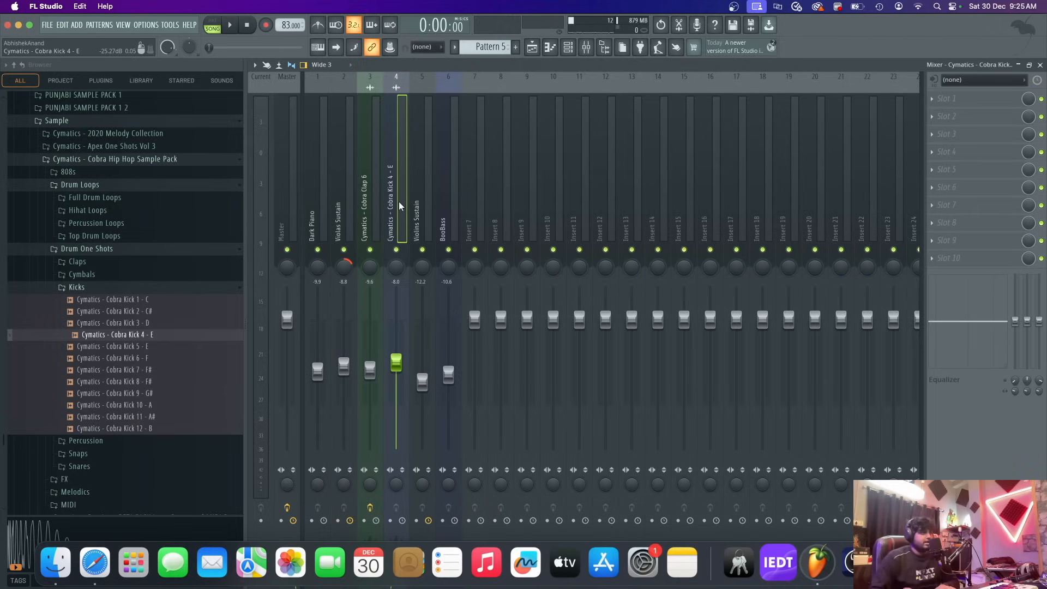
- Remove Fruity Reeverb 2 from the Cobra Clap 6 track
left_click_drag(312, 218, 374, 205)
left_click(939, 104)
left_click(954, 124)
left_click(555, 316)
- Rename mixer track 8 as Rev Bus
left_click(502, 210)
right_click(507, 75)
left_click(572, 86)
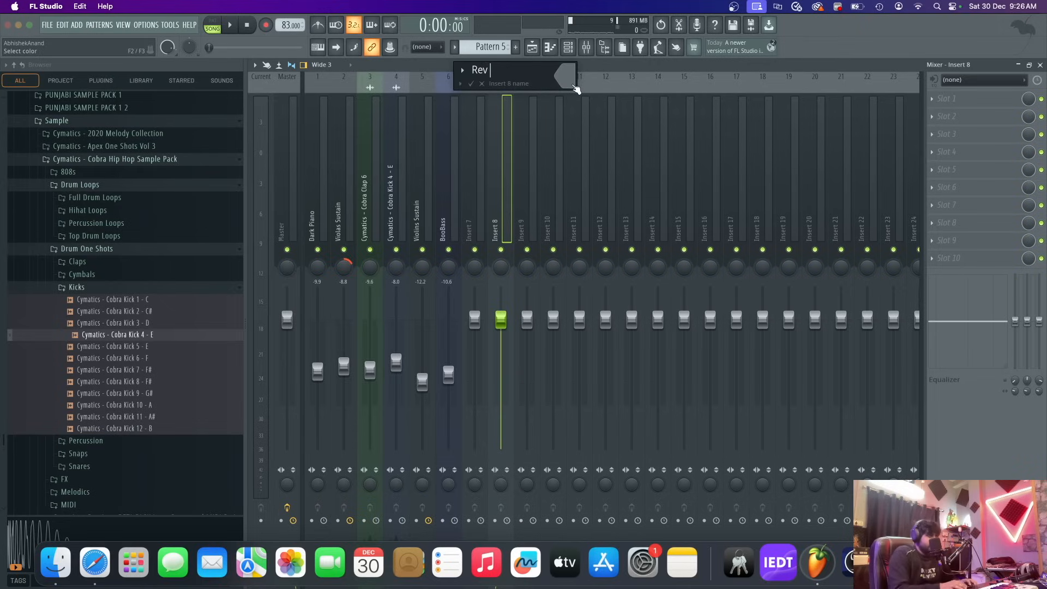
key("Return")
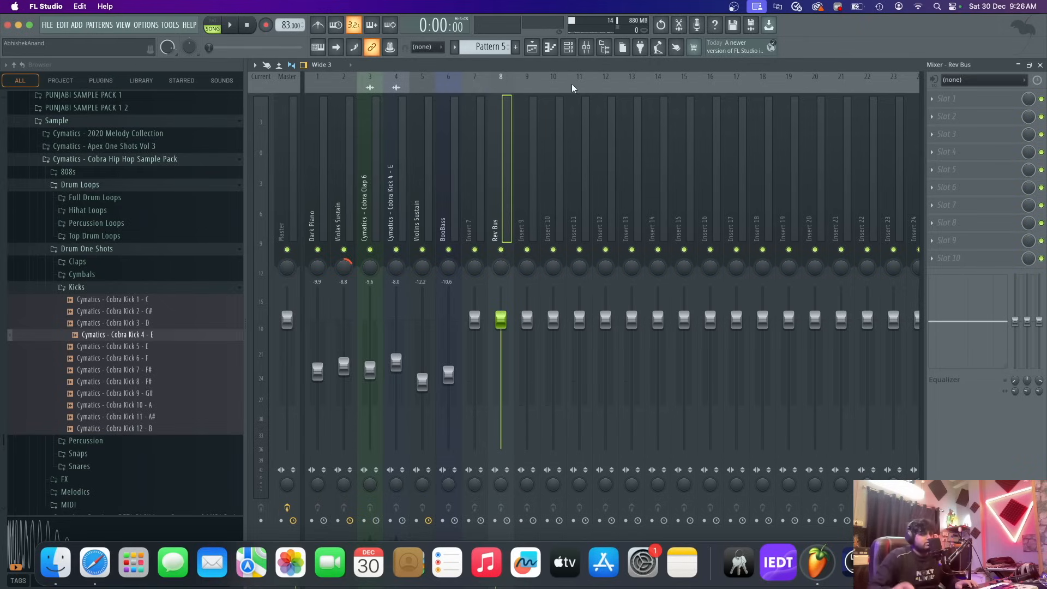
- Insert Fruity Reeverb 2 in the first effect slot of the Rev Bus track
left_click(954, 97)
left_click(791, 30)
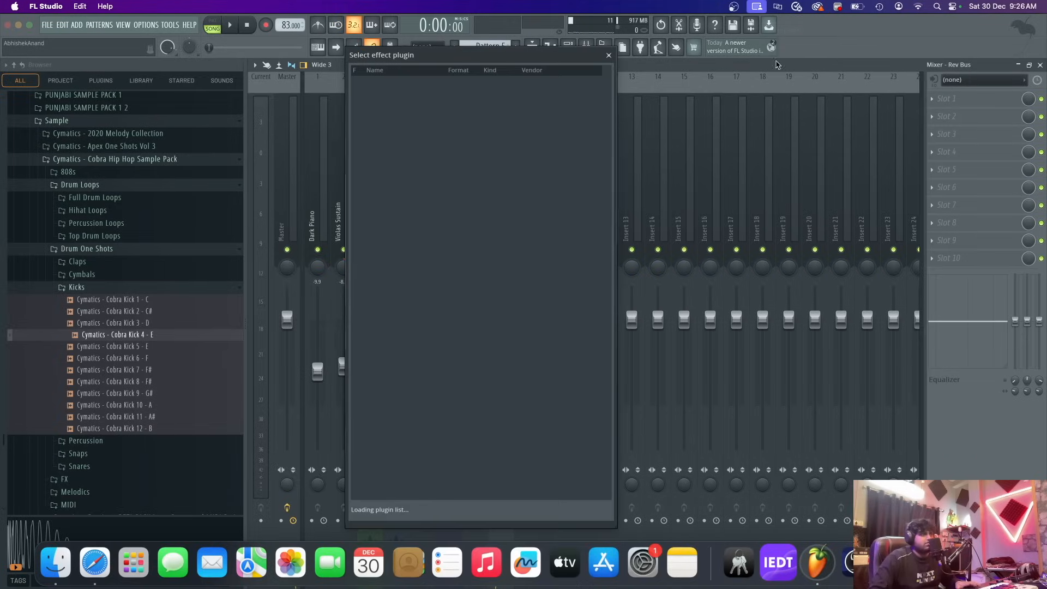
double_click(436, 102)
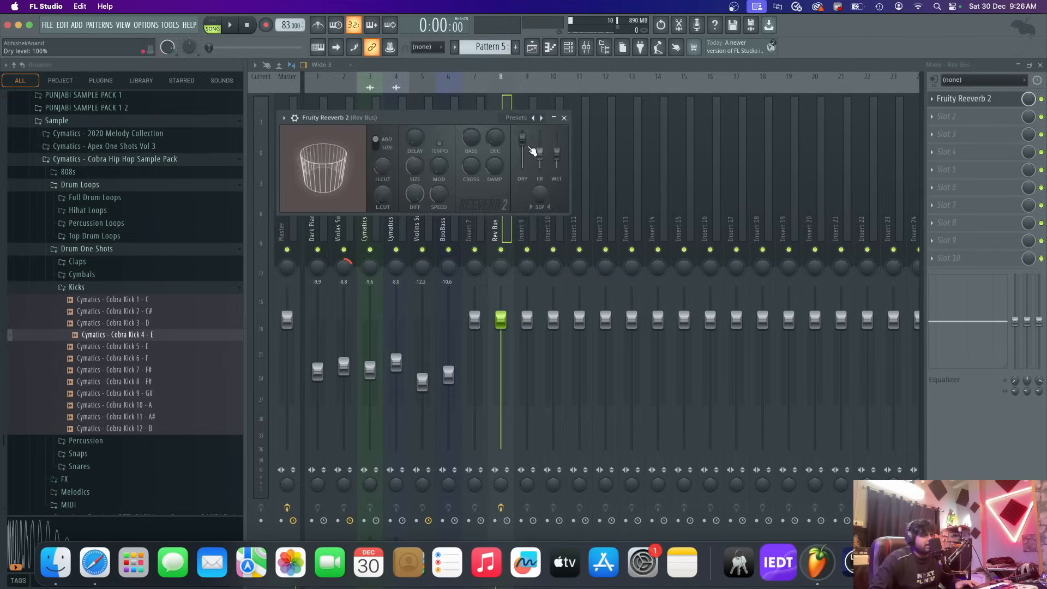
- Load the Large Hall preset in the Rev Bus reverb, lower its dry level and set its wet level to about 91%
right_click(541, 118)
left_click(555, 138)
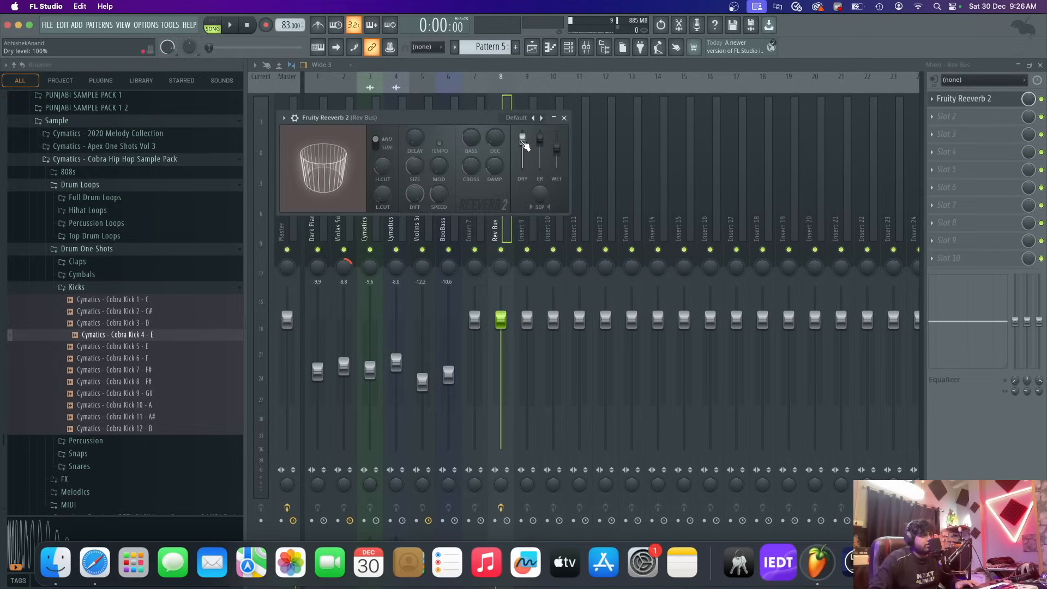
right_click(557, 156)
left_click(567, 164)
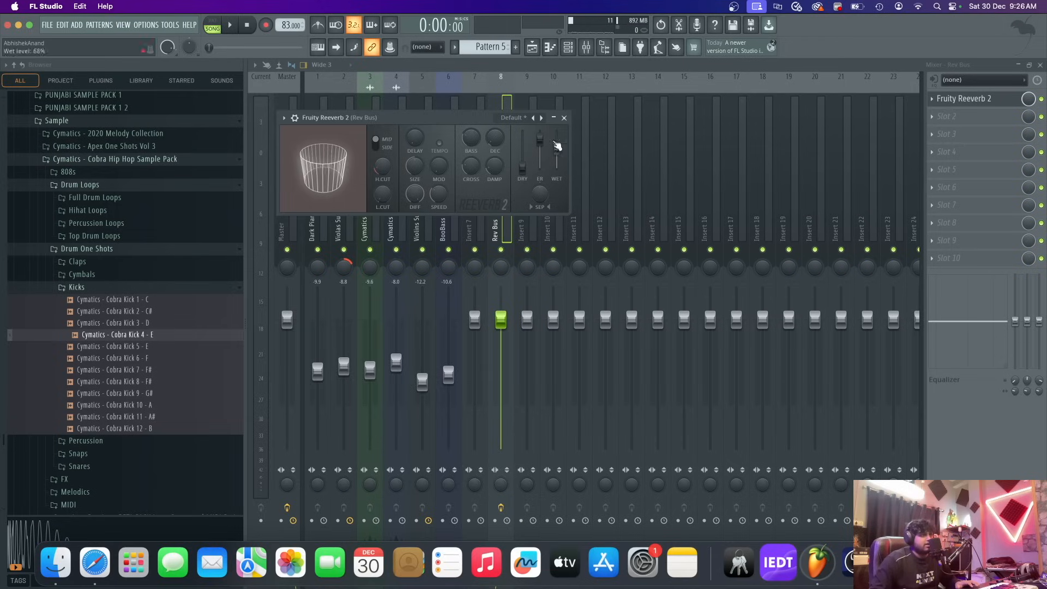
right_click(533, 118)
left_click(566, 161)
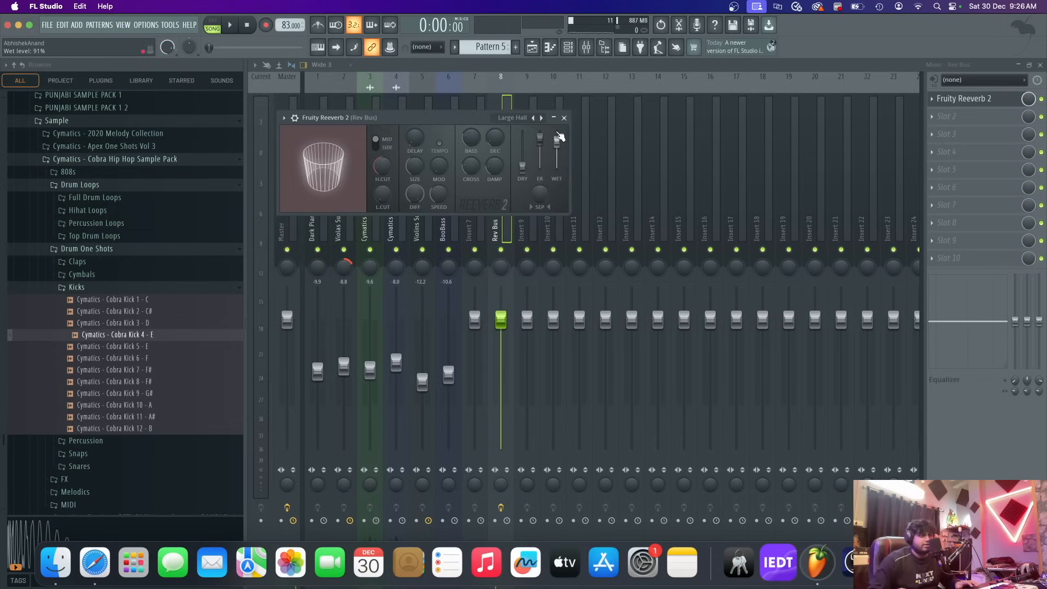
left_click(564, 118)
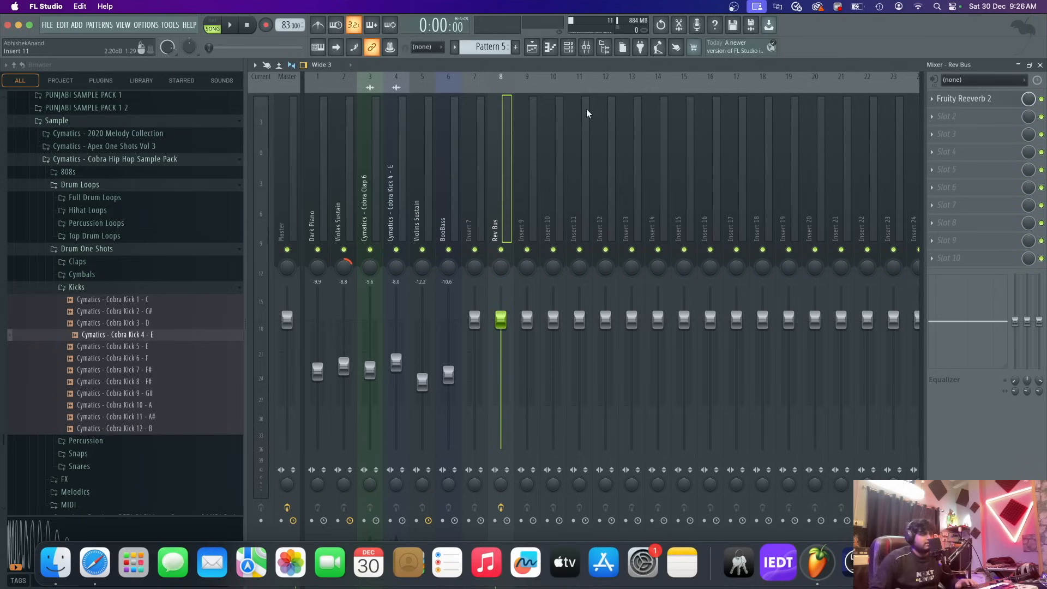
- Send Cobra Clap 6 to the Rev Bus and set the send level to about 67% while the song plays
left_click(378, 197)
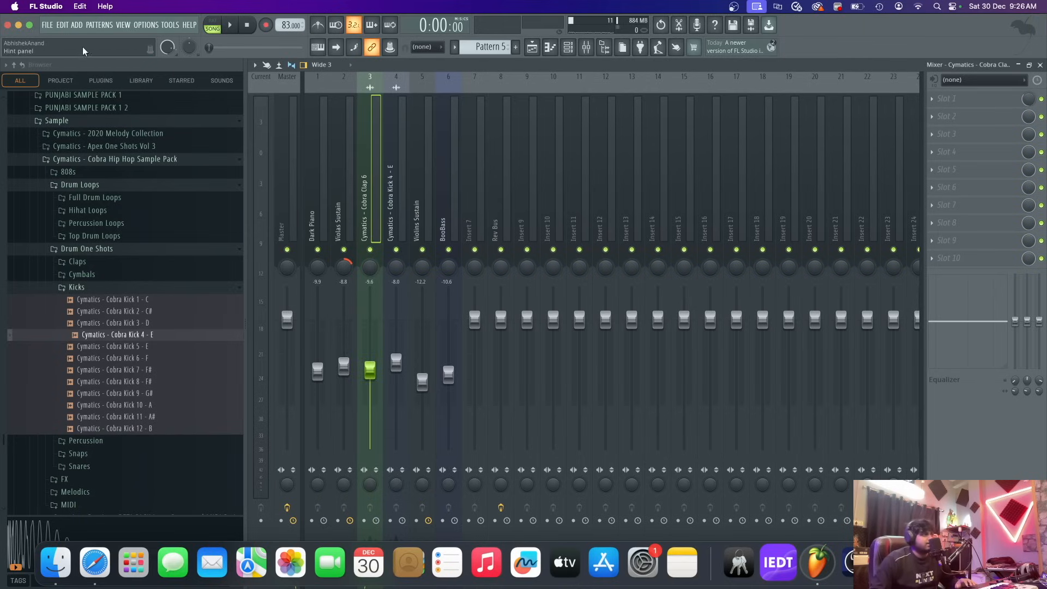
left_click(30, 26)
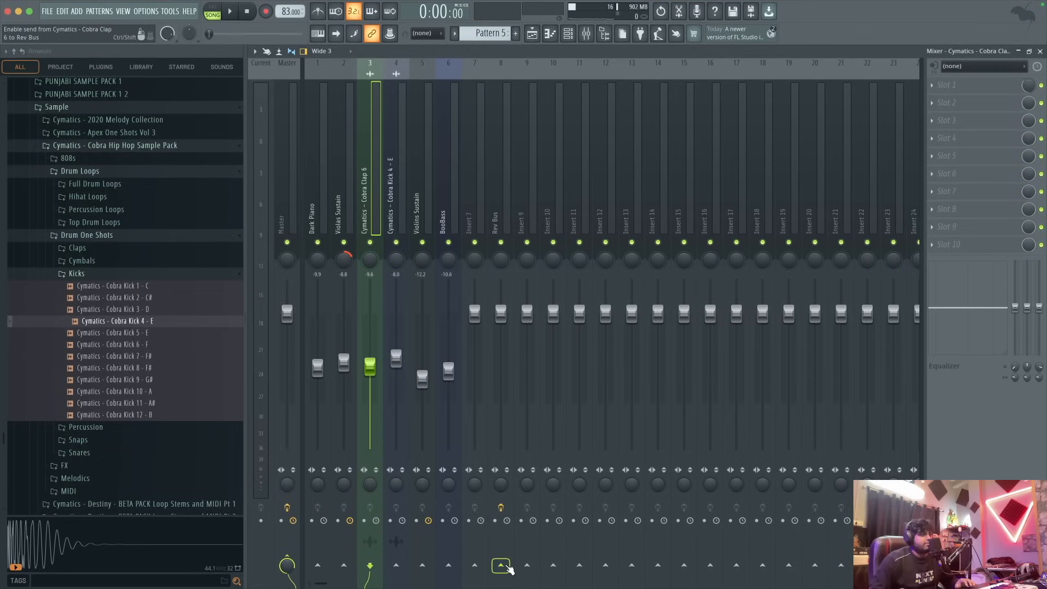
key("space")
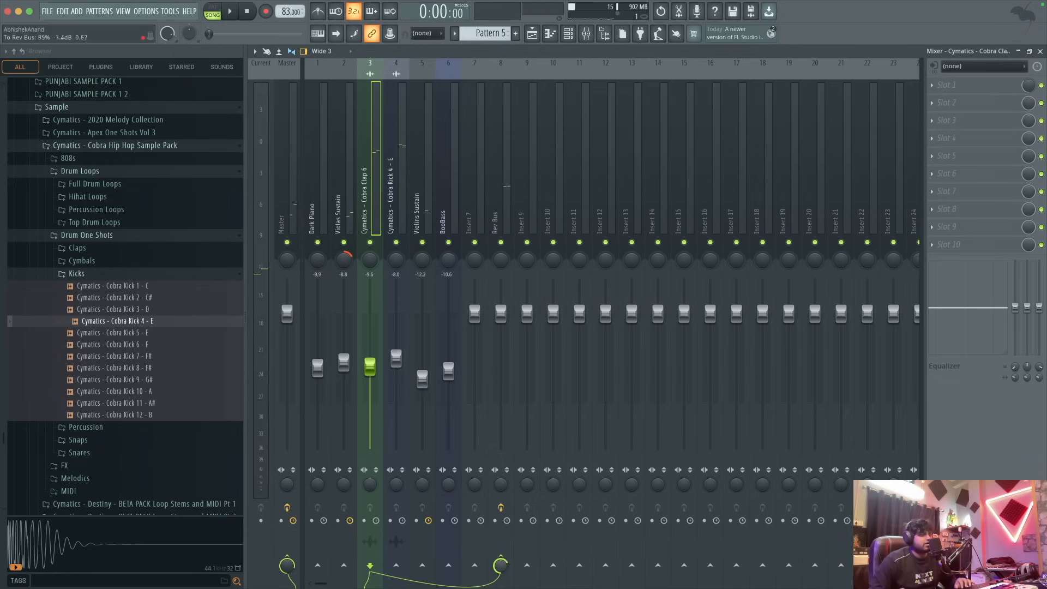
key("space")
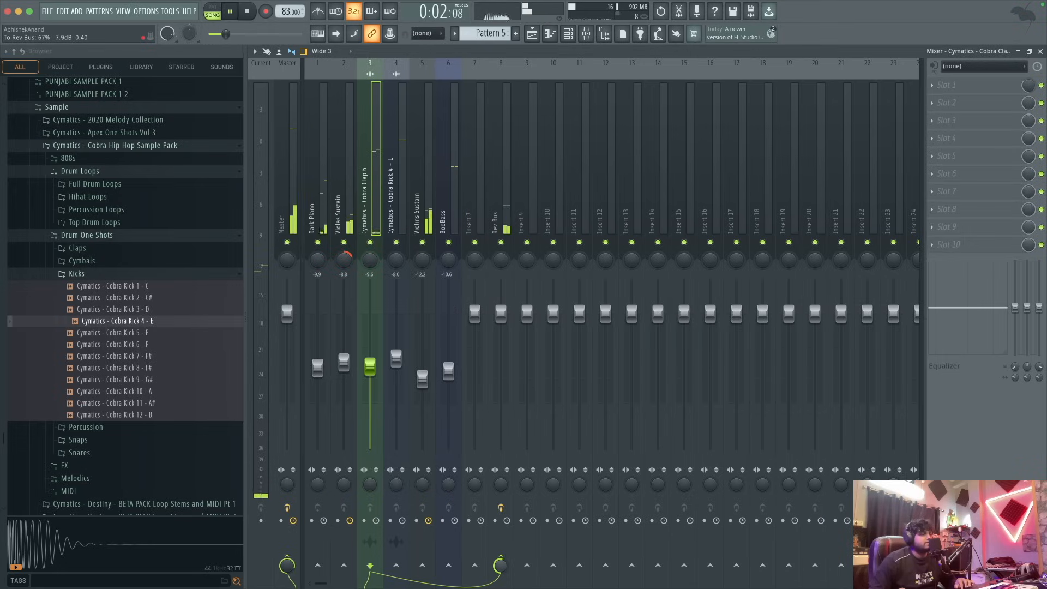
- Insert Fruity Parametric EQ 2 in the second effect slot of the Rev Bus track
left_click(504, 217)
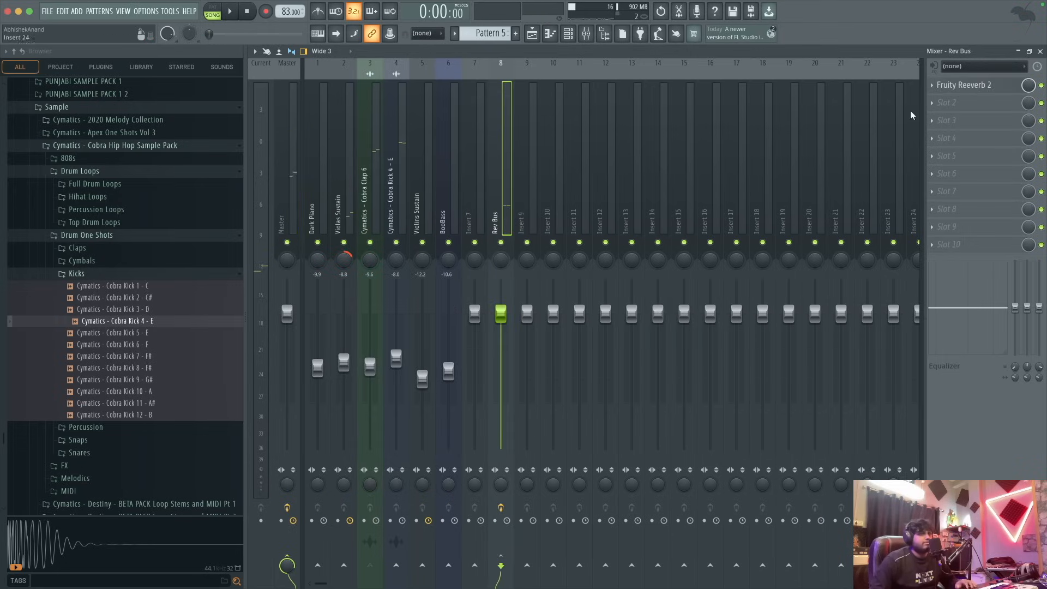
left_click(965, 103)
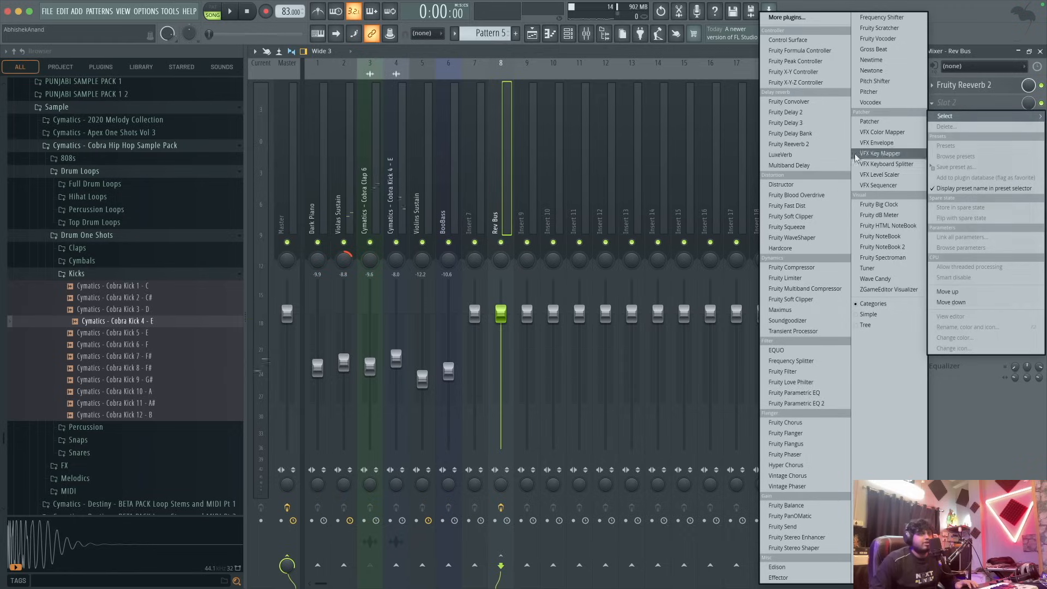
left_click(802, 404)
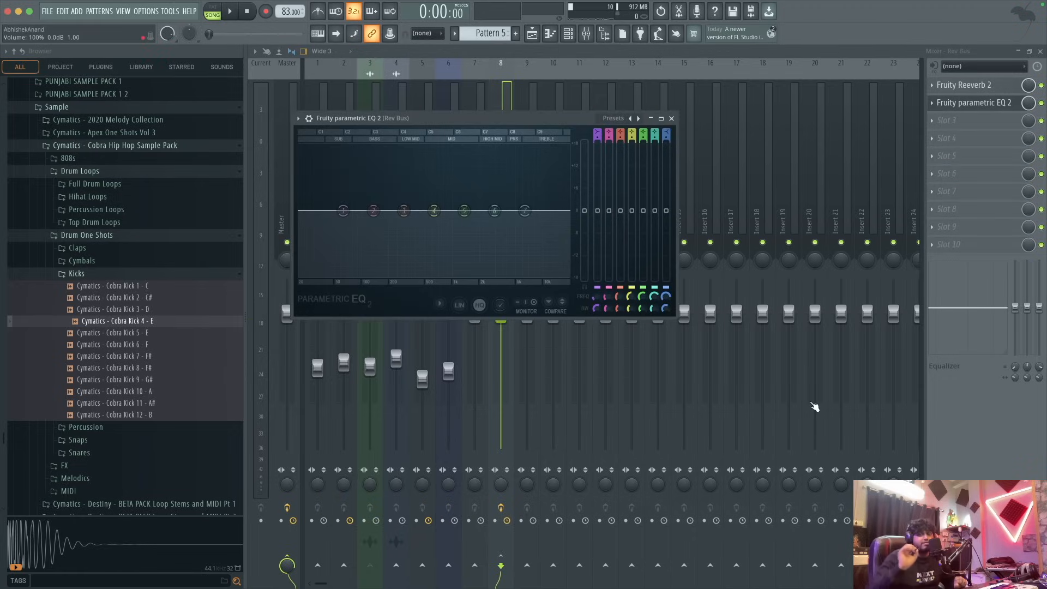
- Set EQ band 1 to high pass and move its cutoff to about 571 Hz while the song plays
right_click(343, 216)
mouse_move(358, 236)
left_click(384, 266)
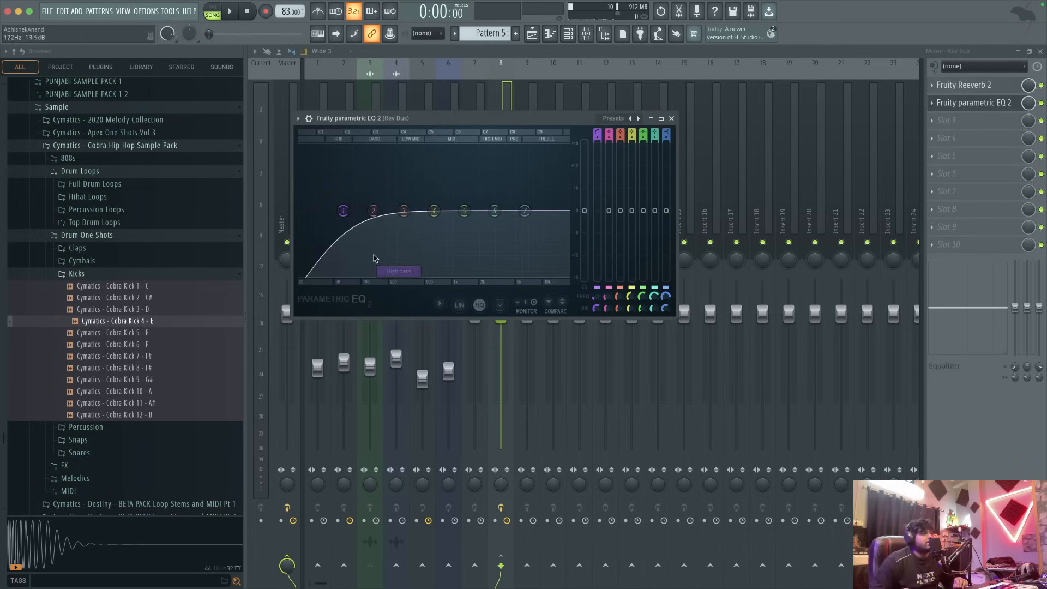
key("space")
left_click_drag(343, 211, 413, 211)
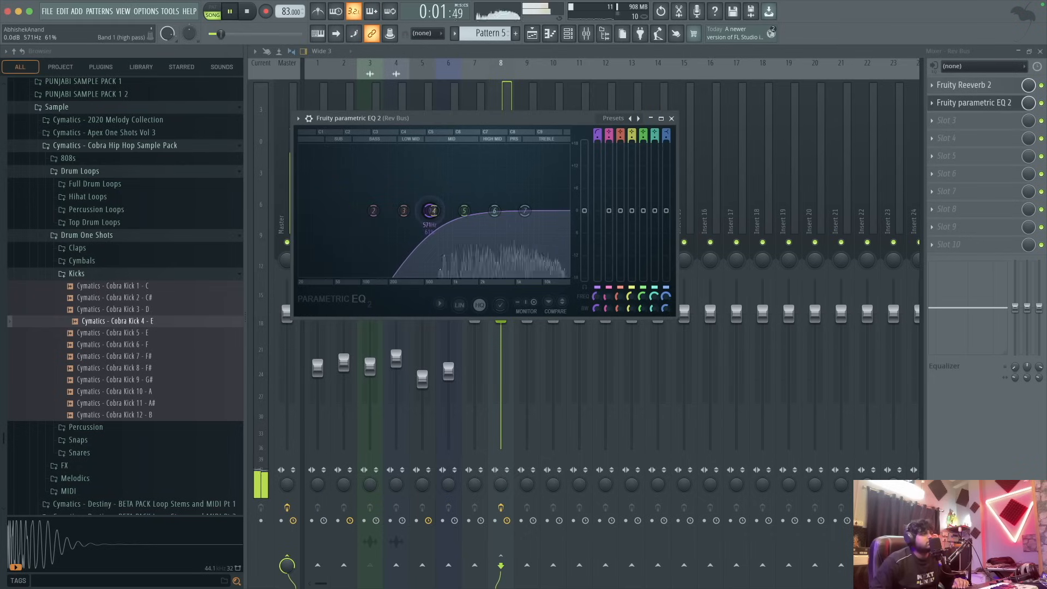
- Set EQ band 7 to low pass, dip band 5, and stop playback and close the EQ
right_click(525, 210)
mouse_move(546, 239)
left_click(582, 249)
left_click_drag(524, 210, 468, 230)
key("space")
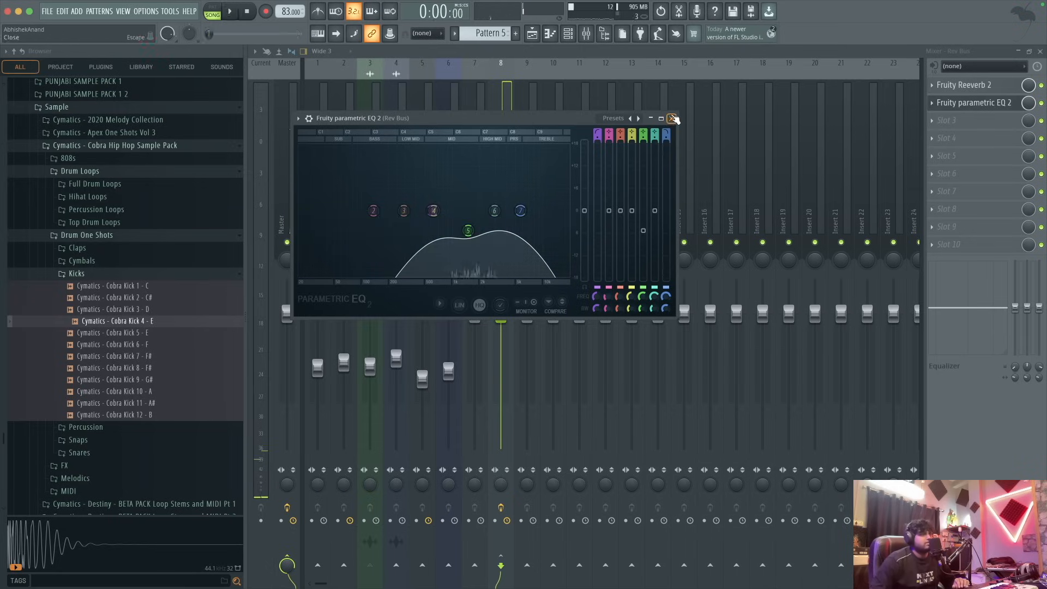
left_click(672, 119)
- Solo the Dark Piano mixer track and play the song
left_click(352, 188)
key("Left")
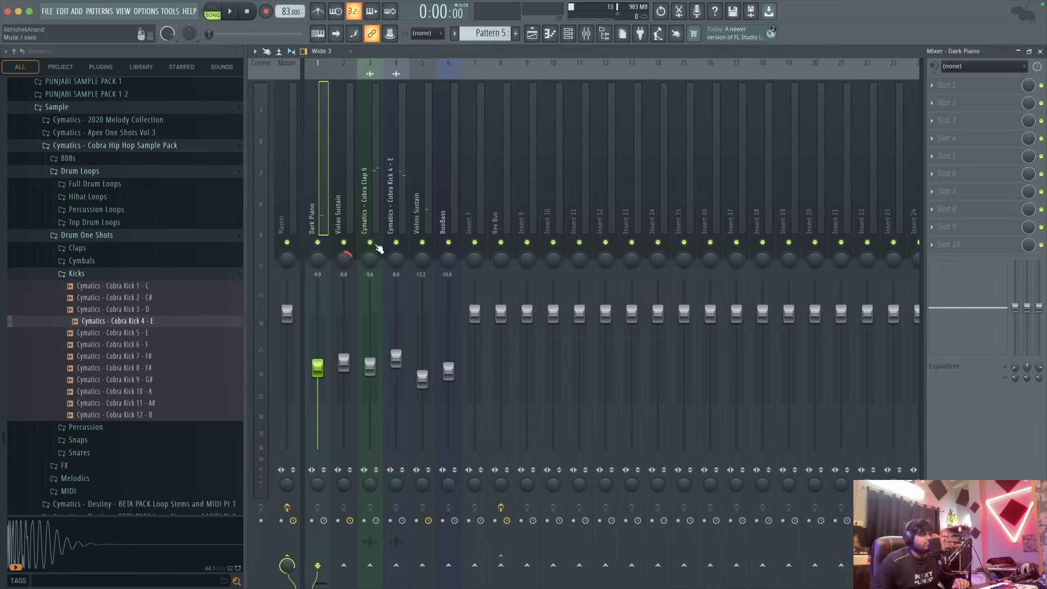
key("space")
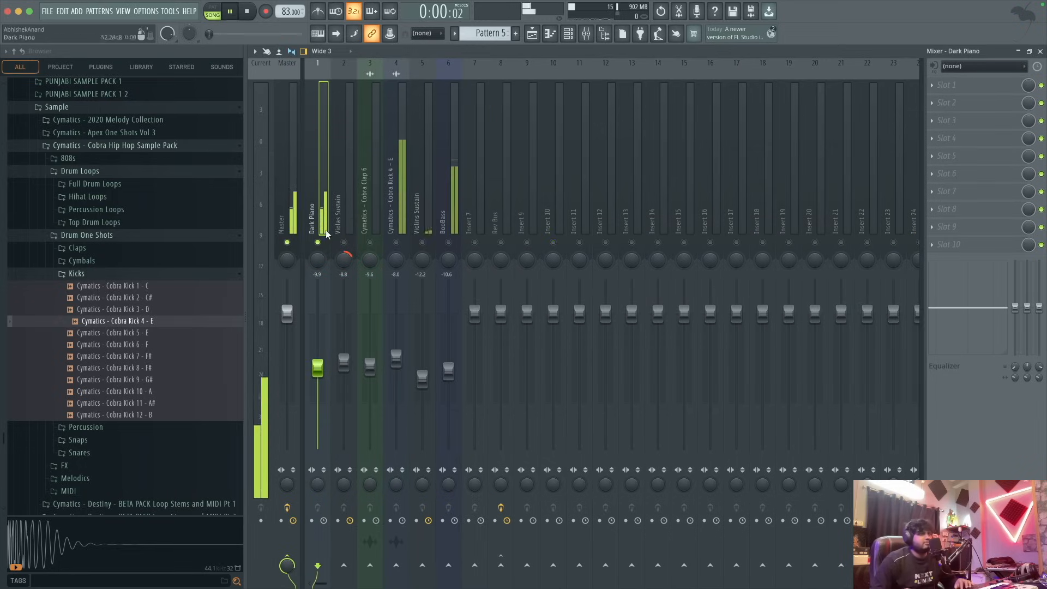
- Find Fruity Parametric EQ 2 among the effect plugins and insert it in the first slot of the Dark Piano track
left_click(956, 87)
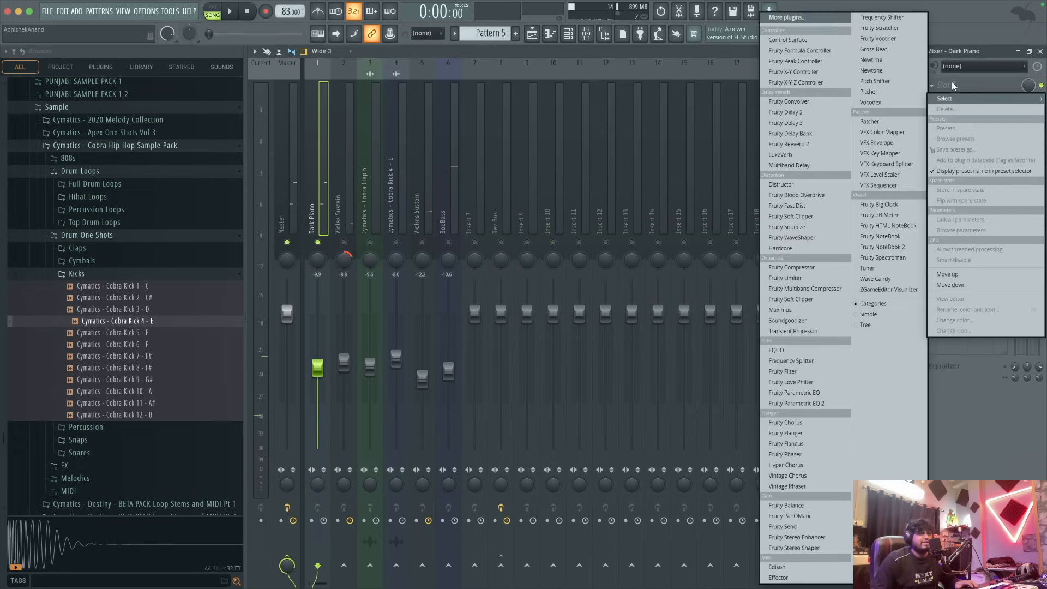
left_click(809, 23)
type("d")
key("BackSpace")
type("eq")
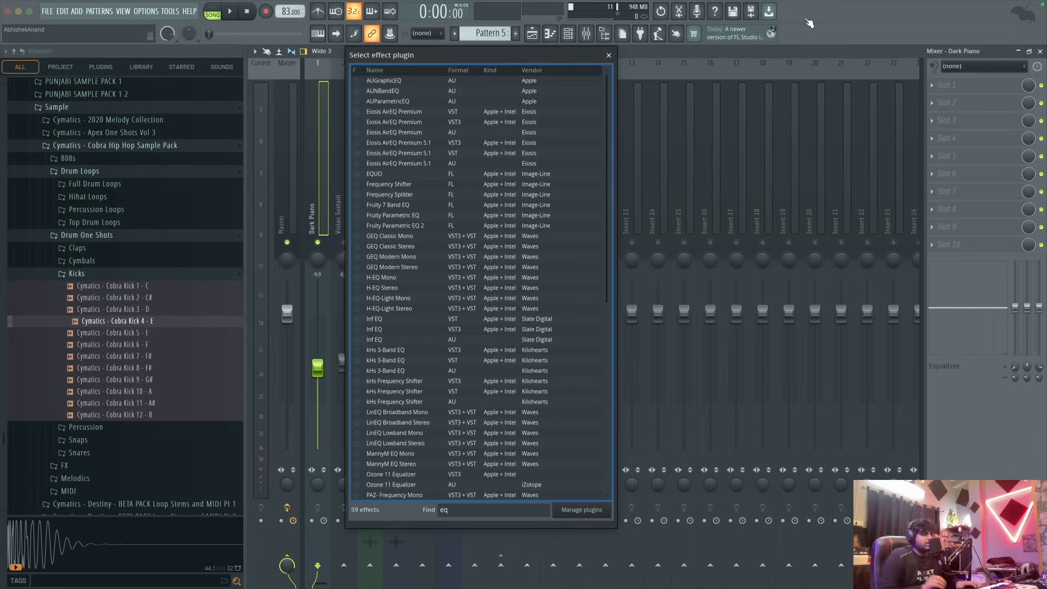
double_click(428, 226)
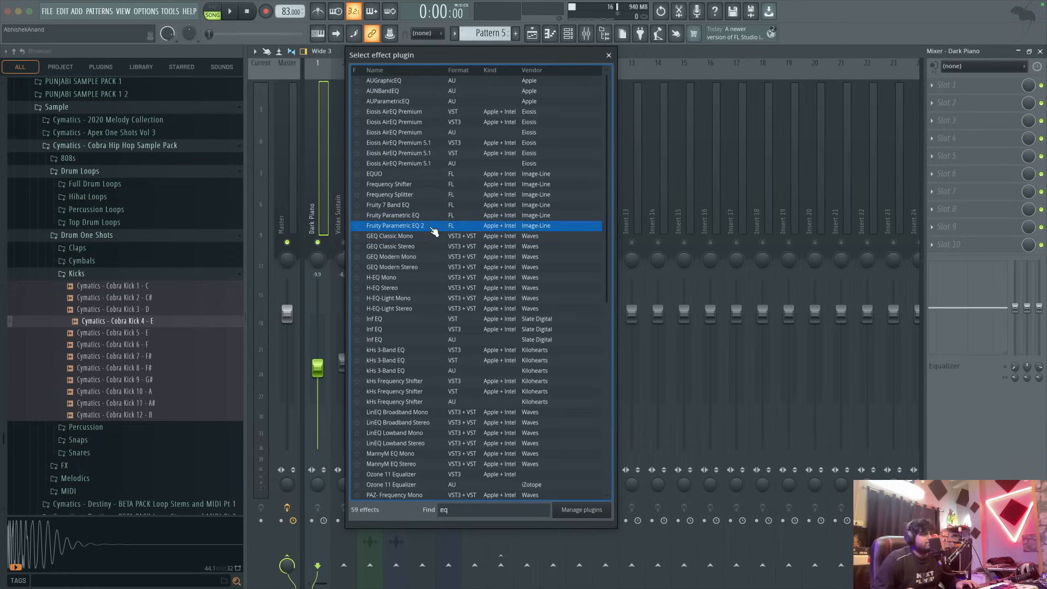
- Load the Radio preset in the Dark Piano EQ, audition the soloed piano and close the EQ
right_click(358, 225)
left_click(653, 151)
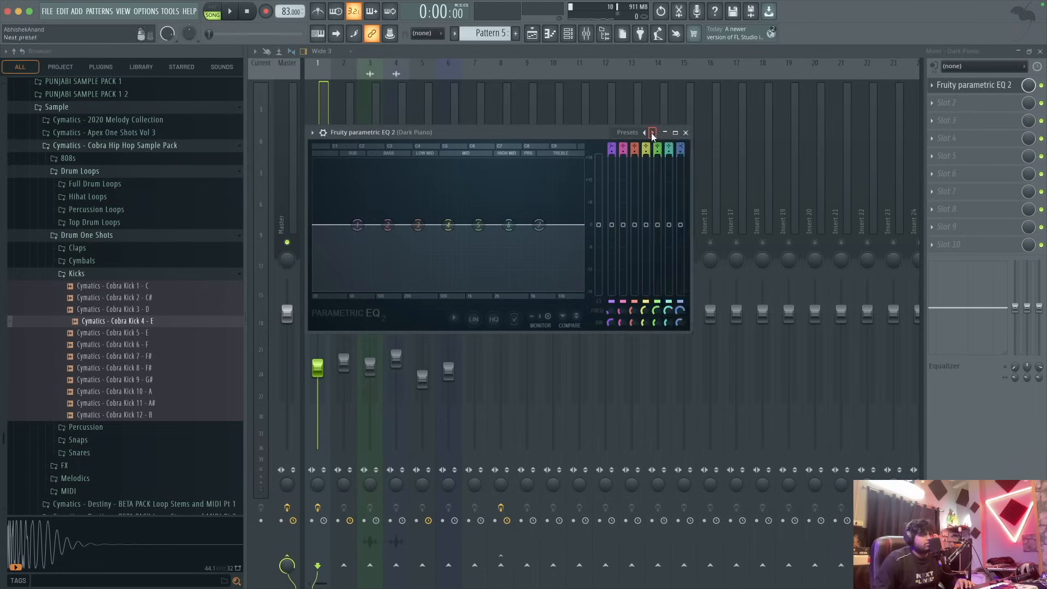
left_click(653, 133)
left_click(670, 254)
key("space")
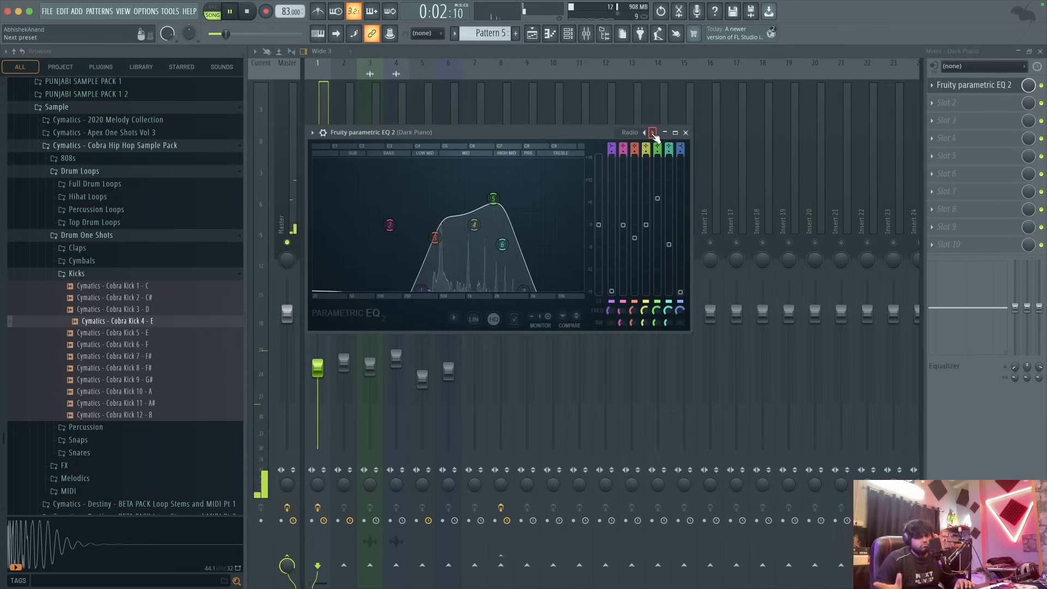
key("space")
left_click(686, 133)
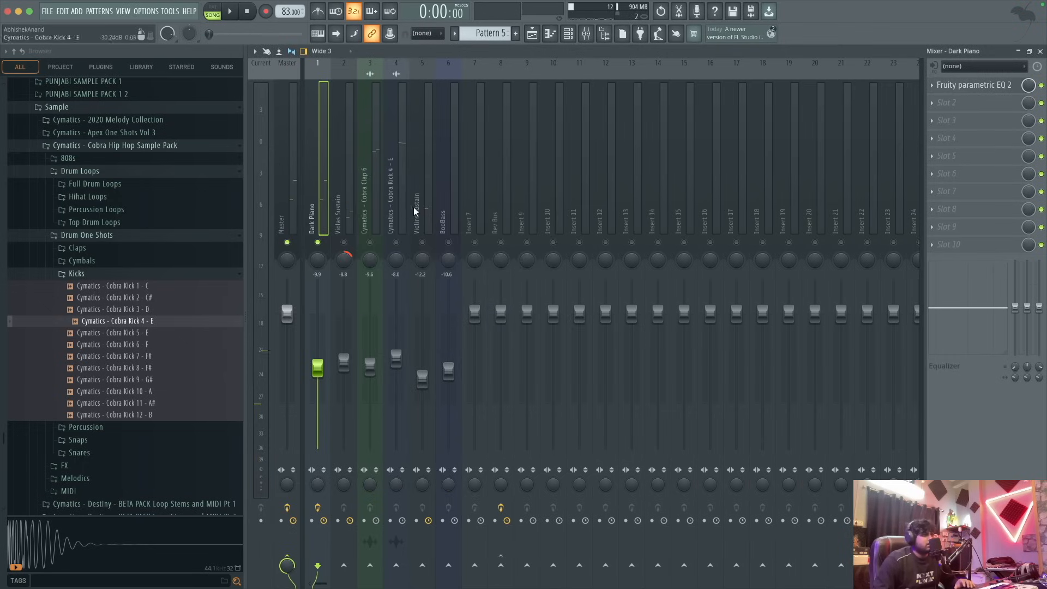
- Insert Fruity Chorus in the second slot of the Dark Piano track, audition it and close it
left_click(952, 102)
left_click(778, 19)
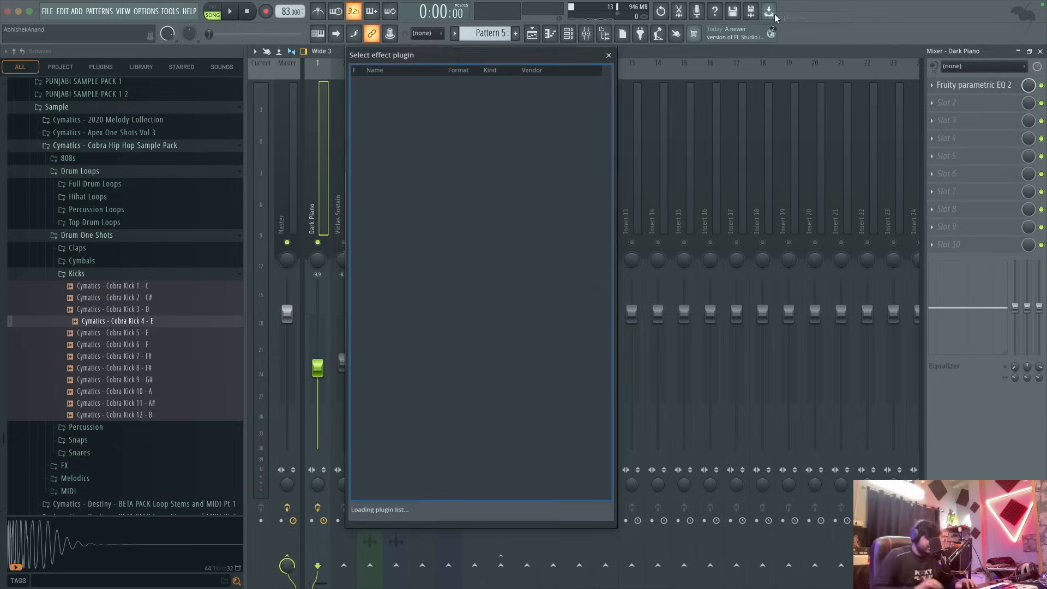
type("chor")
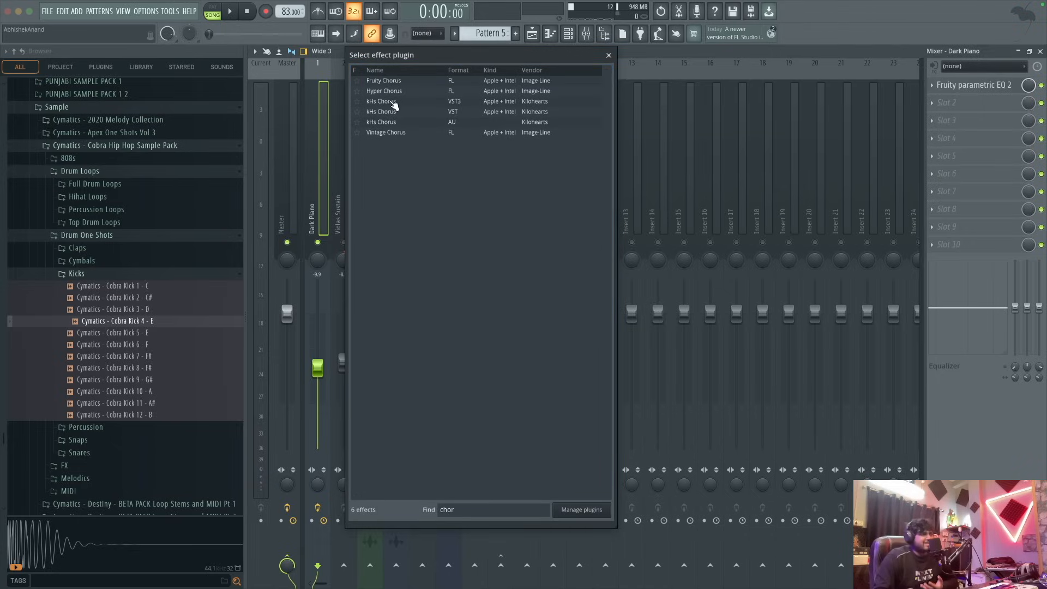
double_click(413, 81)
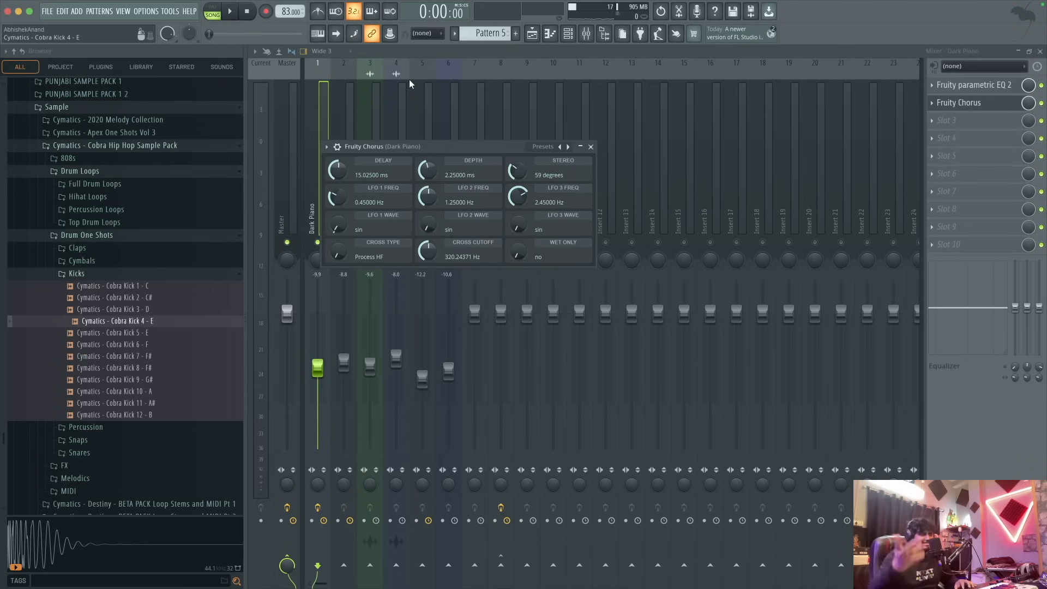
key("space")
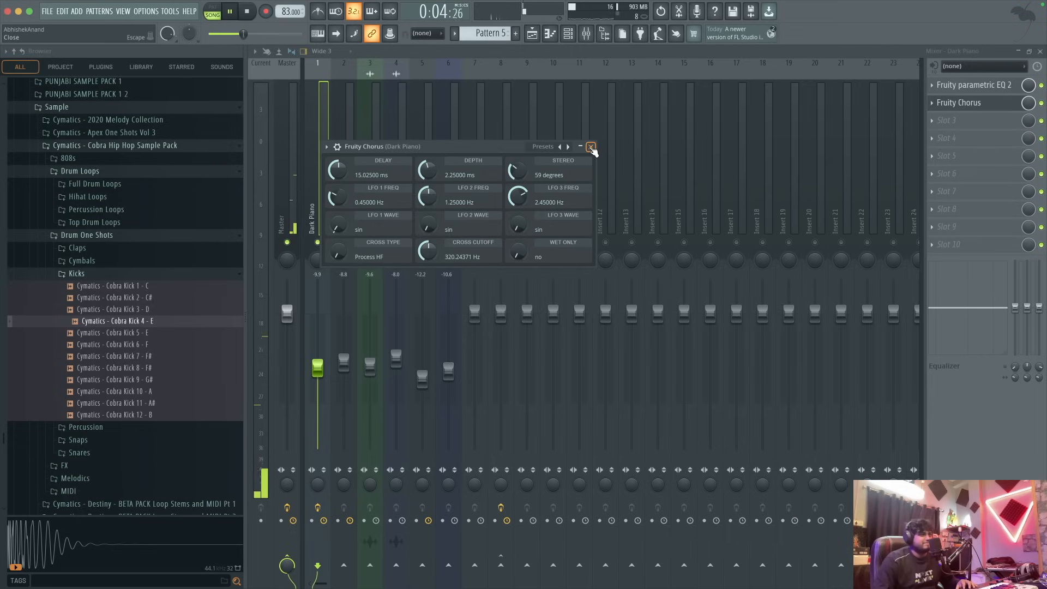
left_click(592, 148)
key("space")
- Try Fruity Flangus in the third slot of the Dark Piano track, audition it and close its window
left_click(949, 121)
left_click(791, 17)
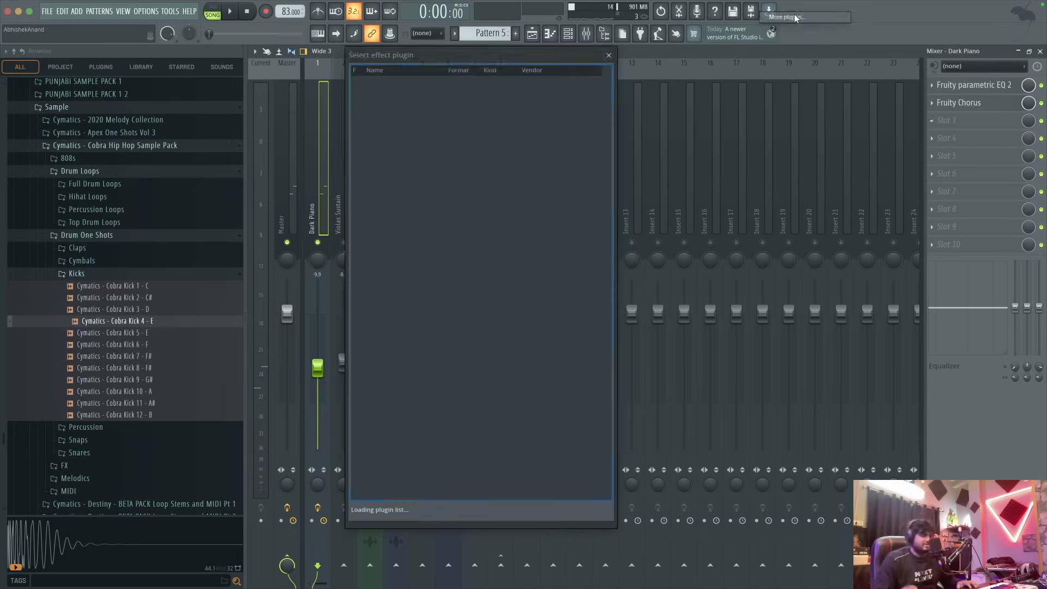
type("fla")
left_click(403, 93)
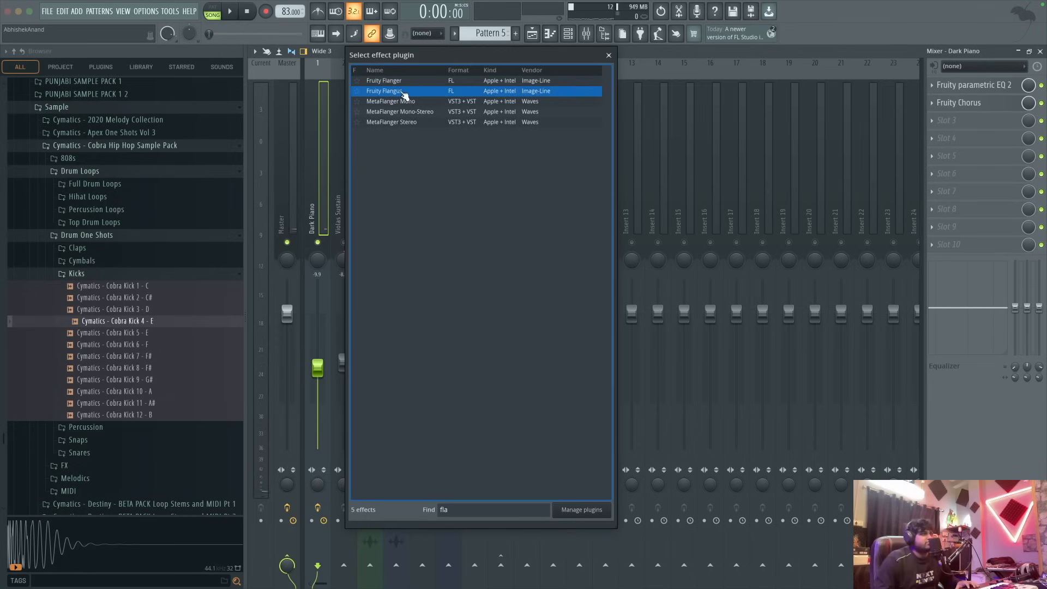
double_click(403, 92)
key("space")
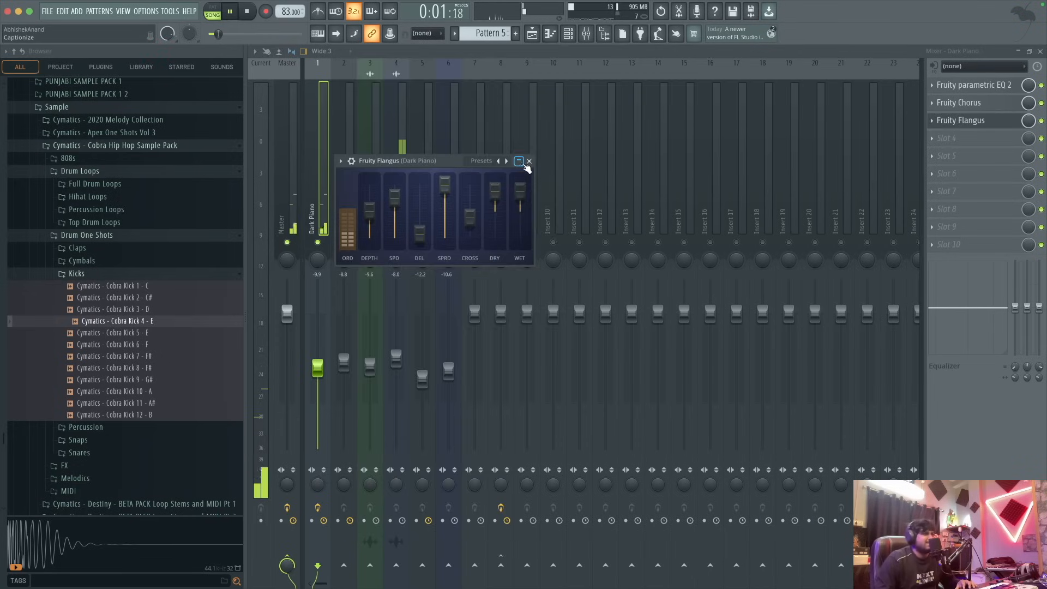
left_click(530, 161)
- Delete Fruity Flangus from the Dark Piano track and stop playback
right_click(949, 120)
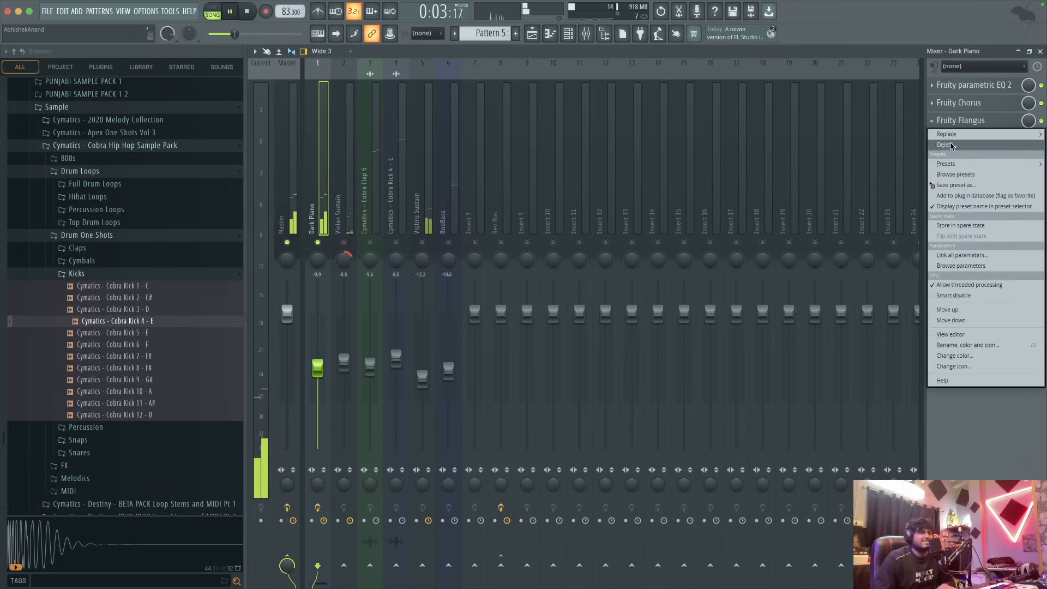
left_click(953, 147)
key("space")
left_click(949, 120)
mouse_move(945, 134)
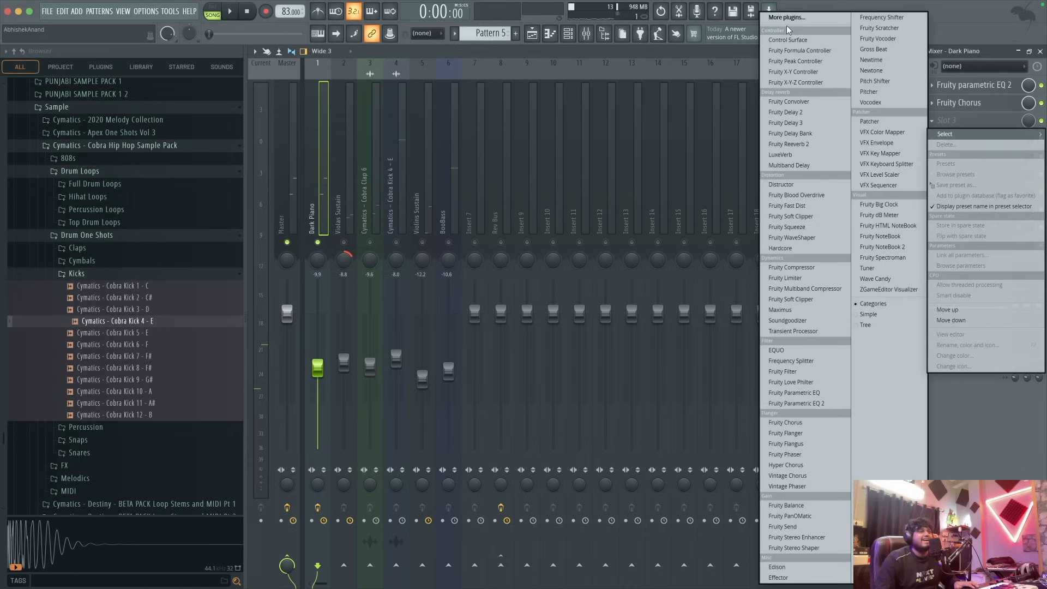
left_click(787, 18)
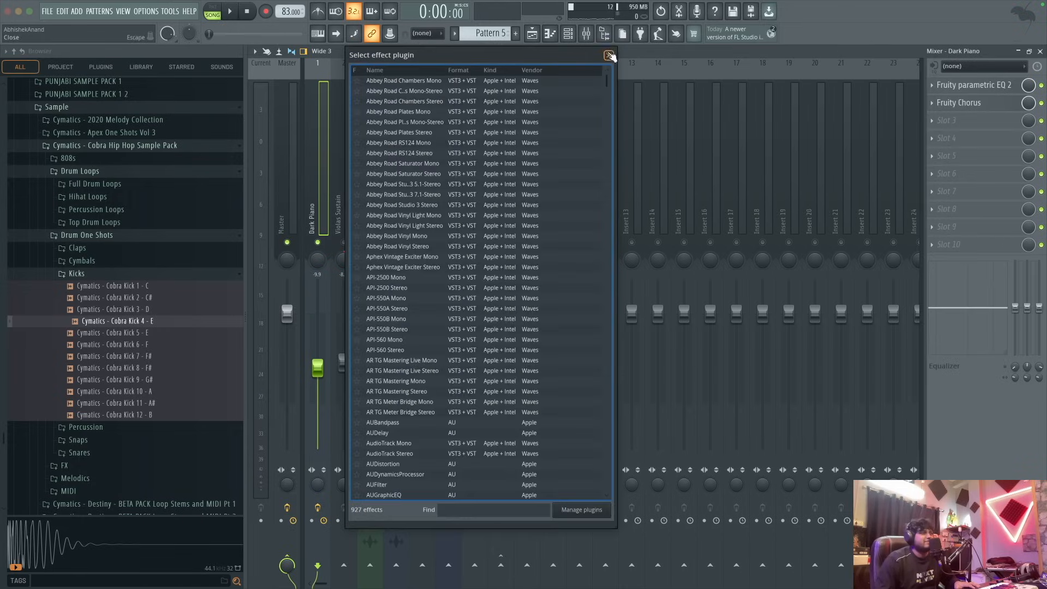
left_click(608, 55)
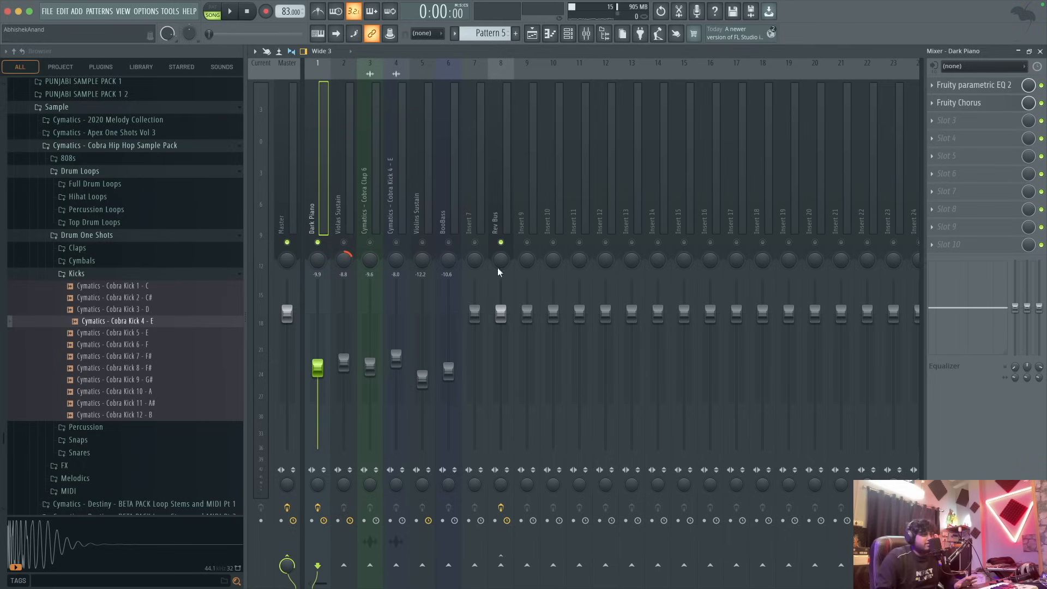
- Send the Dark Piano track to the Rev Bus and audition the piano with the reverb
left_click(501, 566)
key("space")
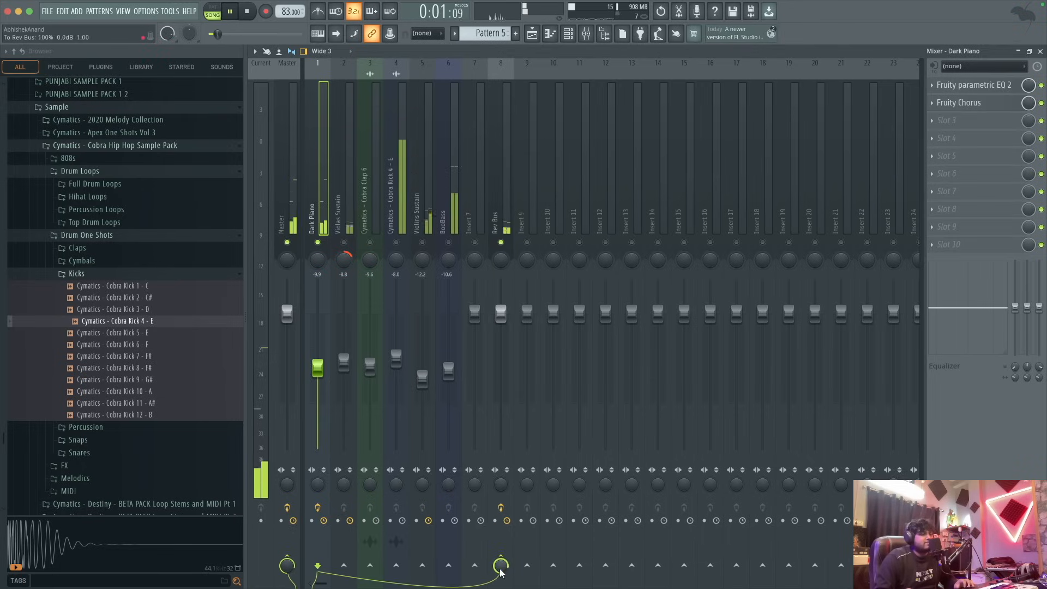
key("space")
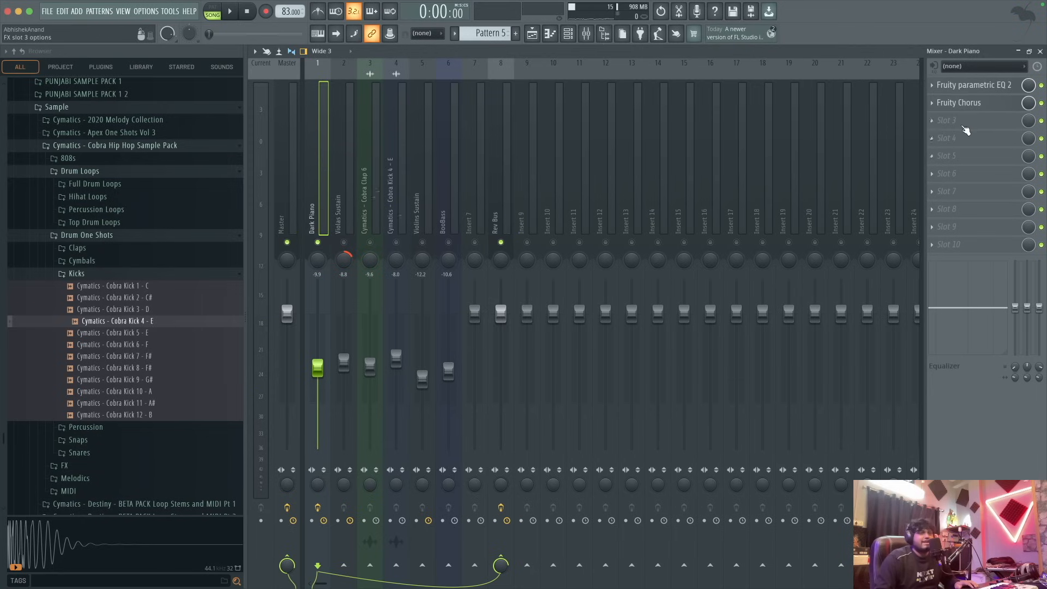
- Insert Fruity Delay Bank in the third Dark Piano slot, load its Default preset, audition it and close it
left_click(968, 133)
left_click(775, 22)
type("delay")
double_click(428, 133)
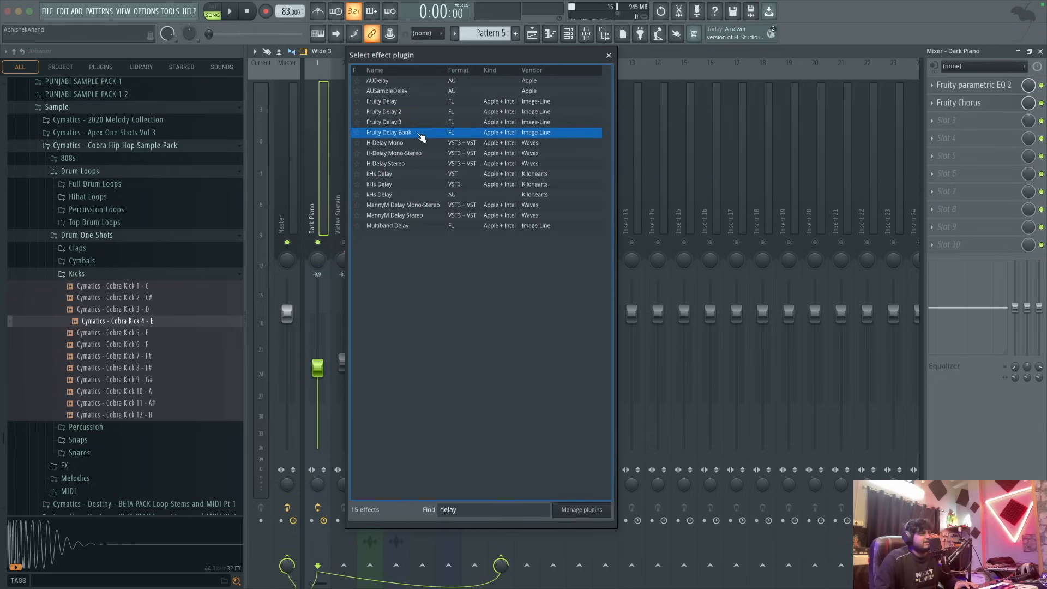
left_click(625, 161)
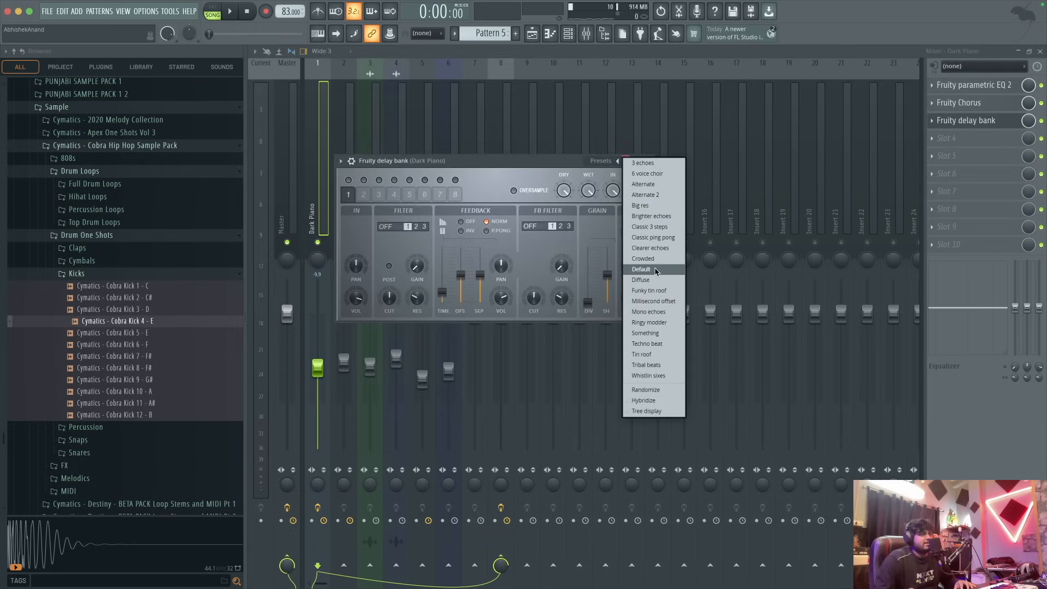
left_click(641, 269)
key("space")
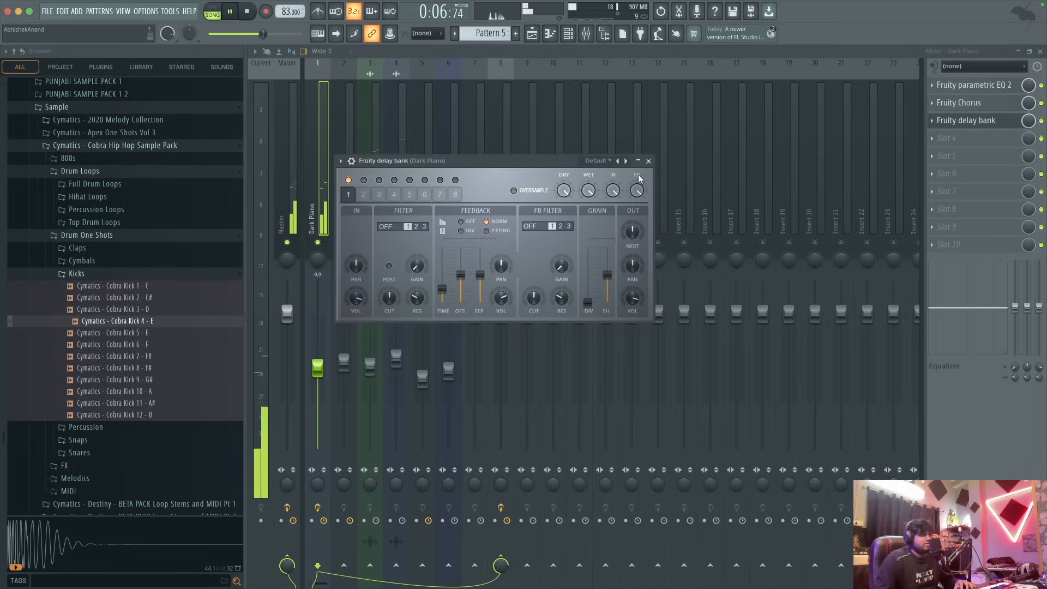
left_click(649, 161)
key("space")
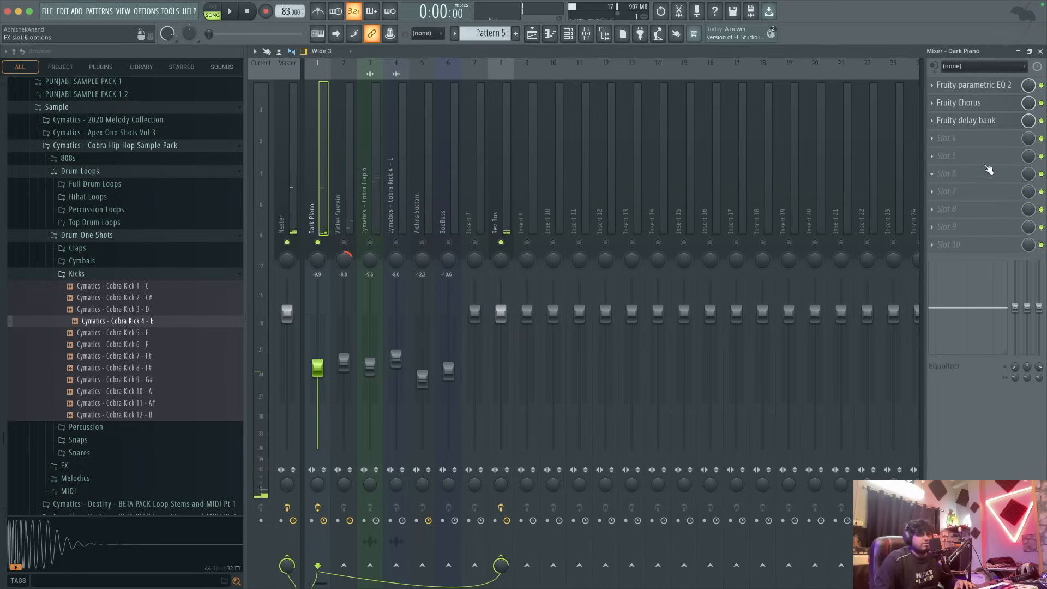
- Load the Diffuse preset in the Dark Piano track's Fruity Delay Bank, audition it and close it
left_click(981, 120)
right_click(627, 161)
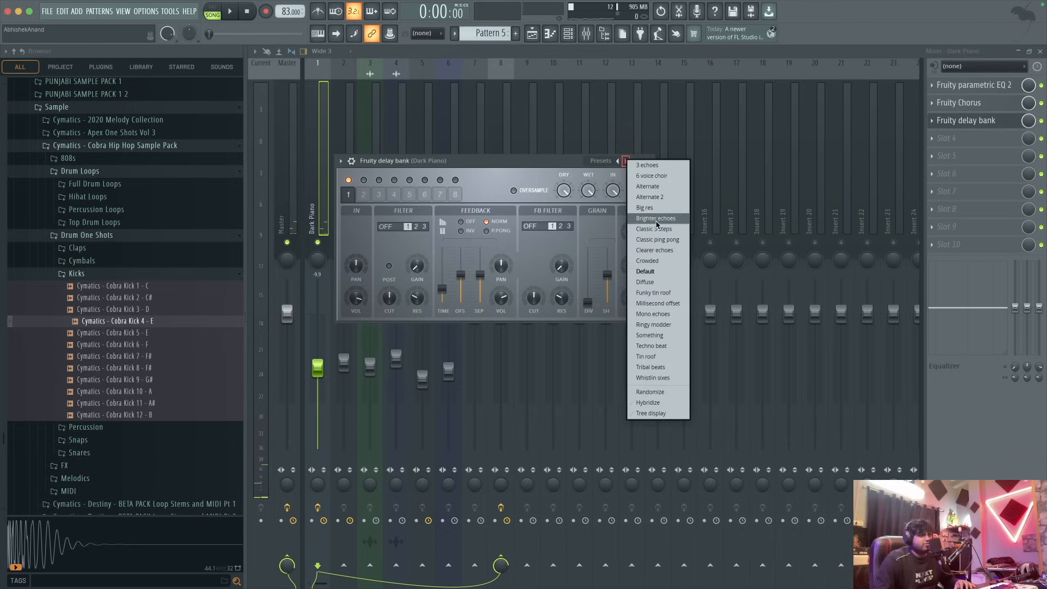
left_click(669, 288)
key("space")
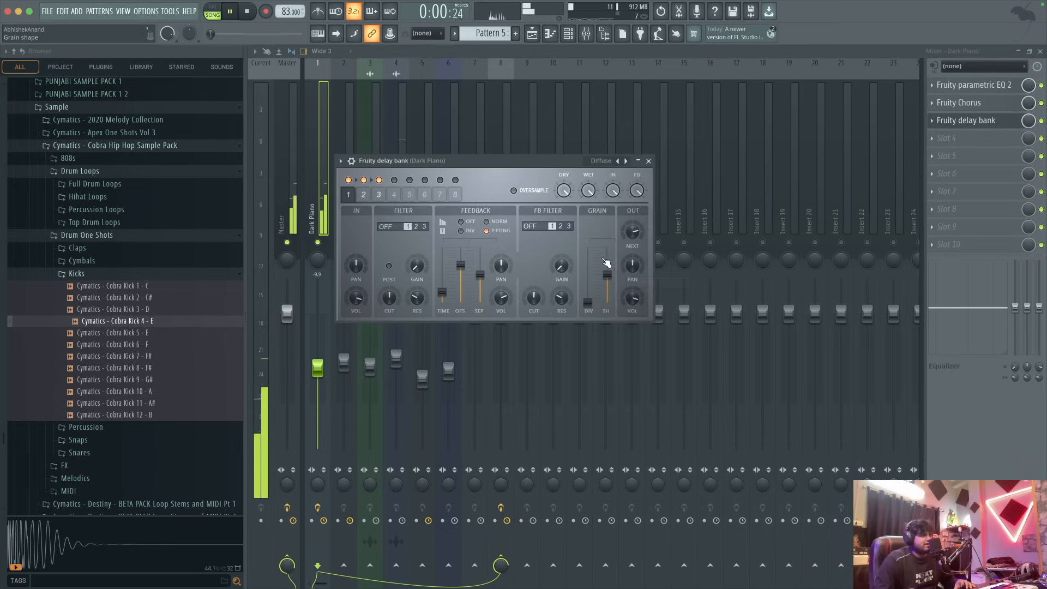
key("space")
left_click(649, 161)
- Delete Fruity Delay Bank from the Dark Piano track
left_click(931, 121)
left_click(945, 145)
key("Return")
- Rename mixer track 9 as Delay Bus
right_click(538, 213)
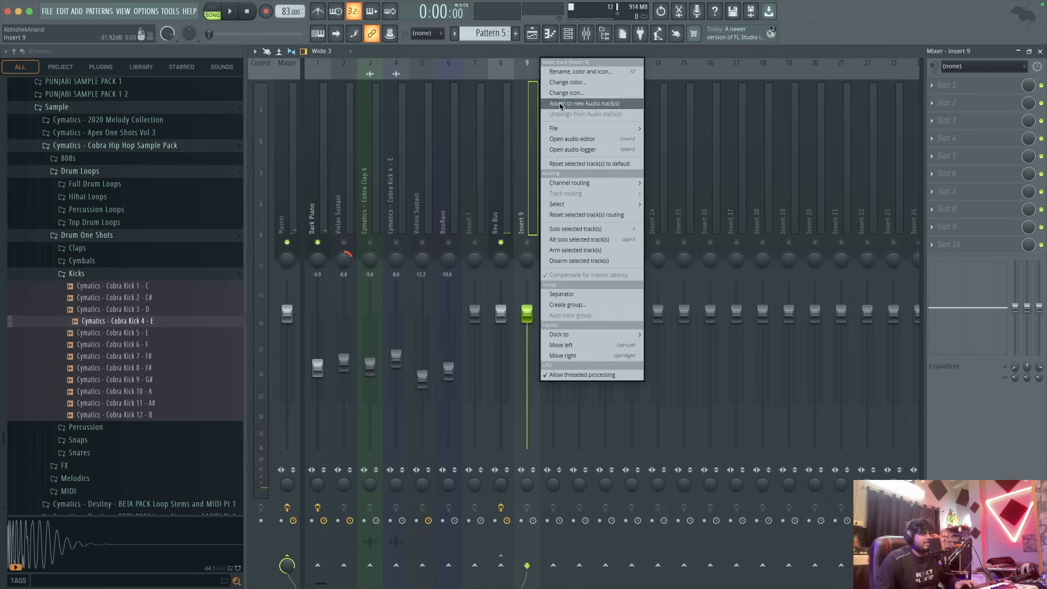
left_click(593, 74)
key("Return")
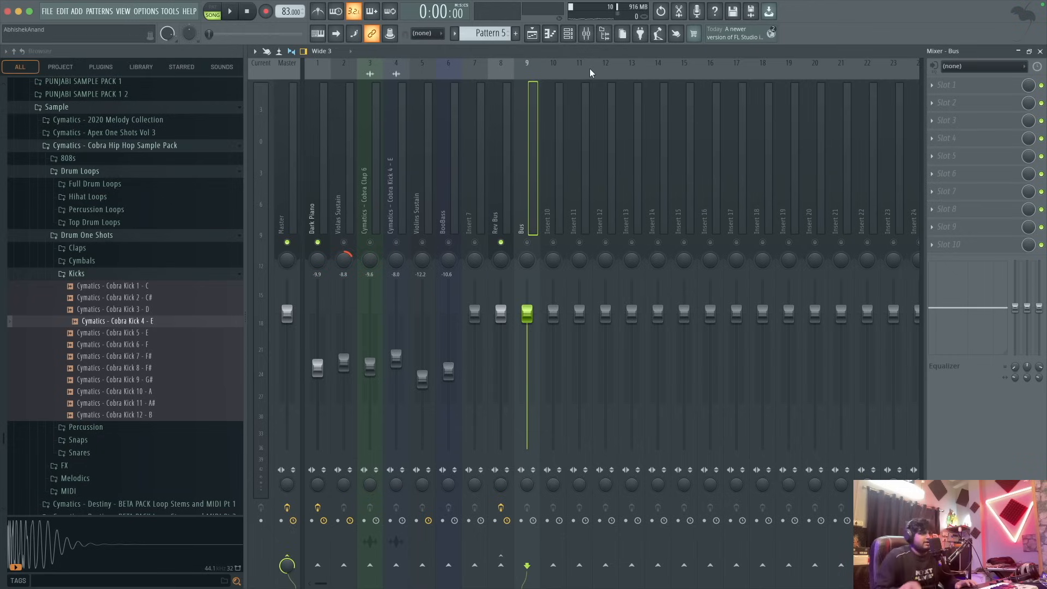
left_click(313, 199)
right_click(515, 217)
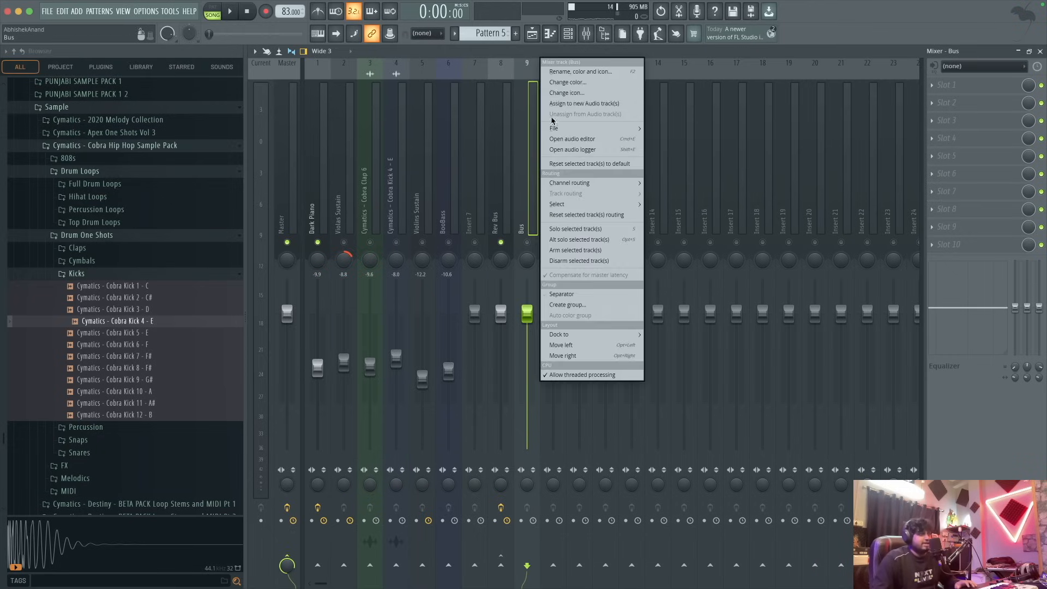
left_click(586, 72)
type("Delay Bus")
key("Return")
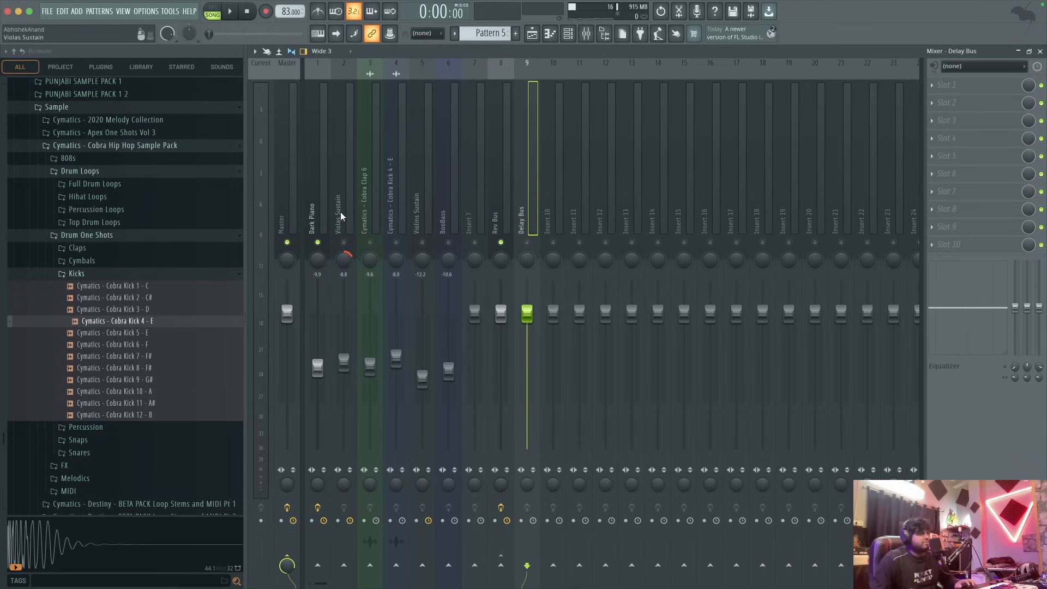
- Send the Dark Piano track to the Delay Bus and insert Fruity Delay Bank in the bus's first slot
left_click(322, 207)
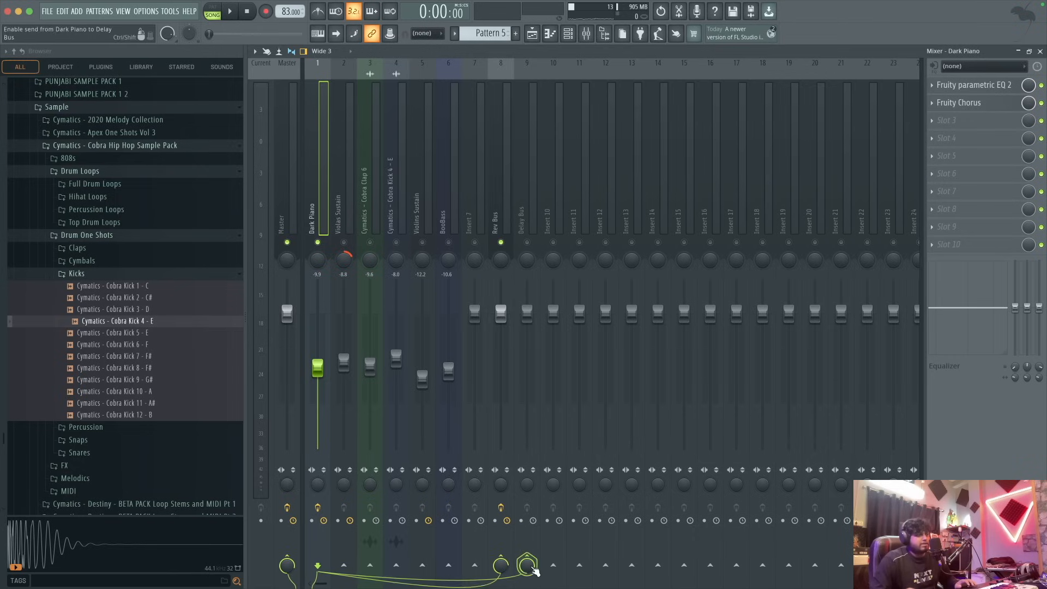
left_click(531, 229)
left_click(952, 87)
type("dek")
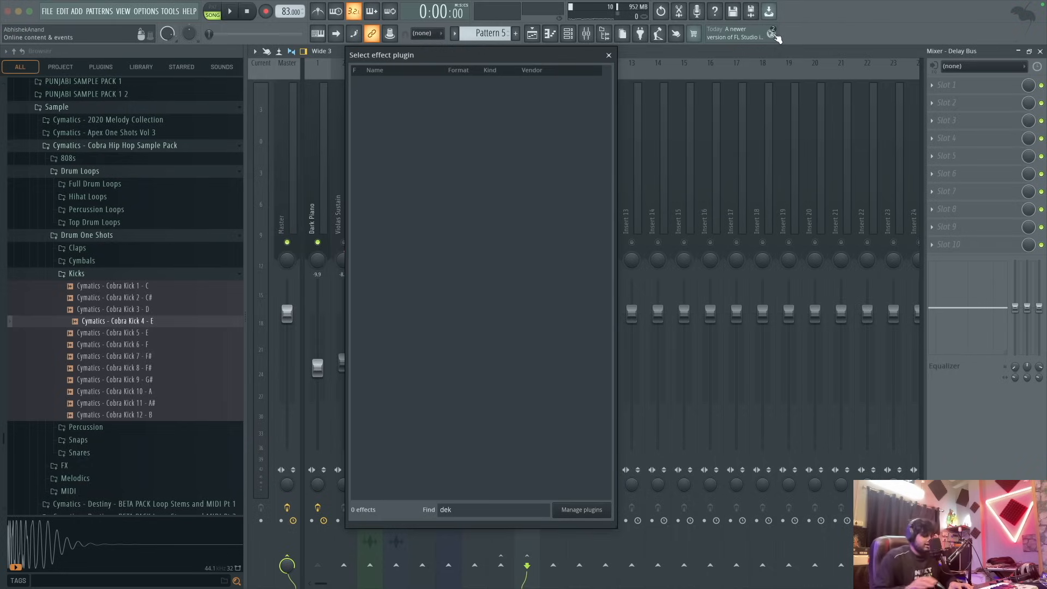
key("BackSpace")
type("l")
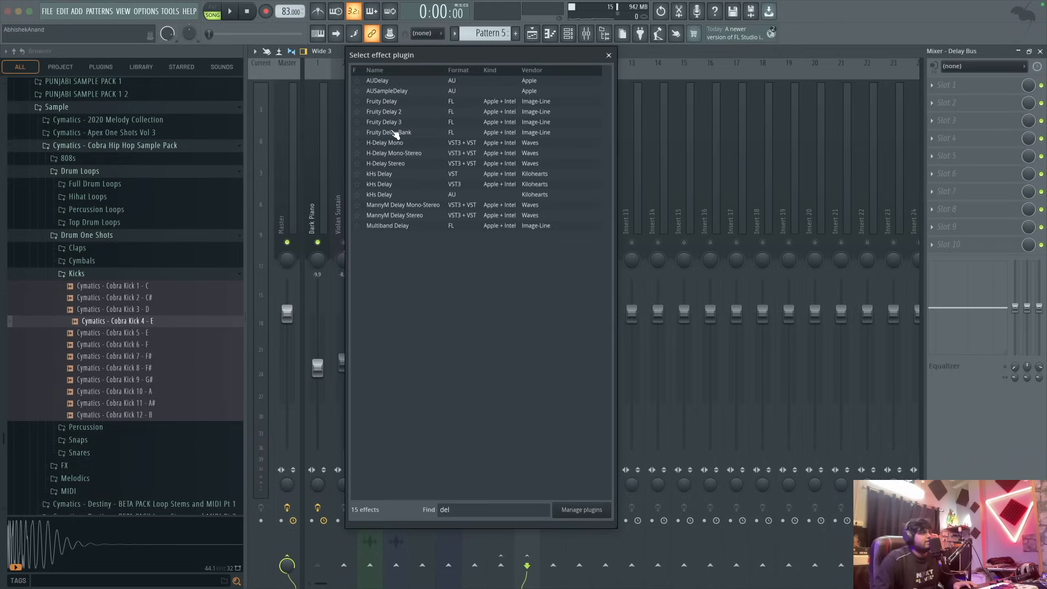
double_click(395, 133)
- Load the Diffuse preset in the Delay Bus's Fruity Delay Bank, audition it and close it
left_click(575, 134)
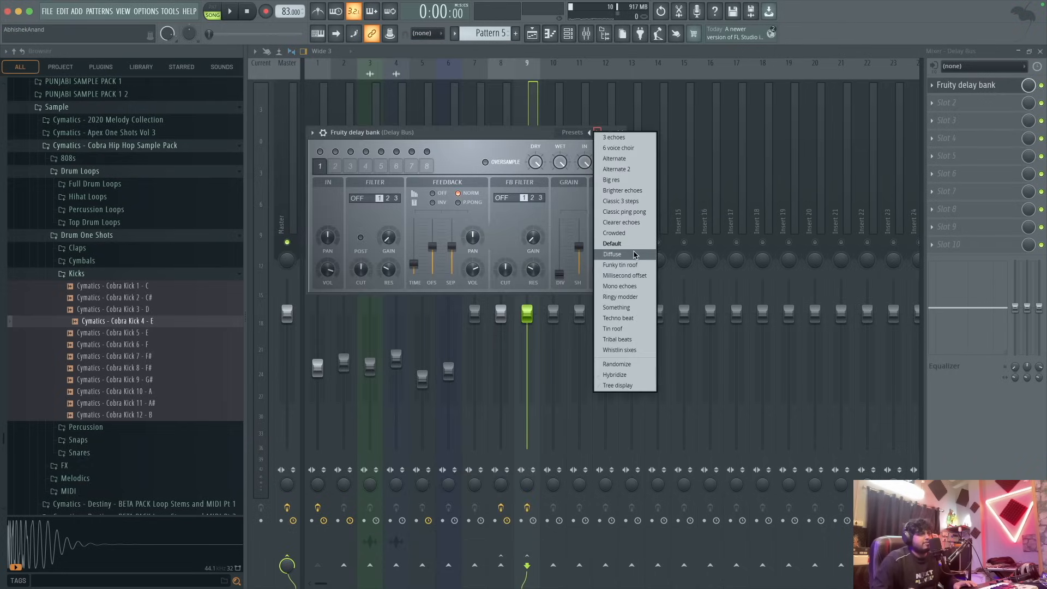
left_click(621, 254)
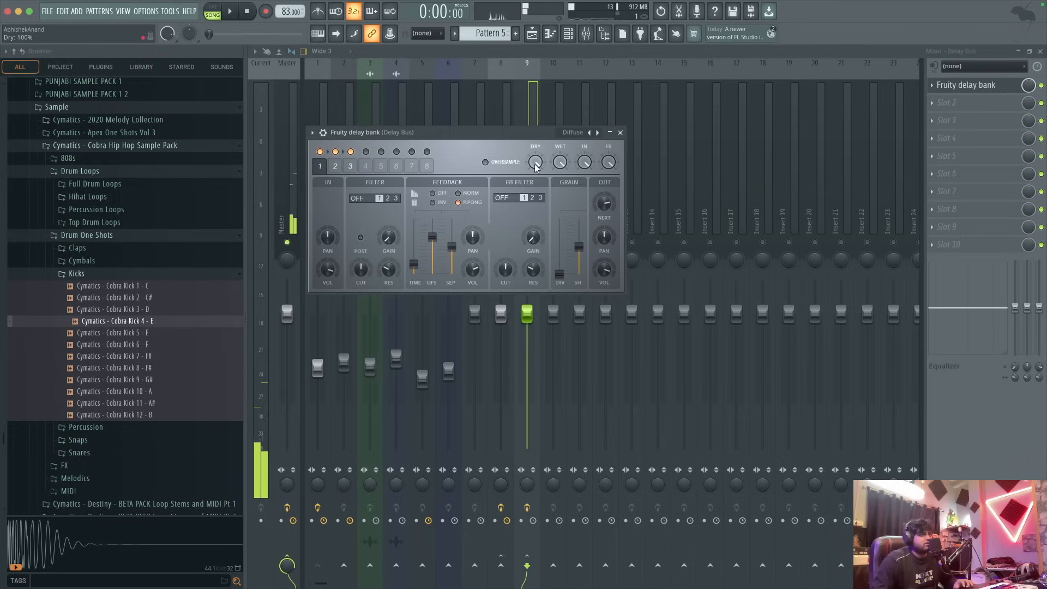
left_click(622, 132)
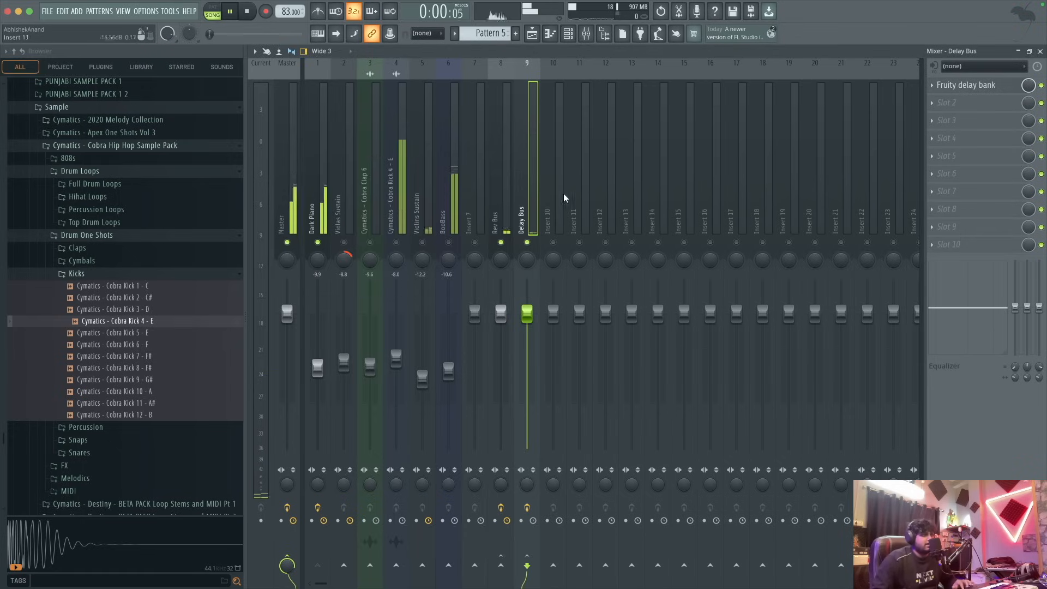
- Unmute all mixer tracks, lower the Delay Bus fader to about -11.5 dB and play the song
right_click(533, 248)
left_click_drag(529, 322, 526, 376)
key("space")
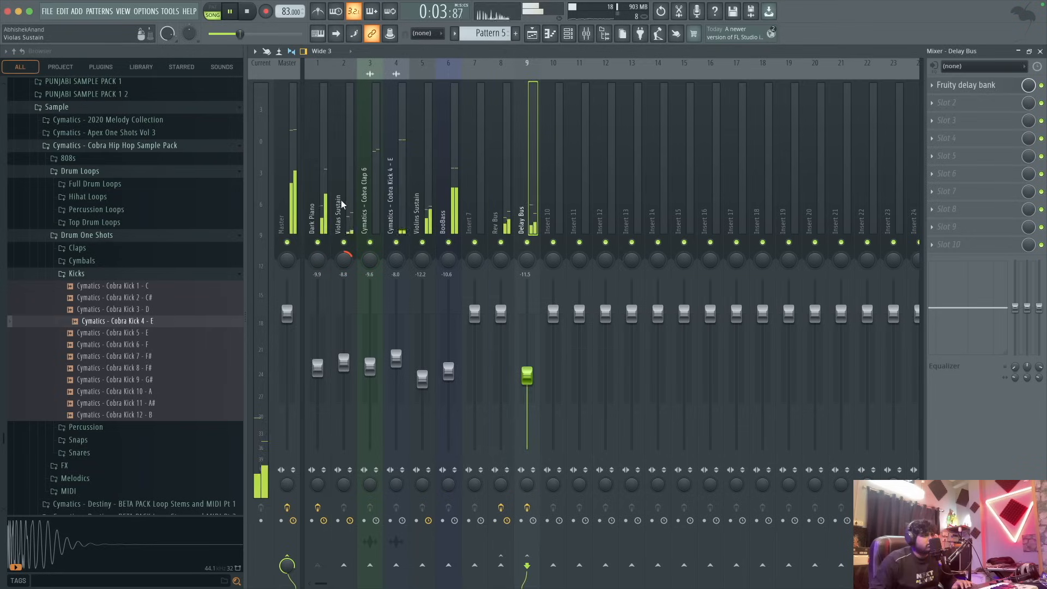
- Lower the Dark Piano fader to about -10.7 dB while the full mix plays
left_click(327, 202)
left_click_drag(317, 367, 318, 372)
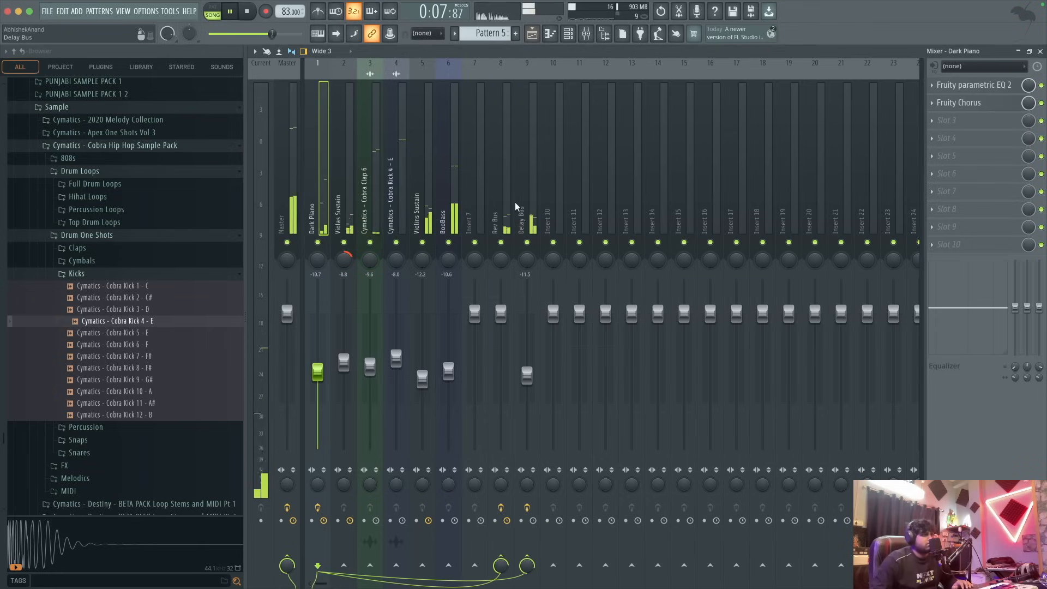
left_click(455, 200)
- Stop playback and insert the Waves L2 Stereo limiter in the first slot of the Master track
left_click(298, 203)
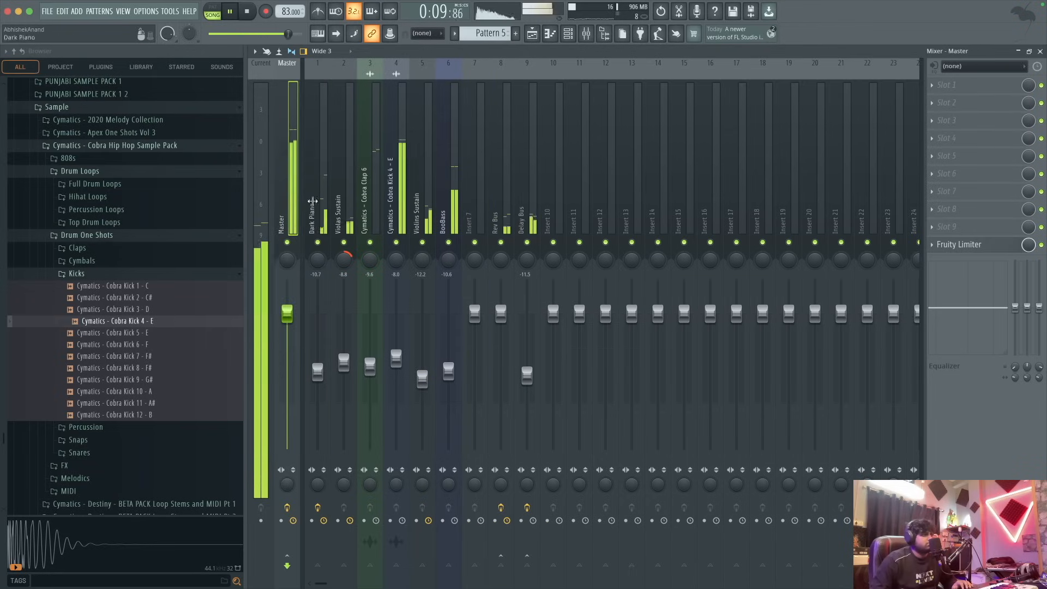
key("space")
left_click(954, 86)
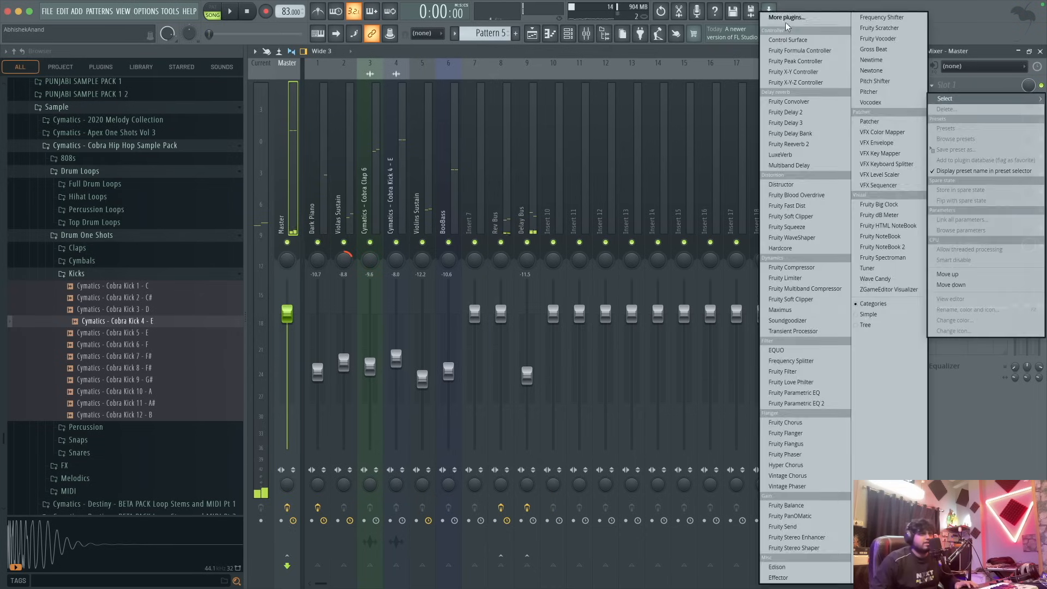
left_click(787, 19)
type("l2")
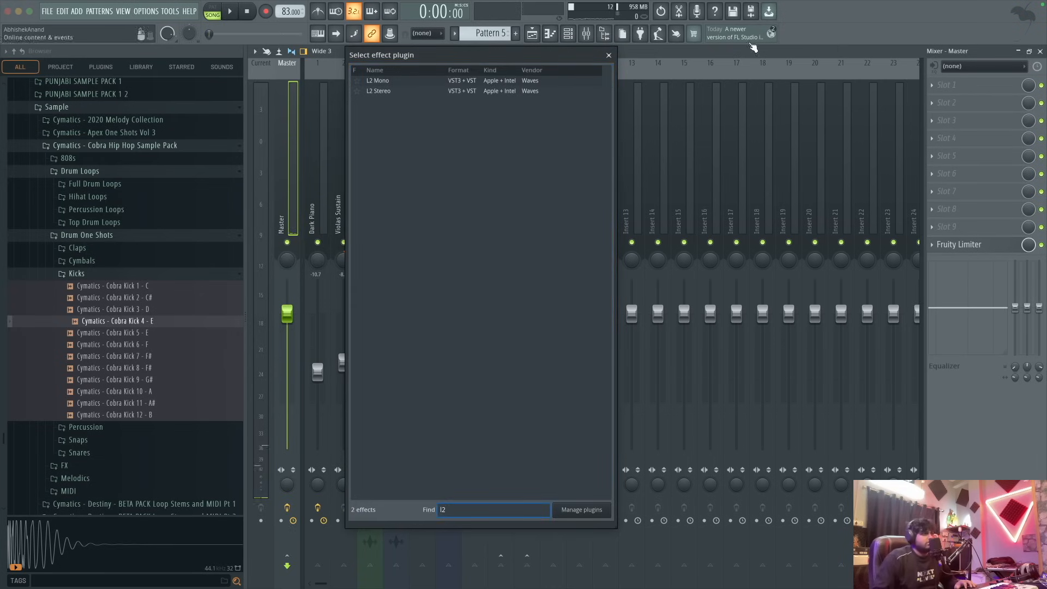
double_click(507, 91)
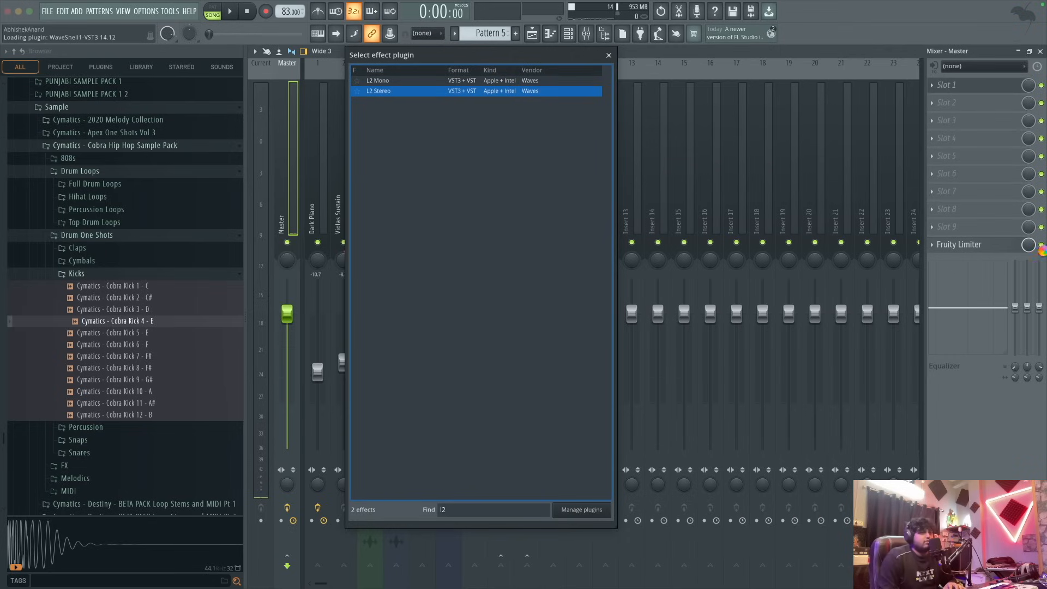
- Set the Master's L2 limiter to a threshold of -10.1 dB and an out ceiling of -0.1 dB during playback, then close it
left_click_drag(1044, 87, 349, 128)
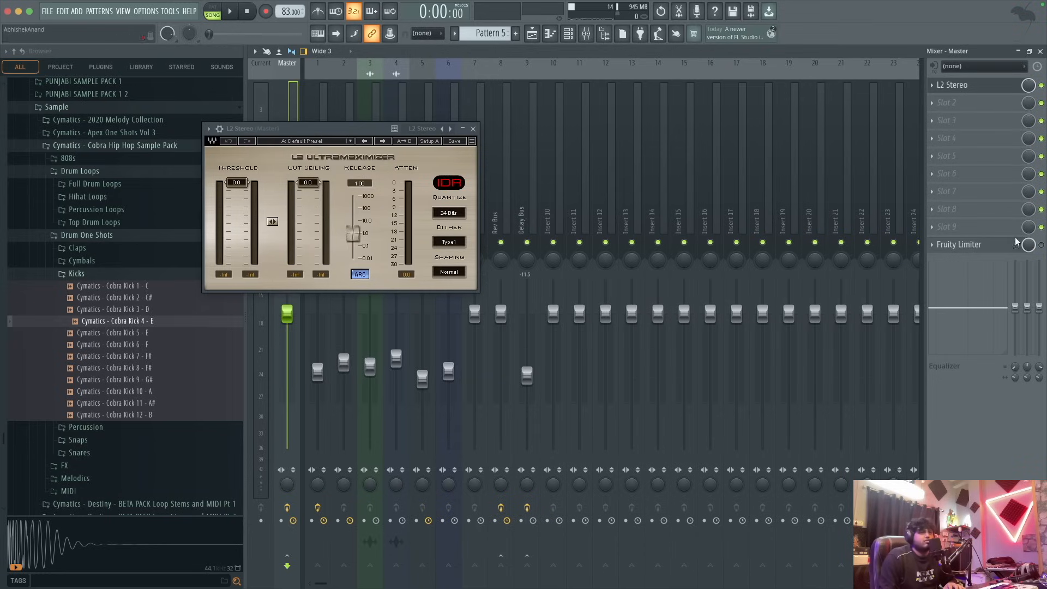
key("space")
left_click_drag(236, 182, 236, 209)
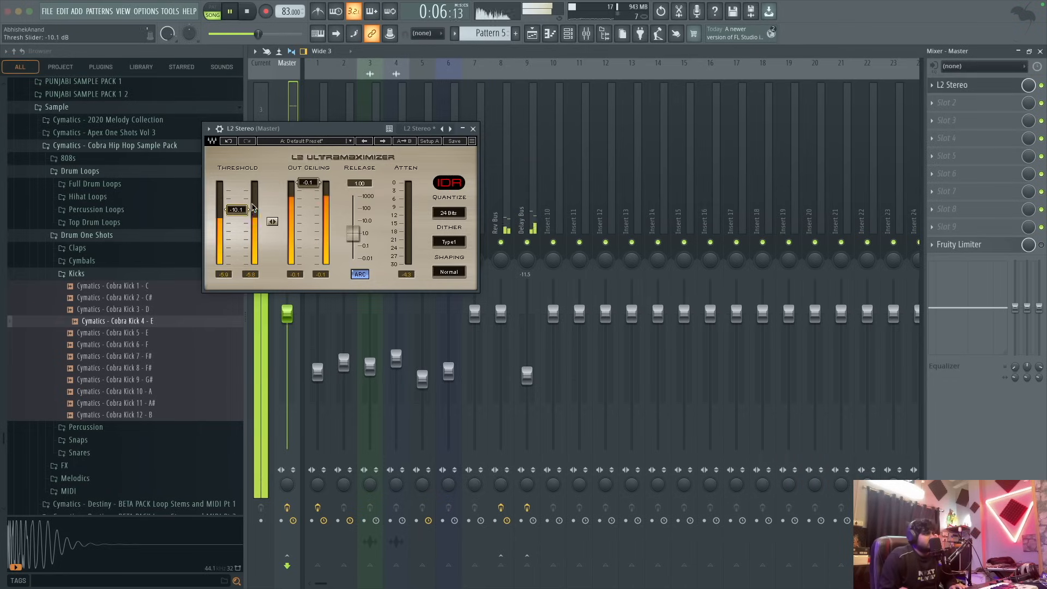
left_click(473, 129)
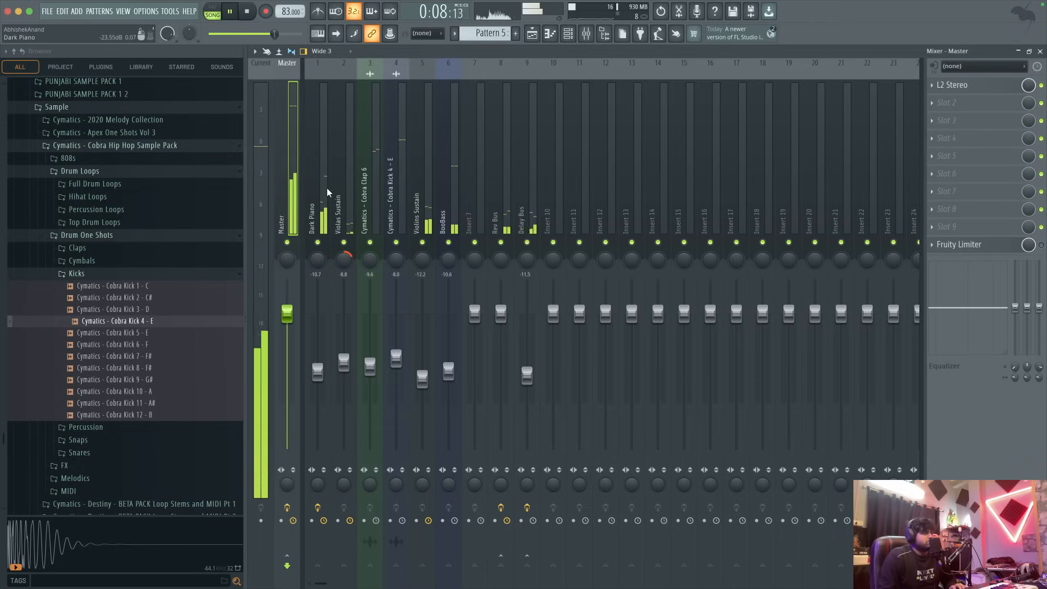
key("space")
- Solo the Violins Sustain track, audition it and insert Fruity Stereo Enhancer in its first effect slot
left_click(414, 205)
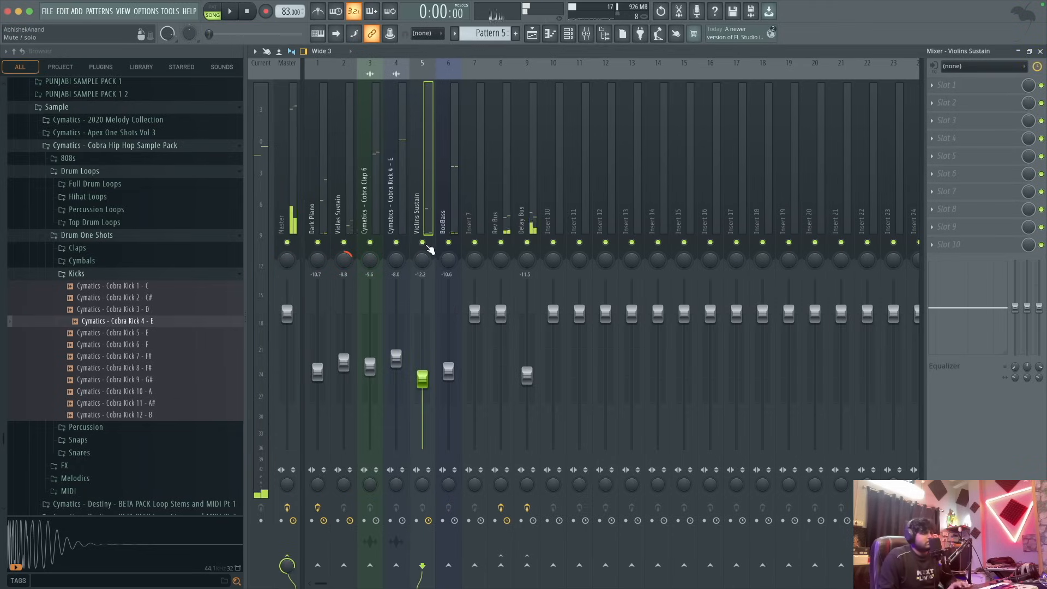
key("space")
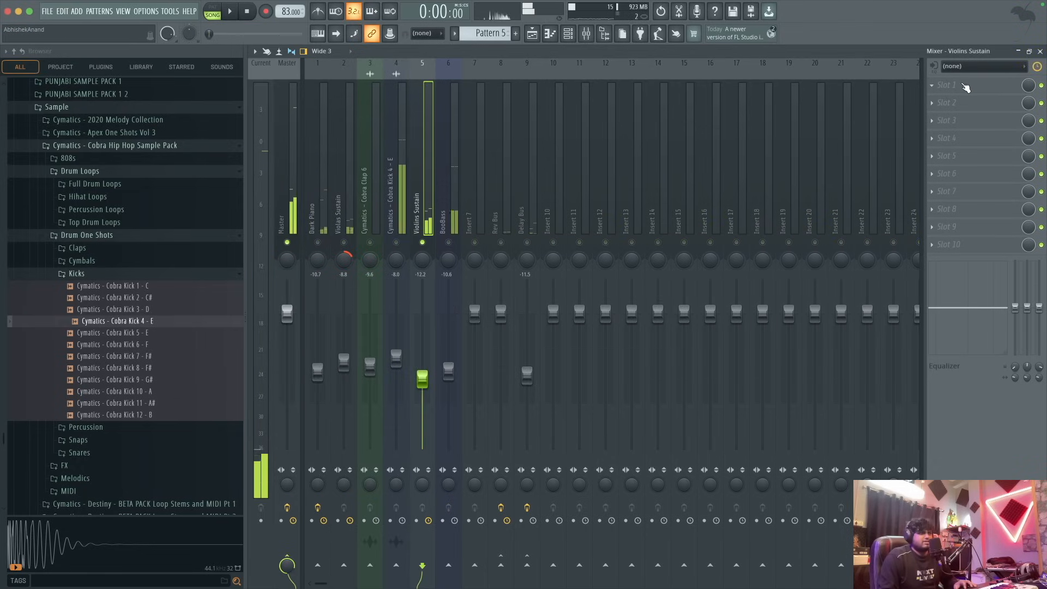
key("space")
left_click(965, 87)
left_click(763, 26)
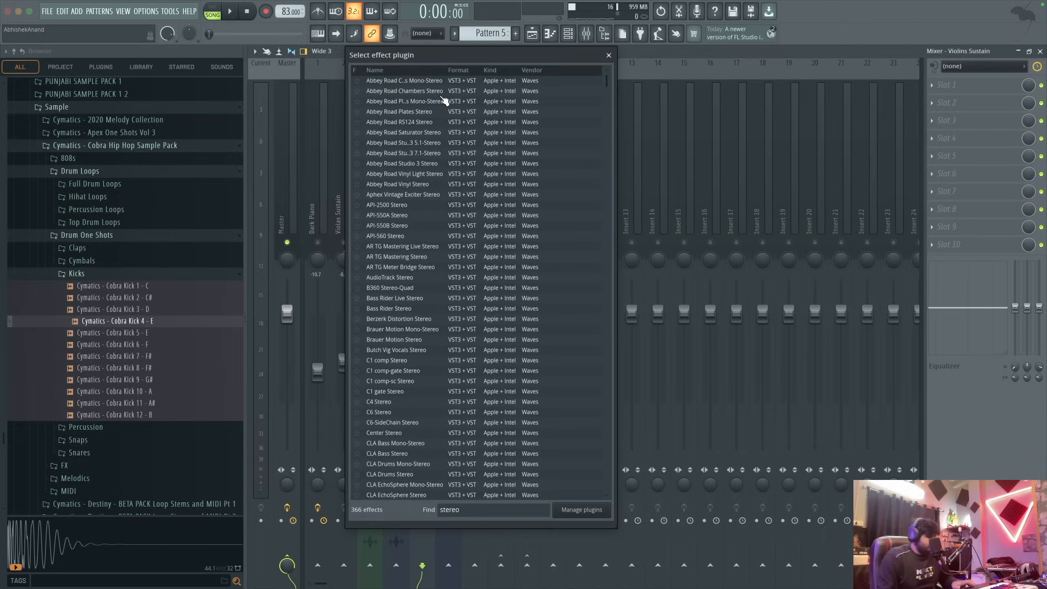
type("enha")
double_click(413, 81)
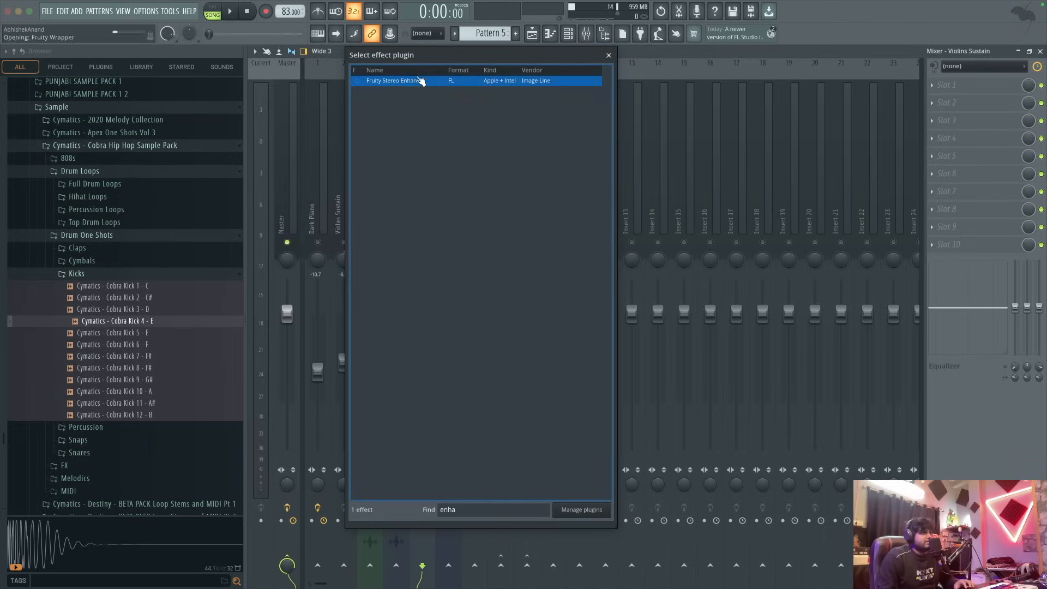
- Load the For strings preset in the Stereo Enhancer, audition it, close the plugin and unsolo the Violins Sustain track
left_click(498, 133)
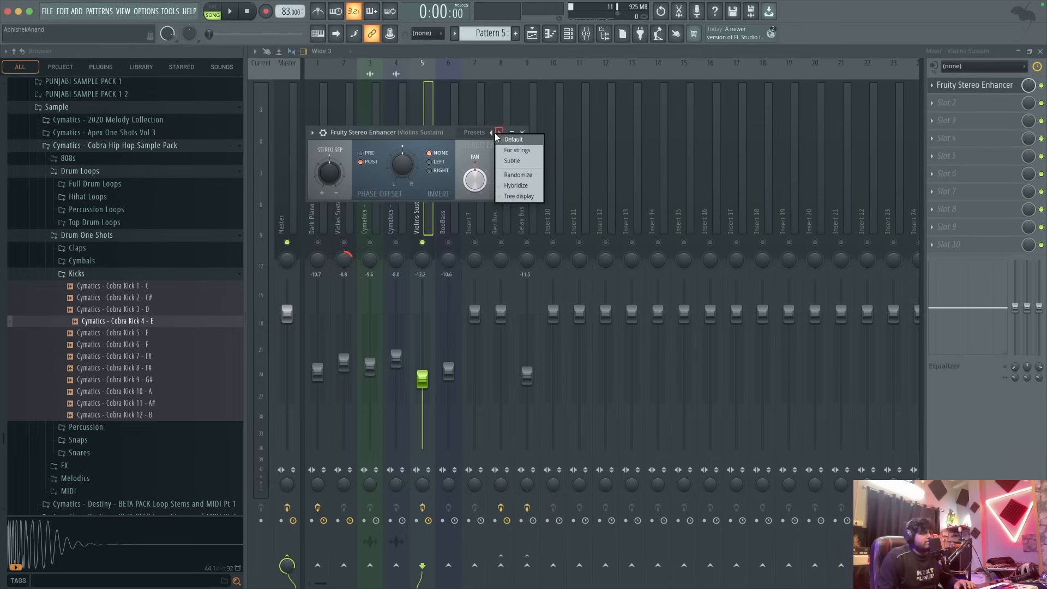
left_click(532, 153)
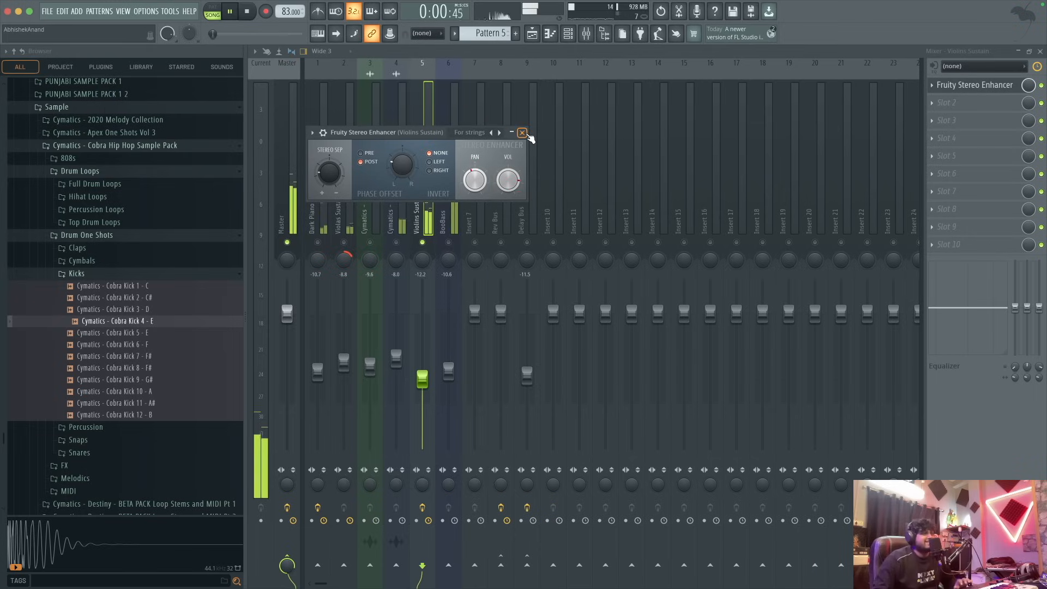
left_click(524, 134)
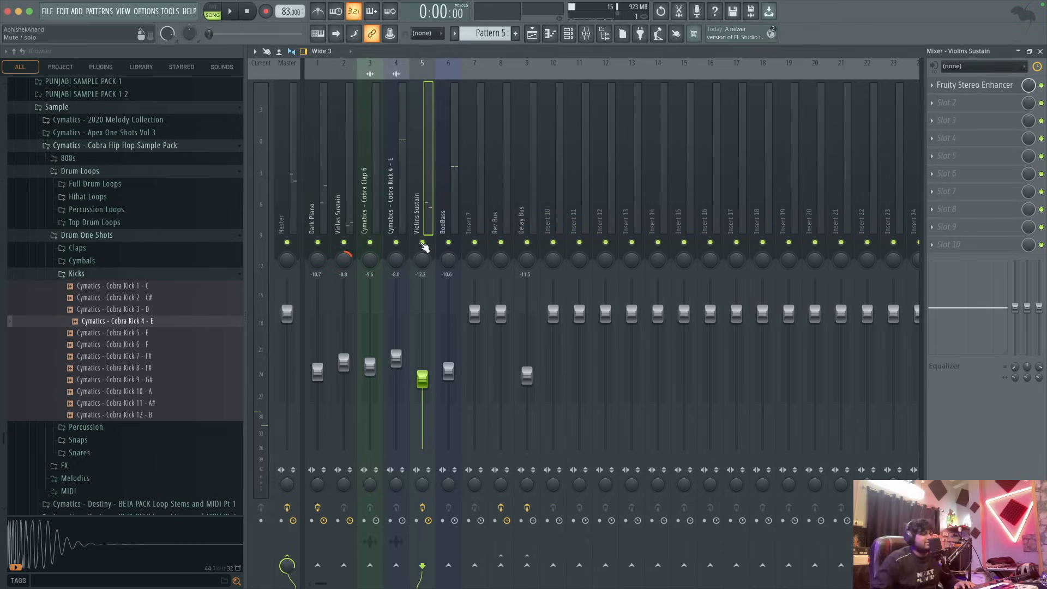
- Lower the Violins Sustain fader to about -15.9 dB while the full mix plays
key("space")
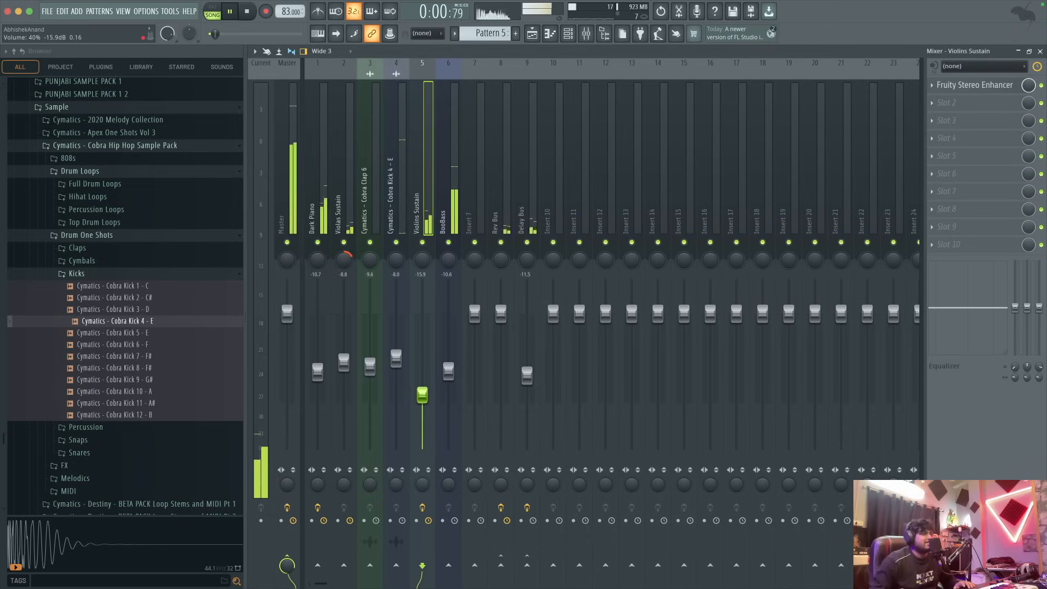
left_click_drag(422, 392, 424, 395)
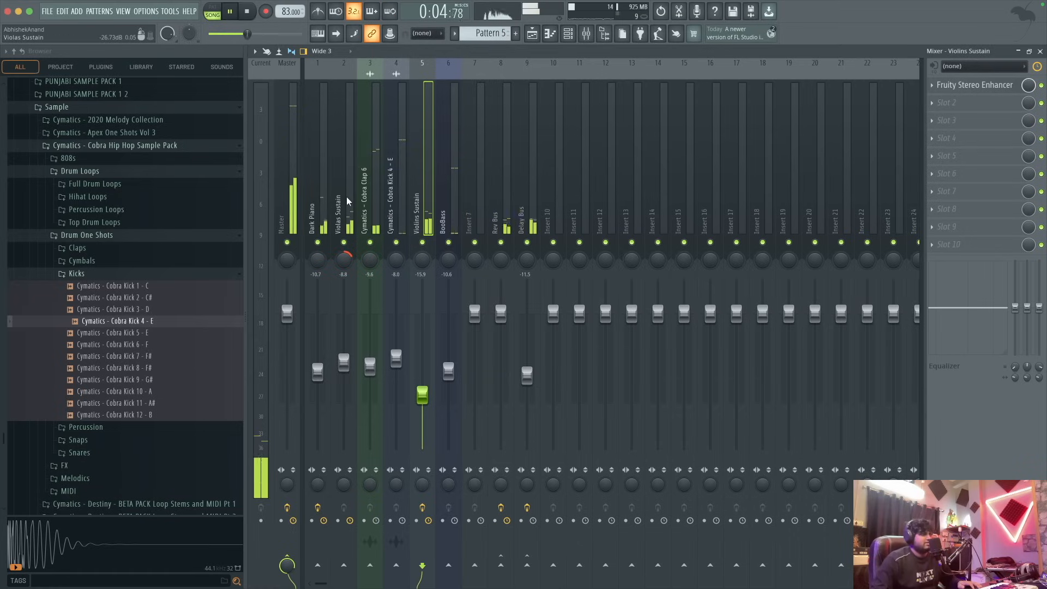
left_click(369, 310)
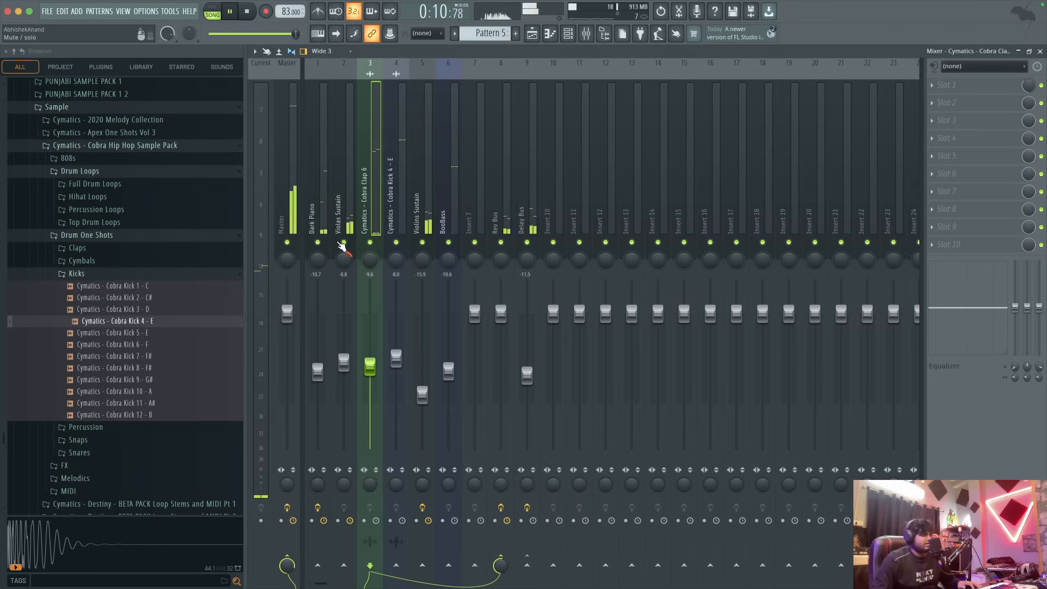
key("space")
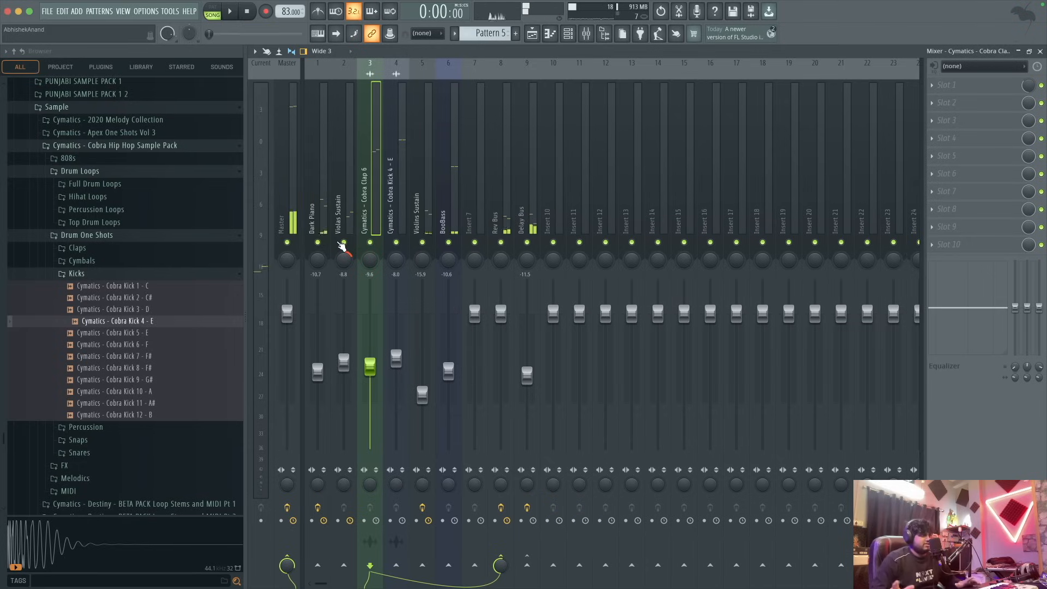
- Audition the Cobra hi-hat loops and place Cobra Hihat Loop 6 - 160 BPM at the start of playlist Track 10
key("F5")
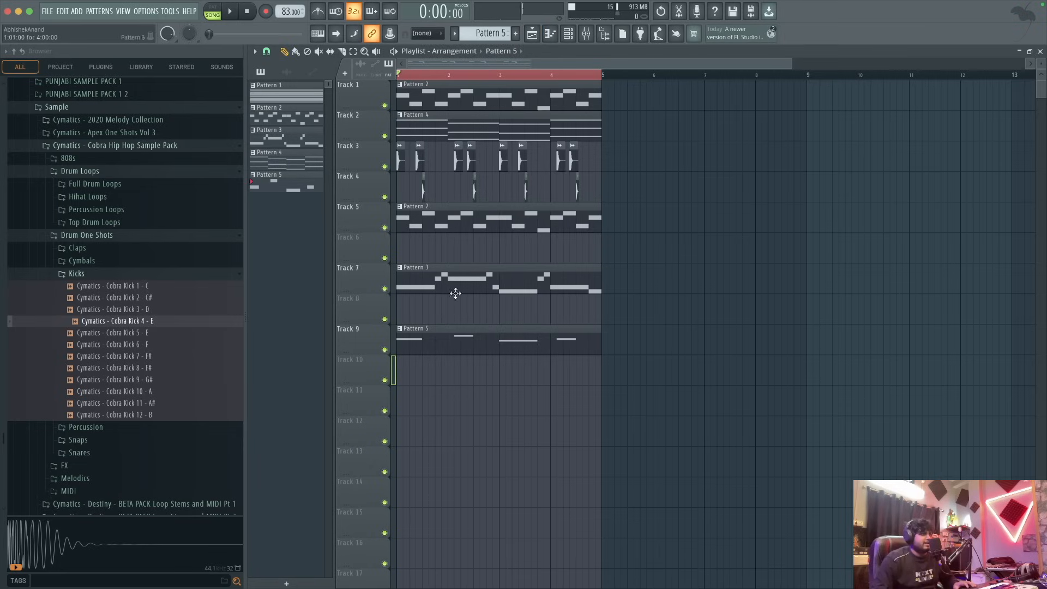
left_click(82, 275)
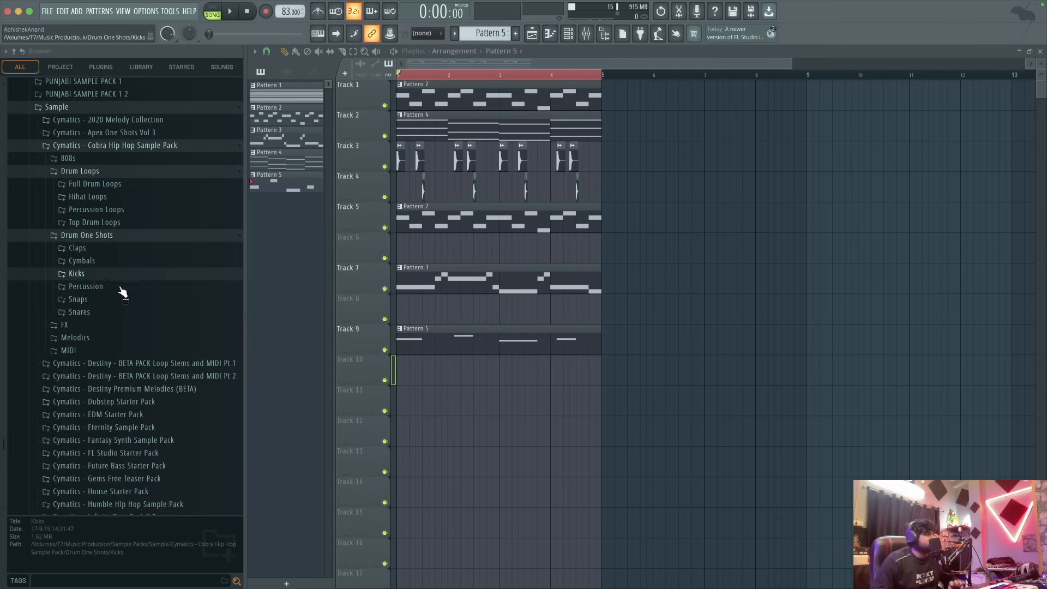
scroll(124, 279, "down", 1)
left_click(109, 200)
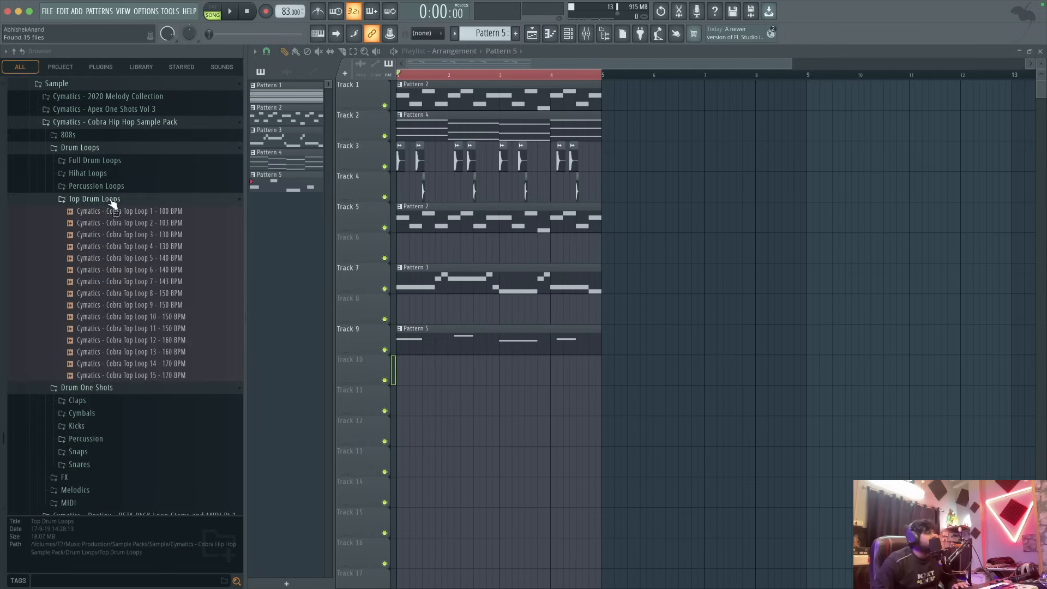
left_click(130, 175)
left_click(139, 187)
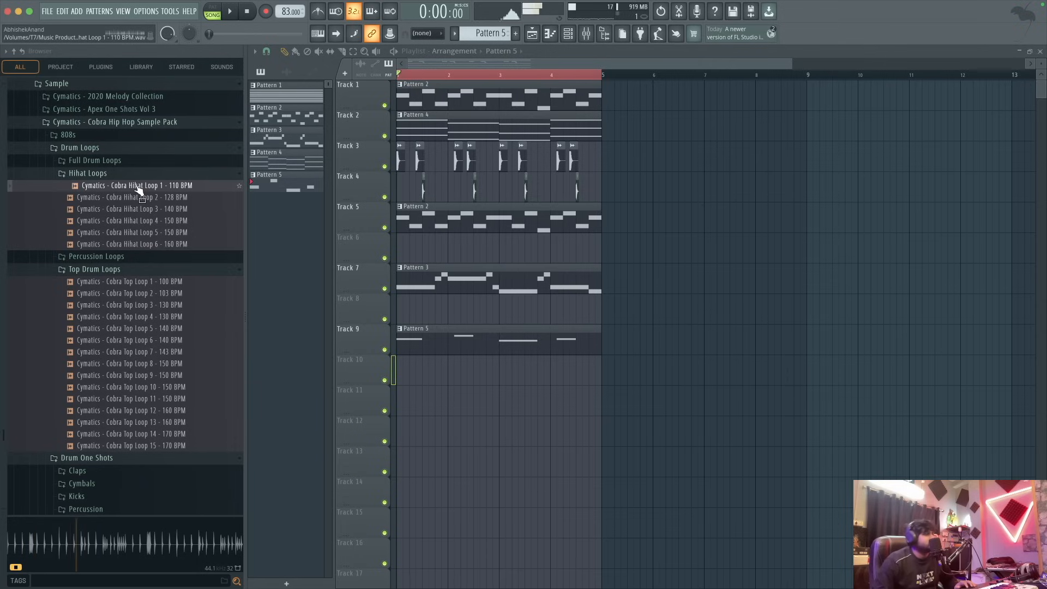
left_click(160, 245)
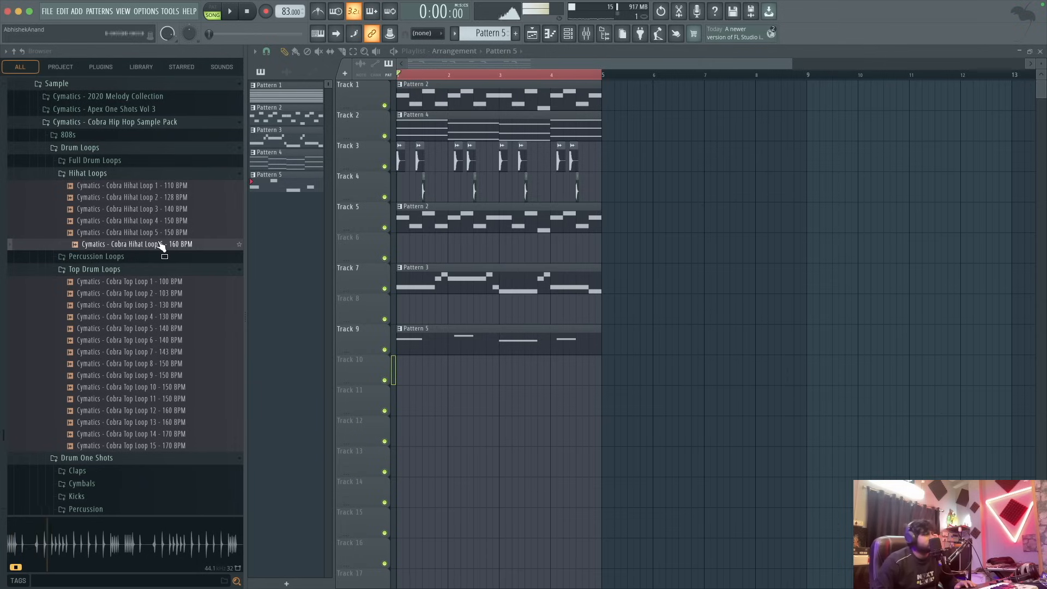
left_click_drag(162, 247, 445, 375)
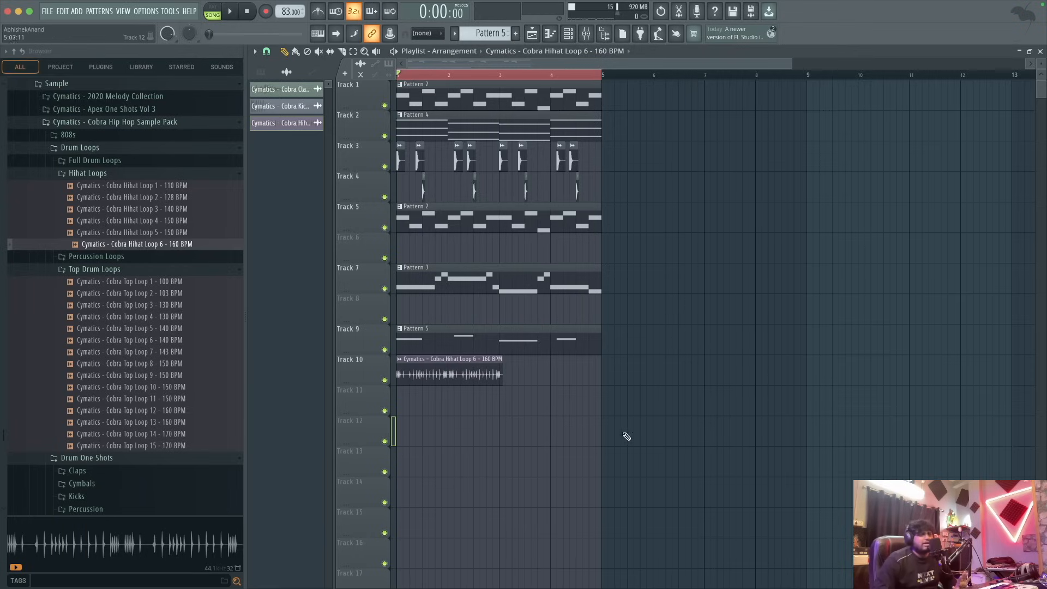
- Time-stretch the hi-hat loop clip on Track 10 to exactly two bars and set its stretching mode to Auto
scroll(478, 400, "down", 3)
scroll(468, 390, "up", 5)
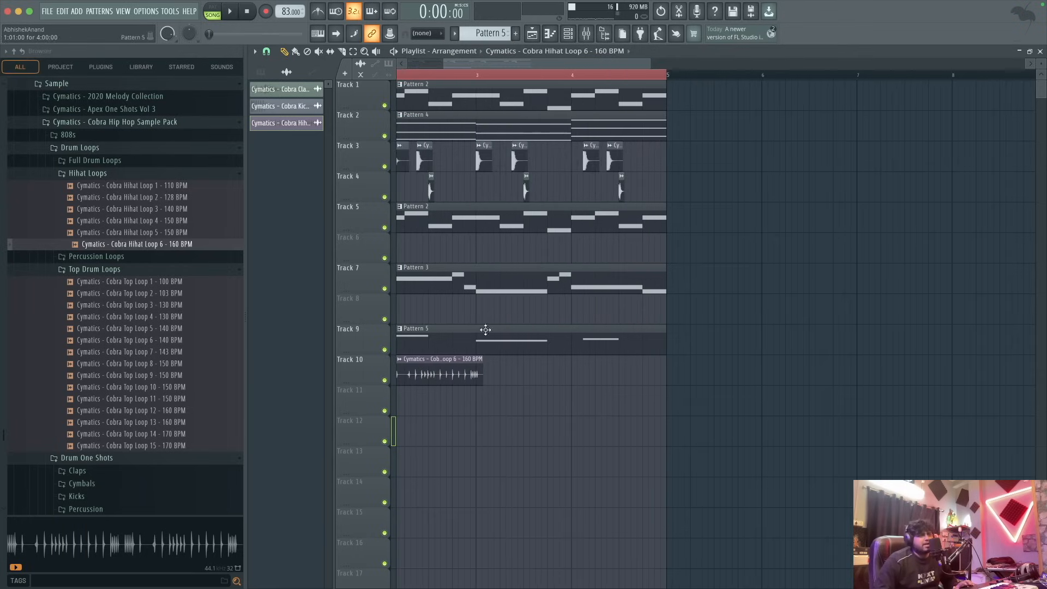
left_click_drag(502, 65, 256, 63)
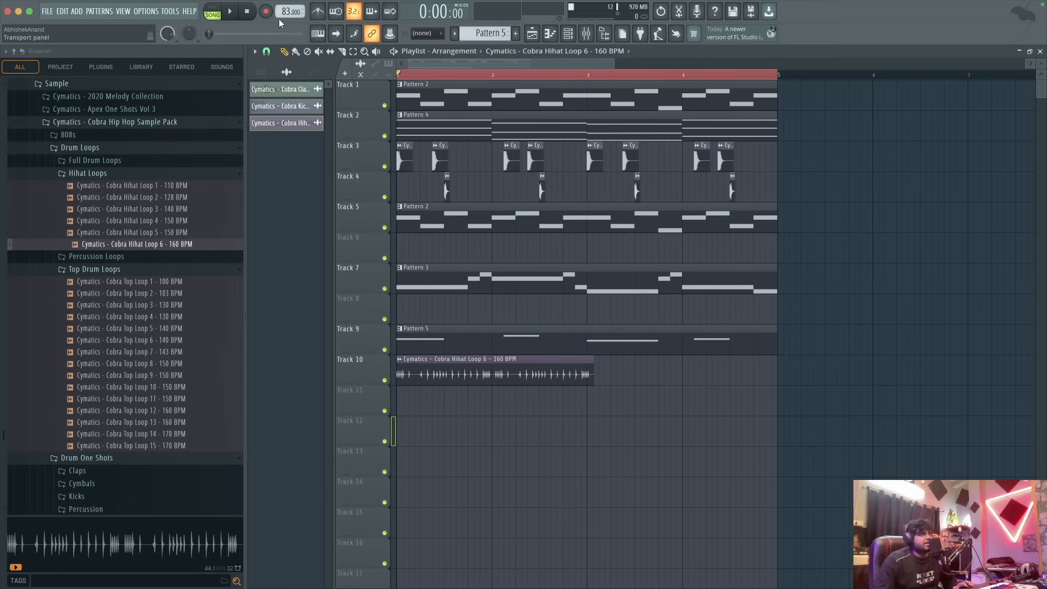
double_click(500, 372)
left_click_drag(485, 137, 846, 286)
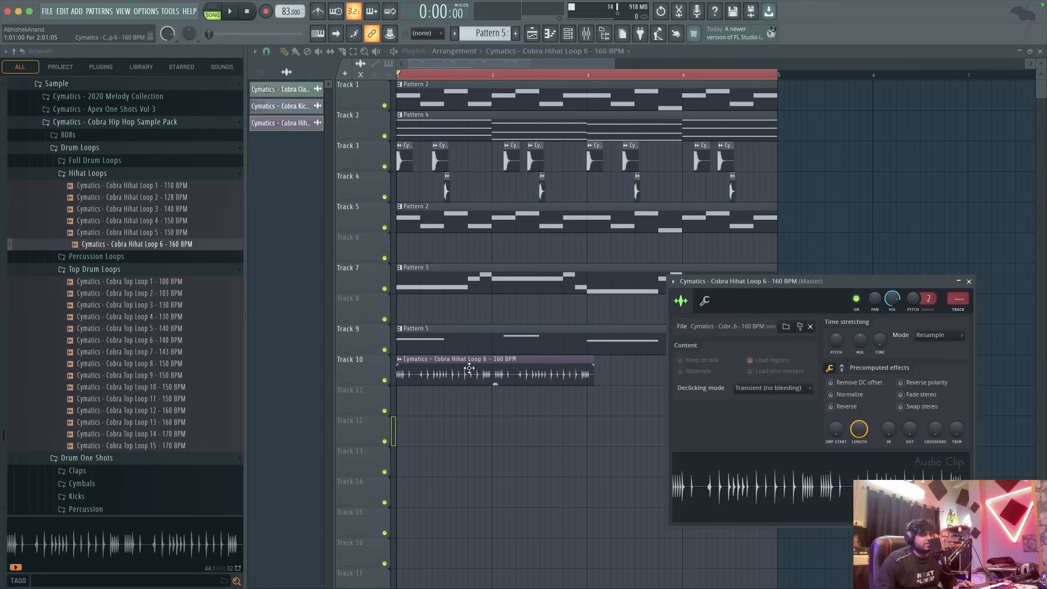
left_click_drag(884, 347, 884, 329)
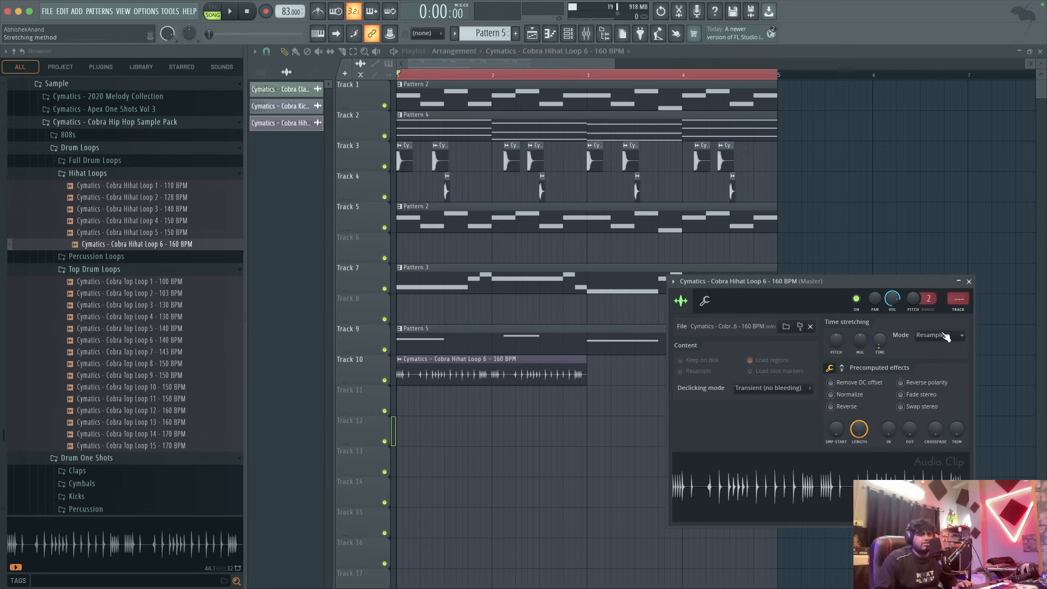
left_click(945, 336)
left_click(966, 346)
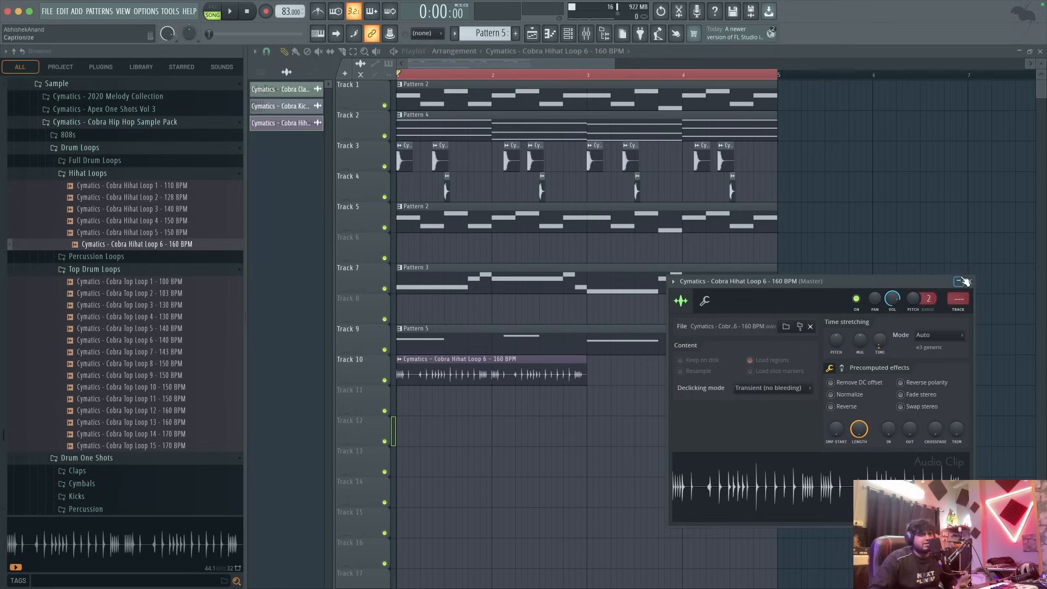
left_click(969, 282)
- Route the hi-hat loop's audio clip channel to the free mixer track 7
double_click(439, 370)
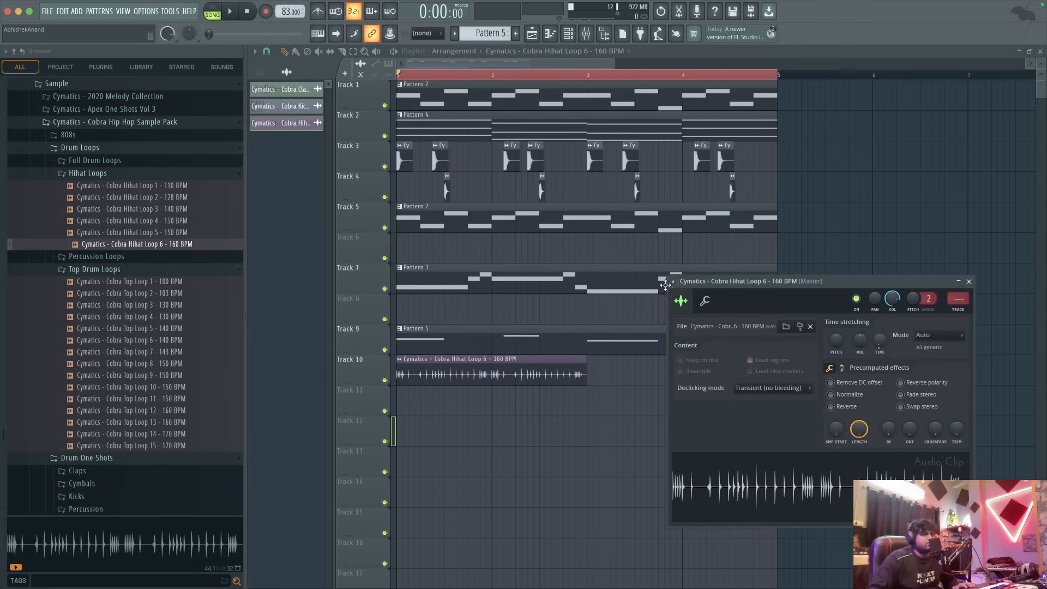
left_click(673, 282)
mouse_move(709, 293)
left_click(795, 318)
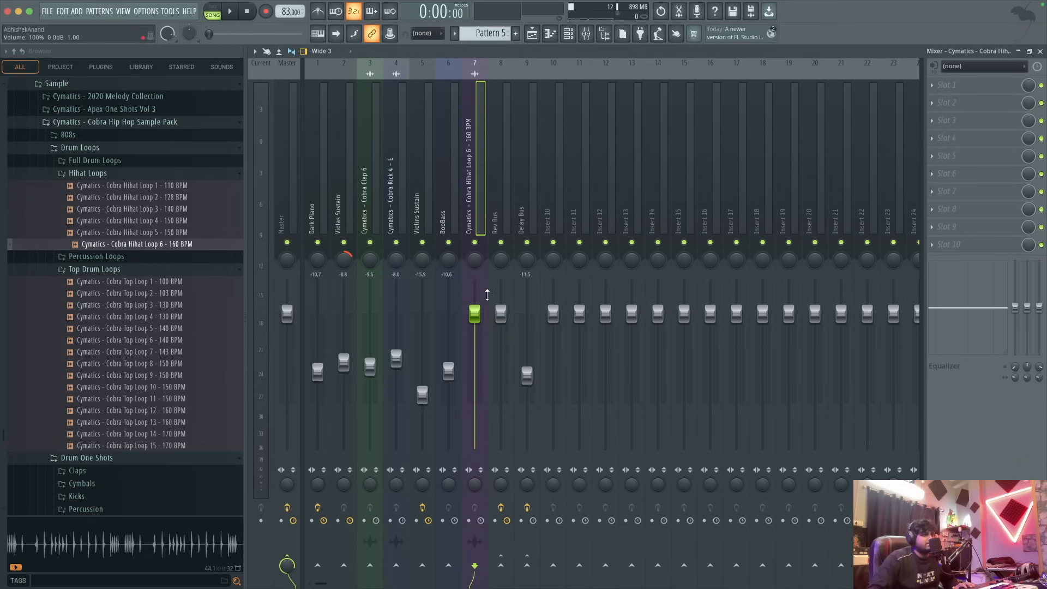
- Lower the hi-hat loop's mixer fader to about -16.3 dB while the song plays
key("space")
left_click_drag(475, 397, 475, 399)
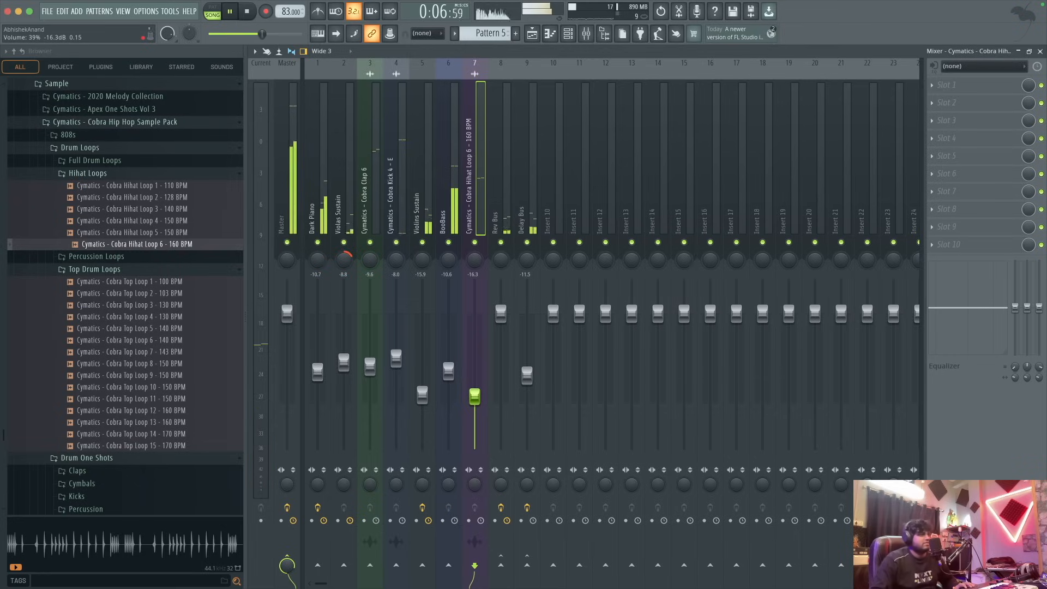
key("space")
- Insert Fruity PanOMatic in the first effect slot of the hi-hat loop's mixer track
left_click(533, 41)
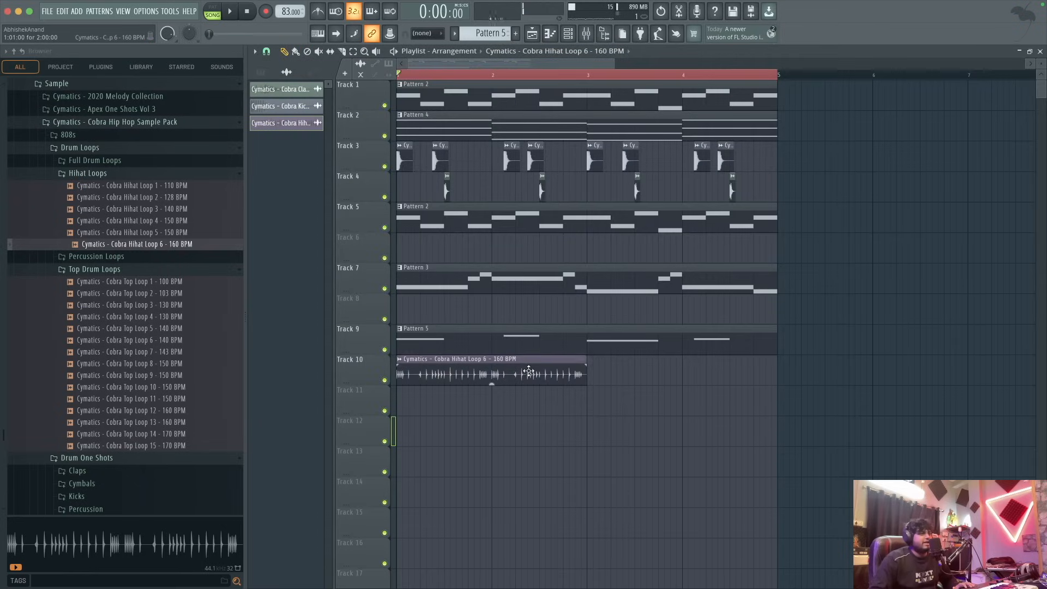
left_click(593, 40)
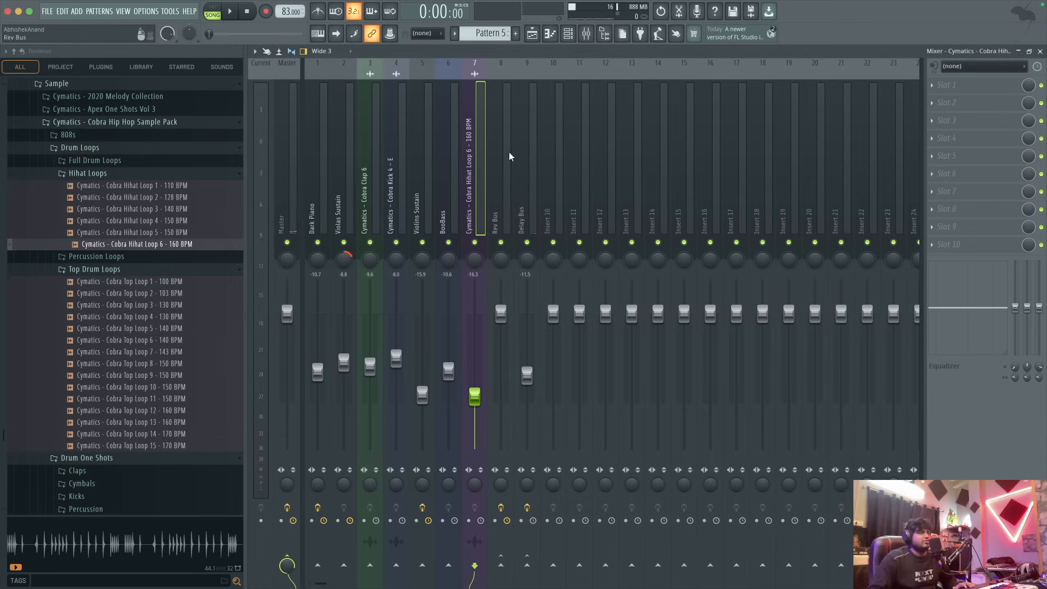
left_click(945, 95)
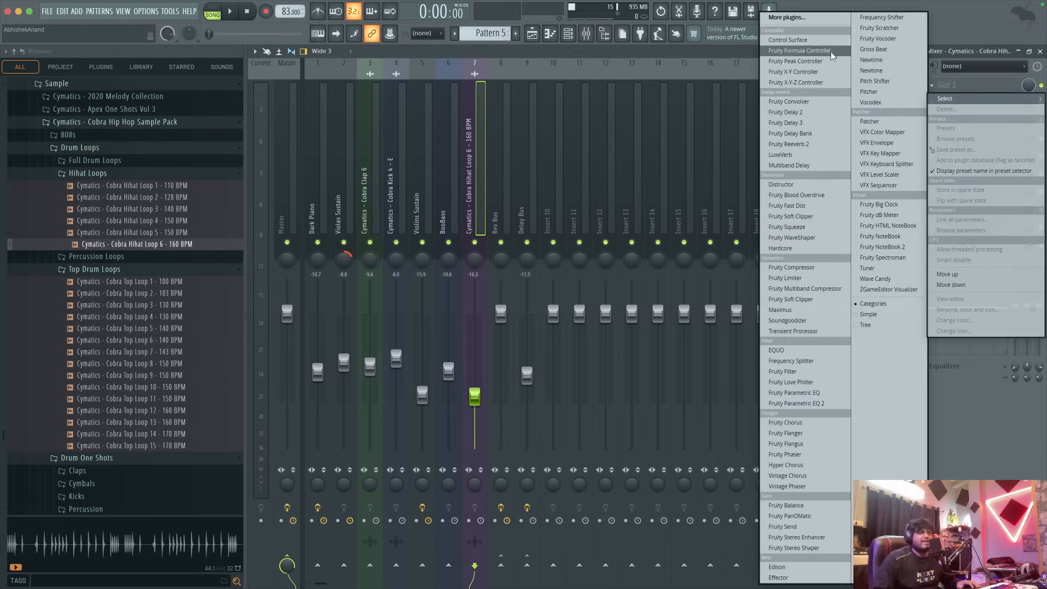
left_click(830, 20)
type("pano")
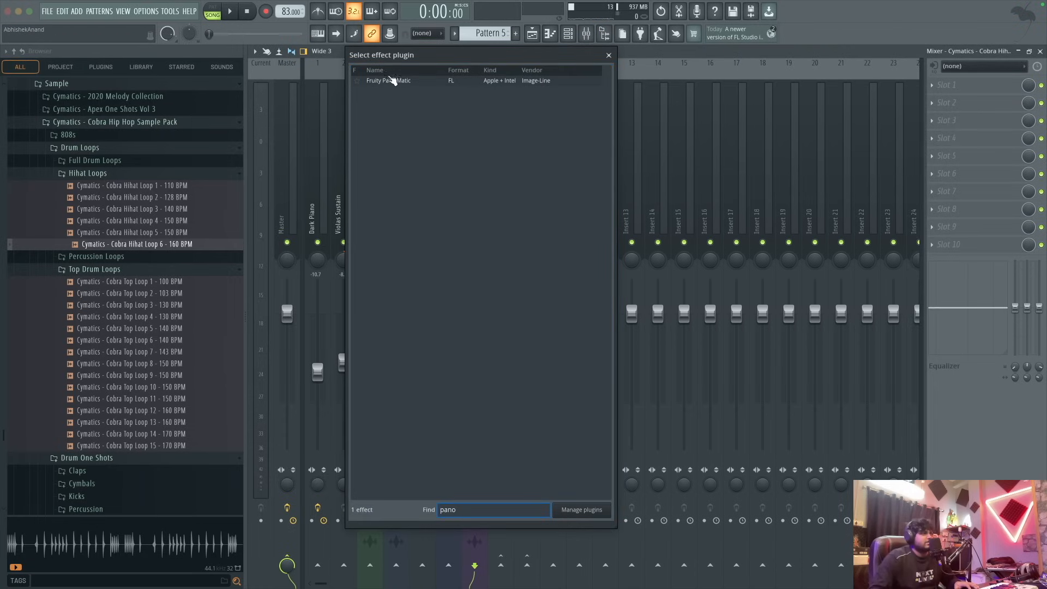
left_click(396, 81)
double_click(393, 80)
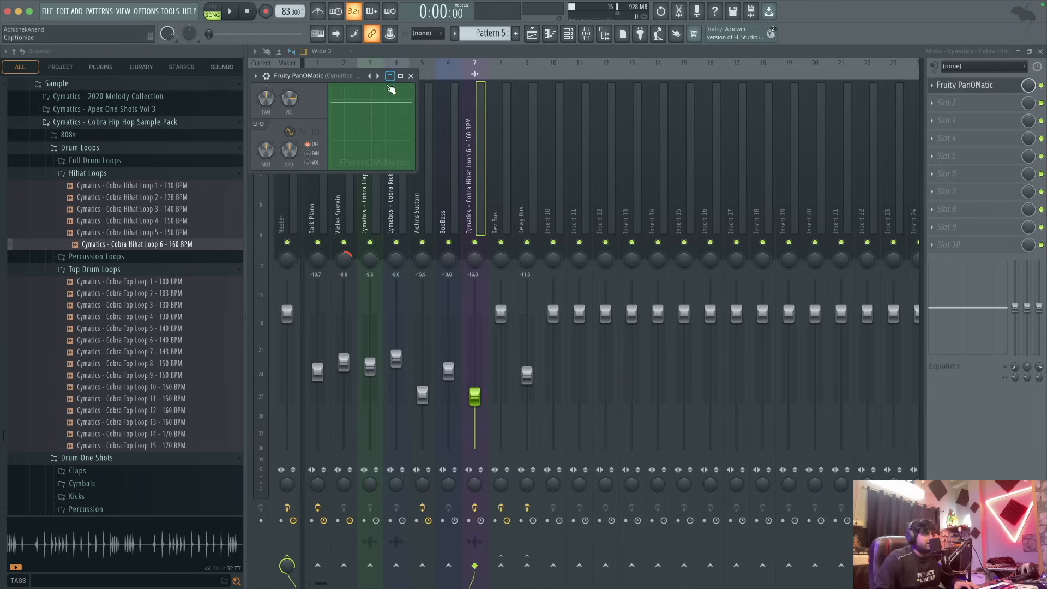
- Set PanOMatic's LFO to modulate panning with an amount of about 76%, close it and play the song
left_click_drag(352, 77, 489, 114)
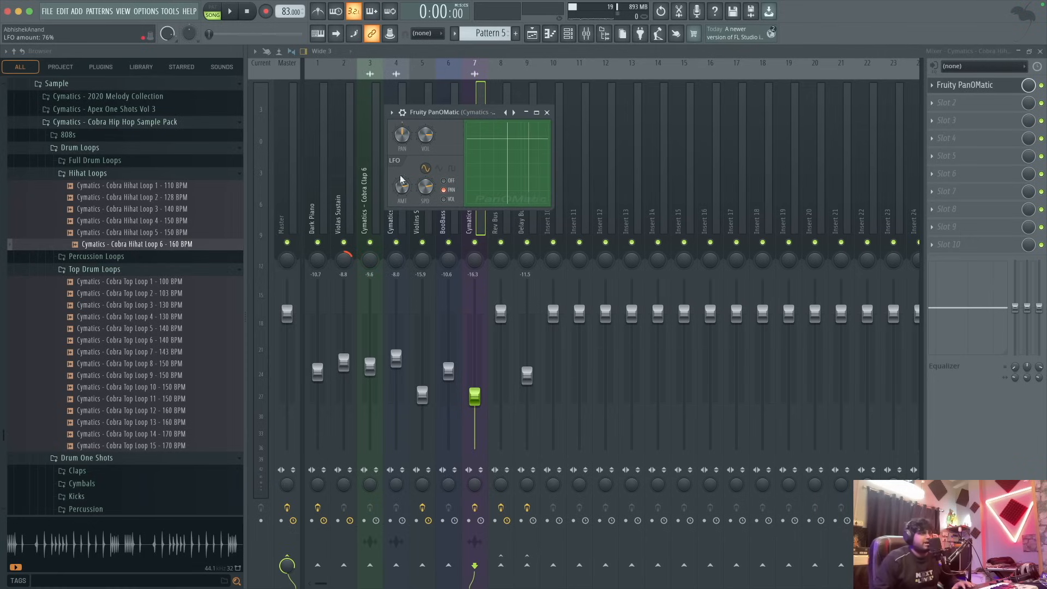
left_click(548, 112)
key("space")
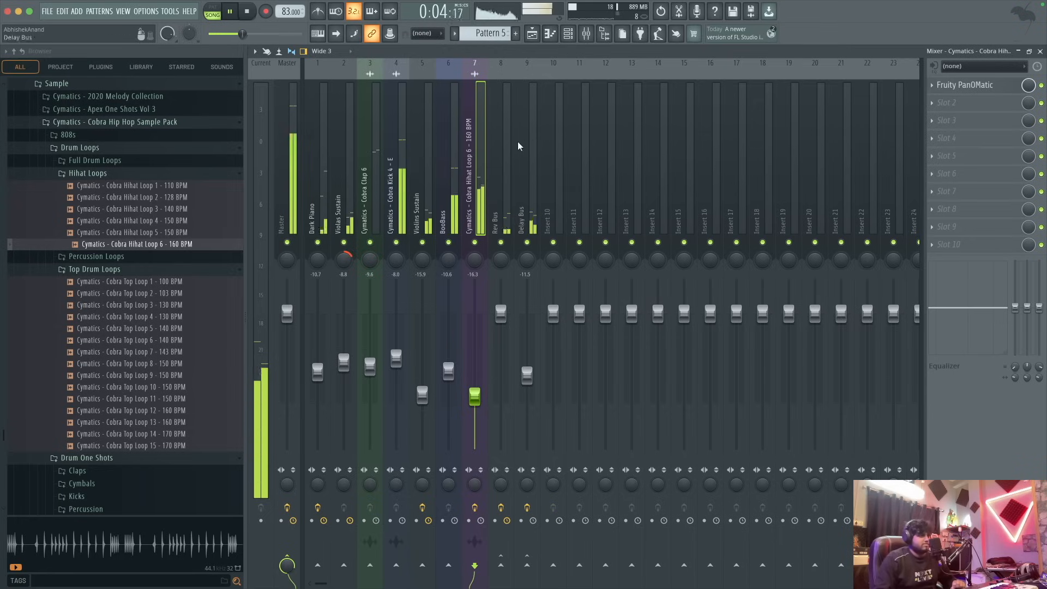
- Solo the BooBass mixer track and insert Fruity Parametric EQ 2 in its first effect slot
left_click(456, 213)
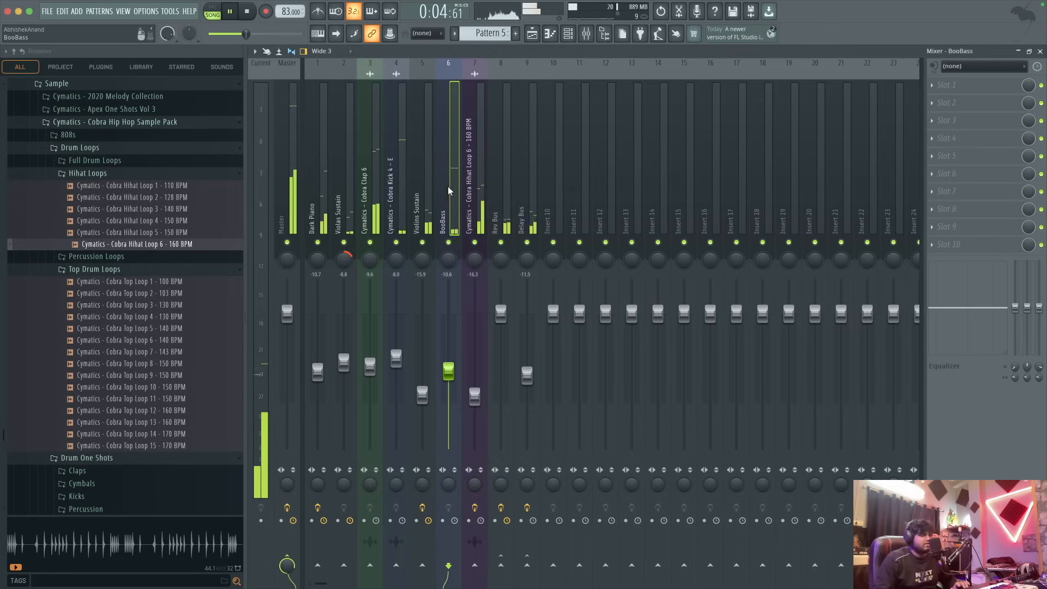
key("space")
right_click(449, 242)
left_click(971, 88)
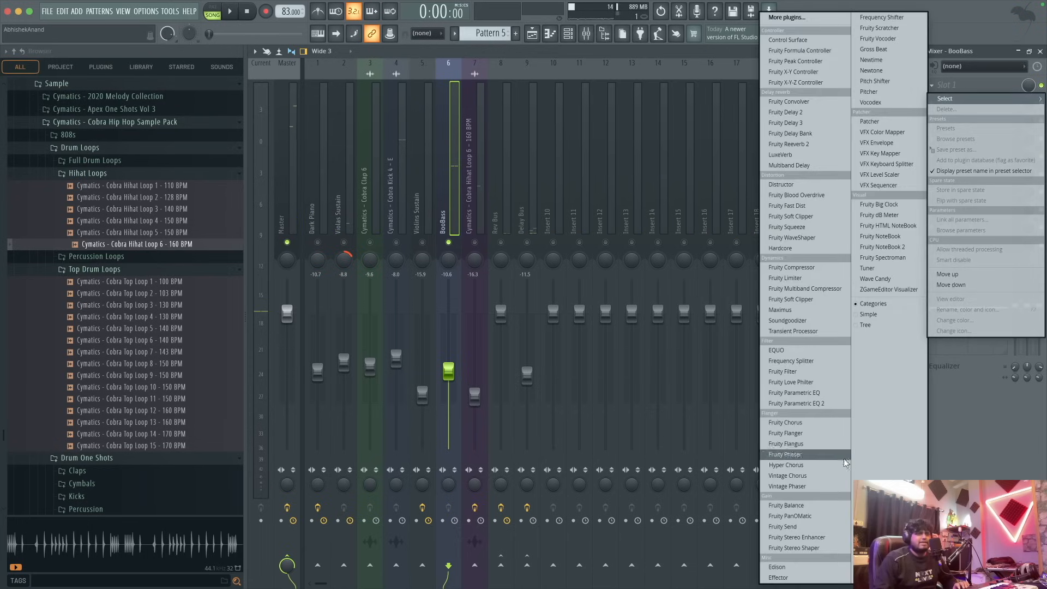
left_click(834, 405)
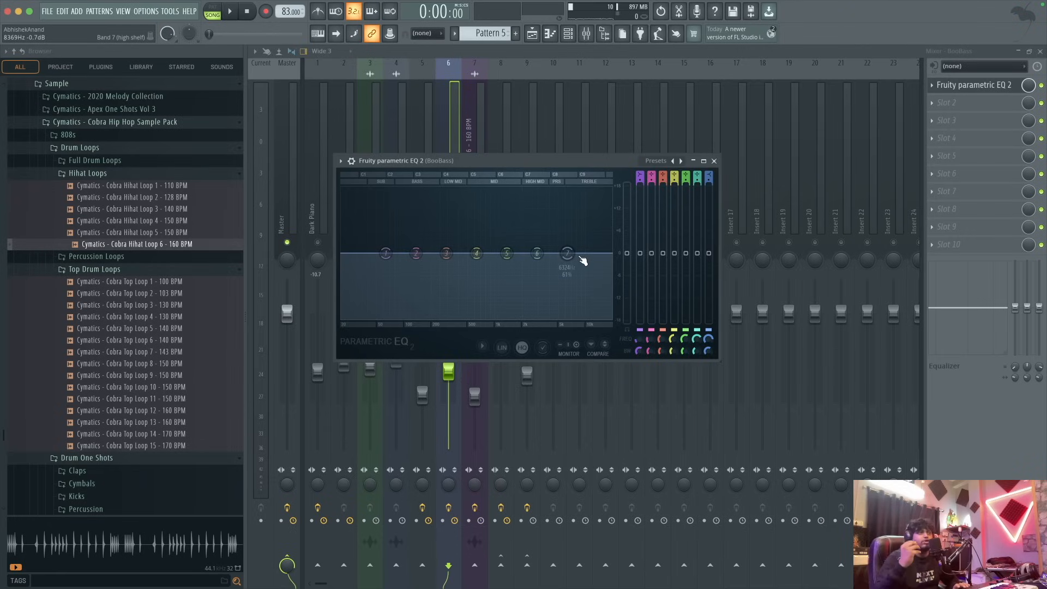
- Set band 7 of the BooBass equalizer to low pass, pull its cutoff down into the low mids, audition it and close the plugin
right_click(579, 258)
mouse_move(589, 284)
left_click(621, 294)
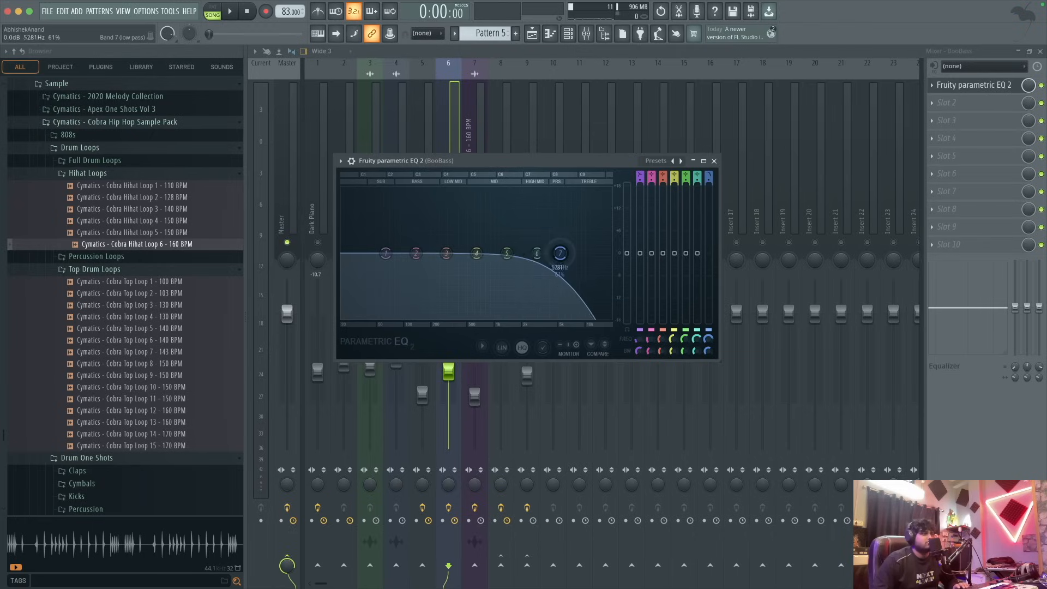
left_click_drag(566, 253, 452, 252)
key("space")
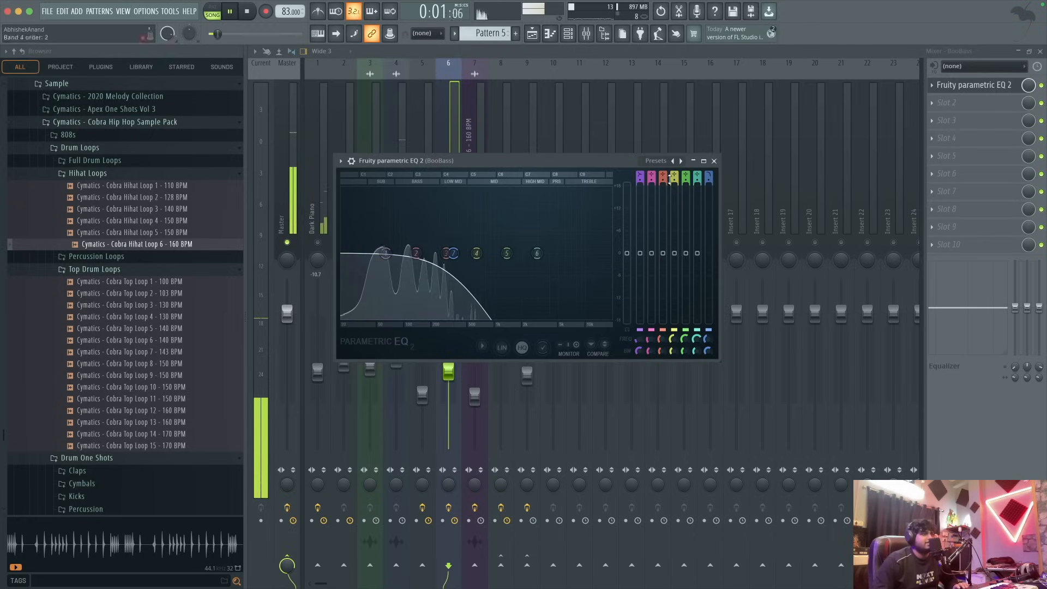
key("space")
left_click(714, 161)
- Solo the Cobra Kick 4 mixer track and insert Fruity Parametric EQ 2 in its first effect slot
left_click(368, 222)
left_click(394, 208)
left_click(947, 84)
mouse_move(960, 99)
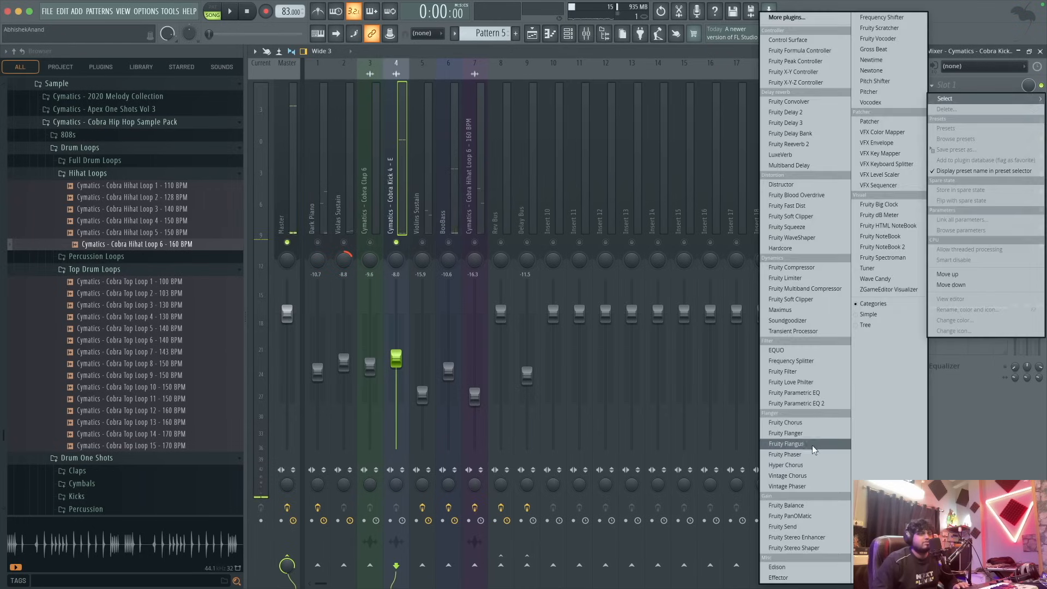
left_click(796, 404)
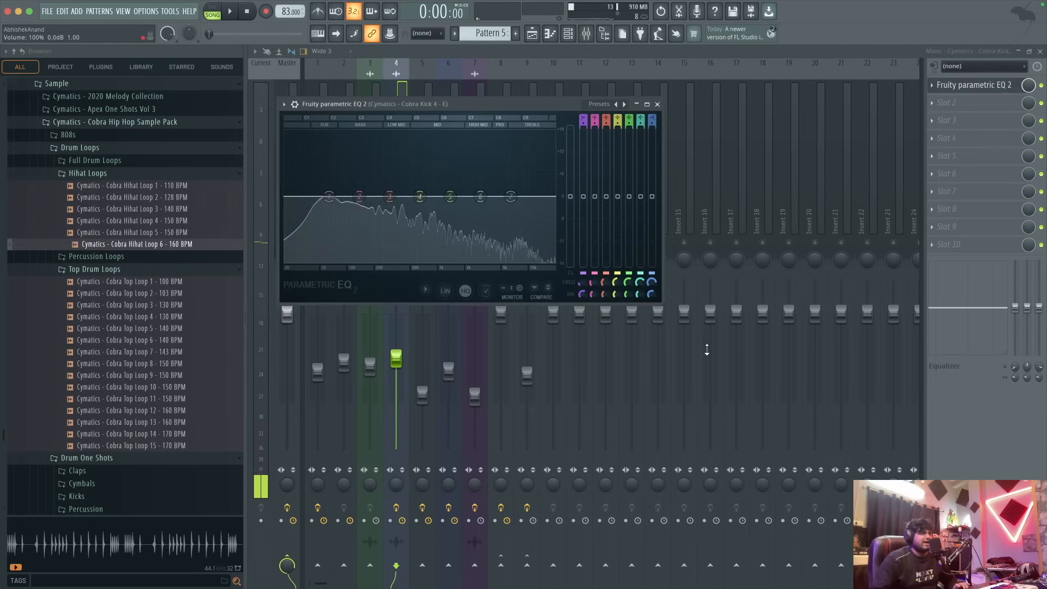
- Set band 7 of the kick equalizer to low pass and lower its cutoff into the low mids during playback
right_click(511, 196)
mouse_move(527, 225)
left_click(568, 237)
key("space")
left_click_drag(510, 197, 409, 197)
key("space")
- Set band 1 of the kick equalizer to high pass and move its cutoff to about 30 Hz during playback
right_click(329, 197)
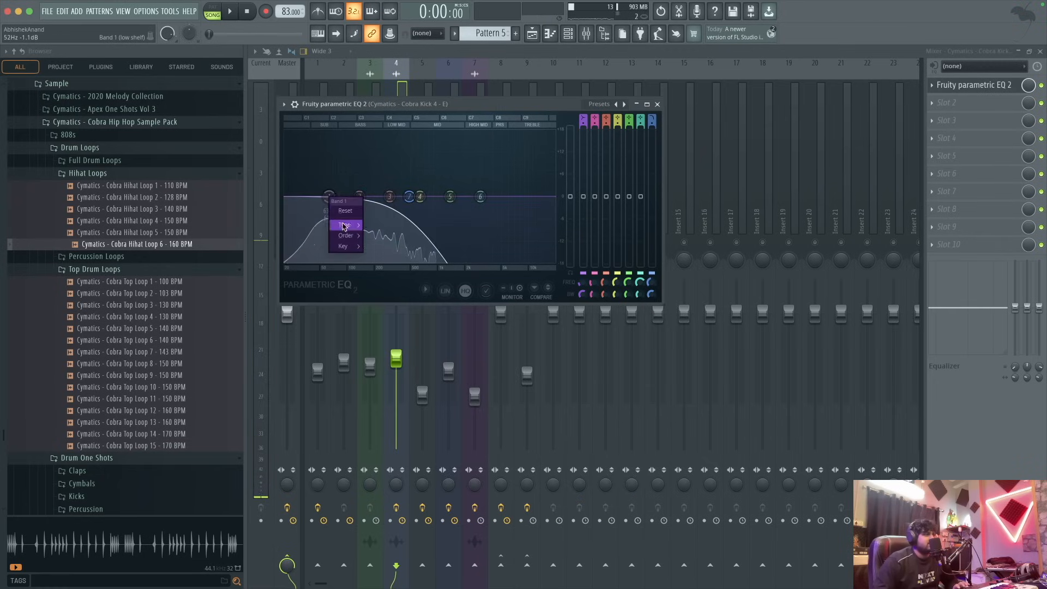
mouse_move(345, 224)
left_click(387, 260)
key("space")
left_click_drag(328, 197, 299, 197)
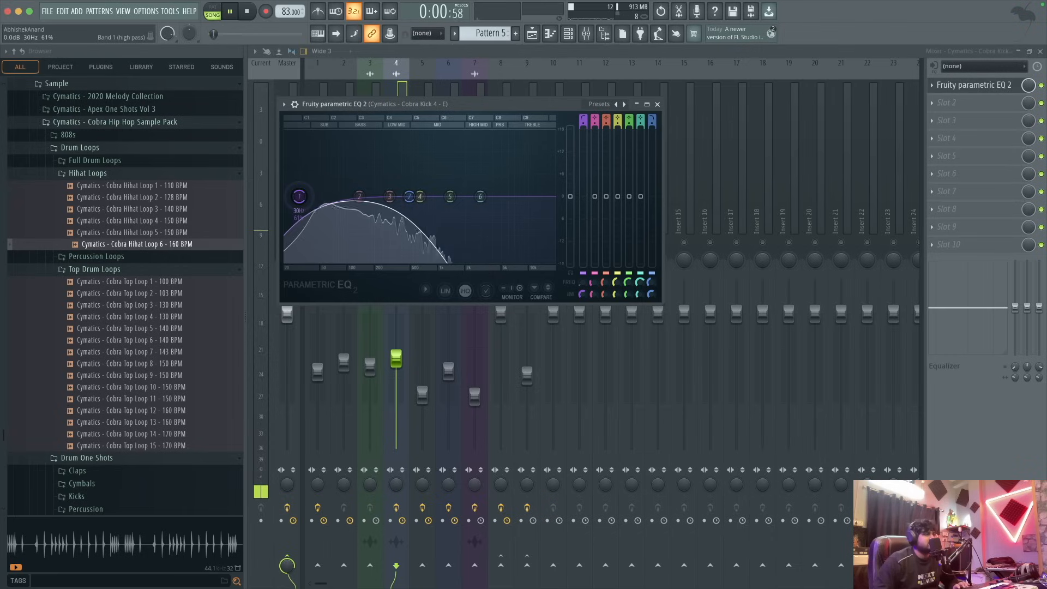
- Steepen the slope of band 1 in the kick equalizer and raise its cutoff slightly
right_click(299, 197)
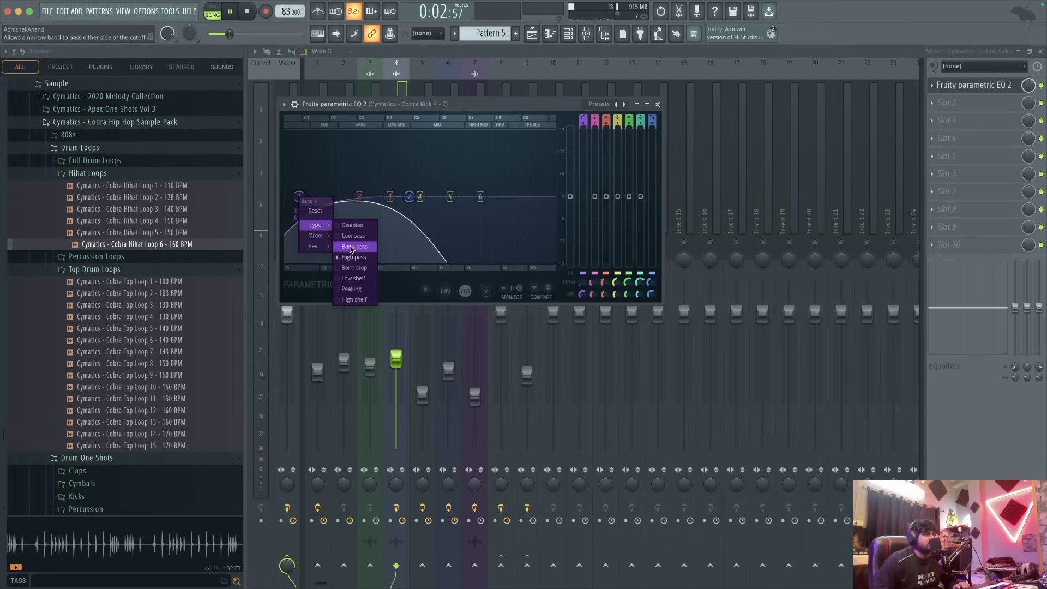
left_click(351, 246)
left_click_drag(299, 197, 315, 197)
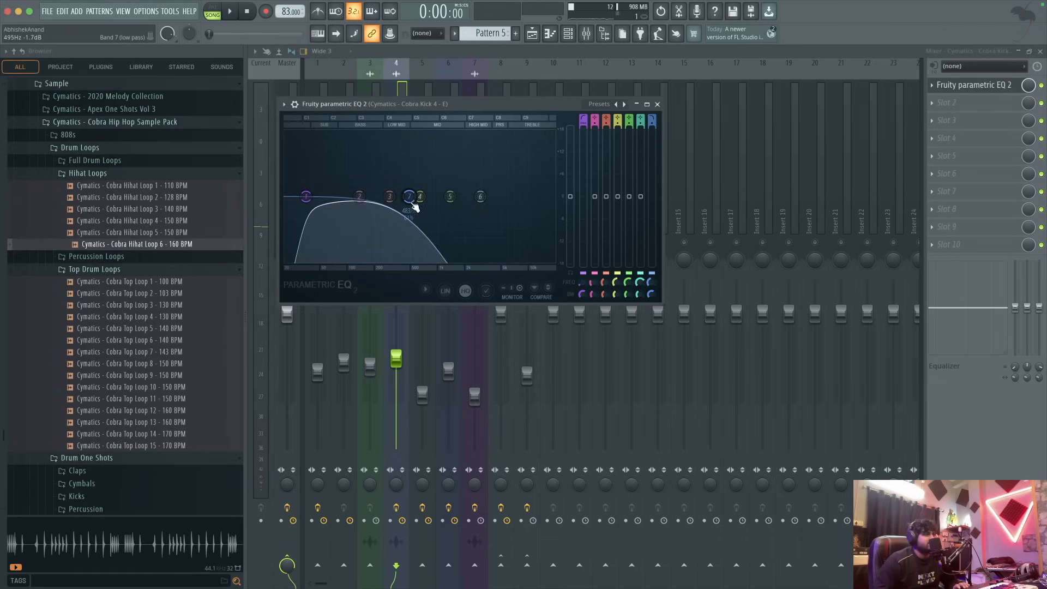
- Lower the low-pass cutoff of band 7 in the kick equalizer slightly further, audition the kick and close the plugin
key("space")
left_click_drag(414, 206, 402, 206)
key("space")
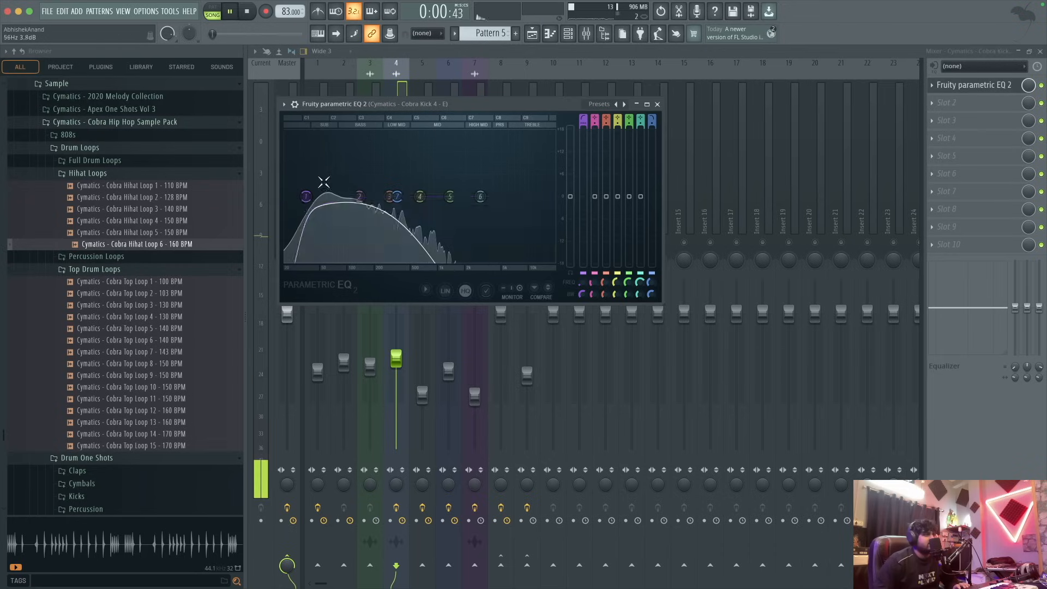
left_click_drag(360, 196, 323, 176)
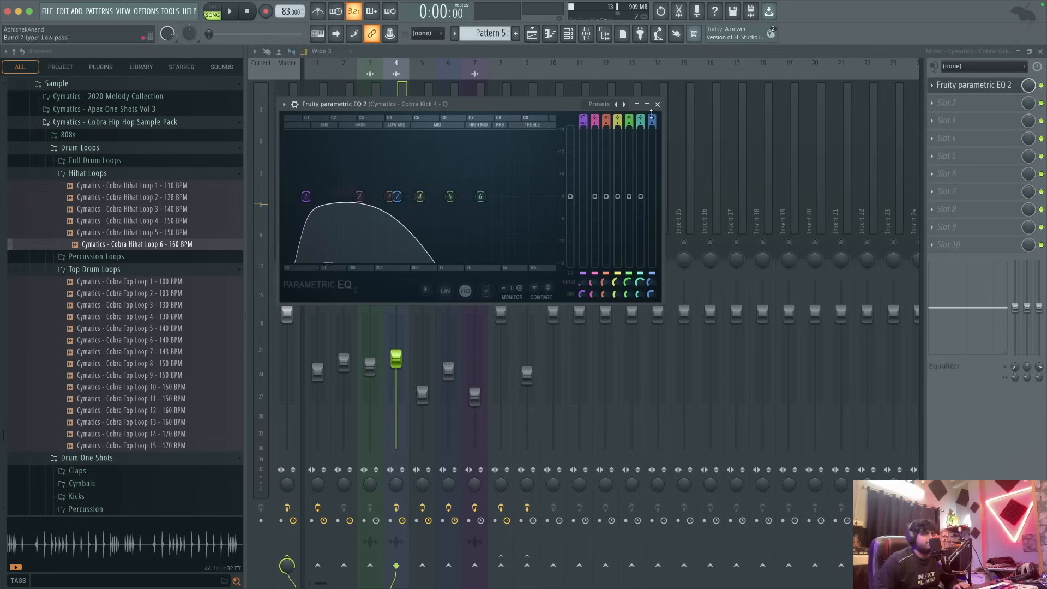
left_click(657, 103)
- Solo BooBass, cut about 3.3 dB at 56 Hz with peaking band 4 of its equalizer, and close the plugin
left_click(450, 196)
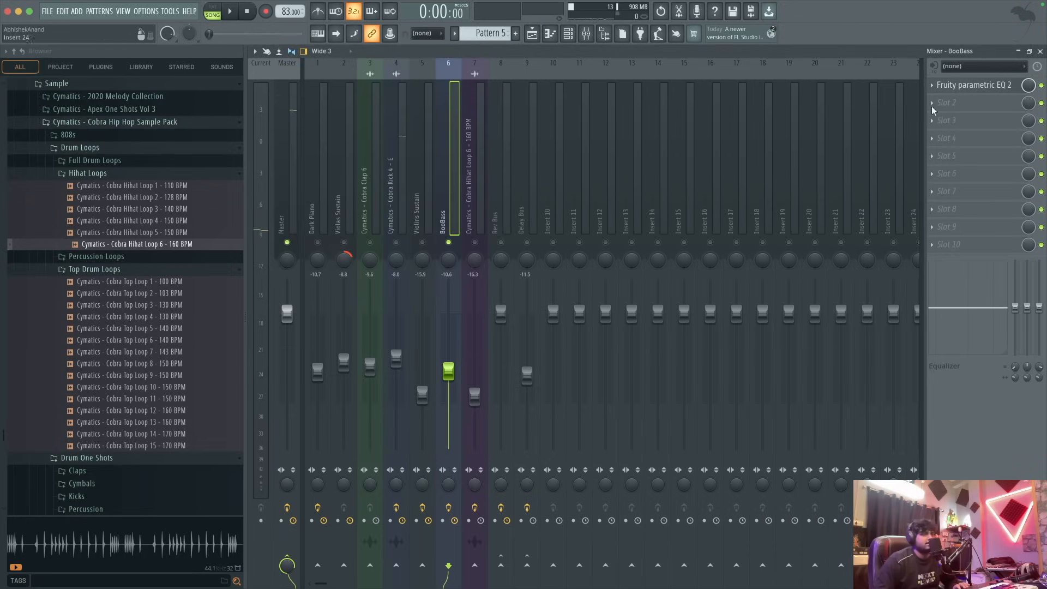
left_click(974, 85)
right_click(385, 253)
mouse_move(398, 282)
left_click(442, 282)
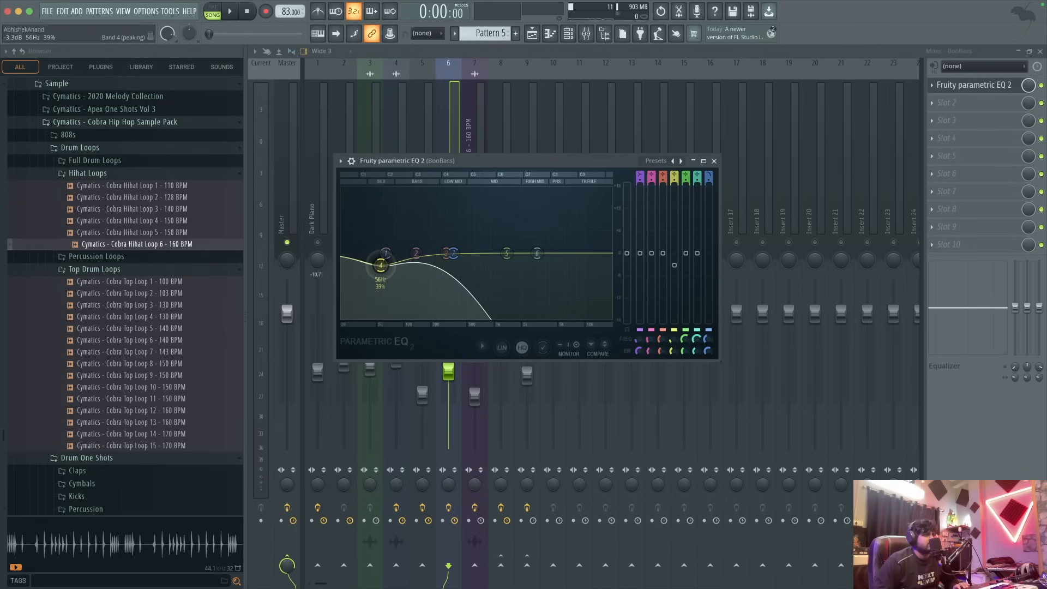
key("space")
left_click(714, 161)
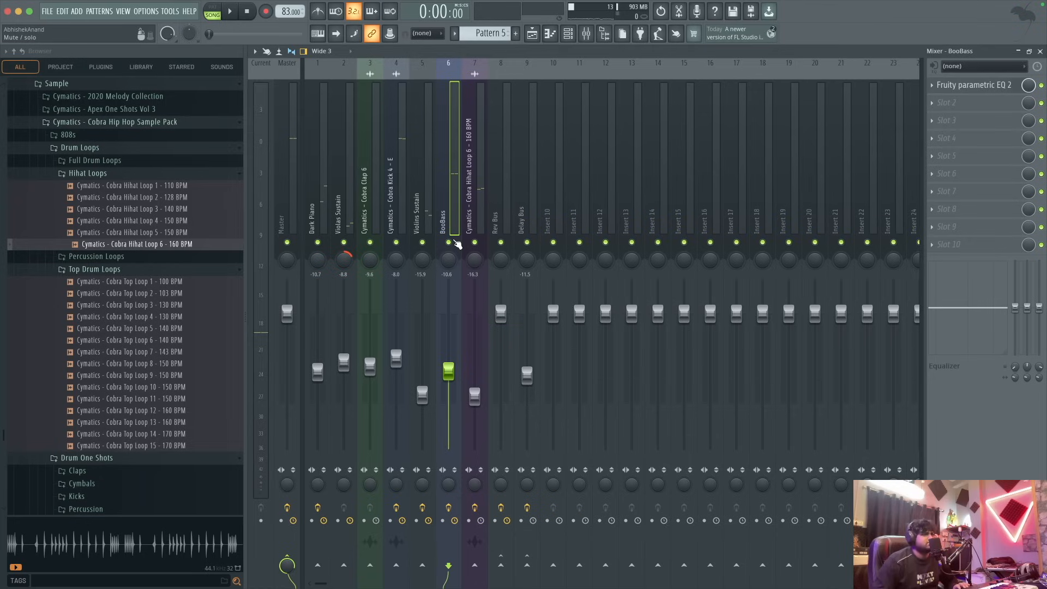
- Lower the Cobra Clap 6 mixer fader to about -11.8 dB while the song plays
key("space")
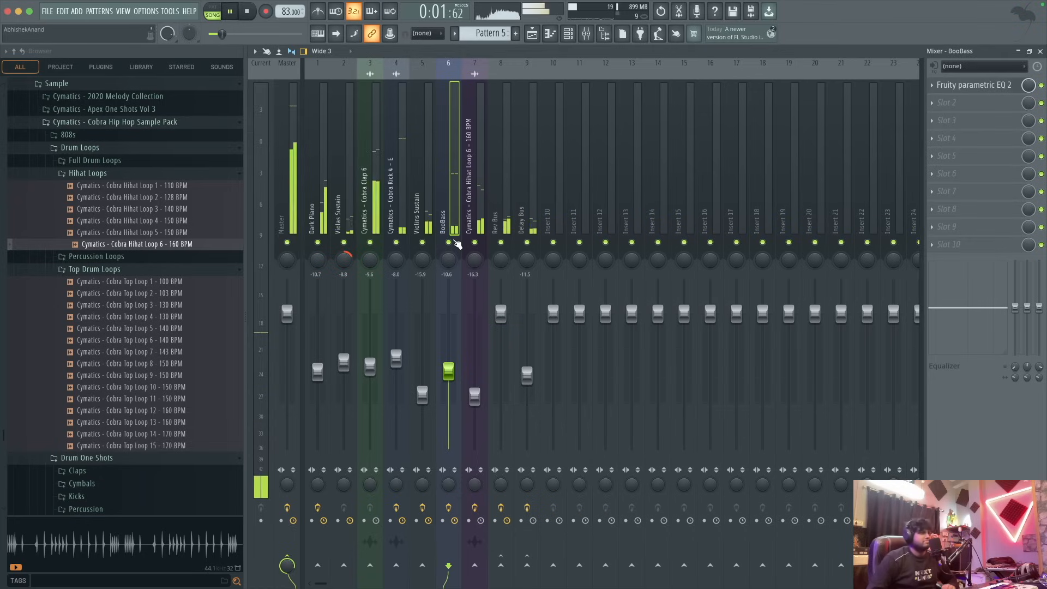
left_click(368, 180)
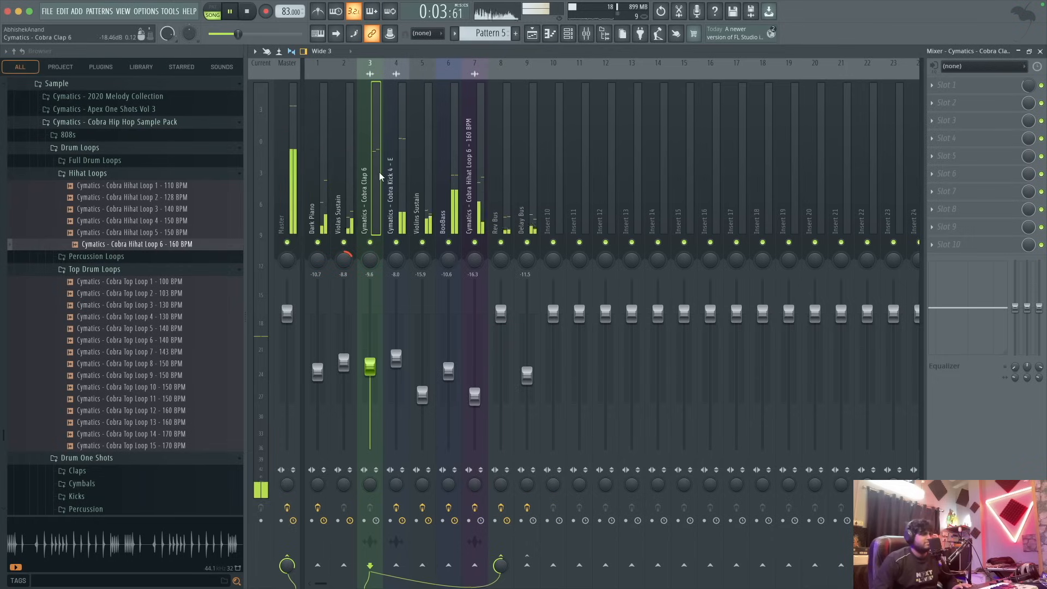
left_click_drag(370, 367, 370, 376)
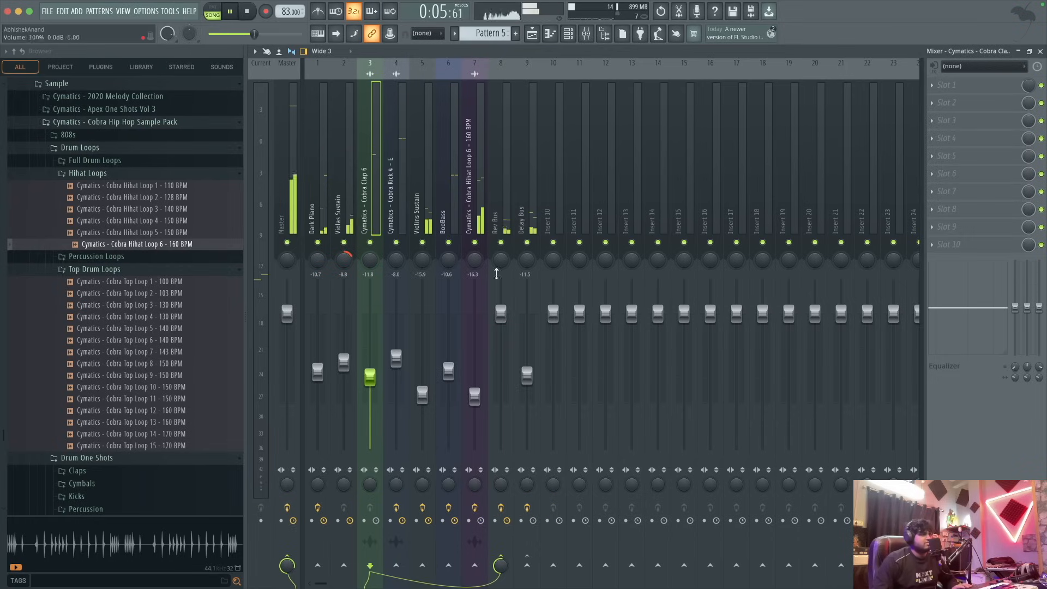
key("space")
- Readjust the clap track's send level to the Rev Bus while the song plays
right_click(501, 565)
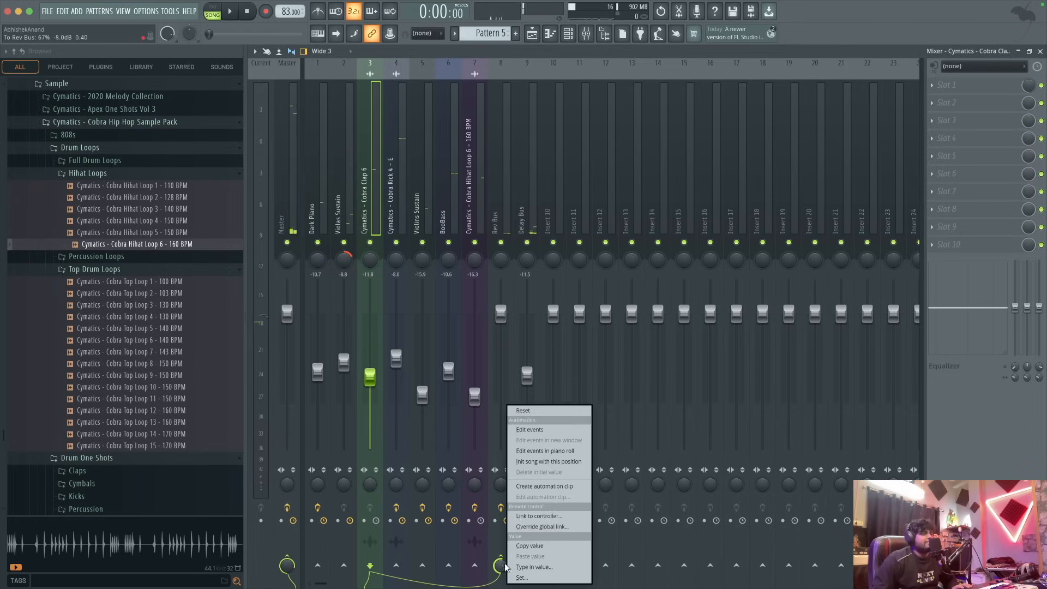
left_click(567, 415)
key("space")
left_click_drag(500, 564, 500, 569)
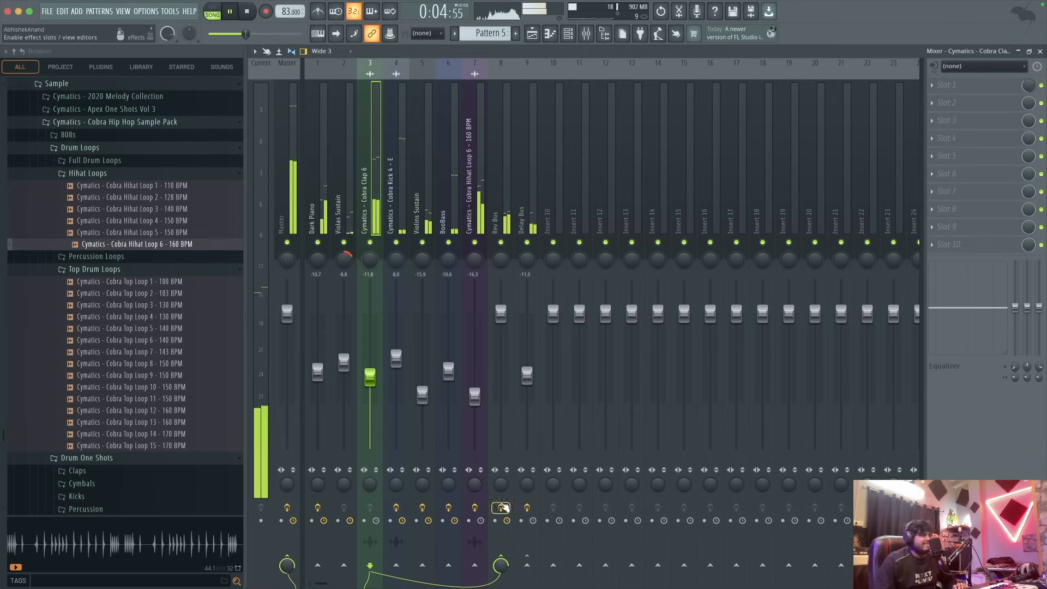
- Lower the BooBass fader to about -11.8 dB, select the Master track, close the mixer and stop playback
left_click_drag(448, 371, 453, 376)
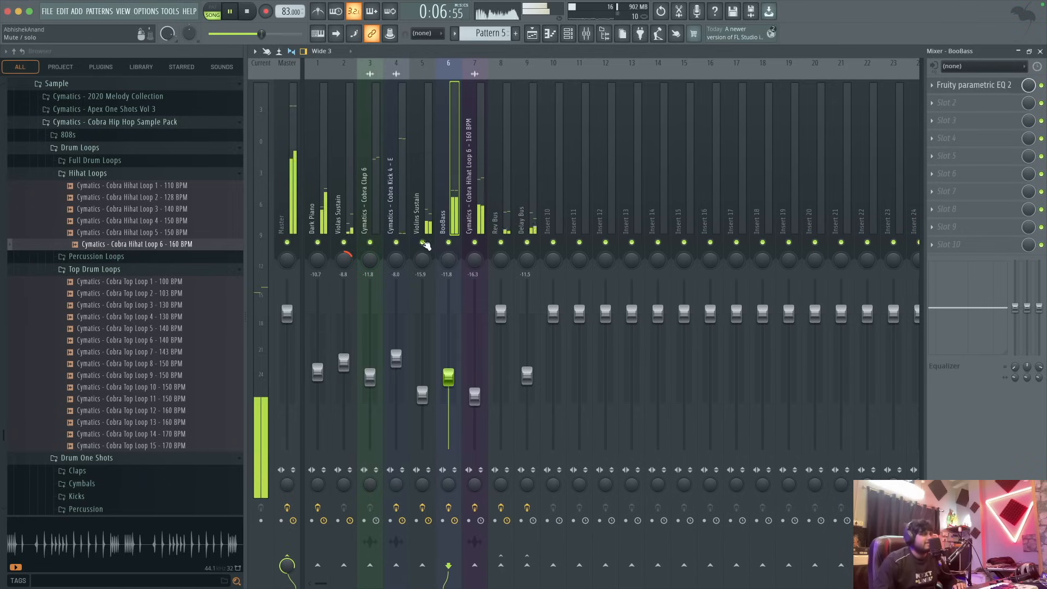
left_click(291, 199)
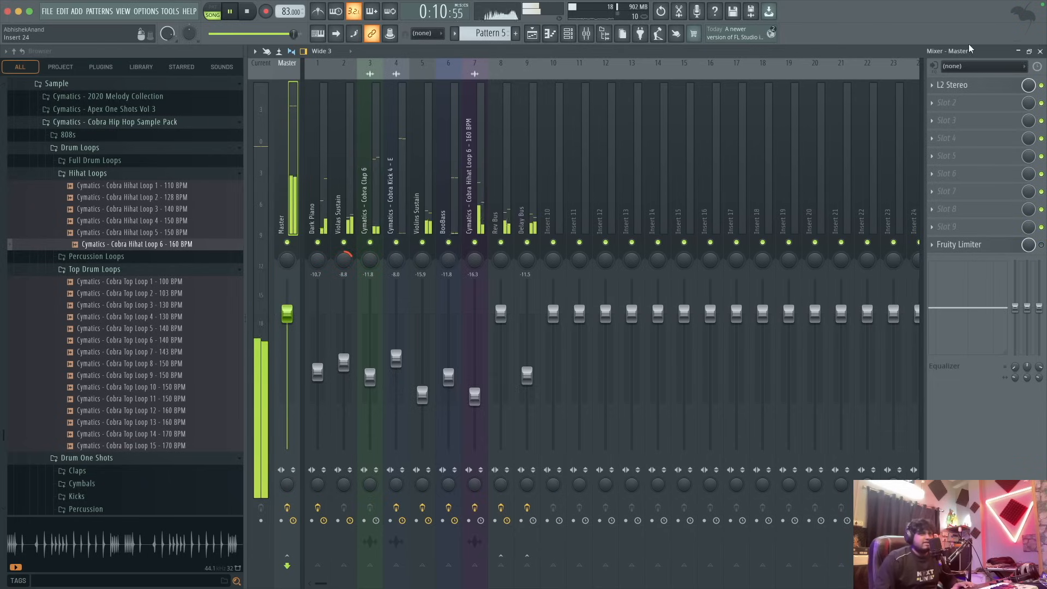
left_click(1040, 51)
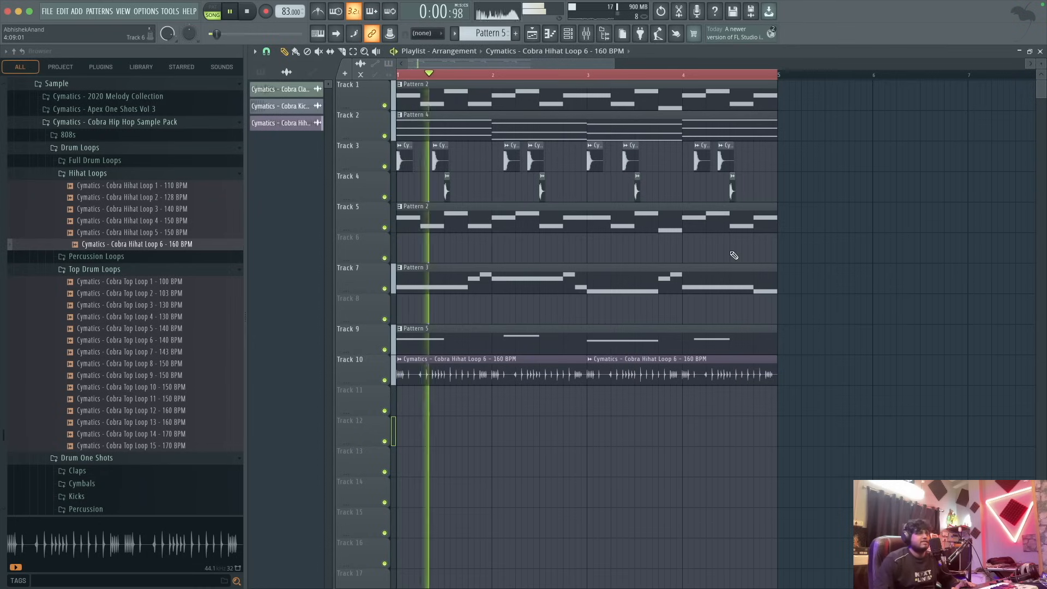
key("space")
key("ctrl+s")
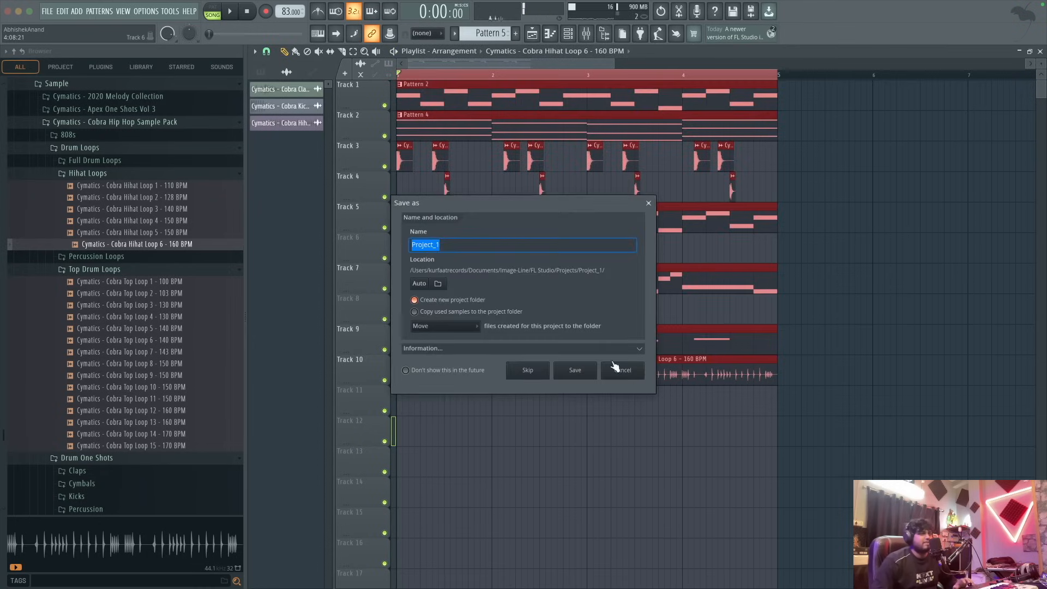
left_click(649, 204)
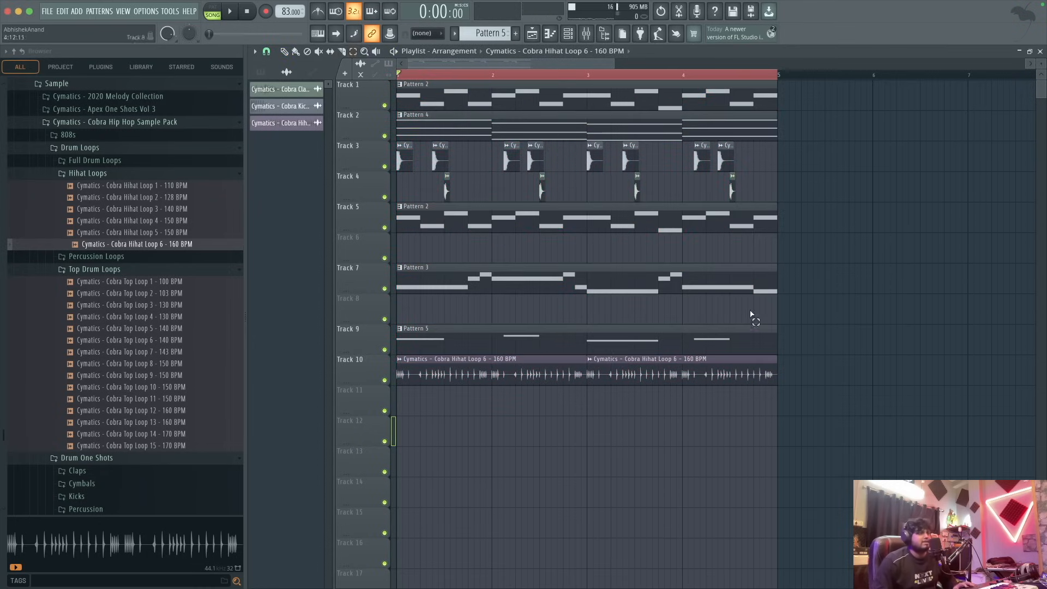
left_click_drag(829, 414, 396, 79)
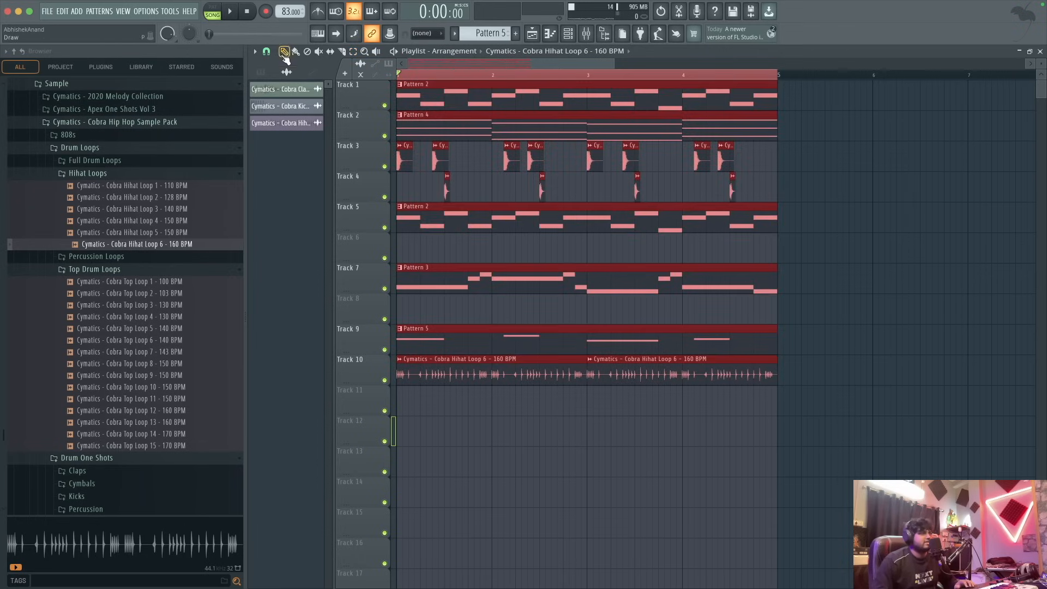
- Activate the Draw tool and duplicate all playlist clips three times in succession to extend the four-bar loop to 16 bars
left_click(285, 52)
left_click(840, 155)
right_click(842, 157)
left_click(649, 105)
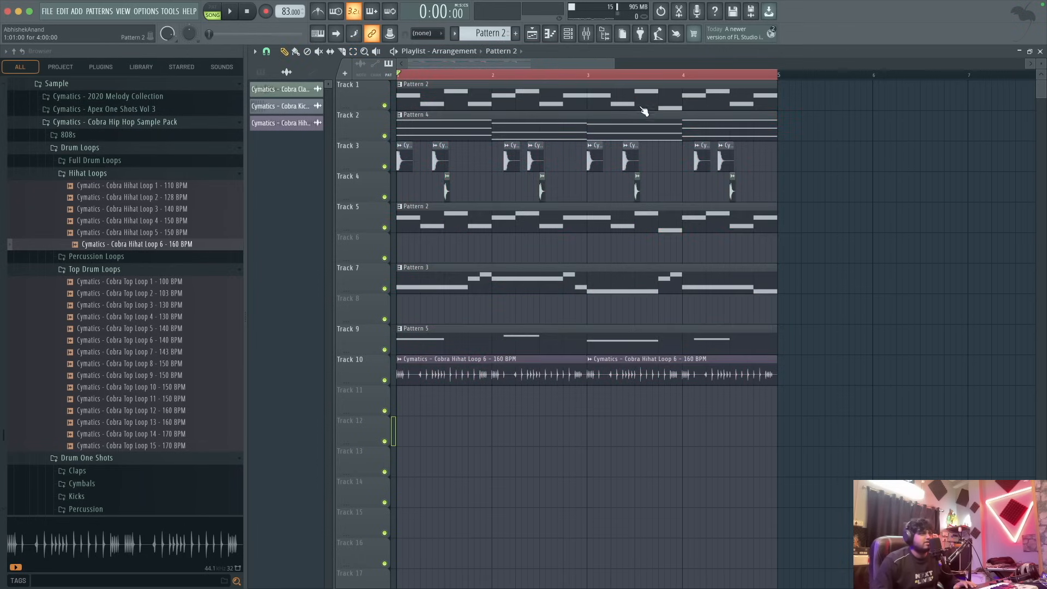
key("ctrl+a")
key("ctrl+b")
key("ctrl+b")
key("ctrl+b")
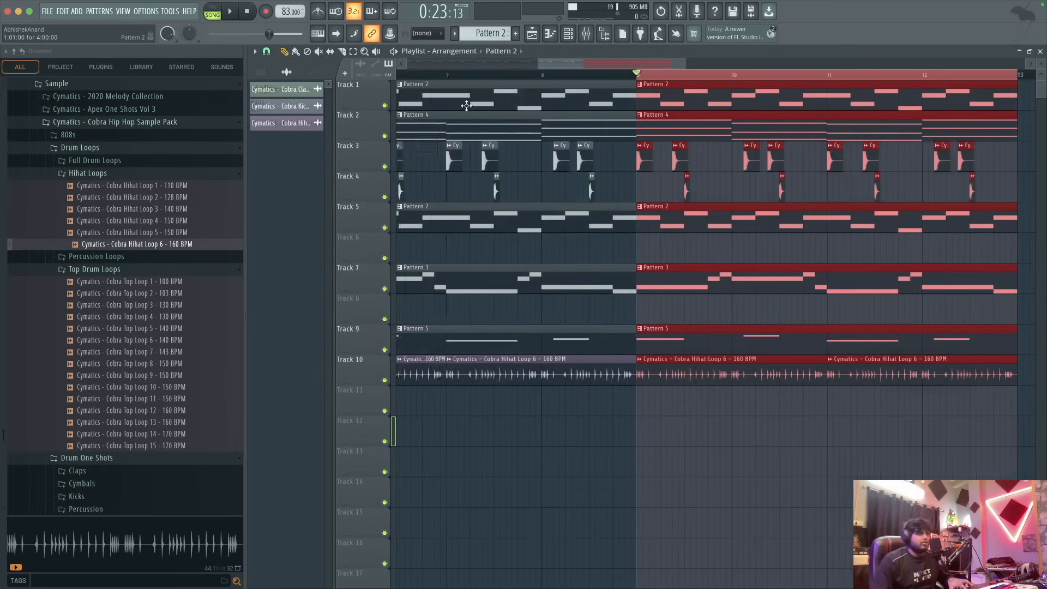
left_click(779, 240)
right_click(779, 240)
- Delete the first four hi-hat loop clips on Track 10 so the loop enters at bar 9
scroll(412, 306, "up", 2)
left_click(437, 75)
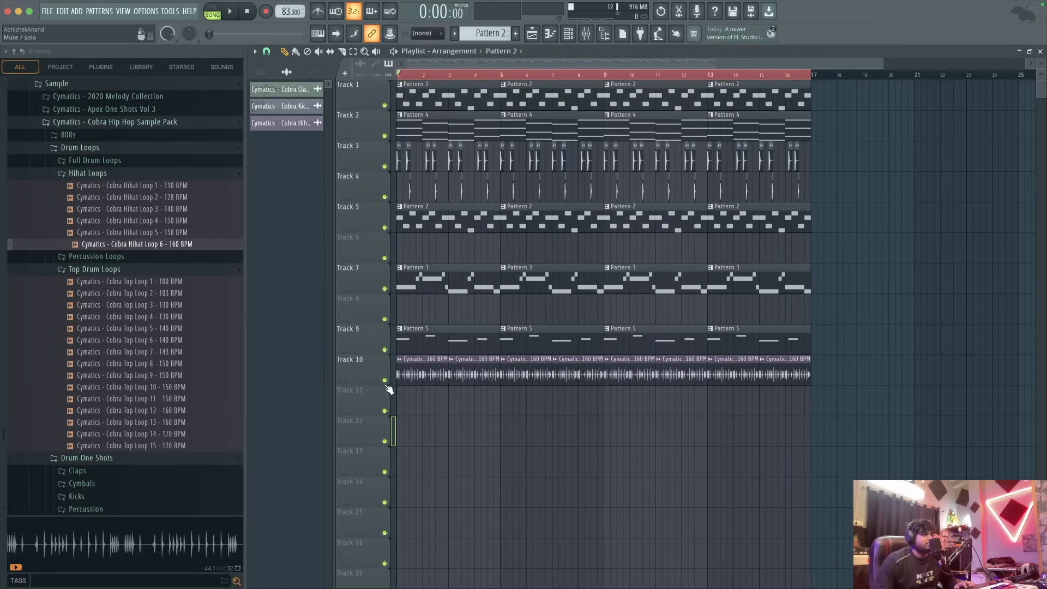
right_click(420, 374)
right_click(472, 374)
right_click(523, 374)
right_click(572, 379)
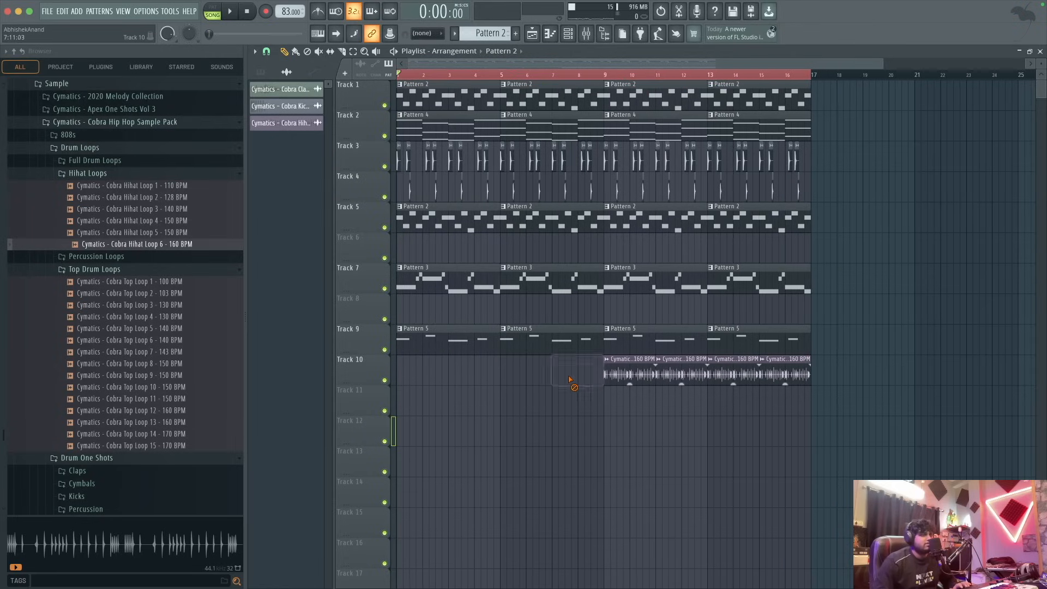
- Delete the first Pattern 5 clip on Track 9, the first Pattern 3 clip on Track 7 and all Pattern 2 clips on Track 1
right_click(441, 339)
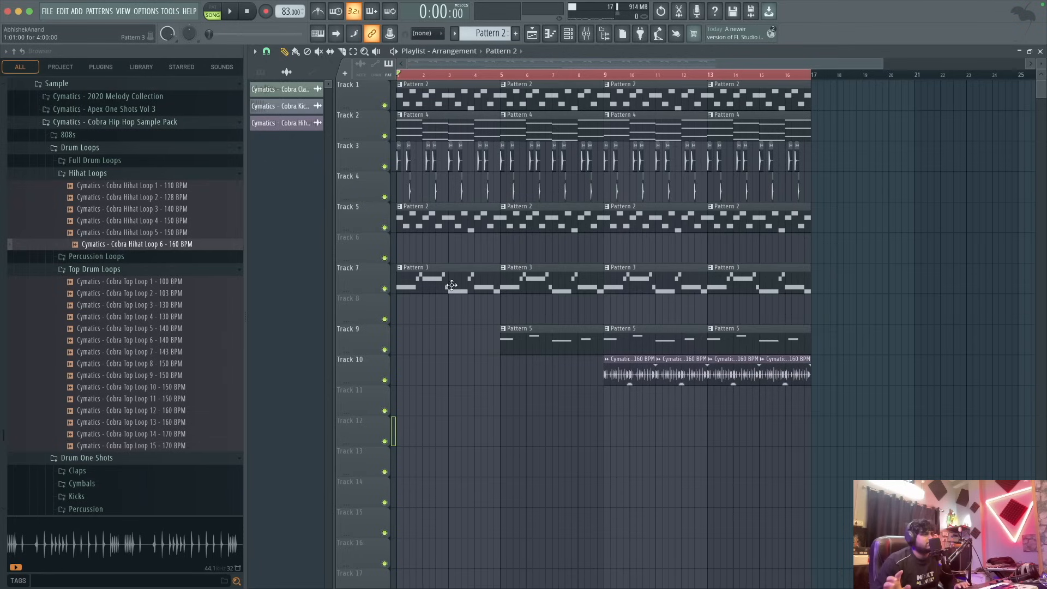
right_click(451, 284)
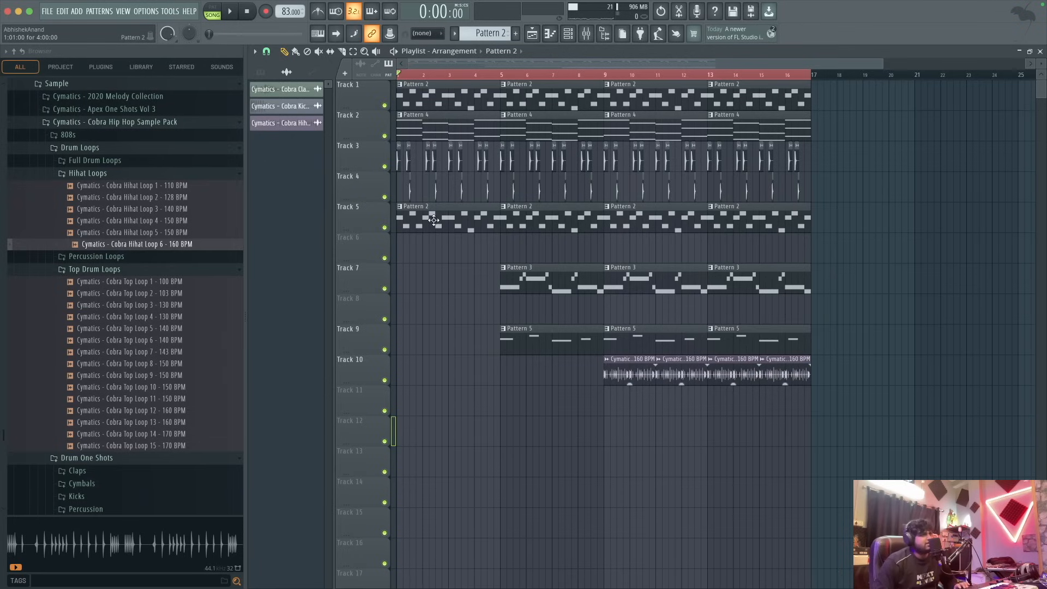
right_click(434, 91)
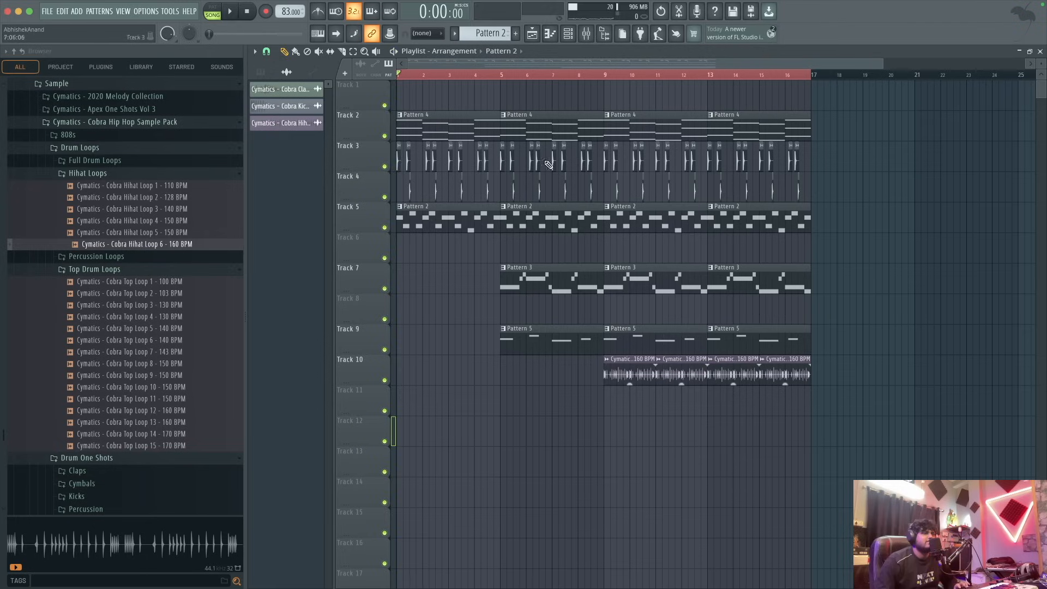
key("space")
key("space")
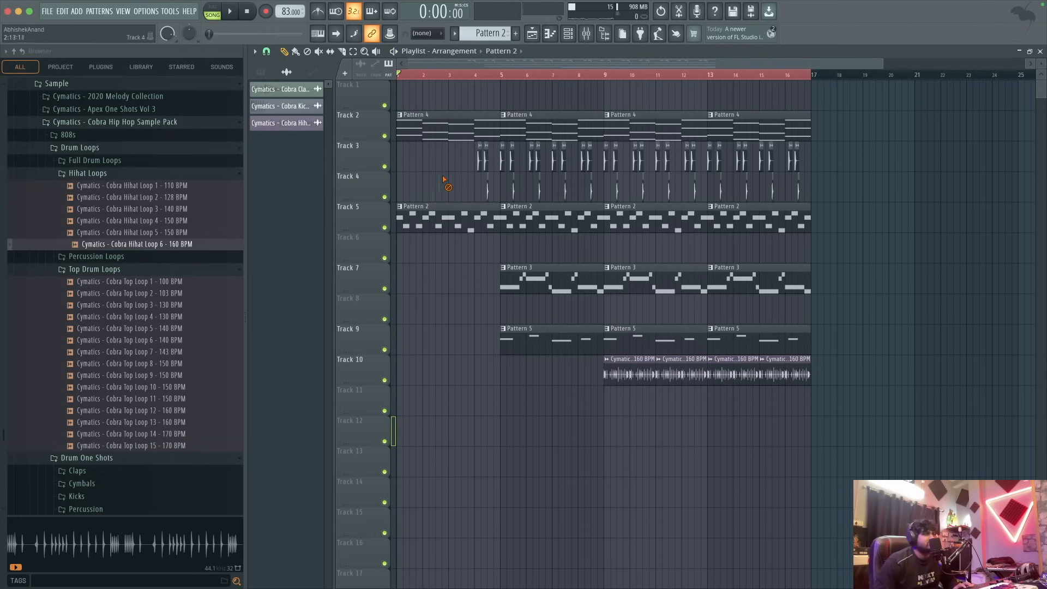
- Delete the first Pattern 4 clip on Track 2 and the remaining bar 4 drum hits on Tracks 3 and 4
right_click(448, 138)
- Play the arrangement from the start and check how the layers enter at bars 5 and 9
key("space")
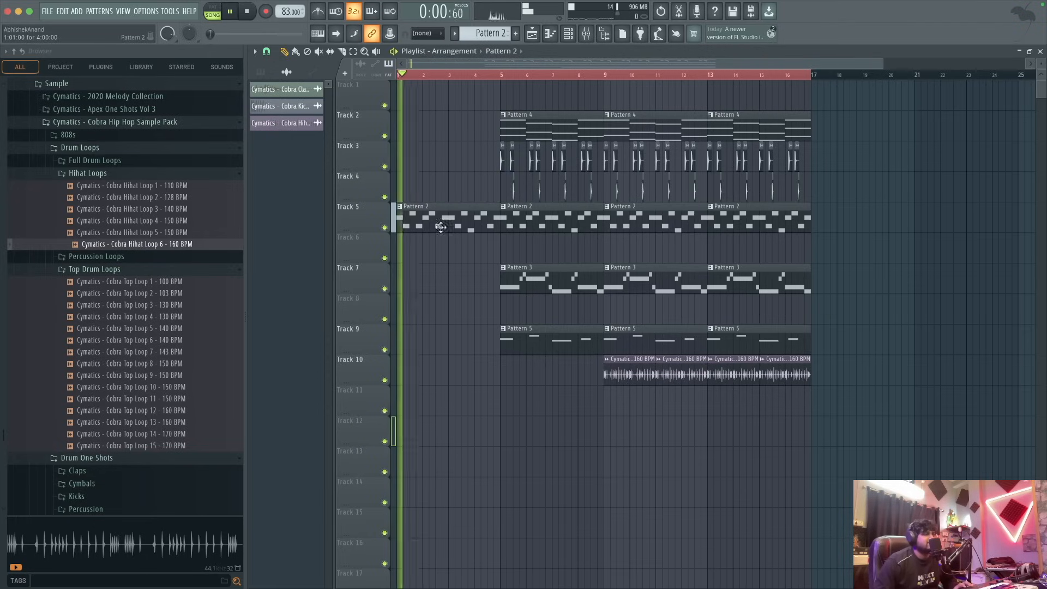
scroll(479, 285, "up", 3)
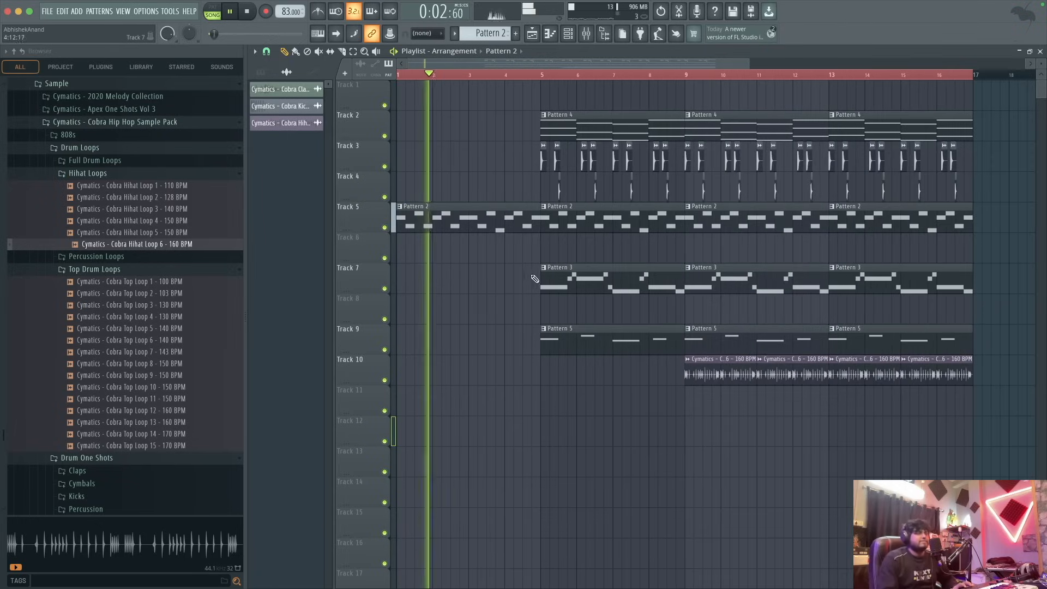
scroll(532, 269, "up", 2)
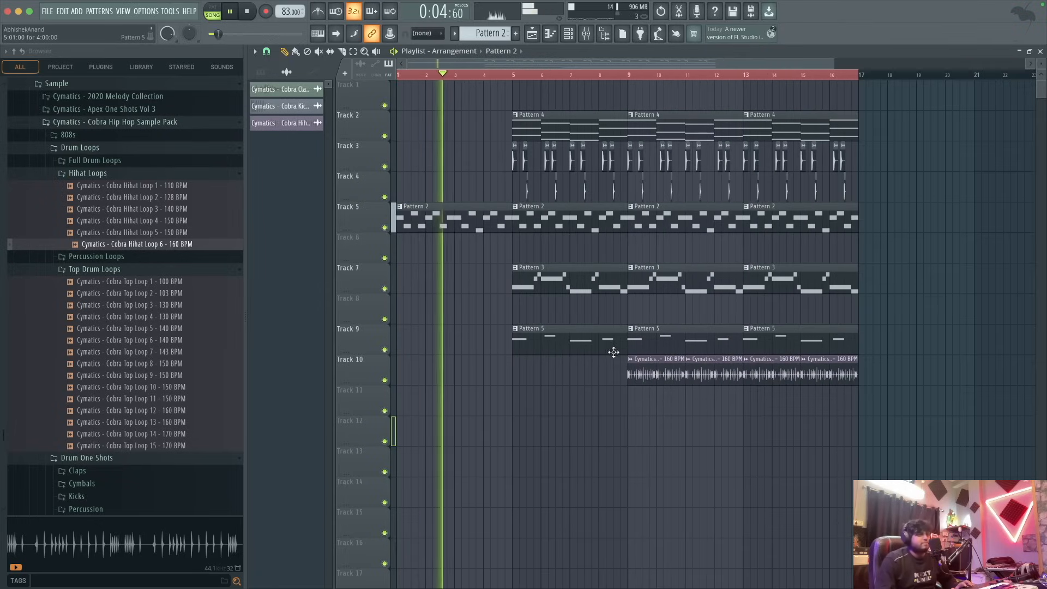
scroll(540, 369, "up", 2)
scroll(541, 368, "down", 2)
scroll(540, 365, "down", 2)
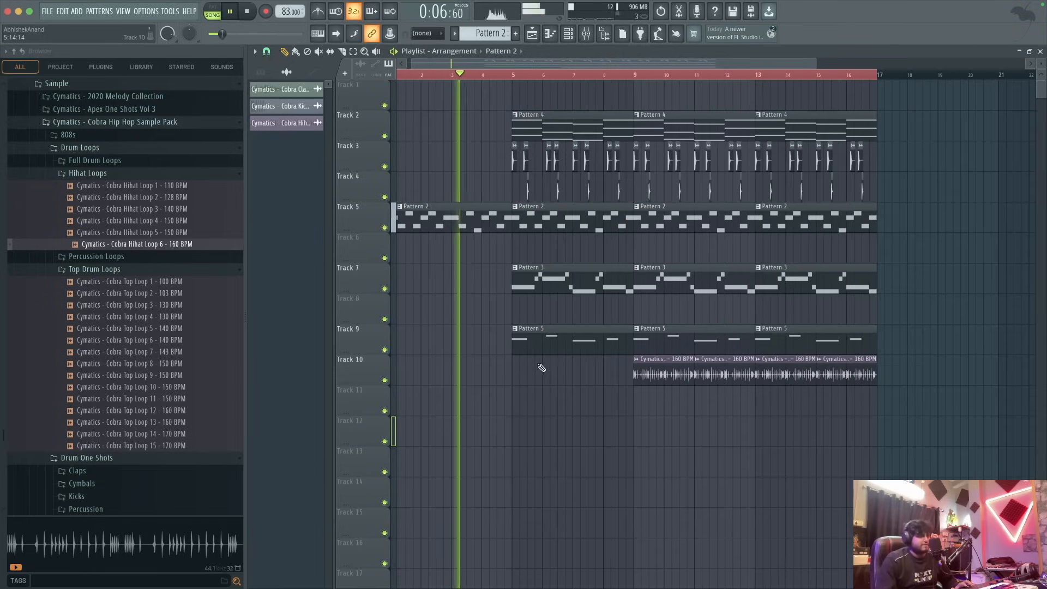
scroll(491, 325, "down", 2)
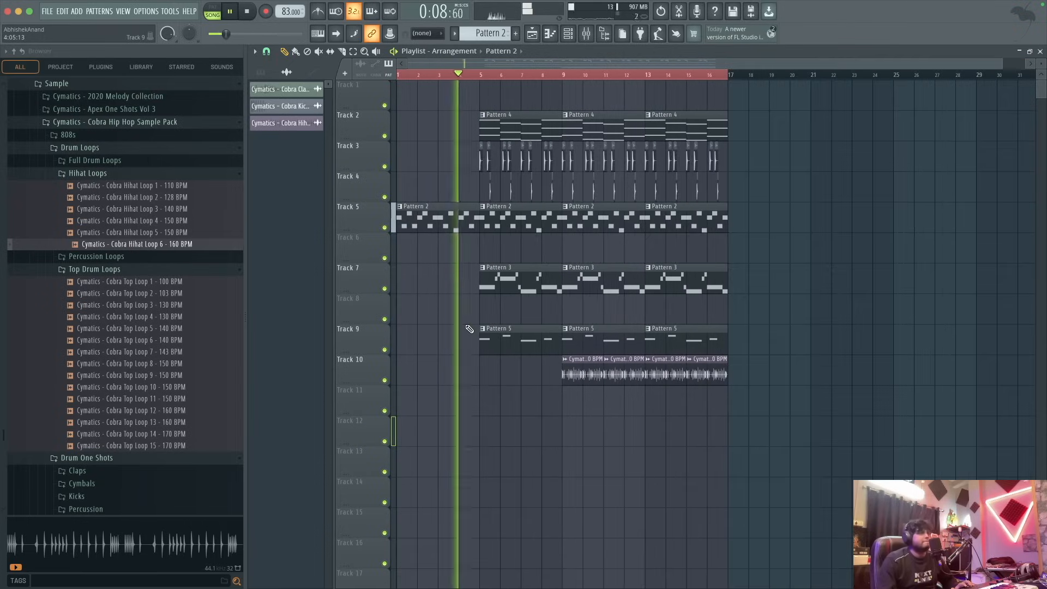
scroll(474, 325, "up", 2)
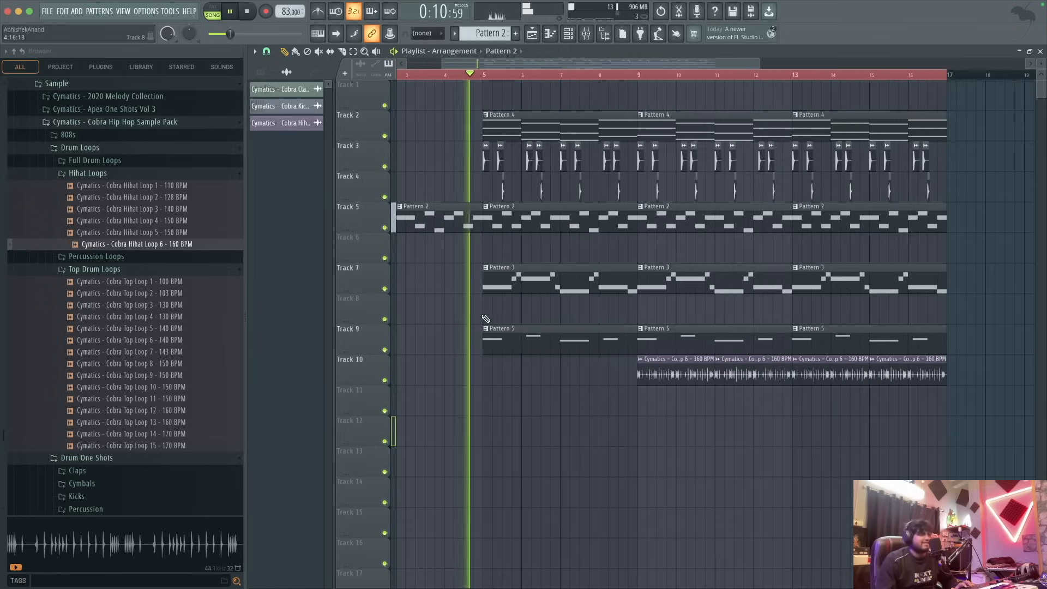
scroll(482, 321, "up", 4)
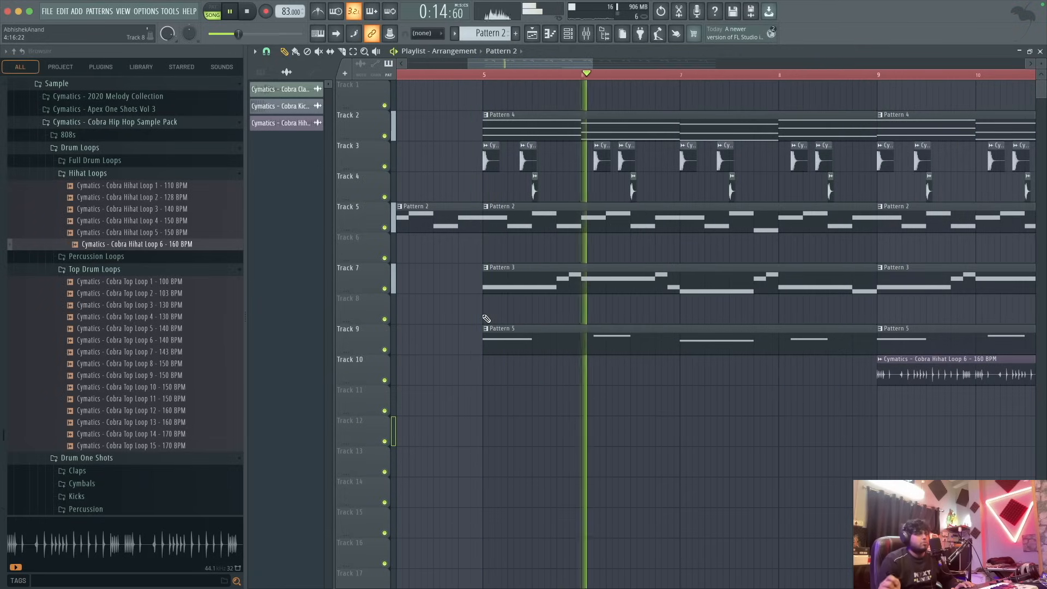
scroll(486, 318, "down", 3)
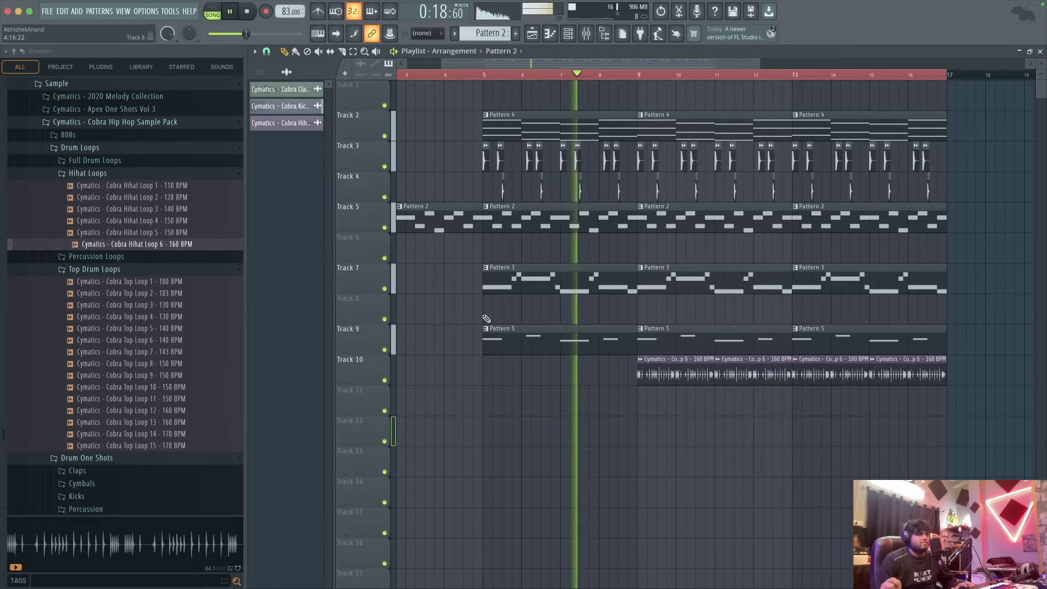
scroll(627, 351, "down", 2)
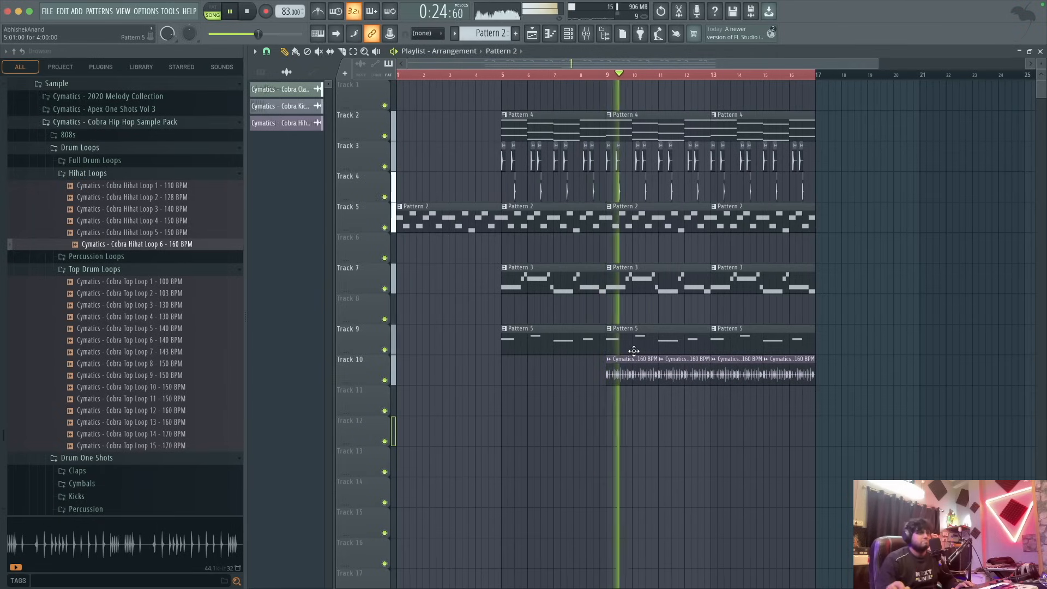
scroll(791, 329, "down", 2)
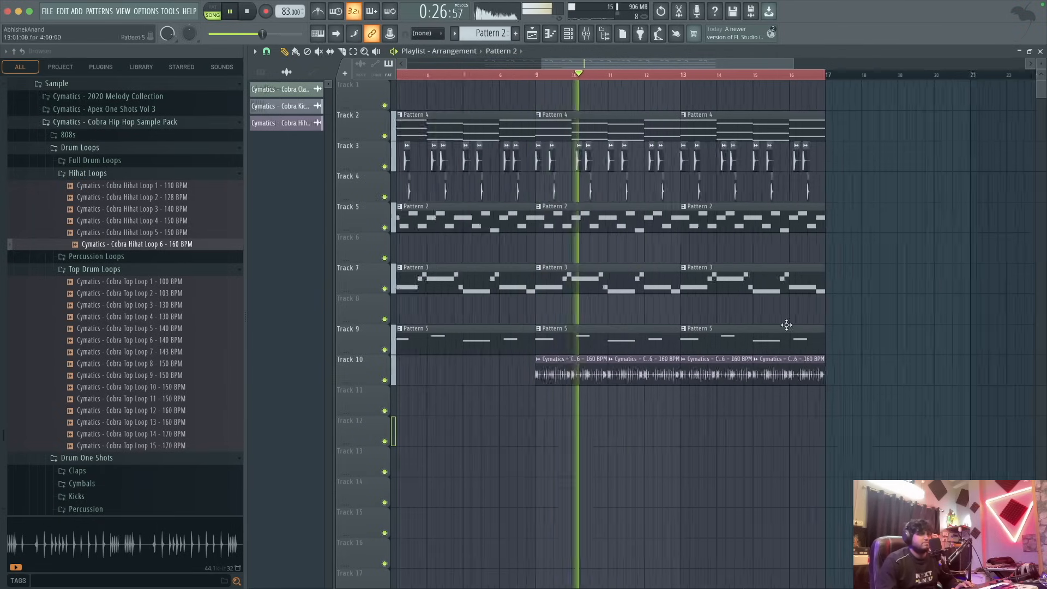
- Delete all clips from bar 13 onward on Tracks 2 to 10 to shorten the arrangement to 12 bars
scroll(726, 363, "up", 5)
right_click(719, 371)
right_click(729, 281)
right_click(725, 218)
right_click(688, 161)
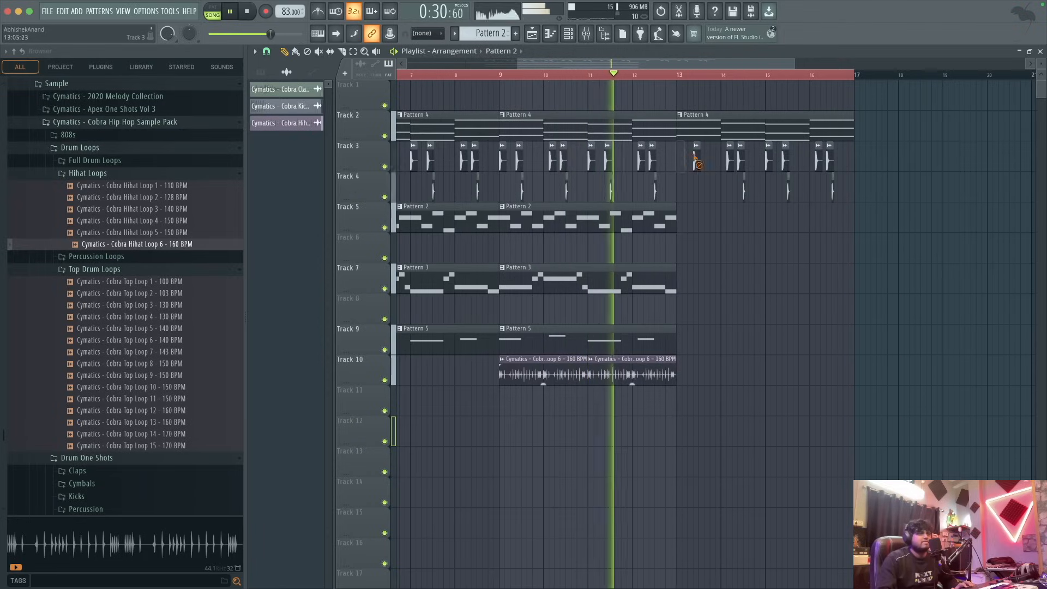
right_click(832, 191)
right_click(780, 134)
- Select all remaining playlist clips and stop playback
scroll(825, 257, "down", 4)
key("ctrl+a")
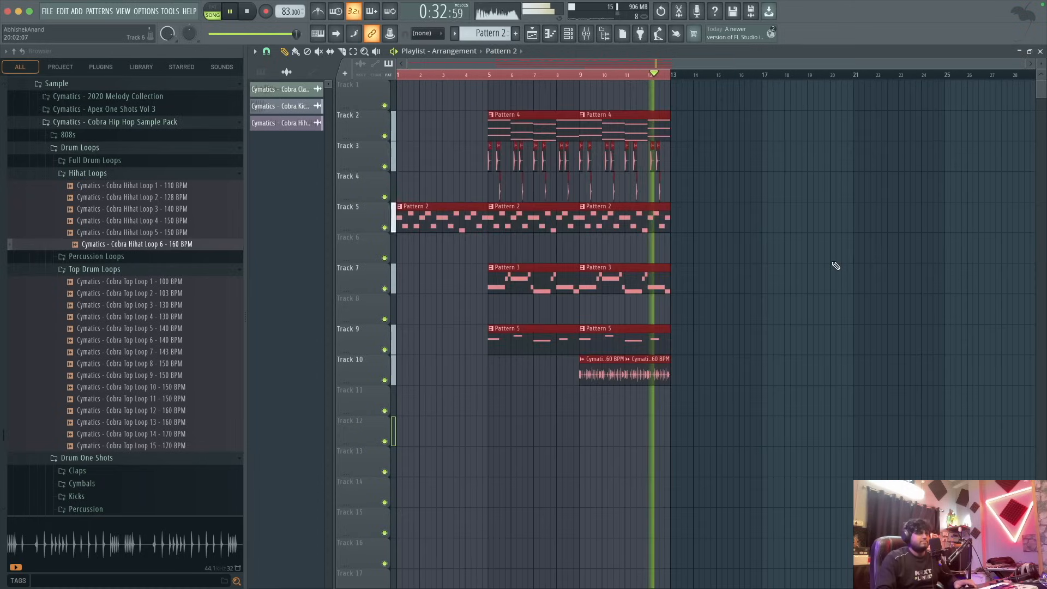
key("space")
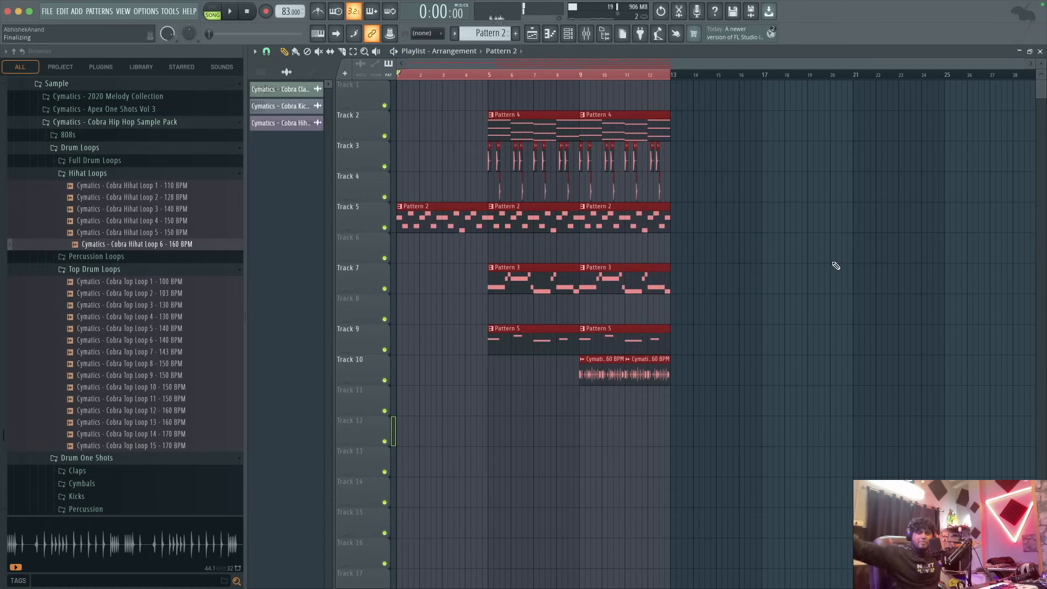